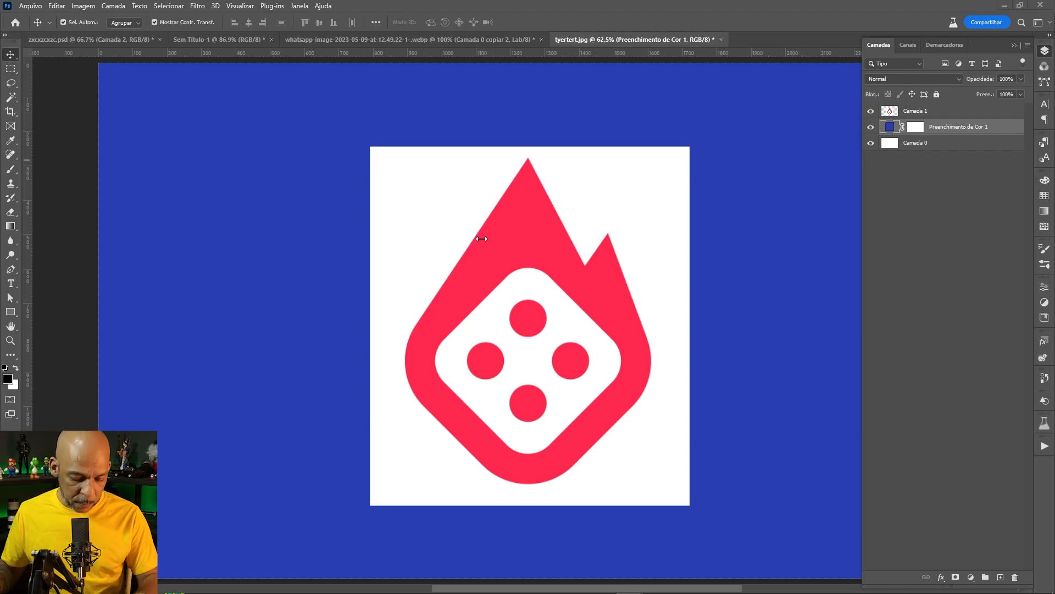
Step: Rotate the flame logo layer by -45° so the dice face sits square
left_click(565, 333)
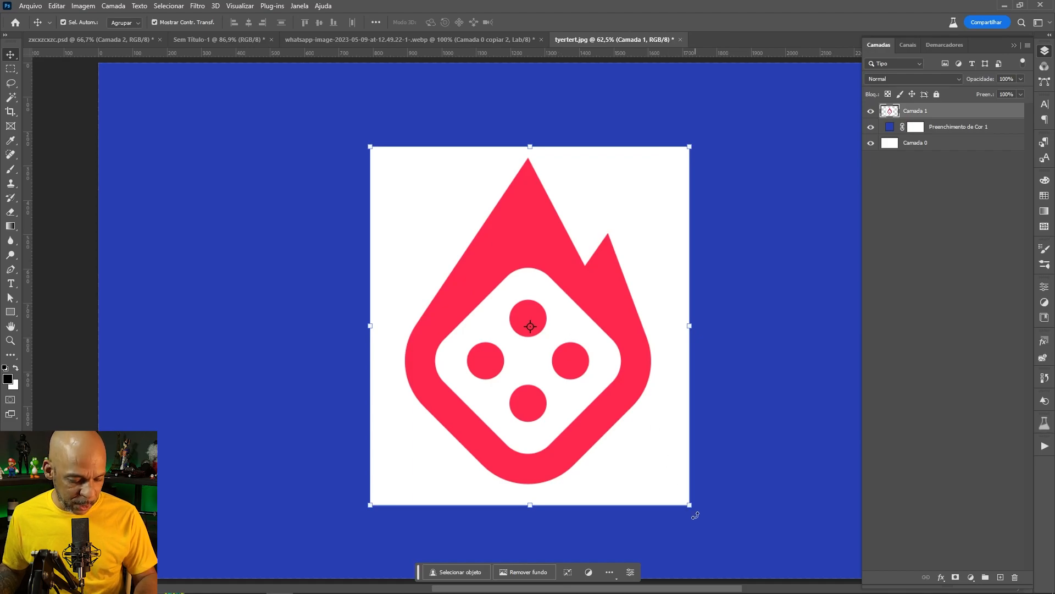
left_click_drag(695, 515, 776, 351)
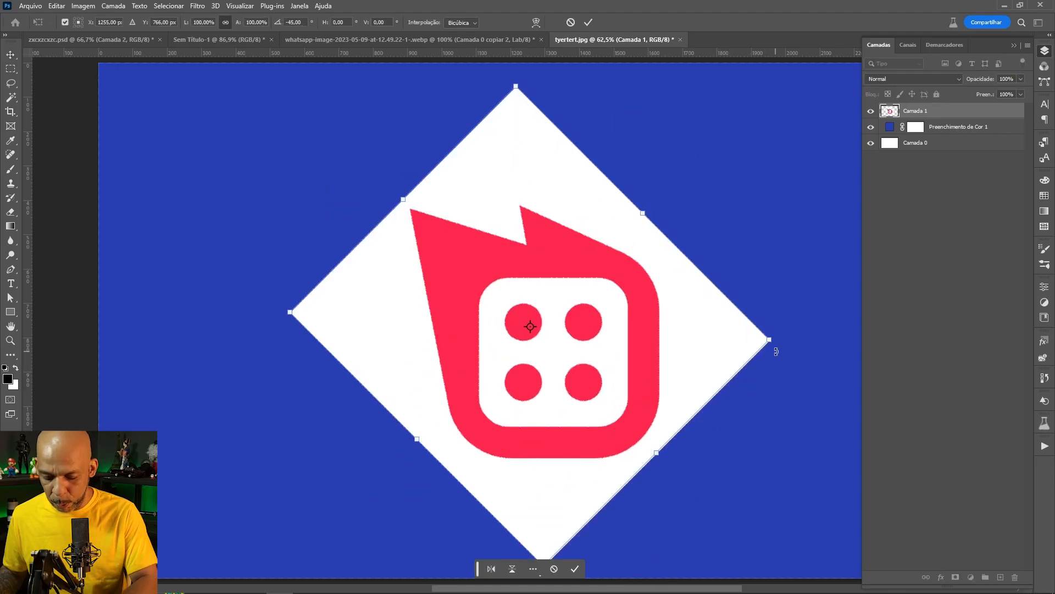
key("Return")
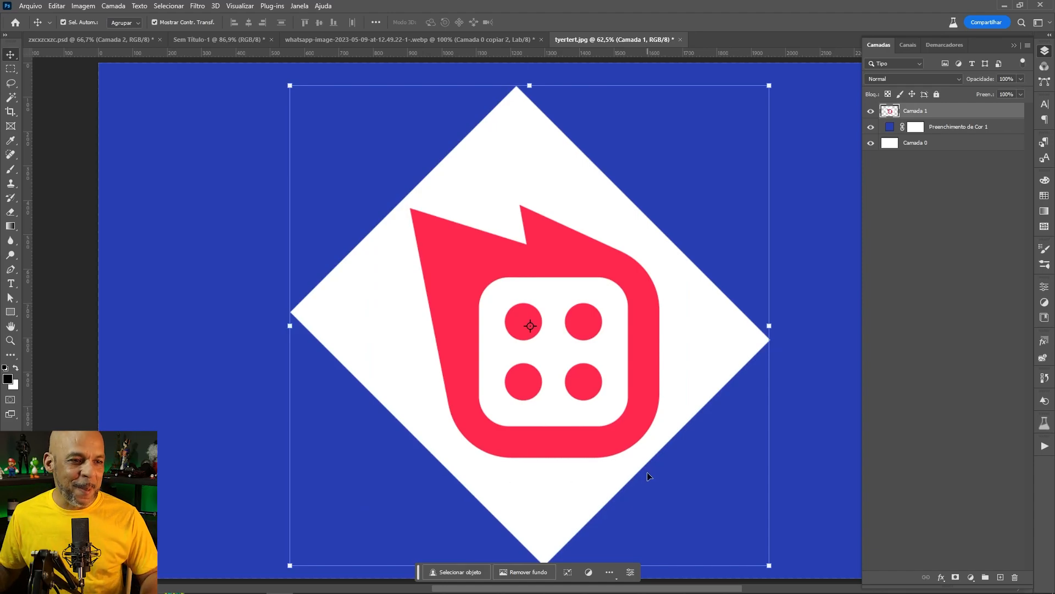
Step: Draw a yellow square about 605 px wide over the dice body with the Rectangle tool
key("ctrl")
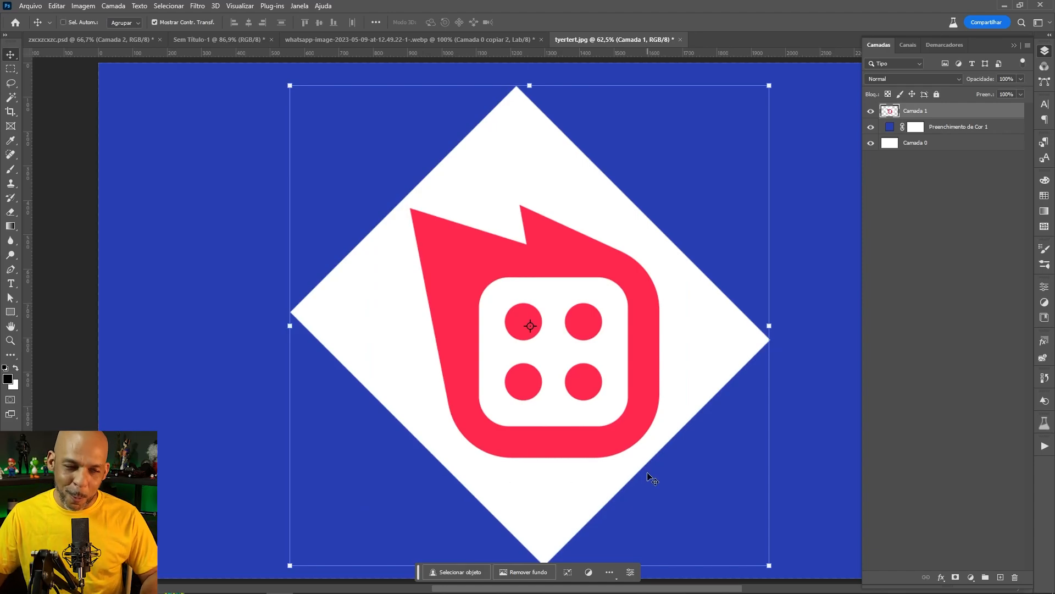
key("ctrl+1")
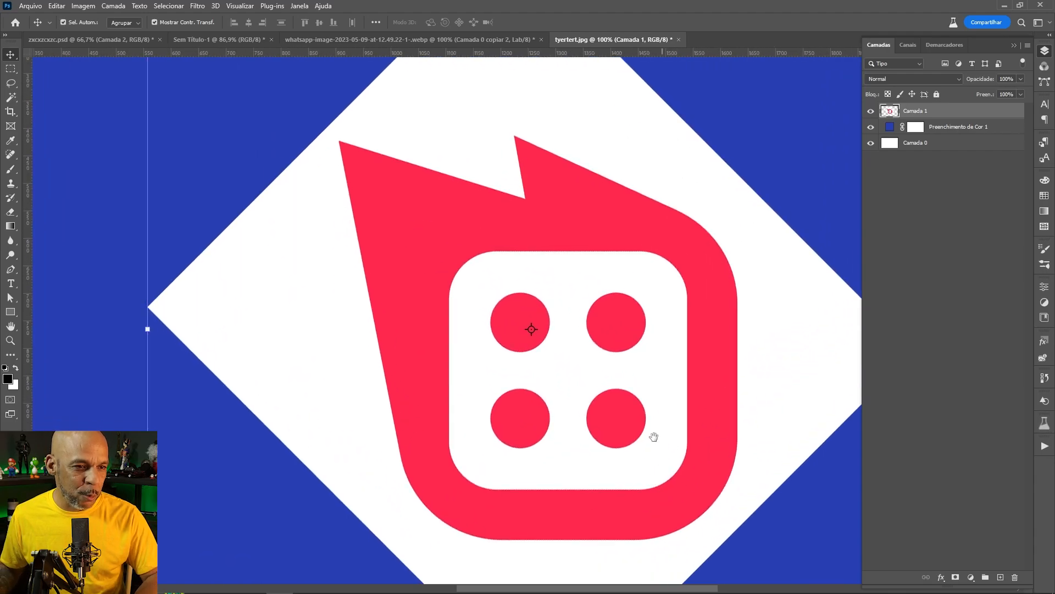
left_click_drag(658, 438, 578, 424)
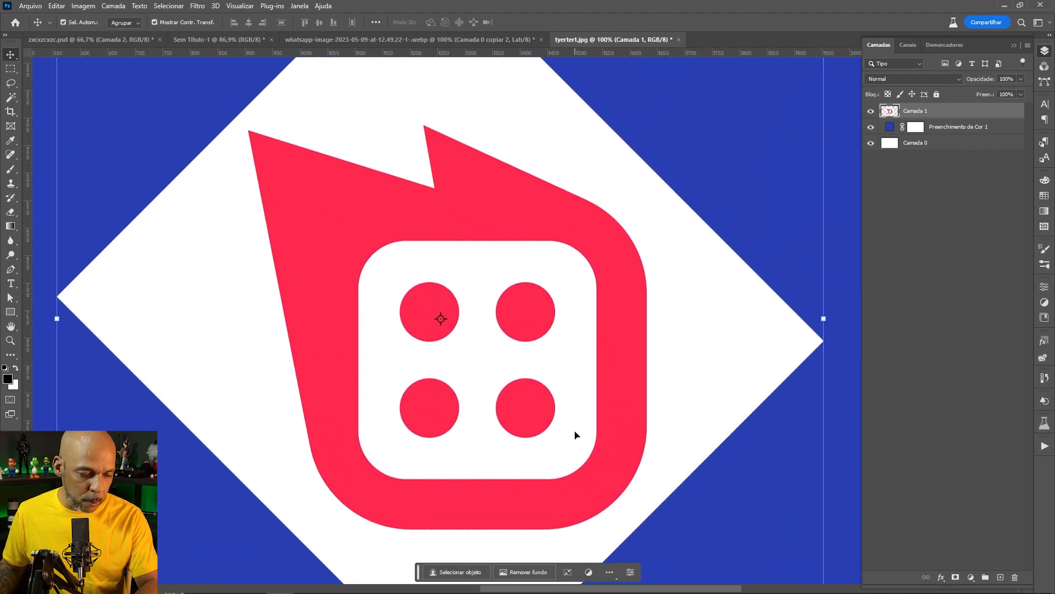
key("u")
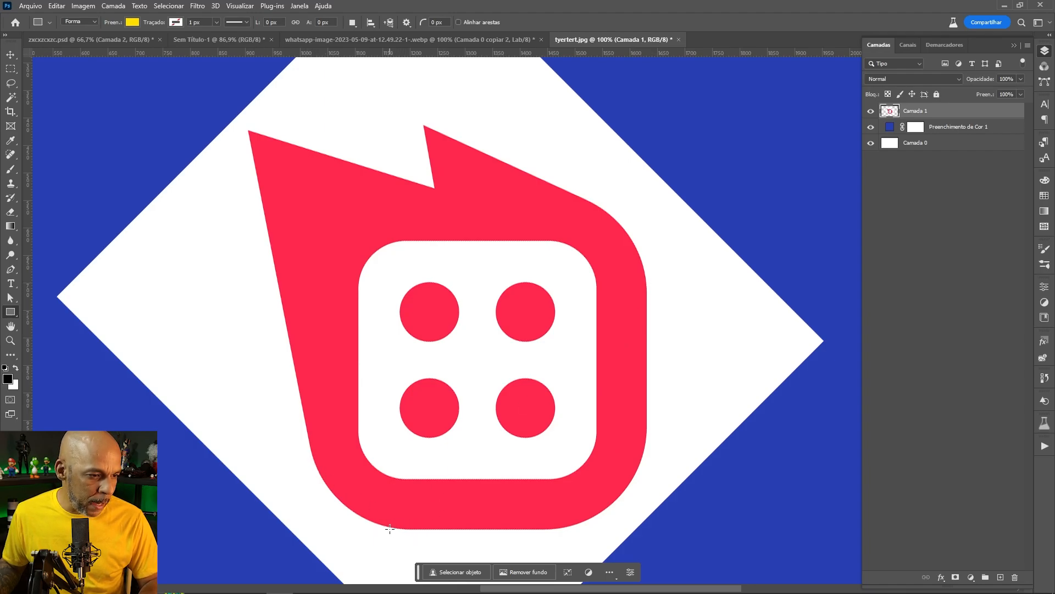
left_click_drag(391, 525, 730, 270)
left_click_drag(391, 270, 293, 217)
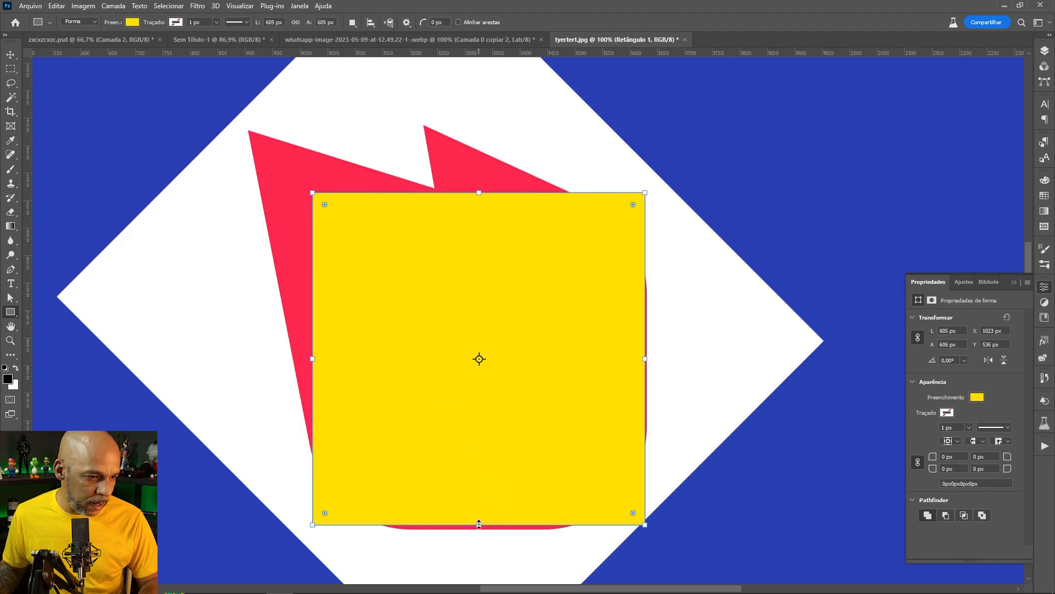
Step: Align the yellow square with the red dice body's edges and set its opacity to 50%
key("v")
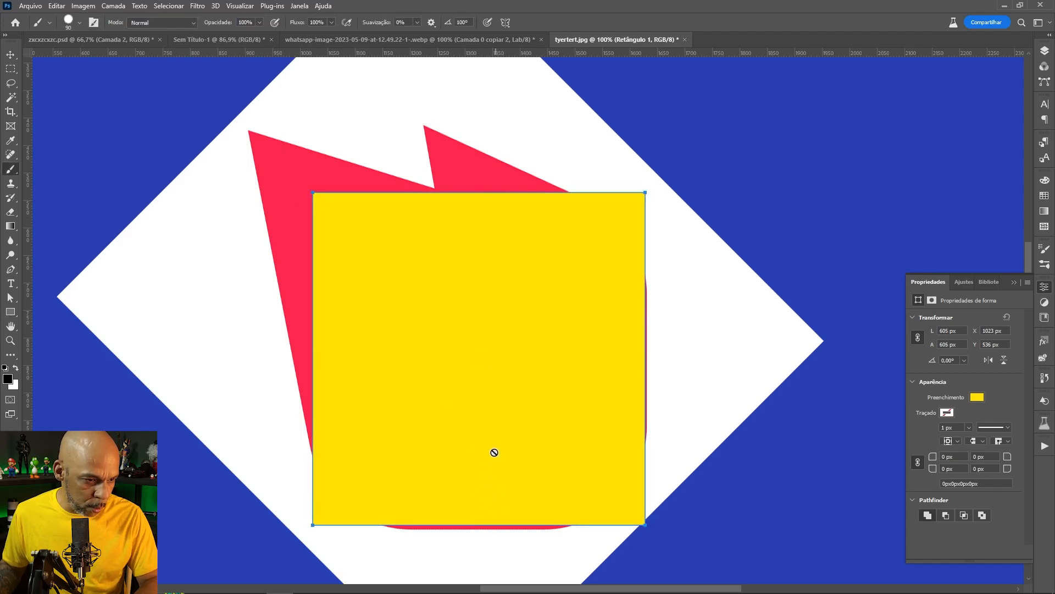
left_click_drag(495, 454, 495, 455)
key("5")
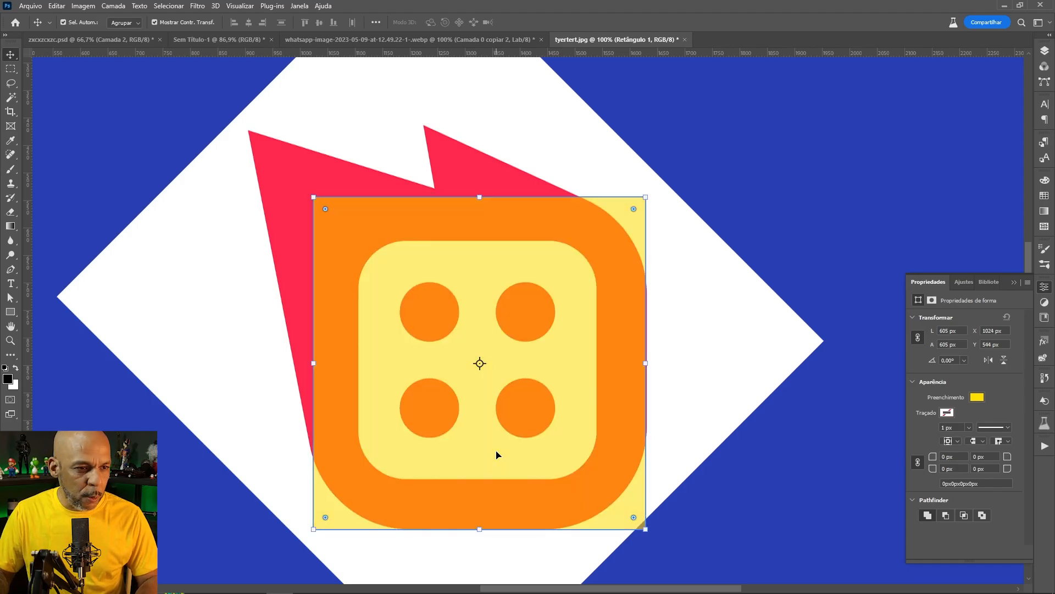
key("Right")
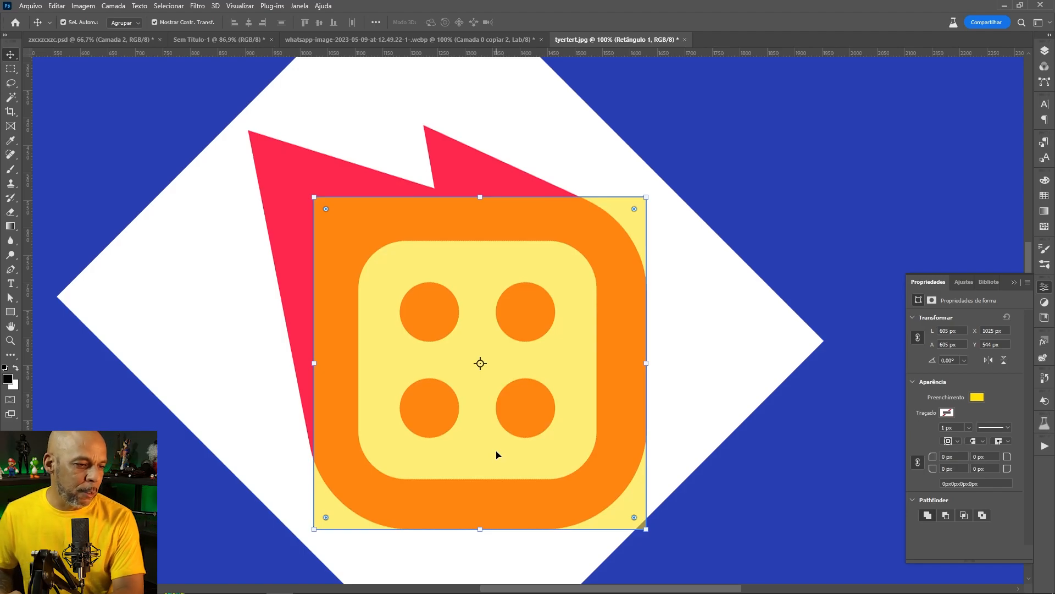
Step: Round all corners of the yellow square to about 187 px, following the dice body's outline
left_click(812, 366)
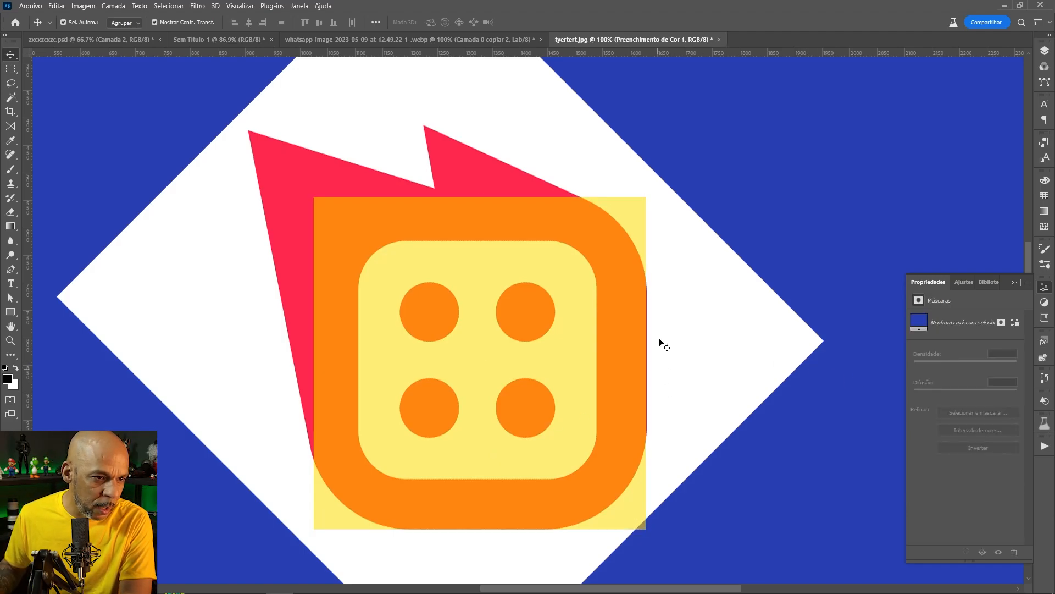
left_click(500, 506)
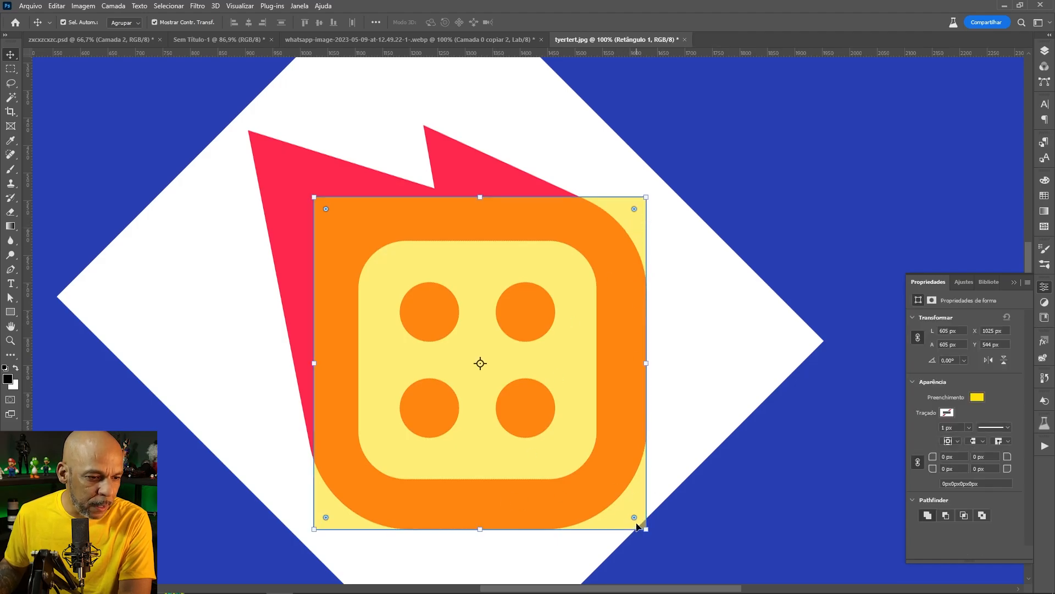
left_click_drag(635, 517, 544, 426)
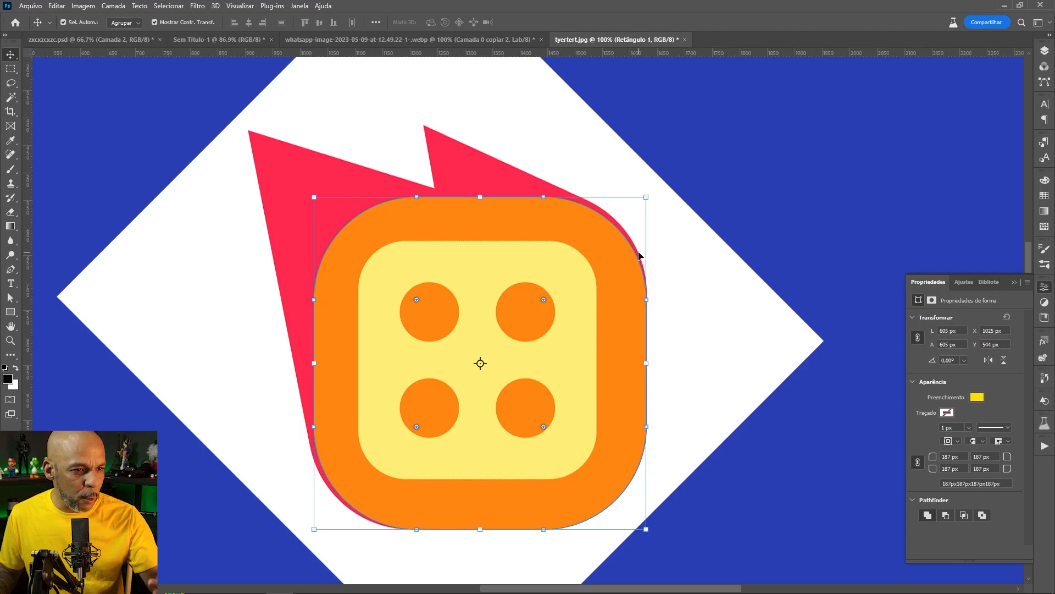
Step: Scale the rounded square proportionally to about 615.5 px from its upper-left corner so it covers the dice body
left_click_drag(313, 197, 361, 187)
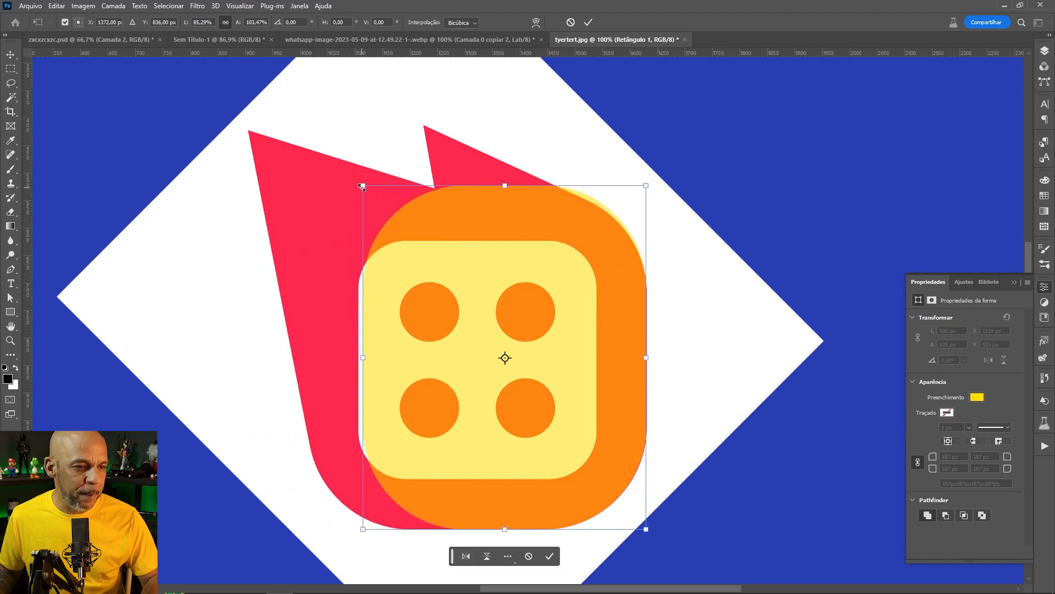
key("ctrl+z")
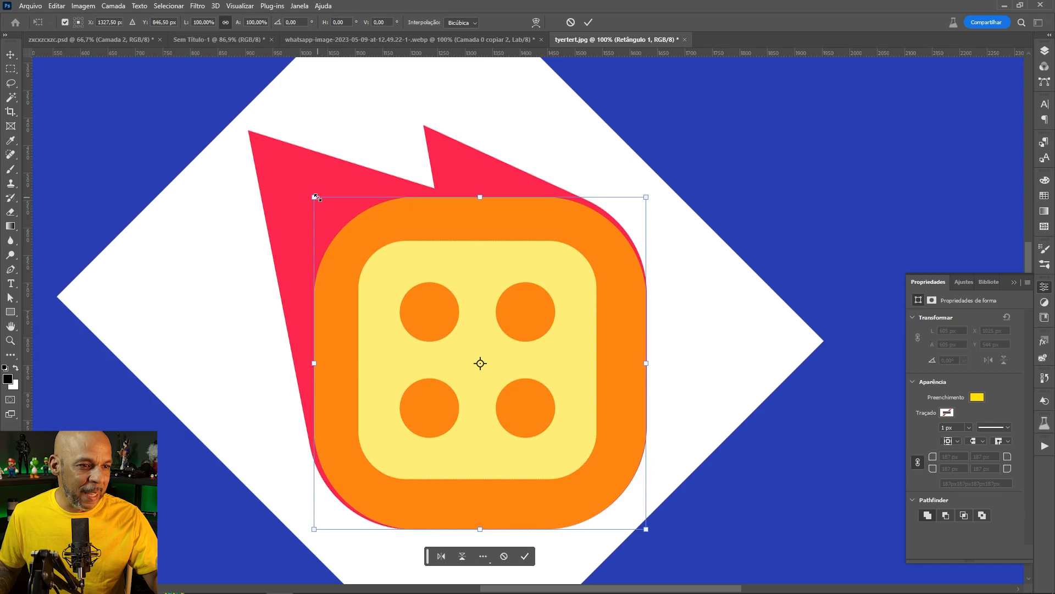
left_click_drag(318, 197, 309, 192)
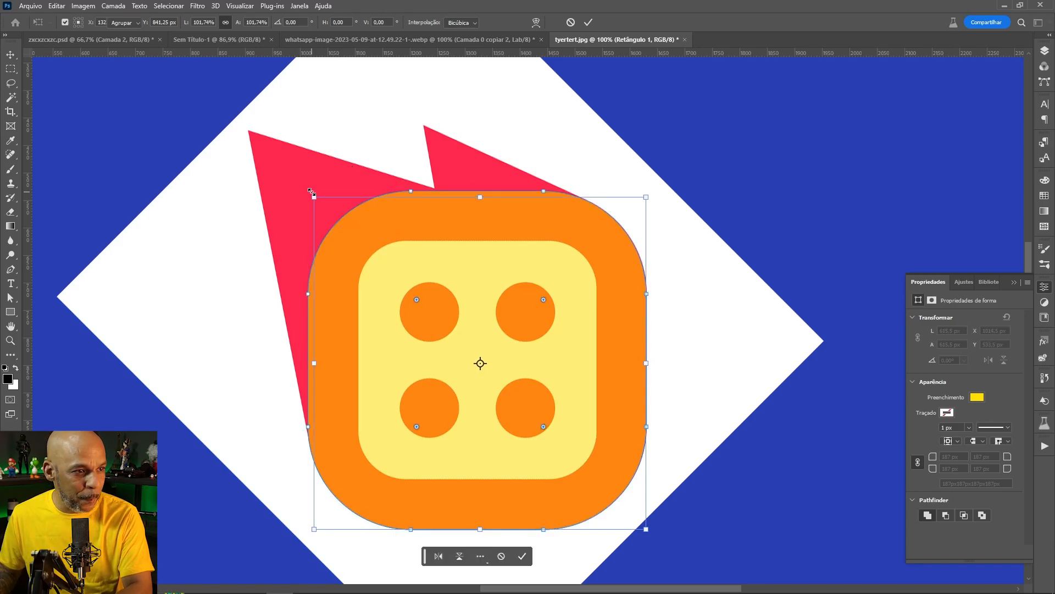
key("Return")
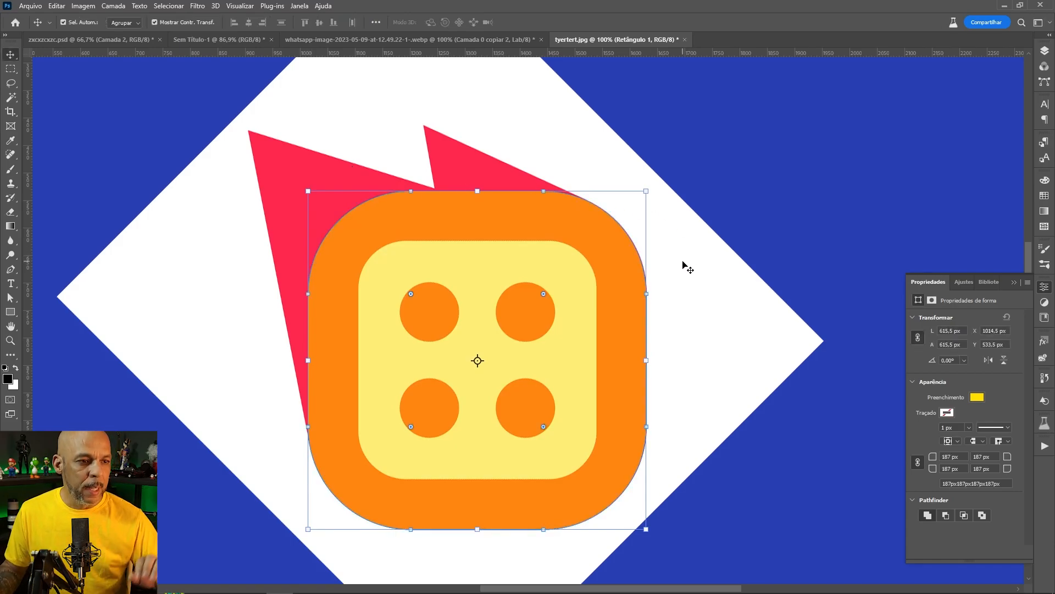
Step: Try the rounded square's opacity at 100% and 57%, and restore it to 50%
left_click(1044, 51)
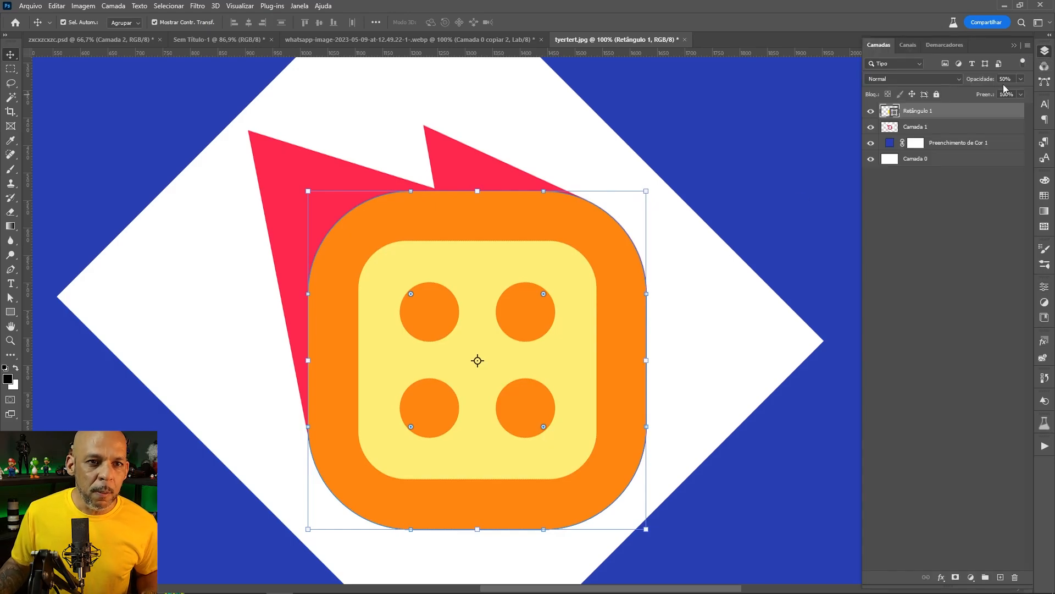
left_click(1021, 79)
left_click_drag(1025, 91, 1044, 100)
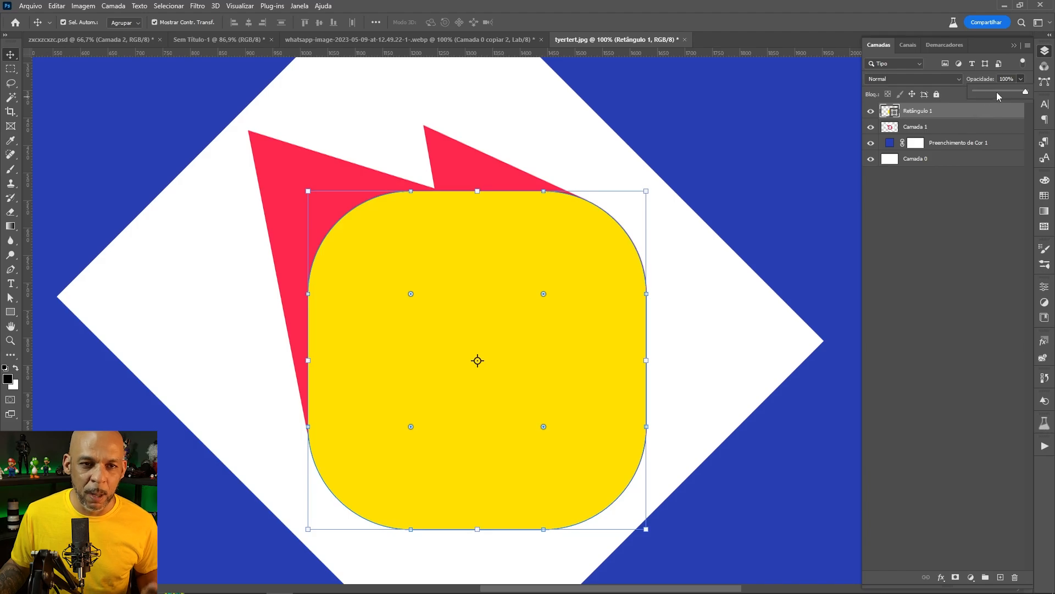
left_click_drag(1026, 92, 1004, 94)
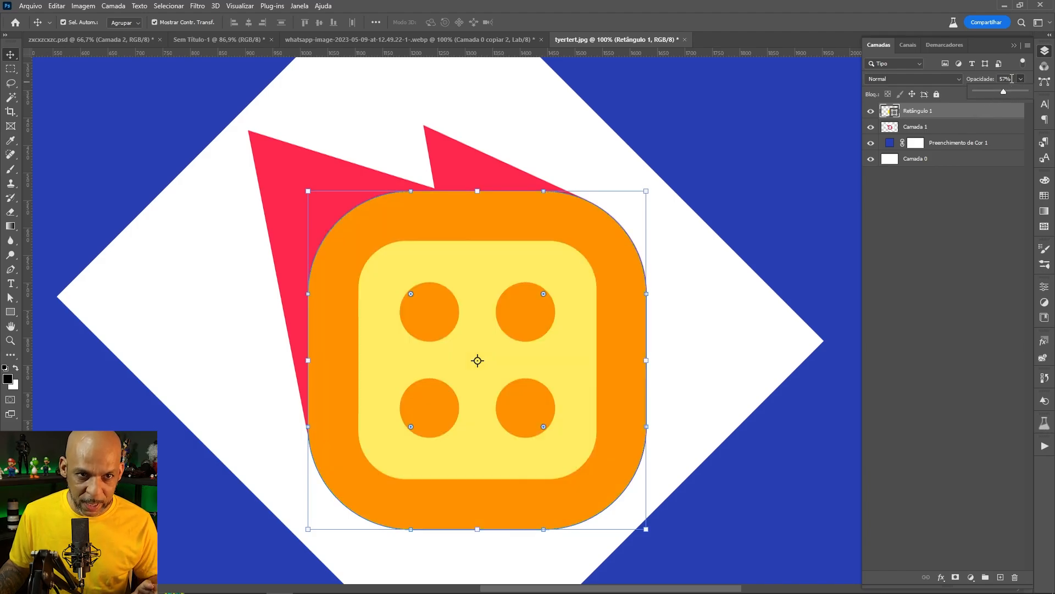
type("50")
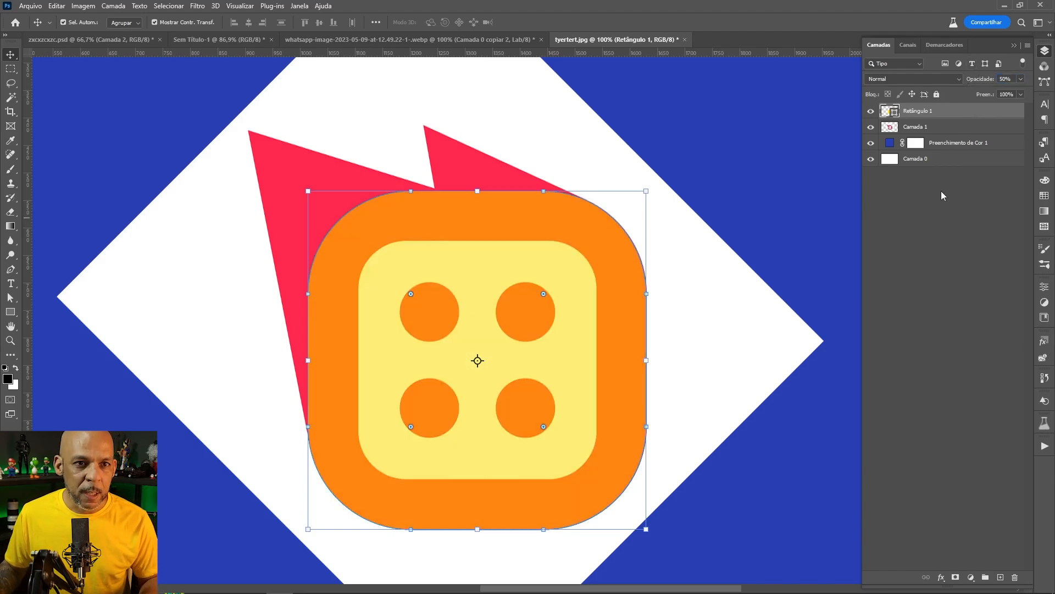
Step: Duplicate the rounded square and scale the copy to about 70% around its center to fit the inner dice face
left_click_drag(976, 112, 1000, 576)
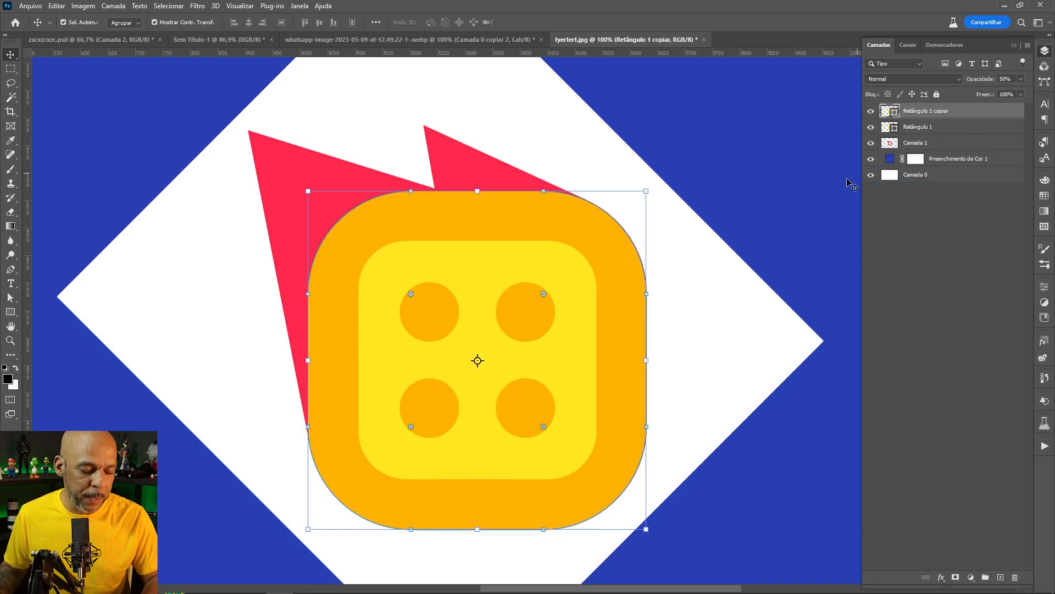
left_click_drag(649, 189, 611, 254)
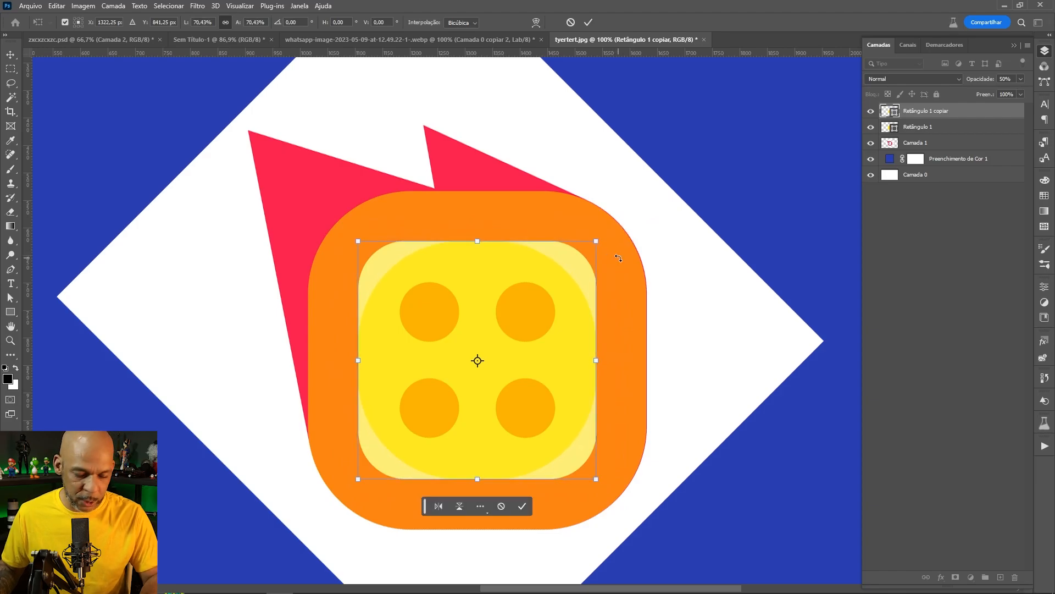
key("Return")
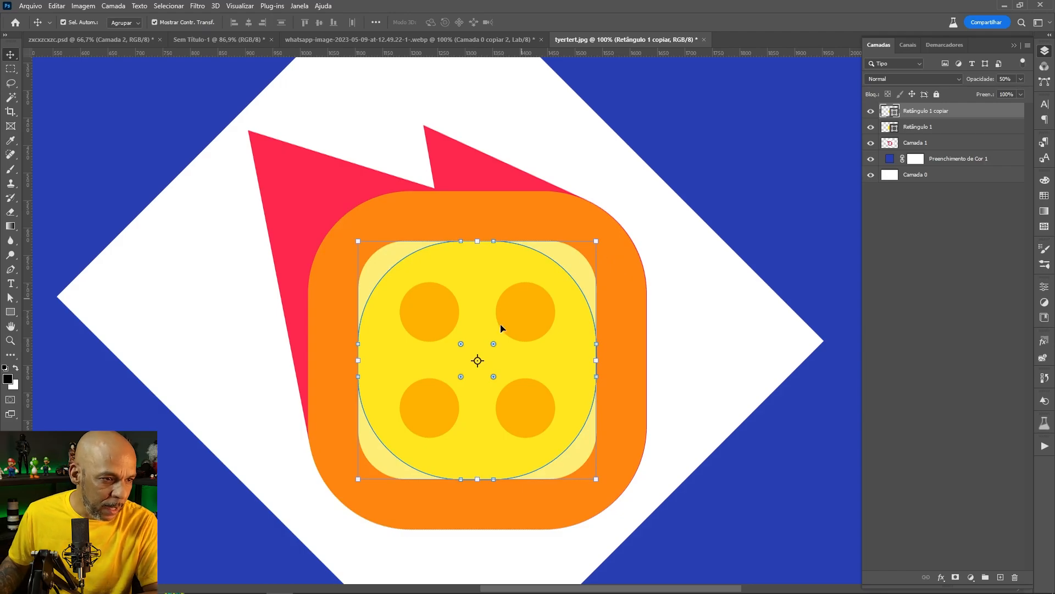
Step: Reduce the smaller square's corner rounding to match the corners of the inner dice face
left_click_drag(493, 347, 550, 289)
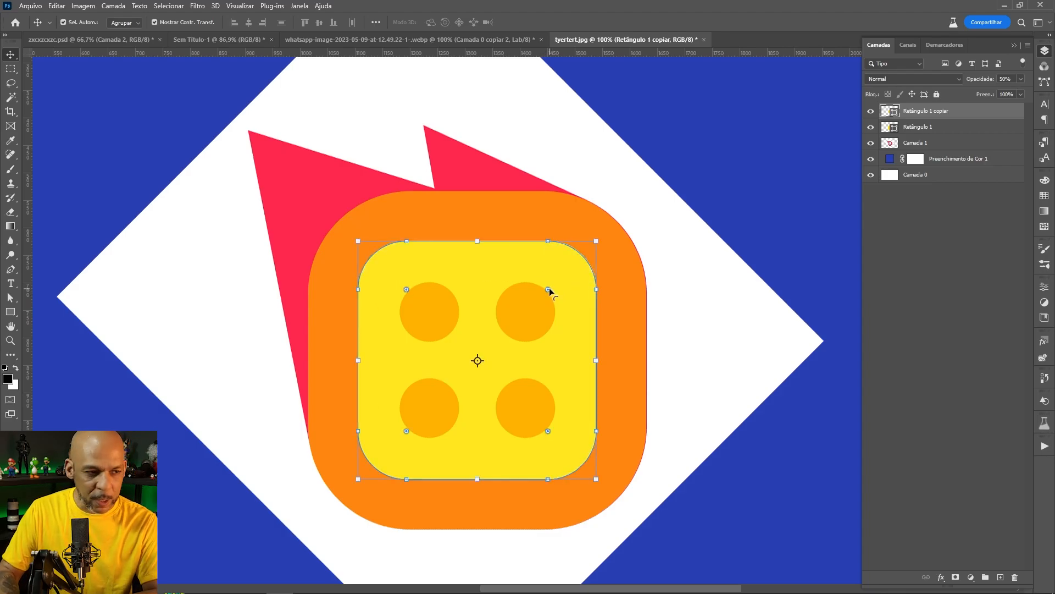
left_click(627, 150)
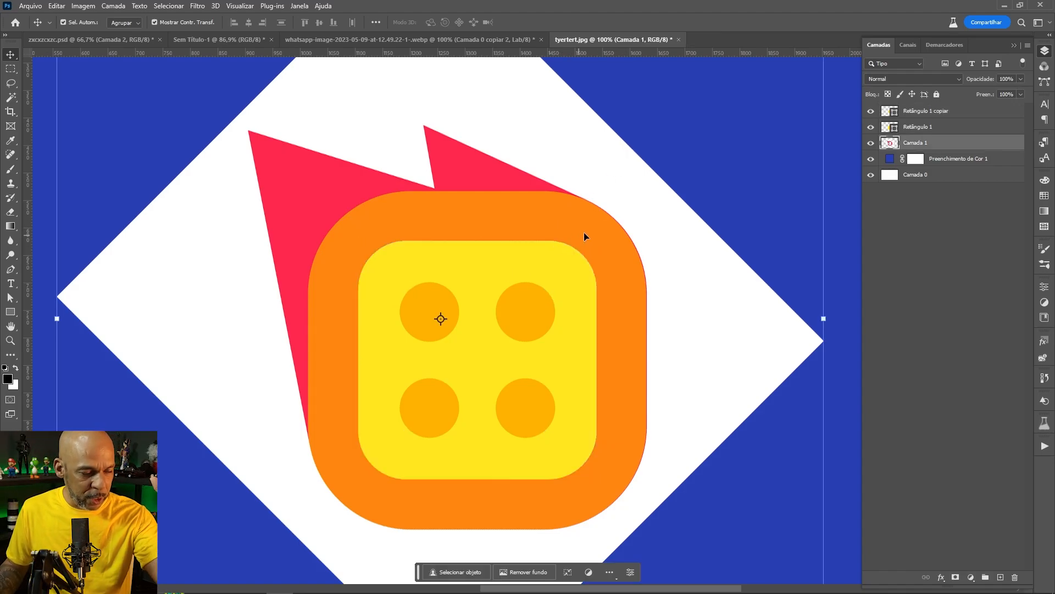
left_click(568, 277)
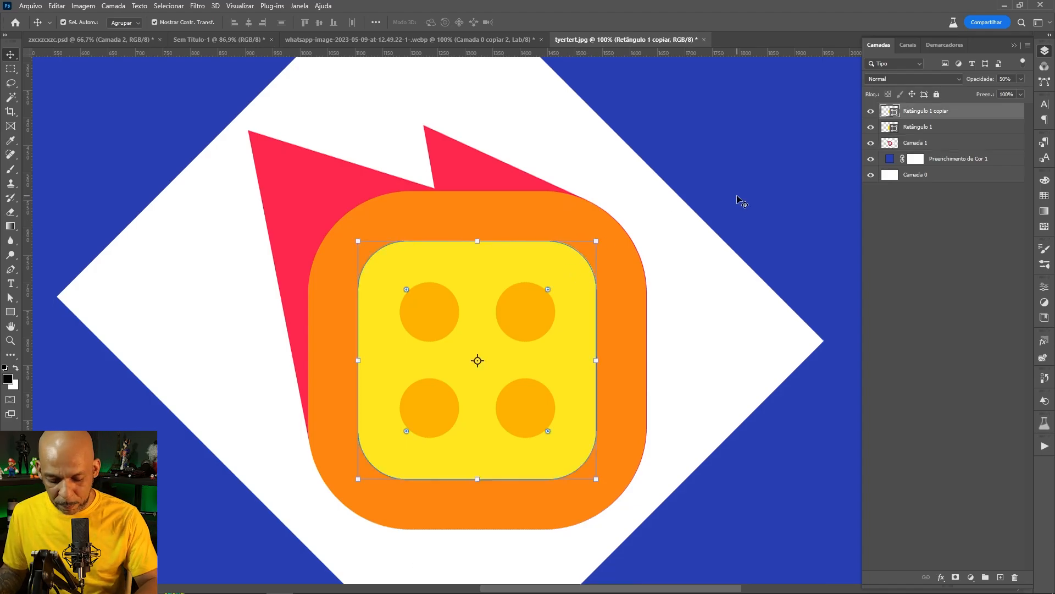
Step: With the bottom layer Camada 0 selected, draw a circle about 102 px wide over the upper-left dice dot using the Ellipse tool
key("u")
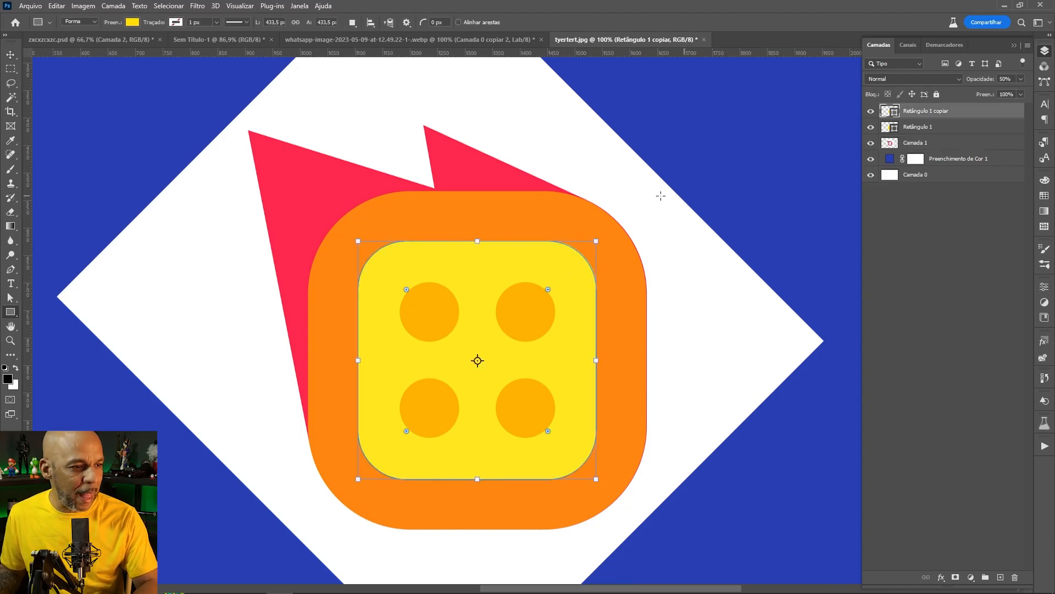
right_click(10, 314)
left_click(40, 324)
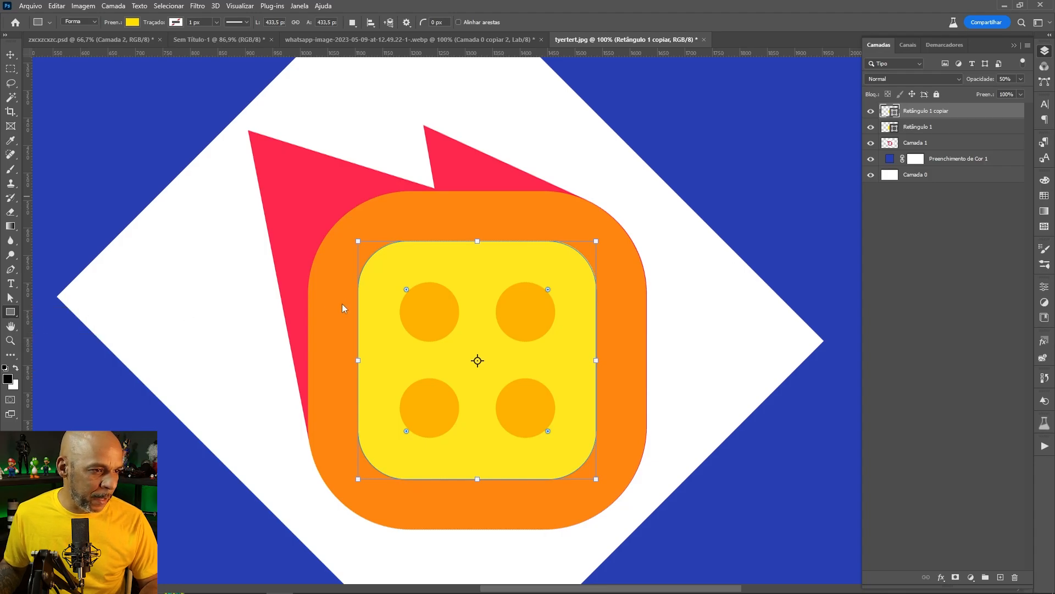
left_click(553, 154)
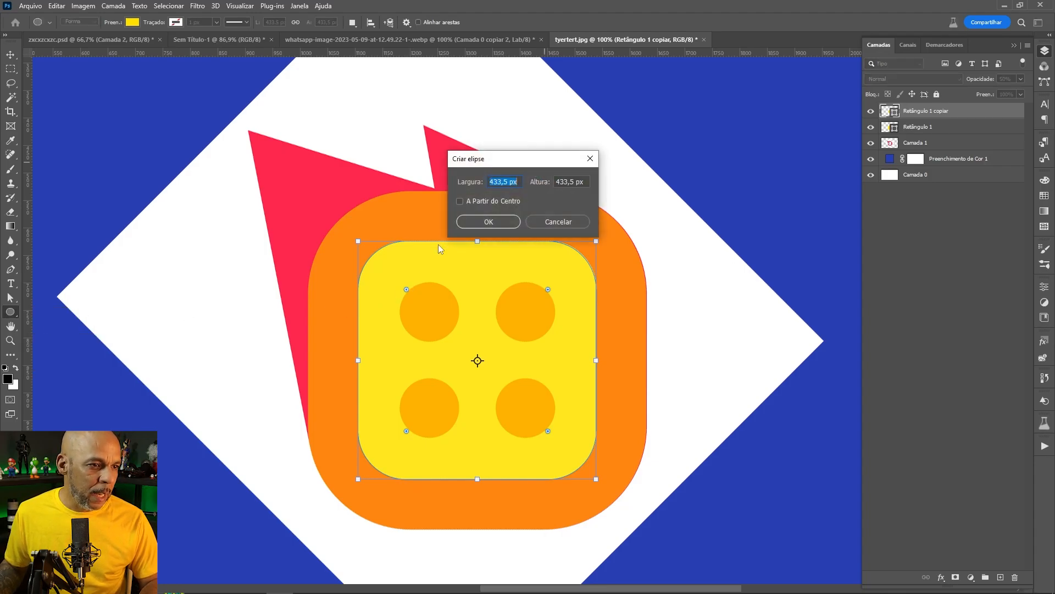
left_click(555, 222)
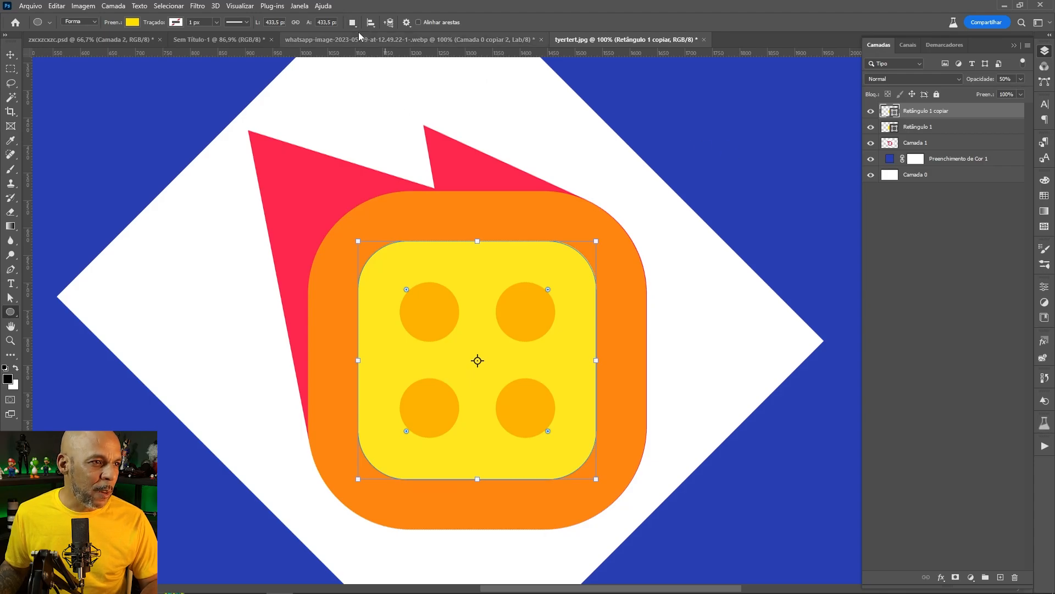
left_click(929, 214)
left_click(536, 225)
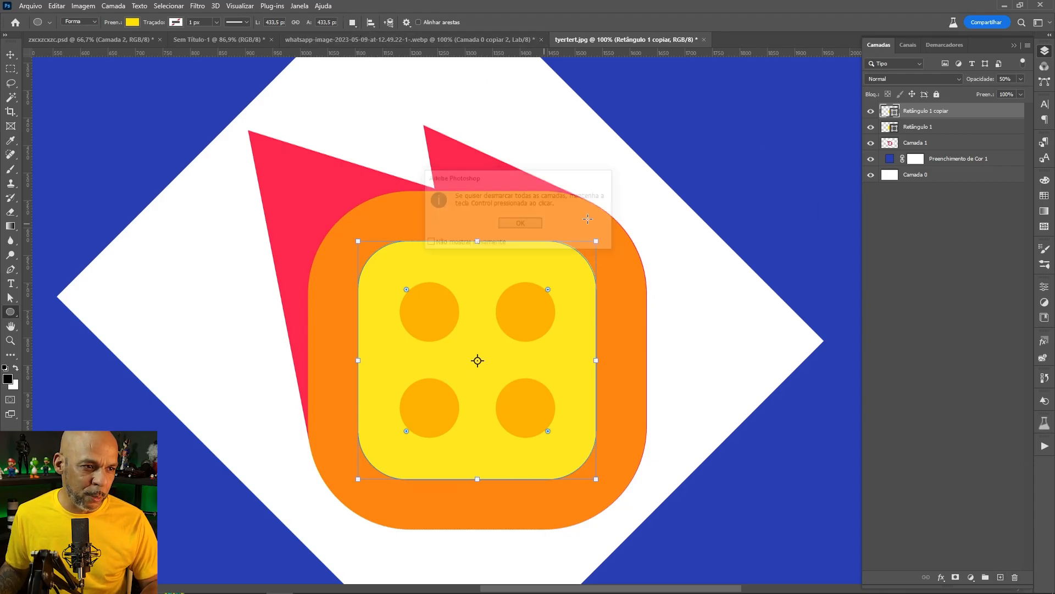
left_click(929, 175)
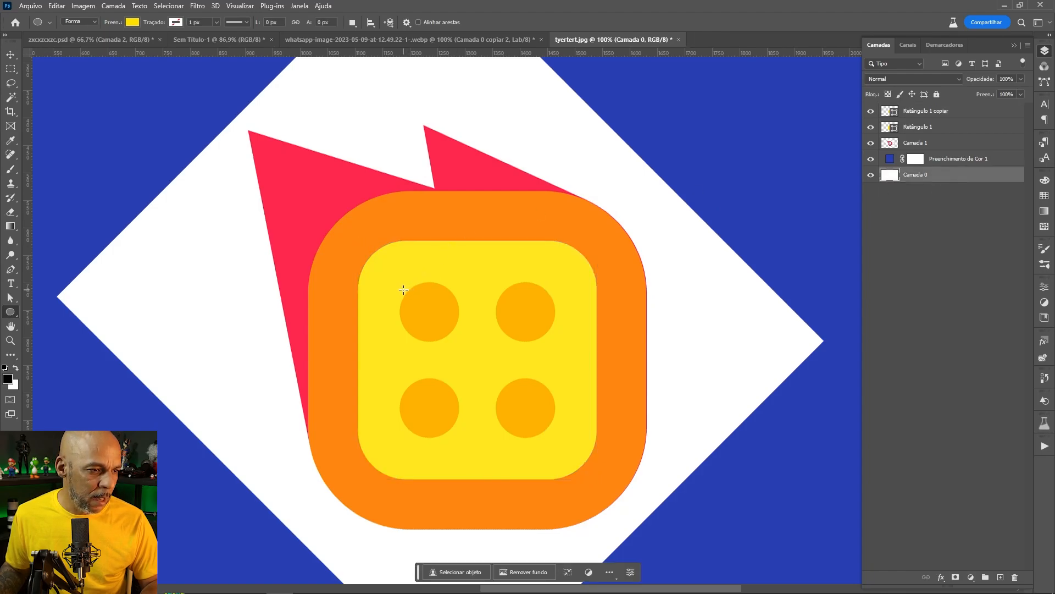
left_click_drag(403, 290, 479, 345)
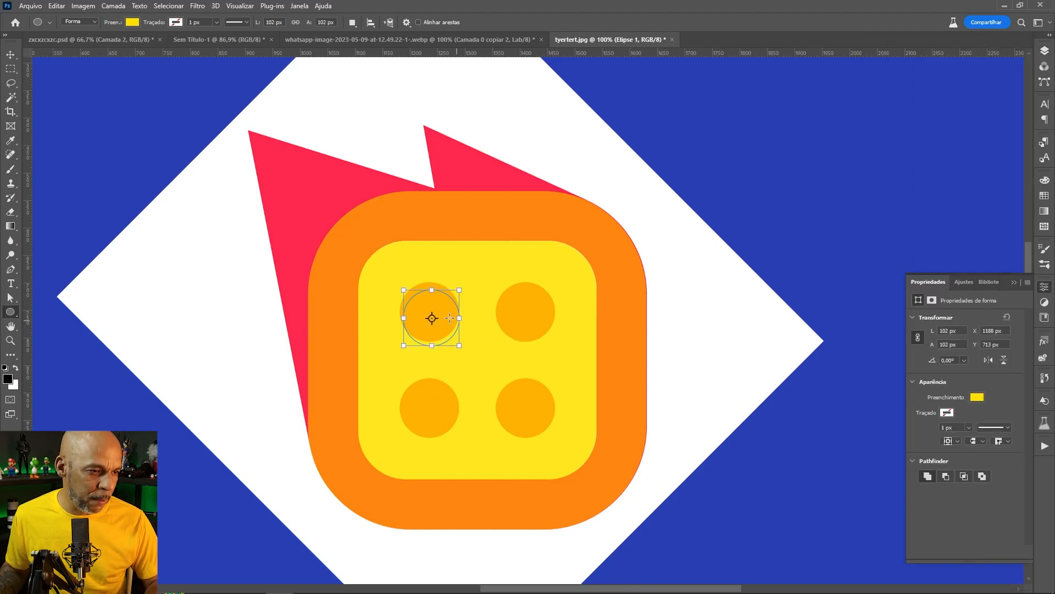
Step: Fill the circle with the recently used pink and move its layer to the top of the layer stack
left_click(136, 22)
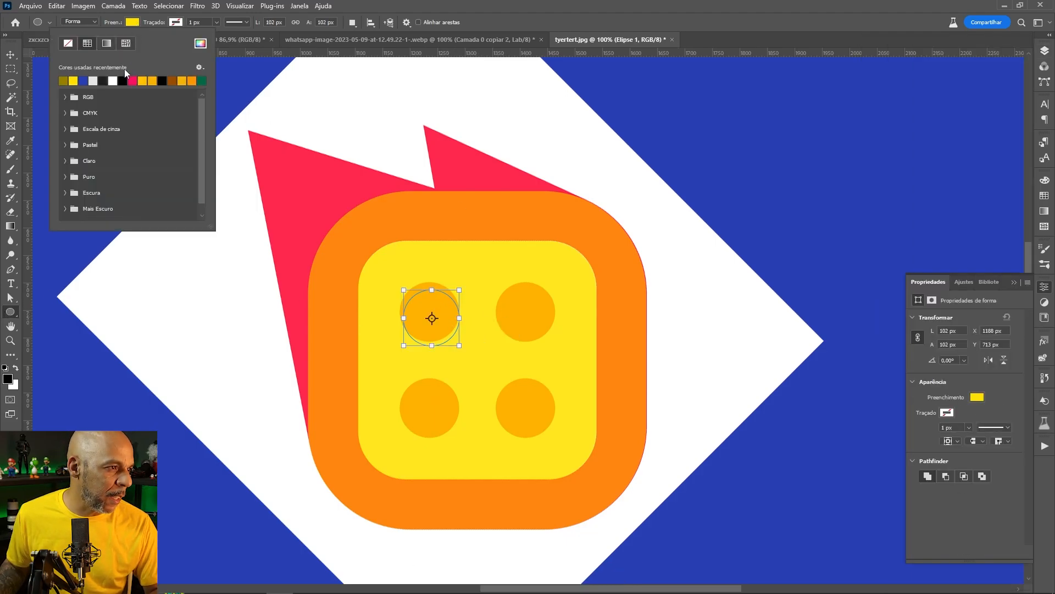
left_click(132, 81)
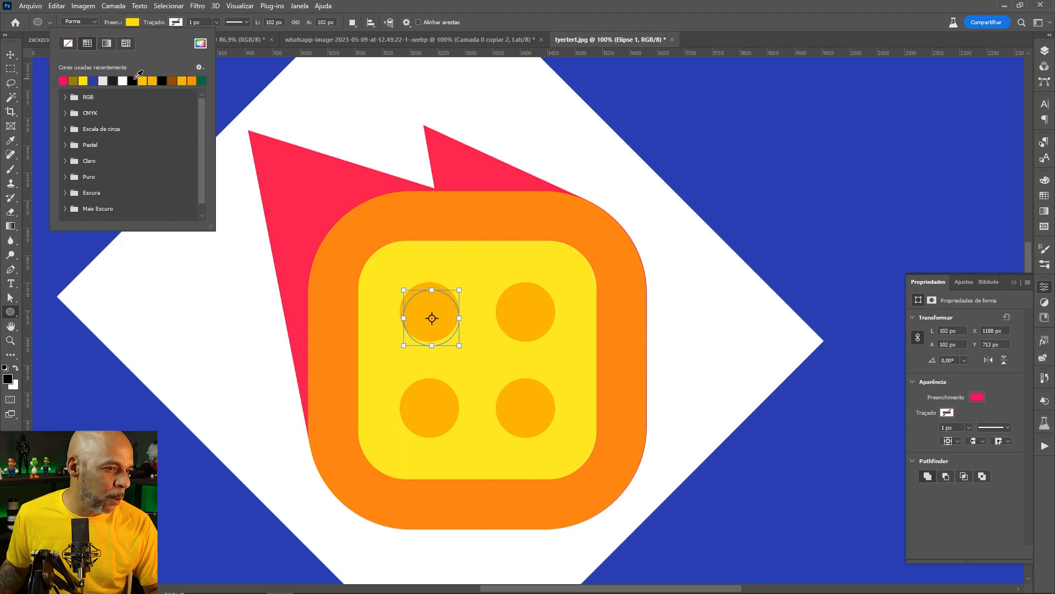
left_click(9, 58)
left_click(1044, 51)
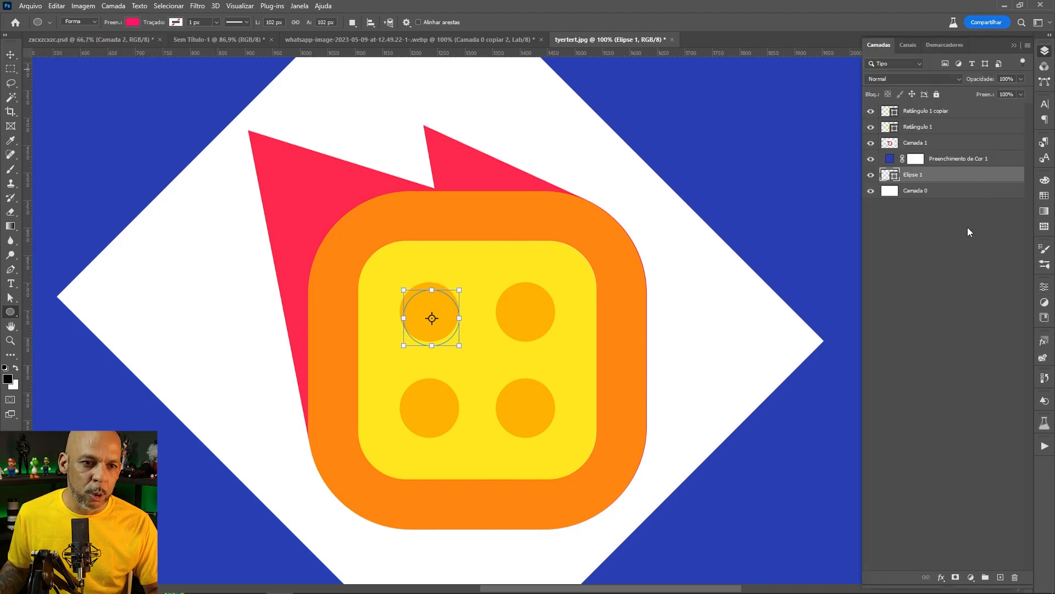
left_click_drag(946, 177, 945, 112)
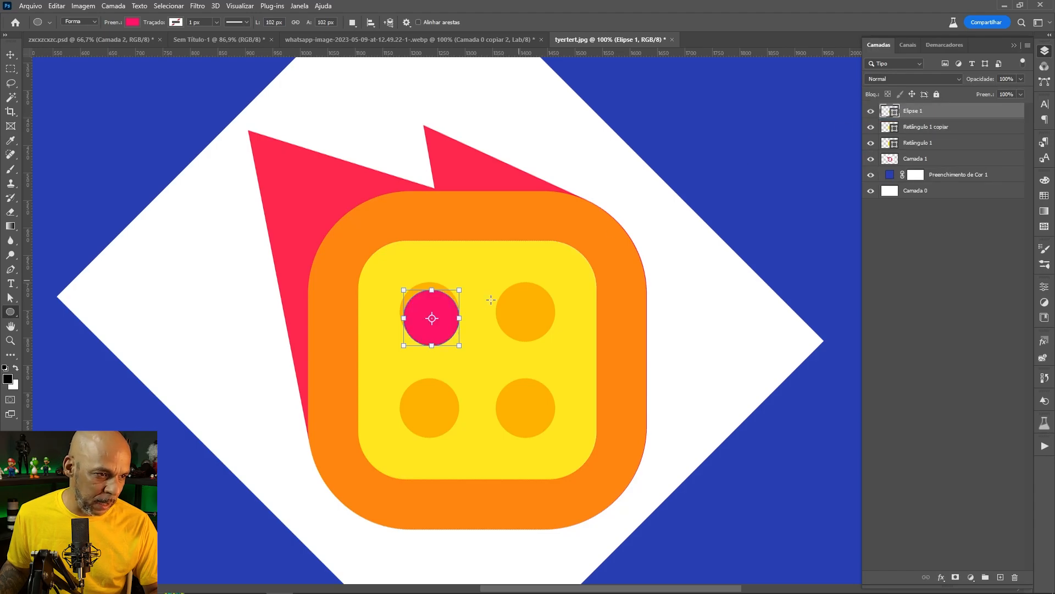
Step: Move the circle onto the upper-left dice dot, set its opacity to 50%, and scale it to match the dot
key("v")
left_click_drag(441, 309, 439, 299)
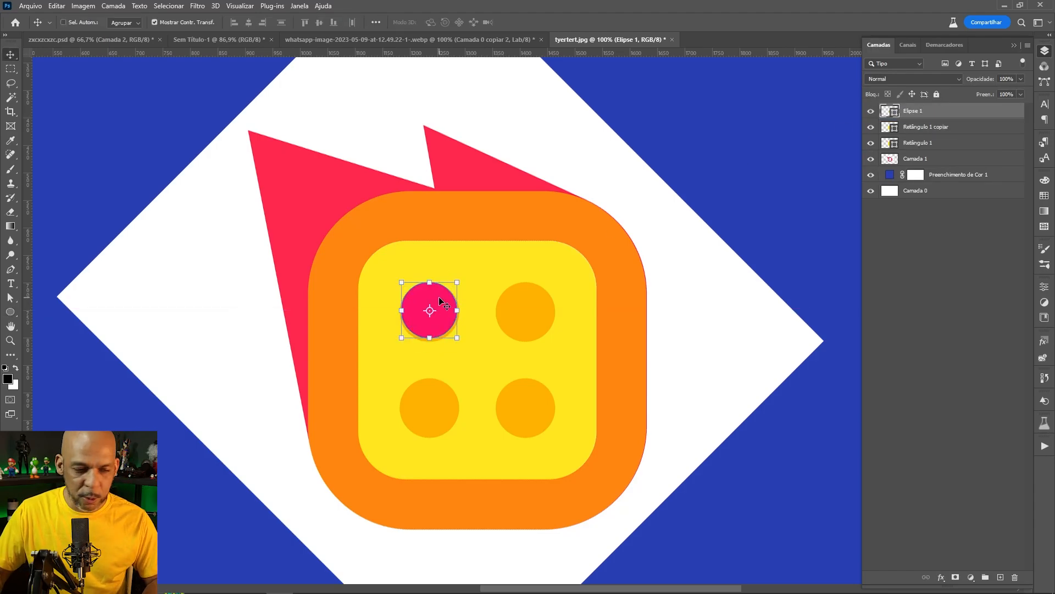
key("ctrl+plus")
key("ctrl+plus")
key("ctrl+plus")
left_click_drag(203, 276, 531, 230)
key("5")
left_click_drag(440, 381, 440, 397)
key("Return")
key("ctrl+minus")
Step: Duplicate the circle three times, aligning the copies over the upper-right, lower-right and lower-left dice dots
left_click_drag(556, 396, 415, 291)
left_click_drag(301, 178, 589, 185)
left_click_drag(602, 133, 330, 432)
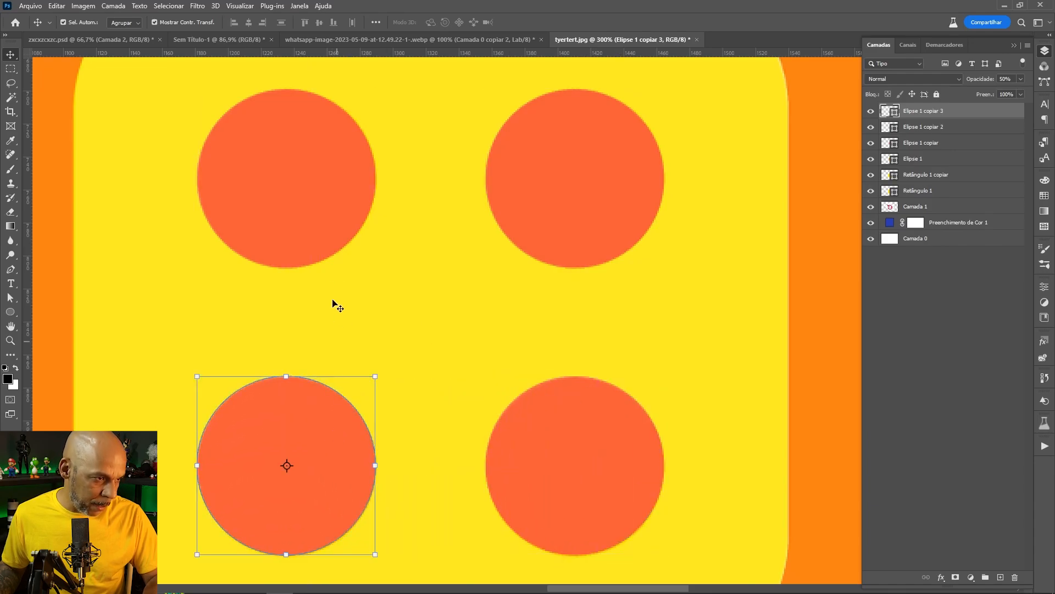
Step: Select all four circles together and set their opacity to 100%
left_click(318, 223, "shift")
left_click(571, 198, "shift")
left_click(544, 461, "shift")
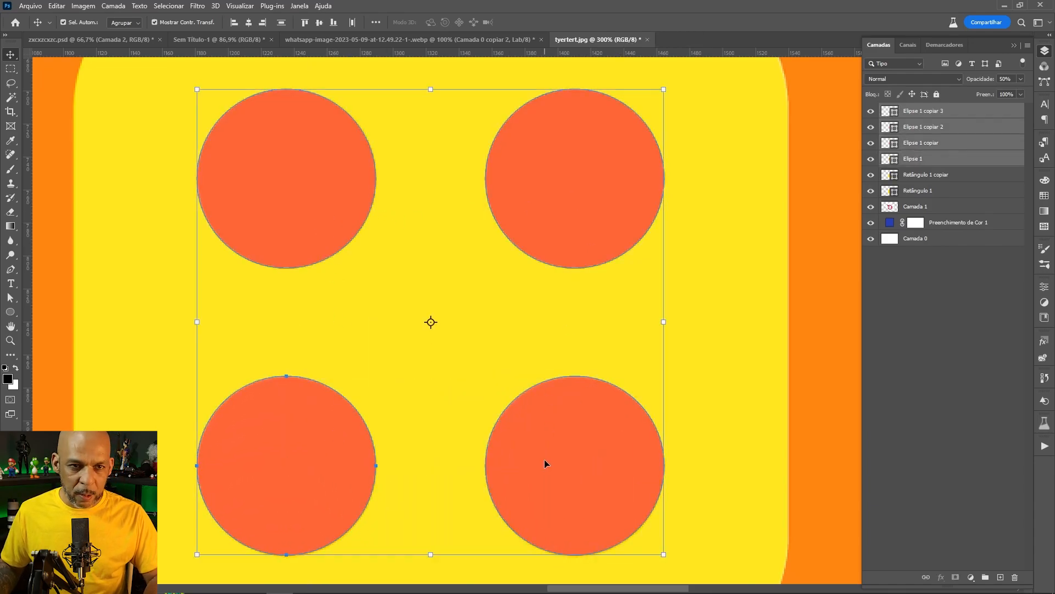
key("0")
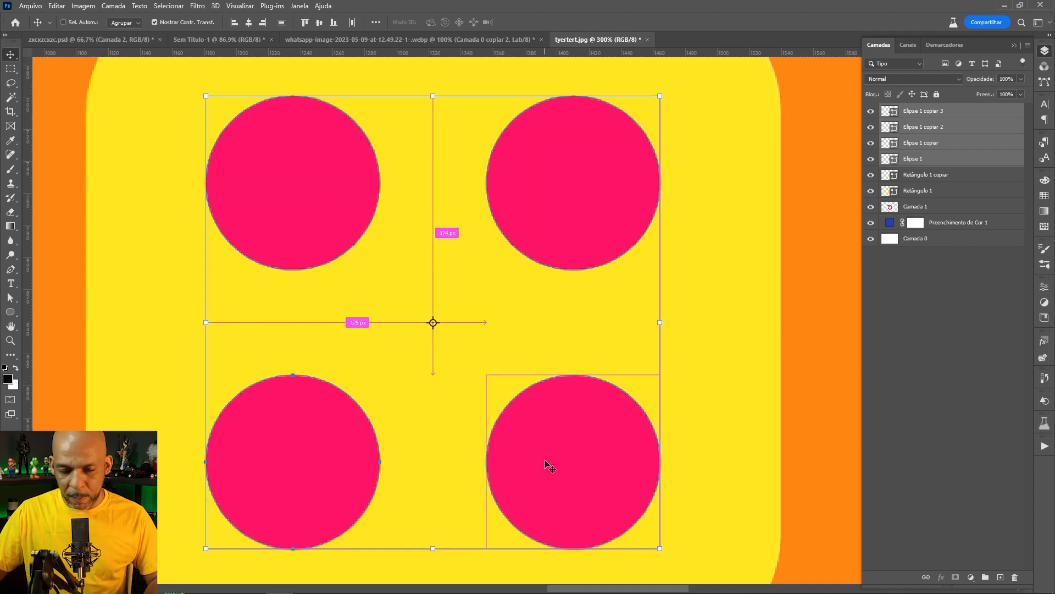
key("ctrl+minus")
key("ctrl+minus")
key("ctrl+minus")
key("ctrl+minus")
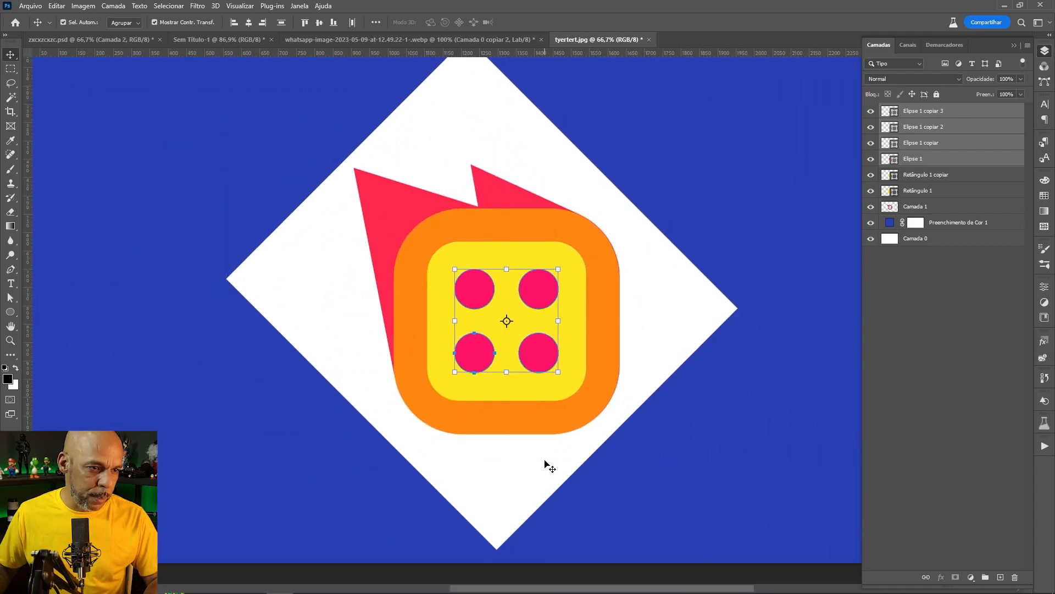
Step: Select the large rounded square and use the Pen tool to add path anchors where the flame's upper-right and lower-left edges meet it
left_click(551, 228)
key("ctrl+plus")
key("ctrl+plus")
key("ctrl+plus")
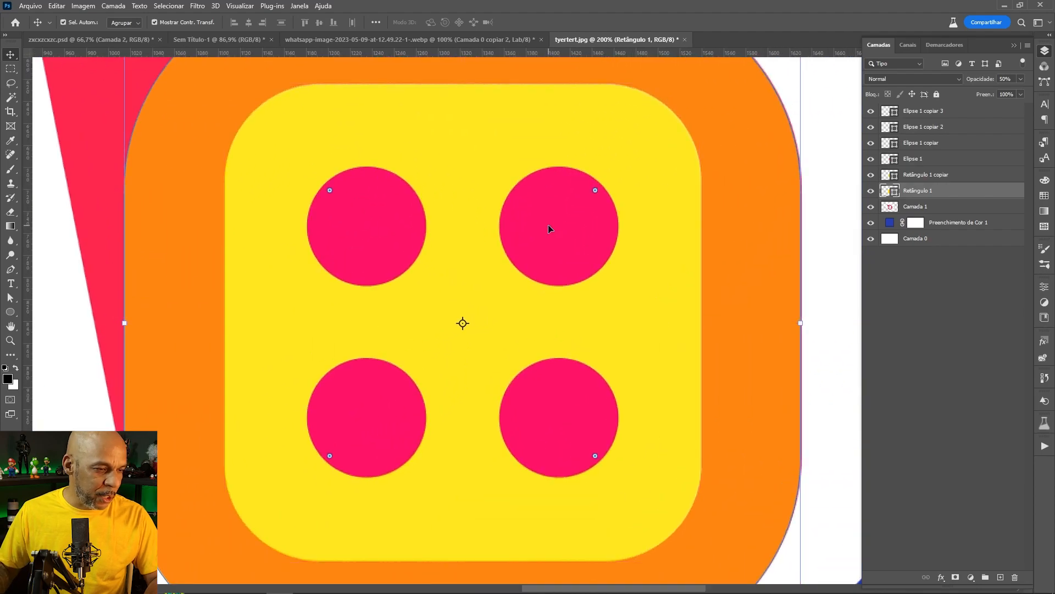
key("ctrl+minus")
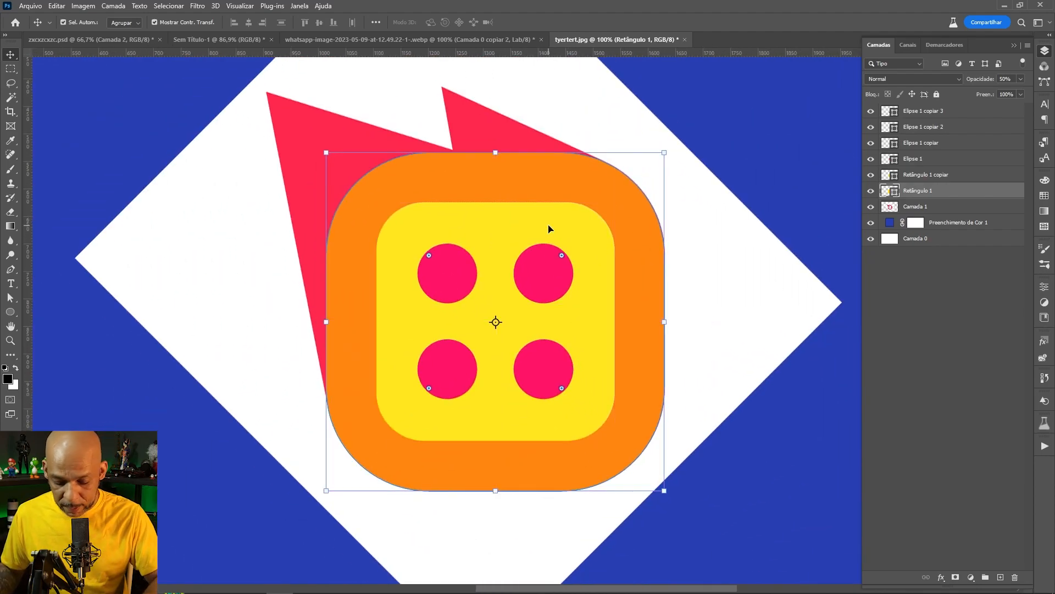
key("p")
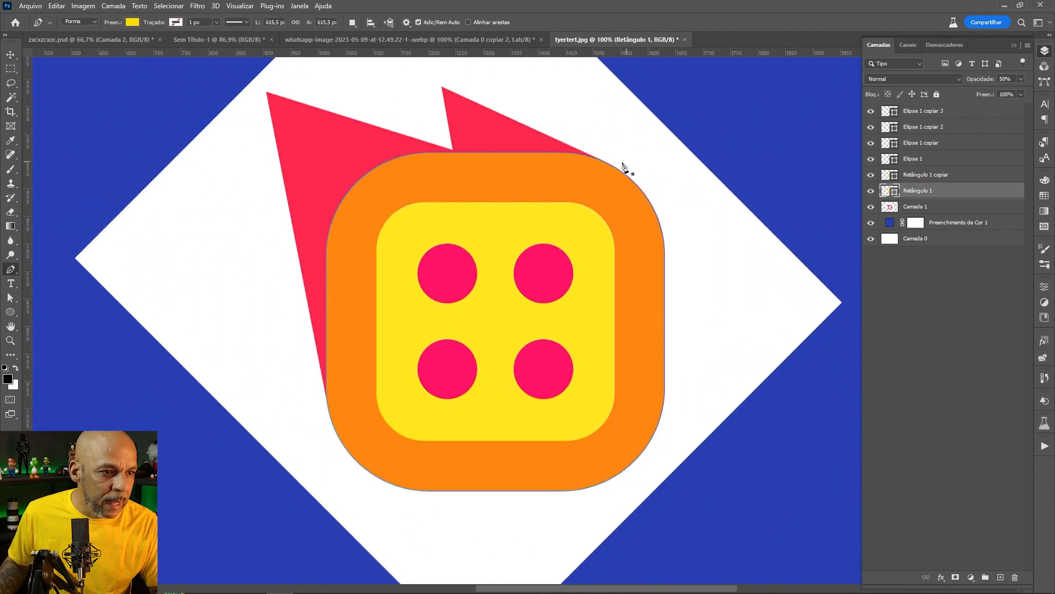
left_click(605, 163, "ctrl")
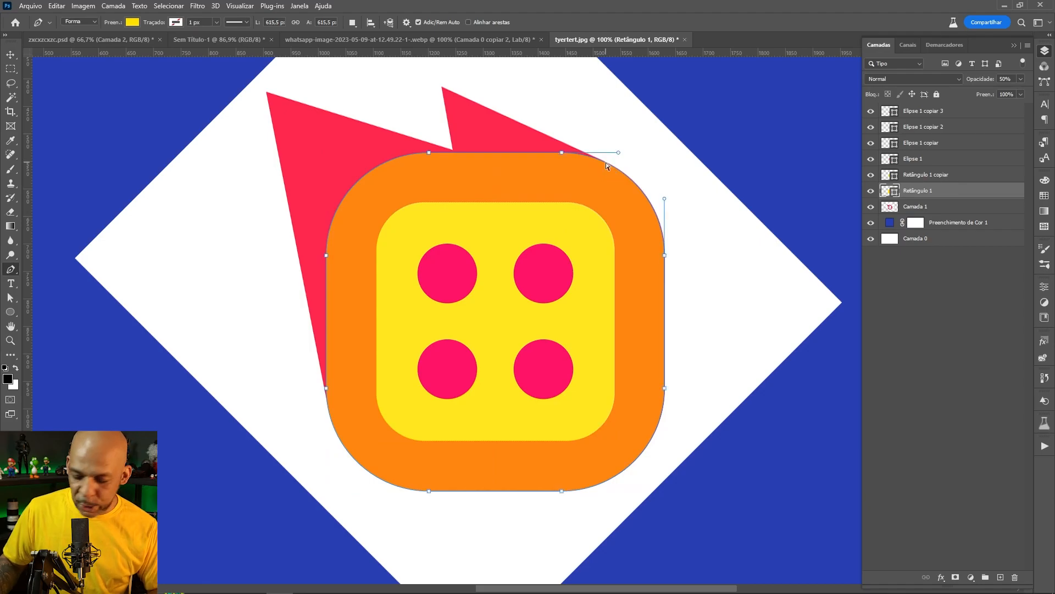
key("ctrl+plus")
left_click_drag(706, 148, 670, 370)
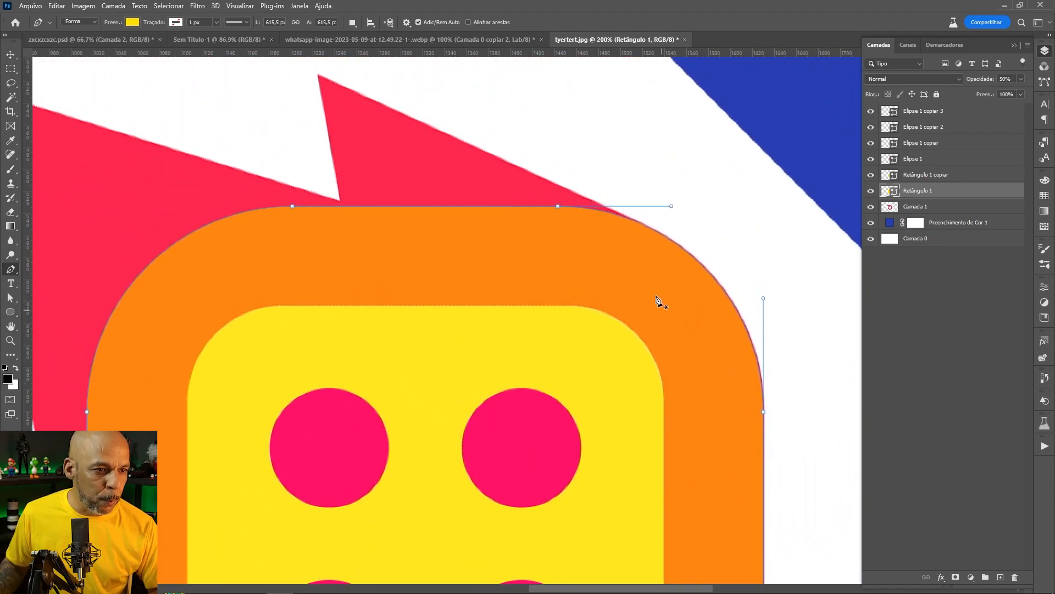
left_click(646, 226)
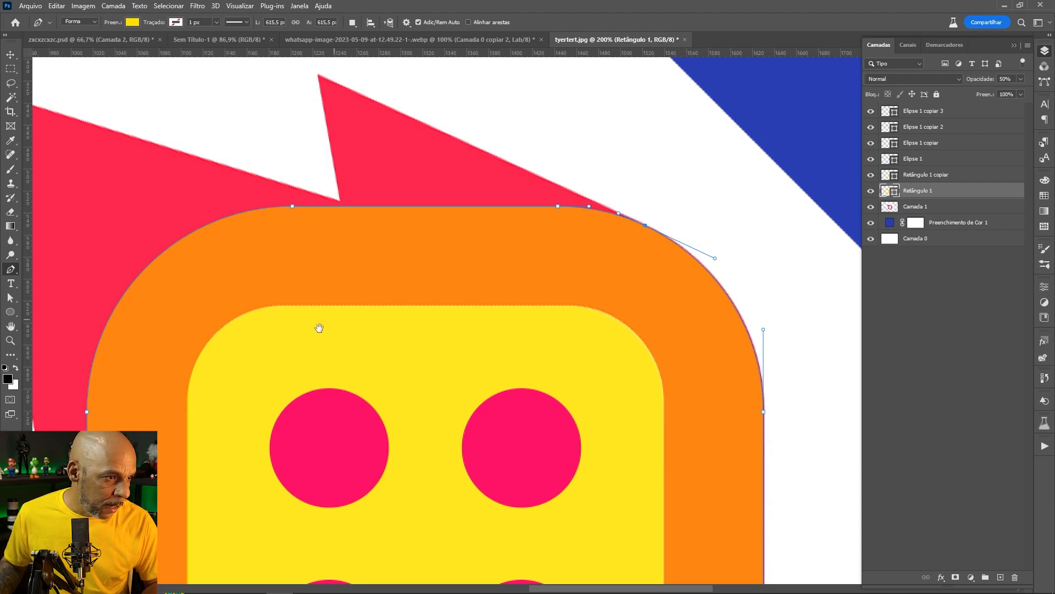
left_click_drag(320, 325, 445, 241)
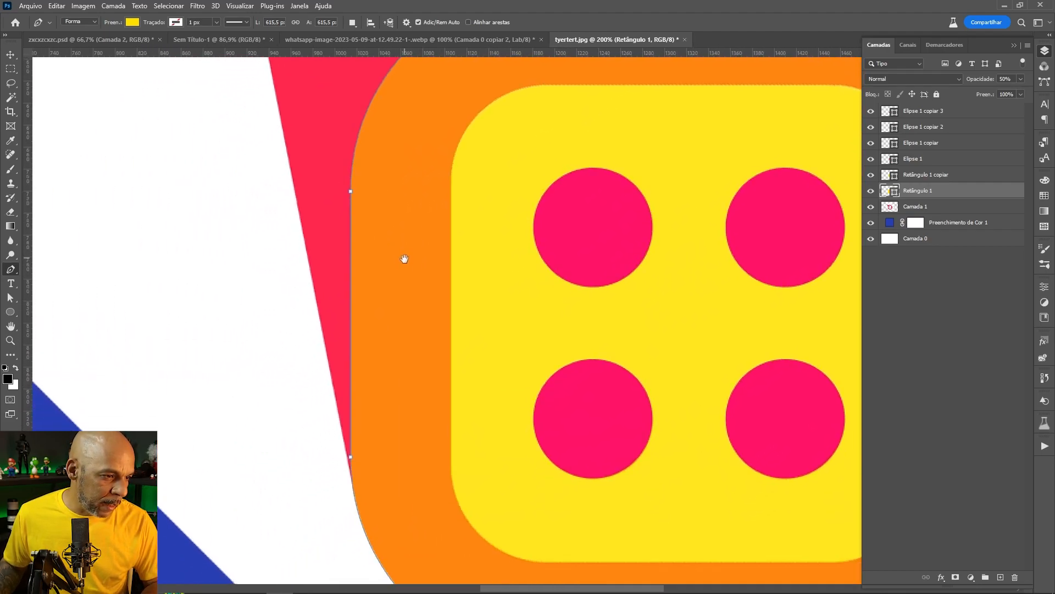
left_click(352, 482)
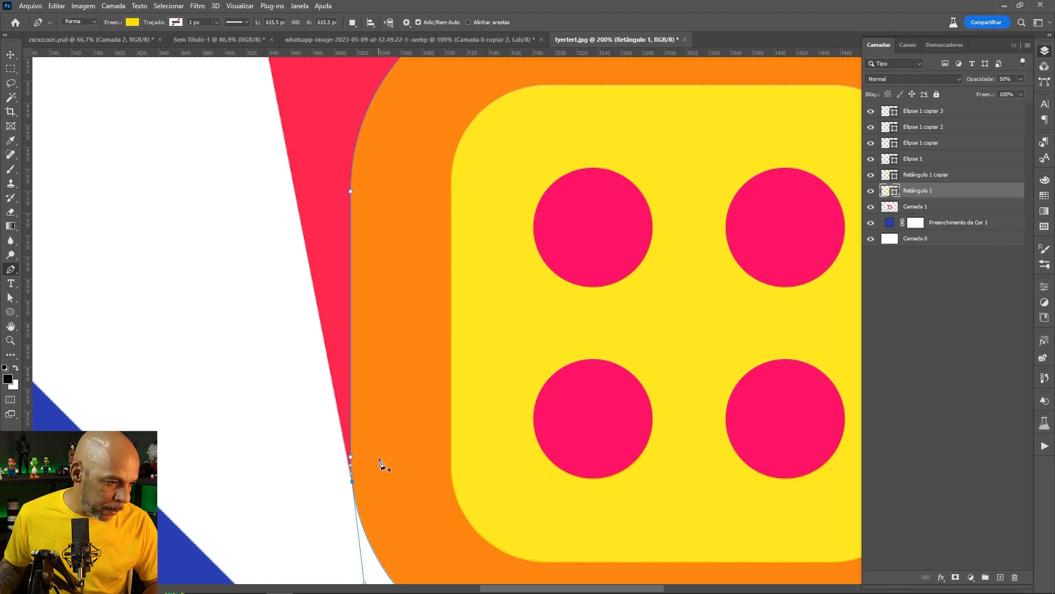
Step: Delete the two anchor points that form the large square's upper-left rounded corner
left_click(352, 194)
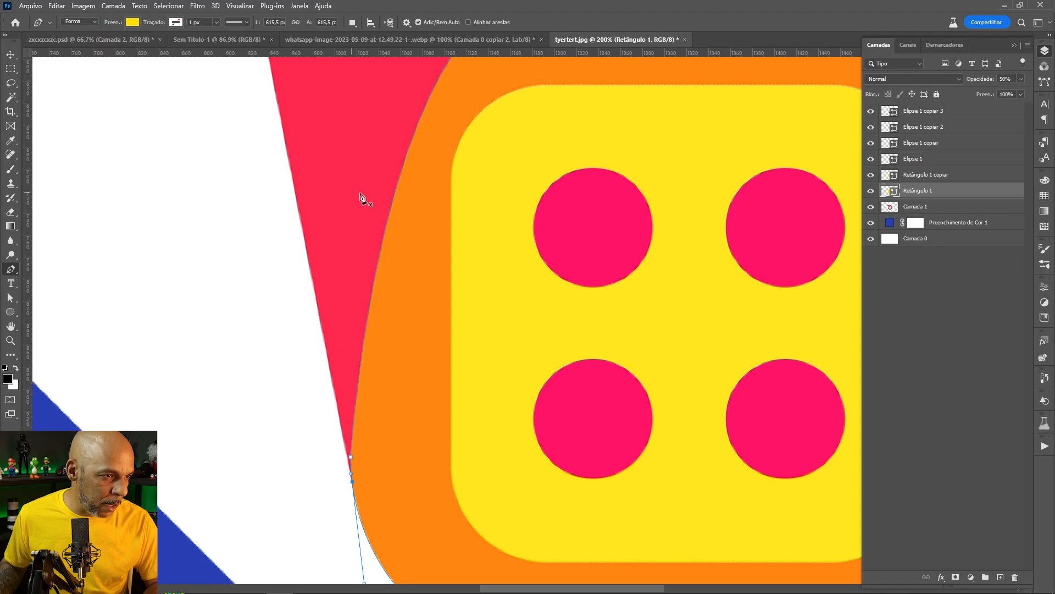
left_click_drag(570, 174, 419, 431)
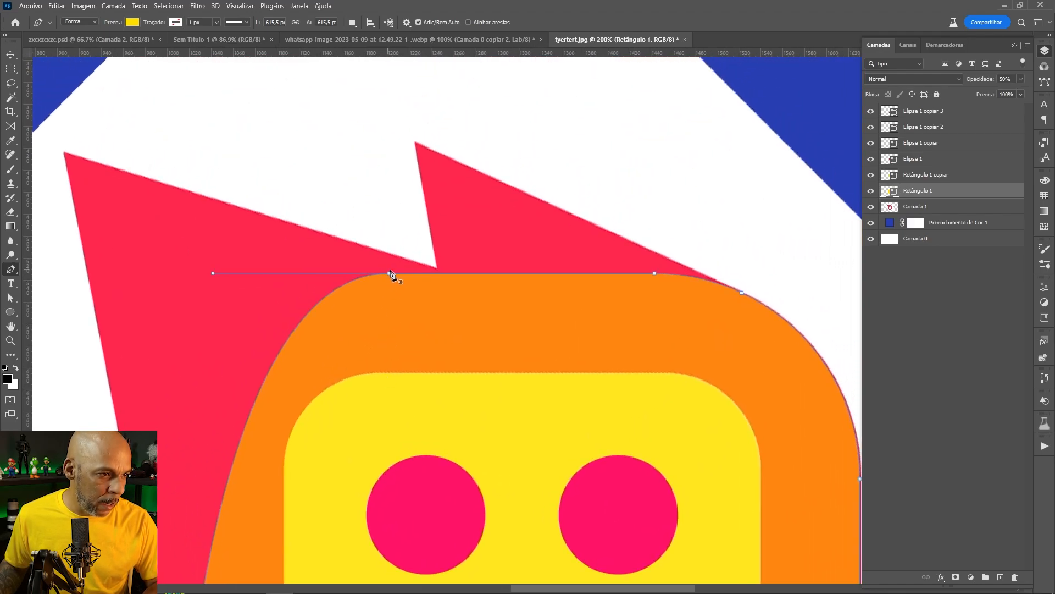
left_click(390, 275)
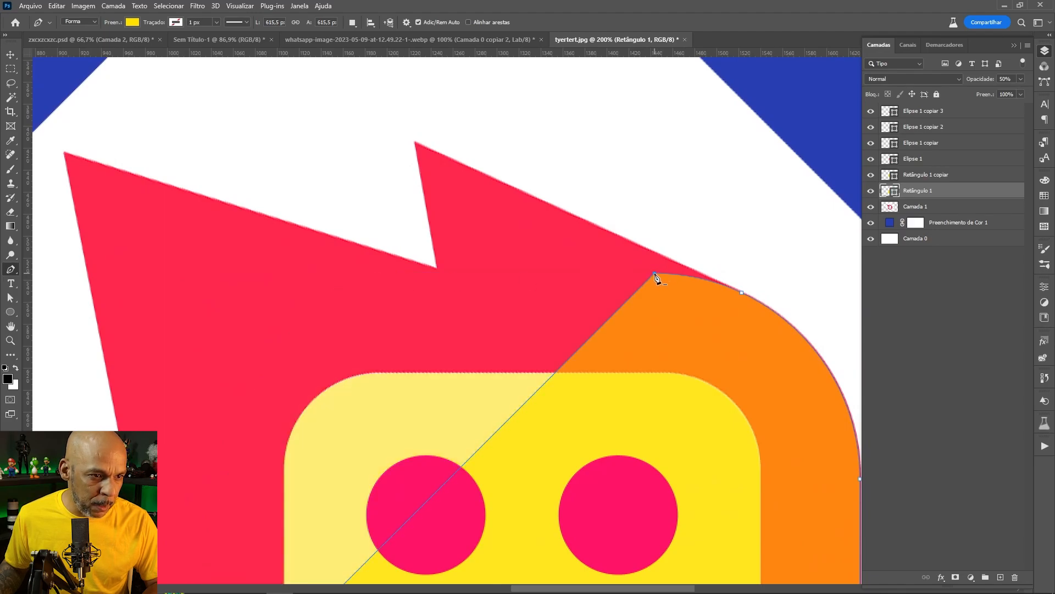
left_click(655, 276)
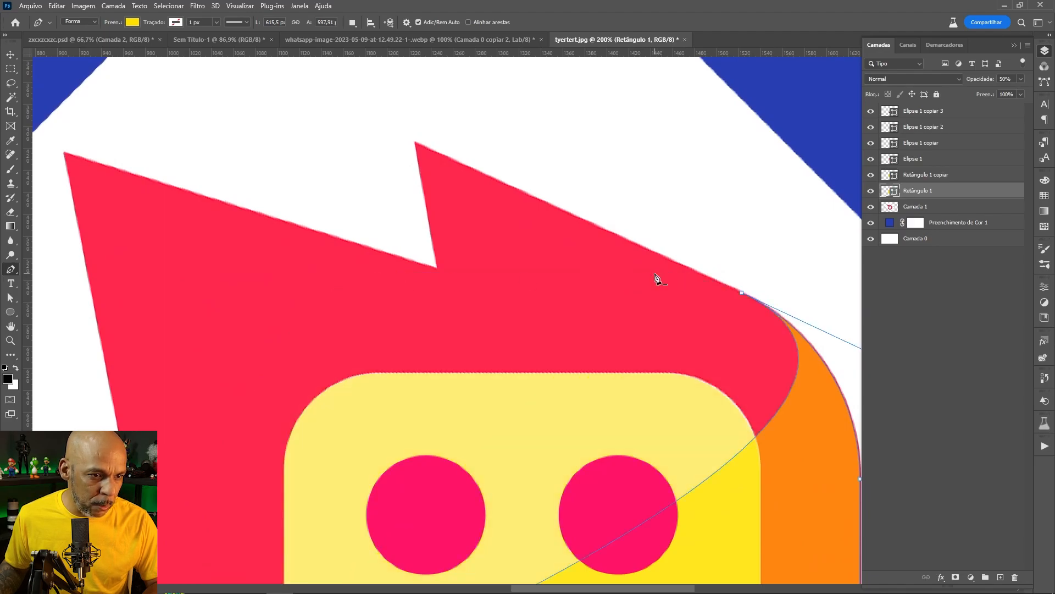
left_click(742, 293, "alt")
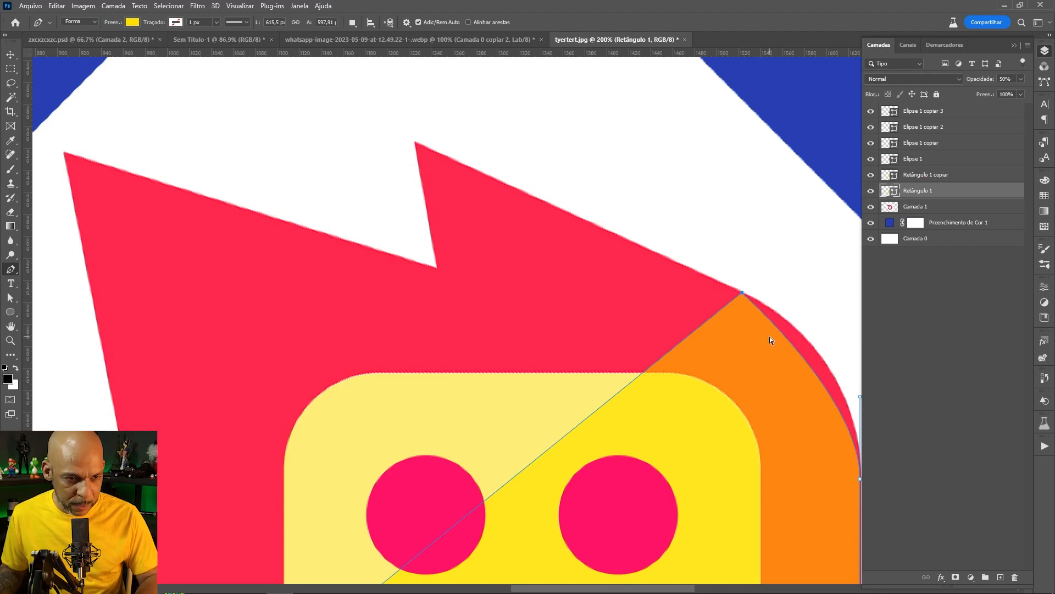
key("ctrl+z")
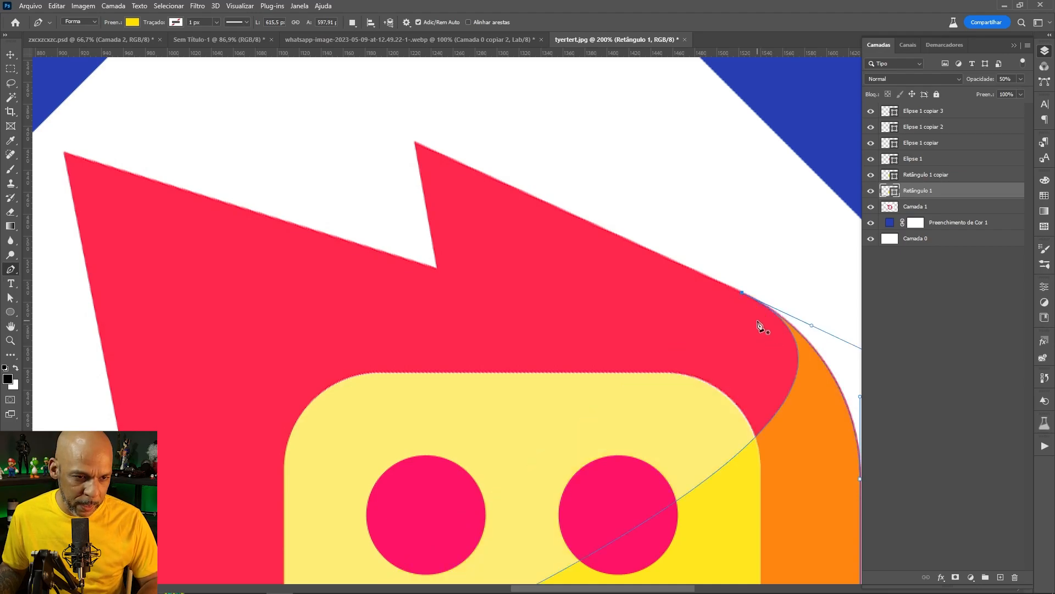
scroll(697, 327, "up", 5)
left_click_drag(697, 329, 401, 236)
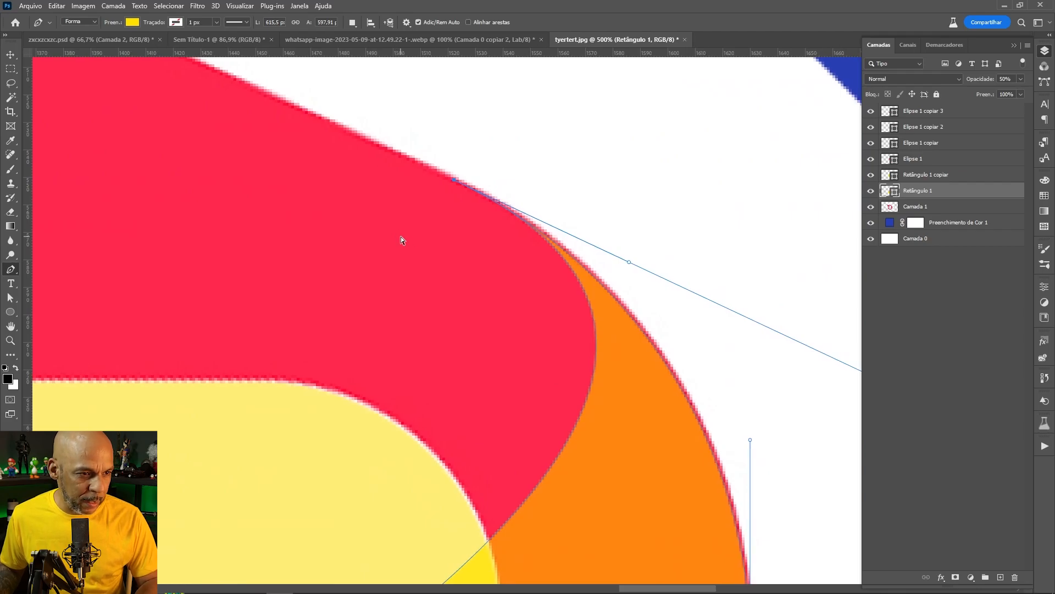
key("ctrl+z")
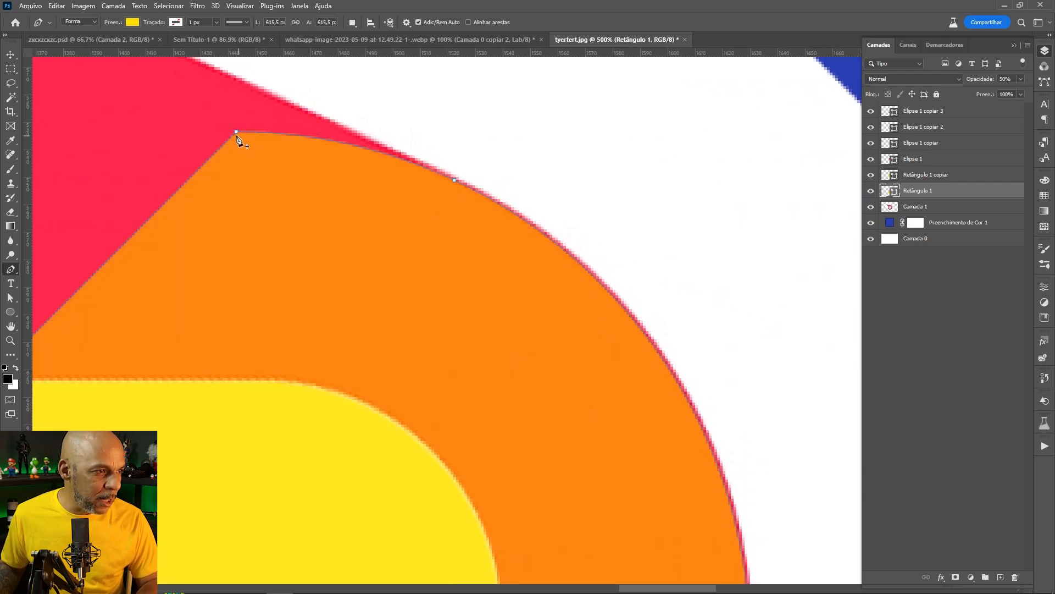
Step: Add an anchor just past the upper-right flame junction, delete the leftover top anchor, and convert the junction anchor to a corner point
left_click(460, 183, "ctrl")
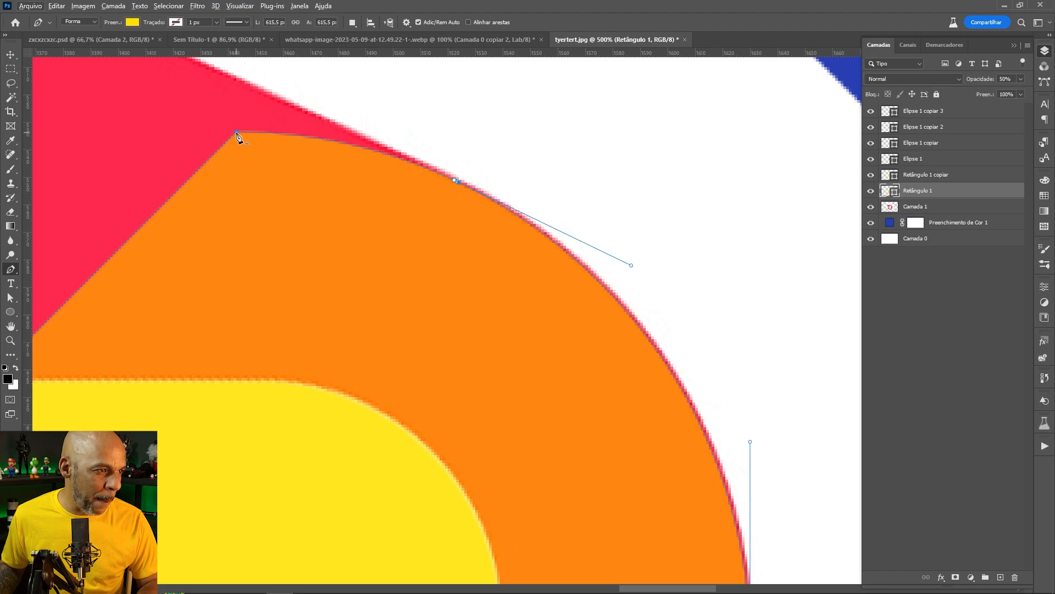
left_click(237, 135)
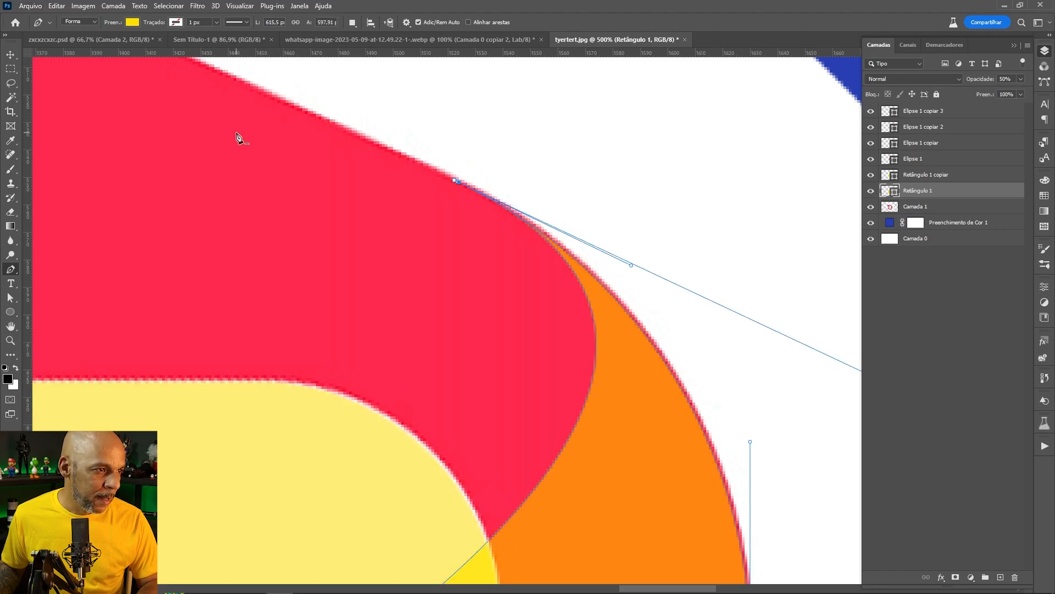
left_click(454, 183, "alt")
Step: Add an anchor just below the lower-left flame junction, delete the leftover anchor above it, and convert the junction anchor to a corner point
key("ctrl+minus")
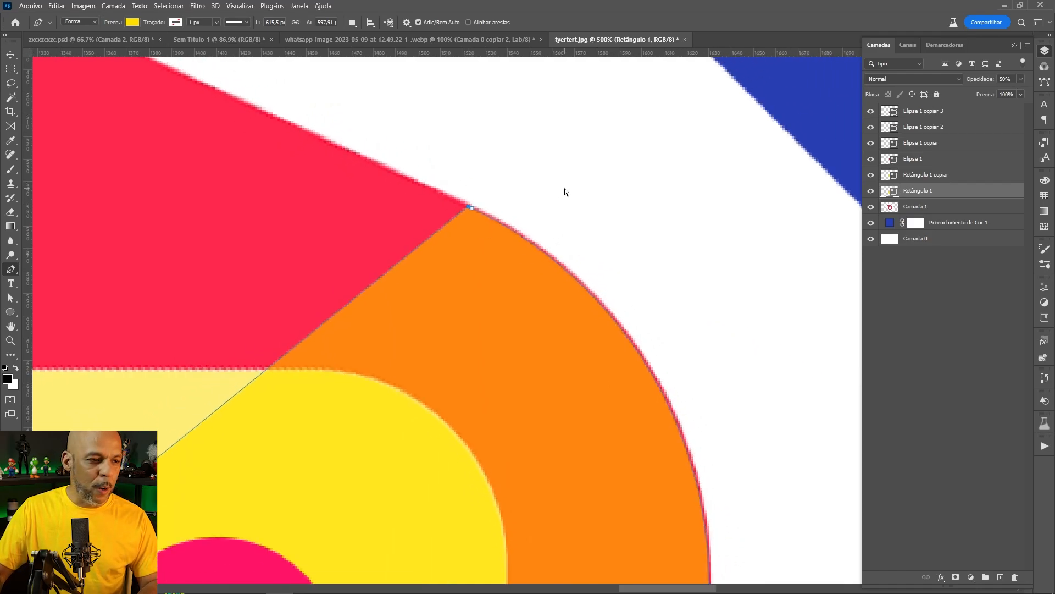
scroll(565, 191, "down", 4)
scroll(438, 325, "up", 3)
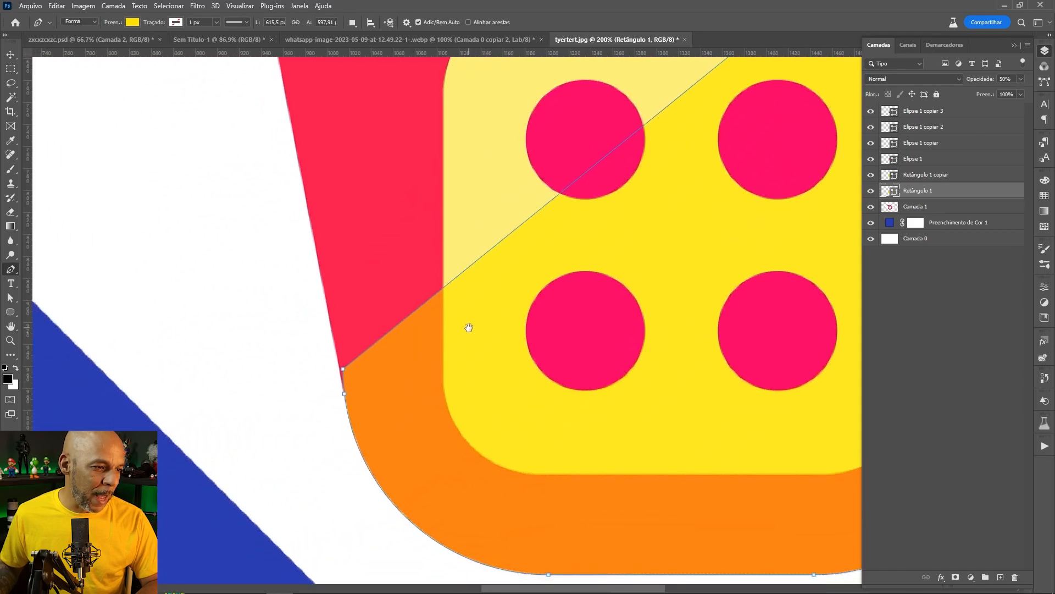
key("z")
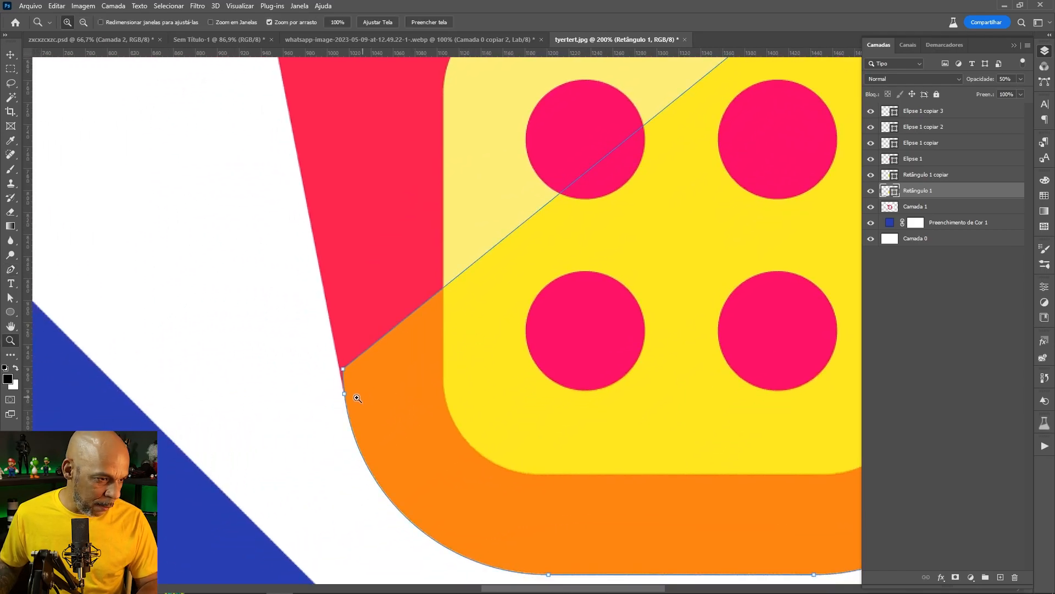
scroll(360, 398, "up", 5)
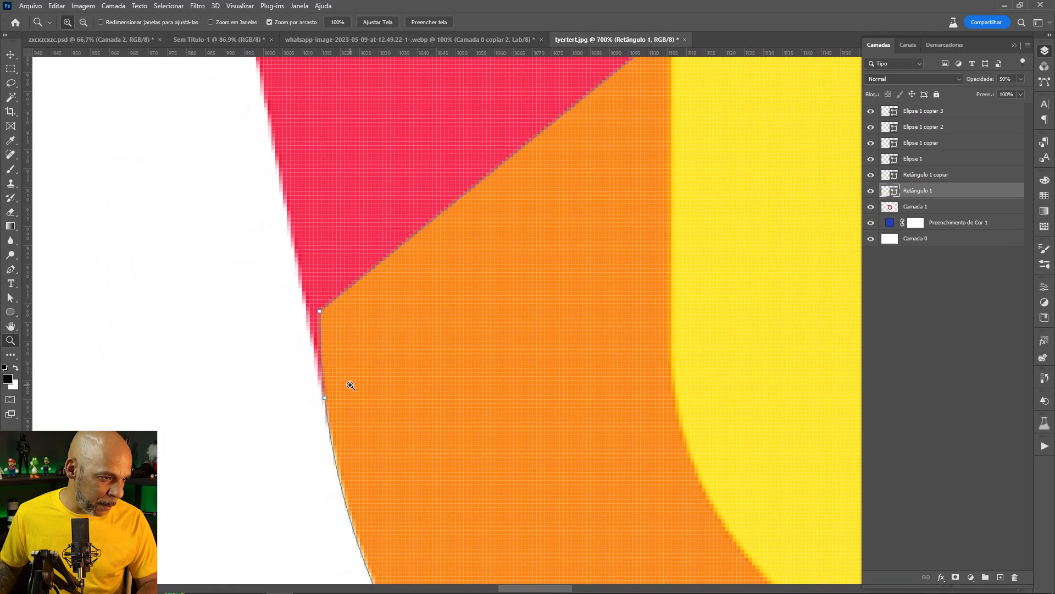
key("p")
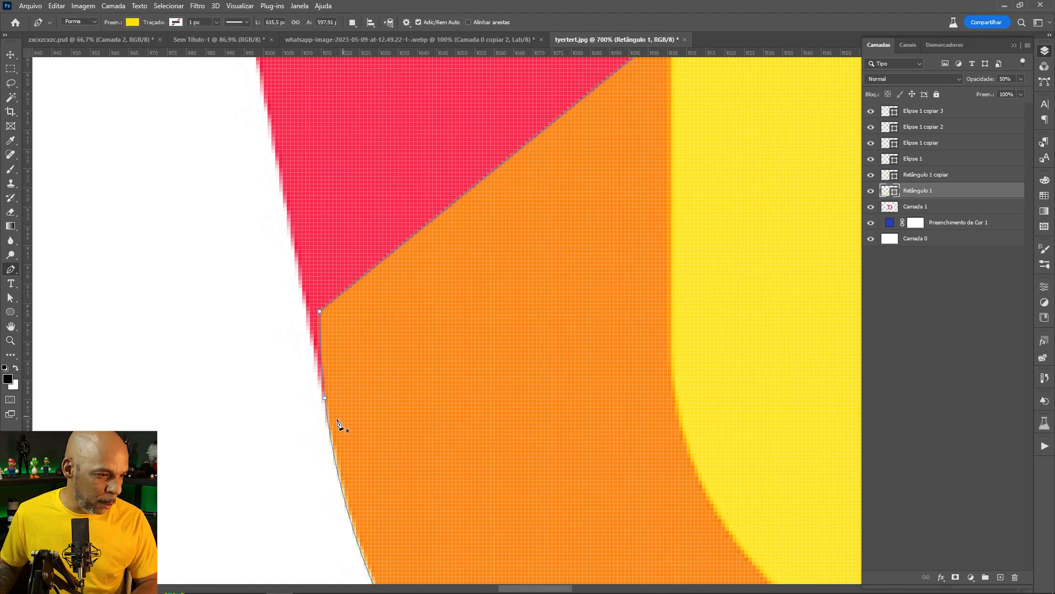
left_click(326, 408)
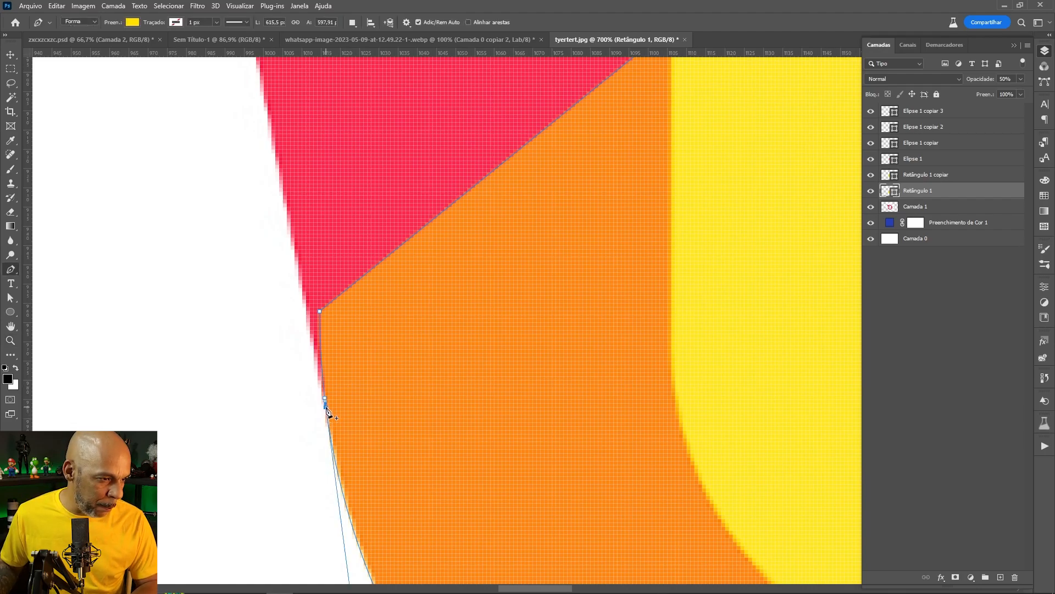
left_click(320, 313)
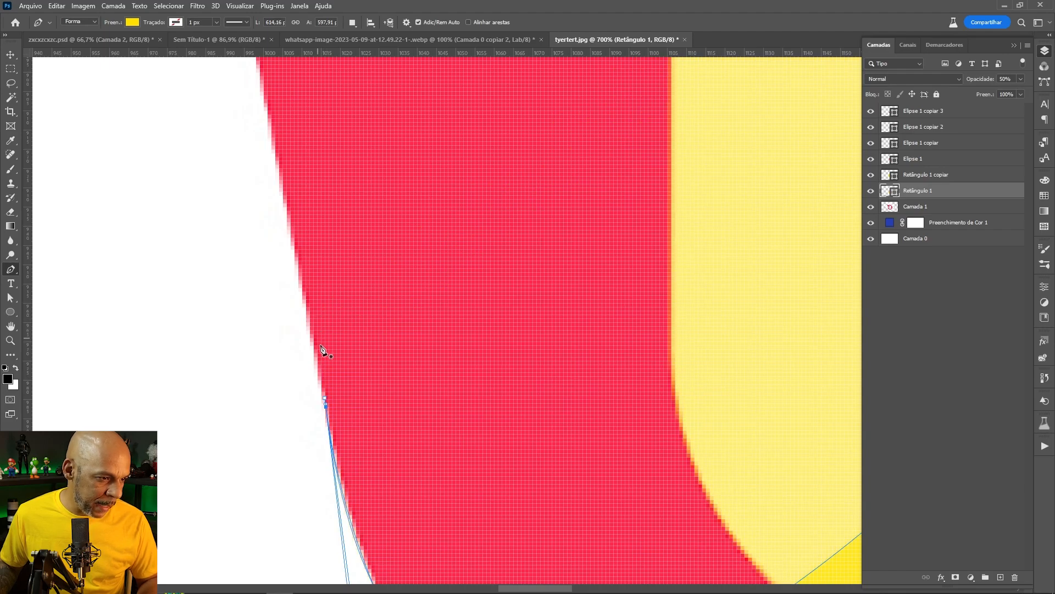
left_click(325, 398, "alt")
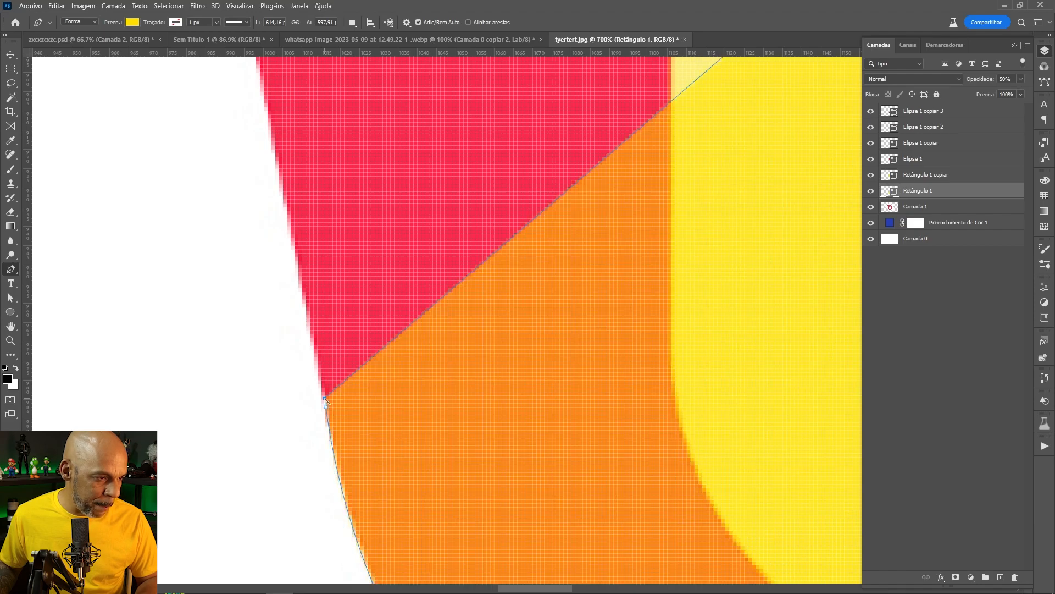
Step: Add an anchor on the large shape's diagonal edge, move it to the reference flame's shorter, right-hand tip, and convert it to a corner point
key("ctrl+minus")
key("ctrl+minus")
key("ctrl+minus")
key("ctrl+minus")
key("ctrl+minus")
key("ctrl+minus")
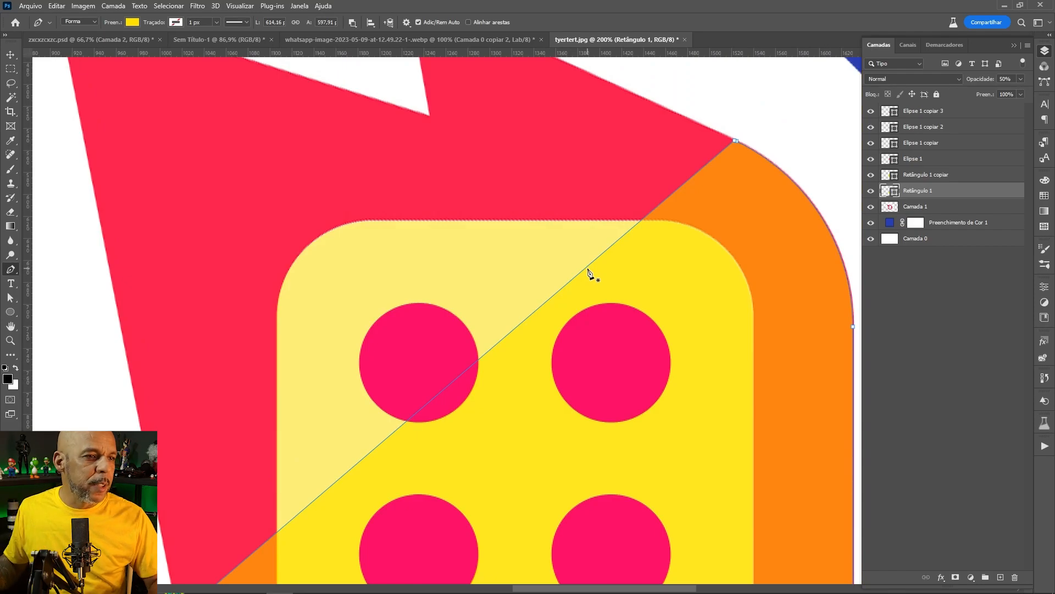
scroll(588, 271, "up", 3)
left_click(548, 388)
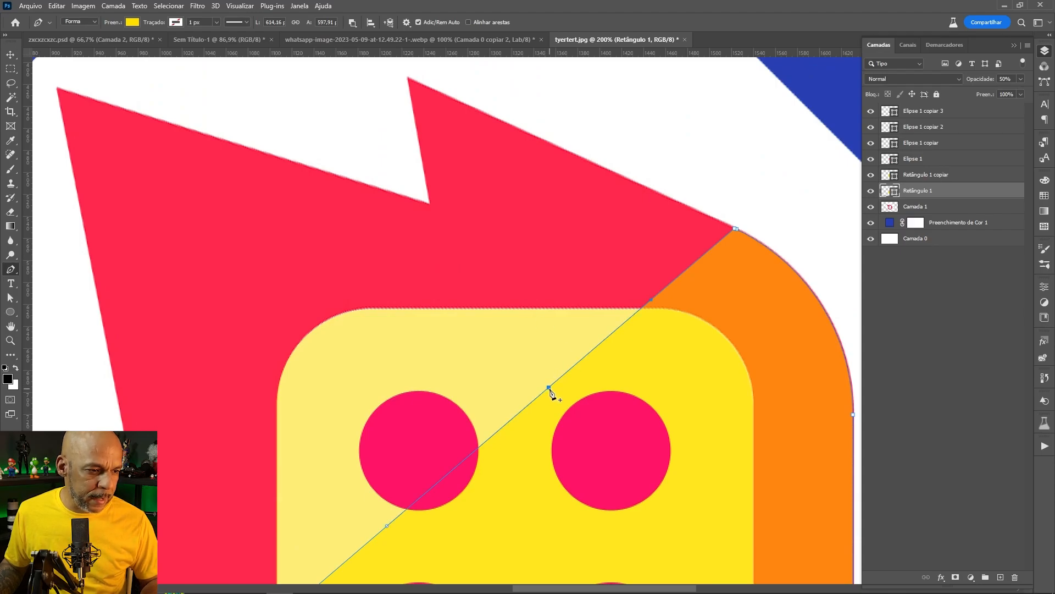
left_click_drag(550, 391, 409, 81)
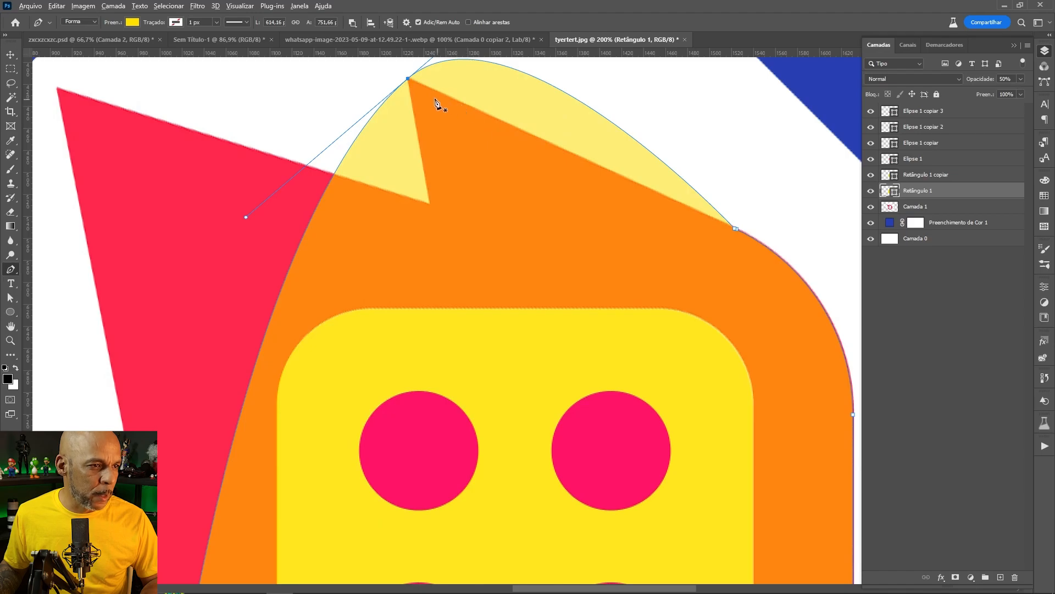
left_click(408, 81, "alt")
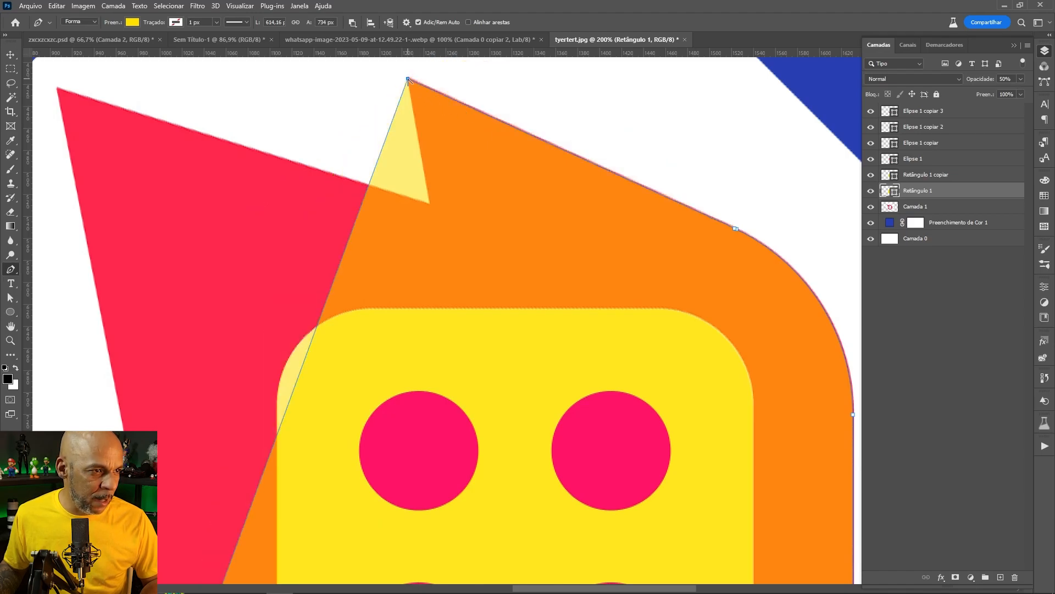
Step: Add an anchor below the new tip, move it into the notch between the two flame points, and convert it to a corner point
left_click(369, 182)
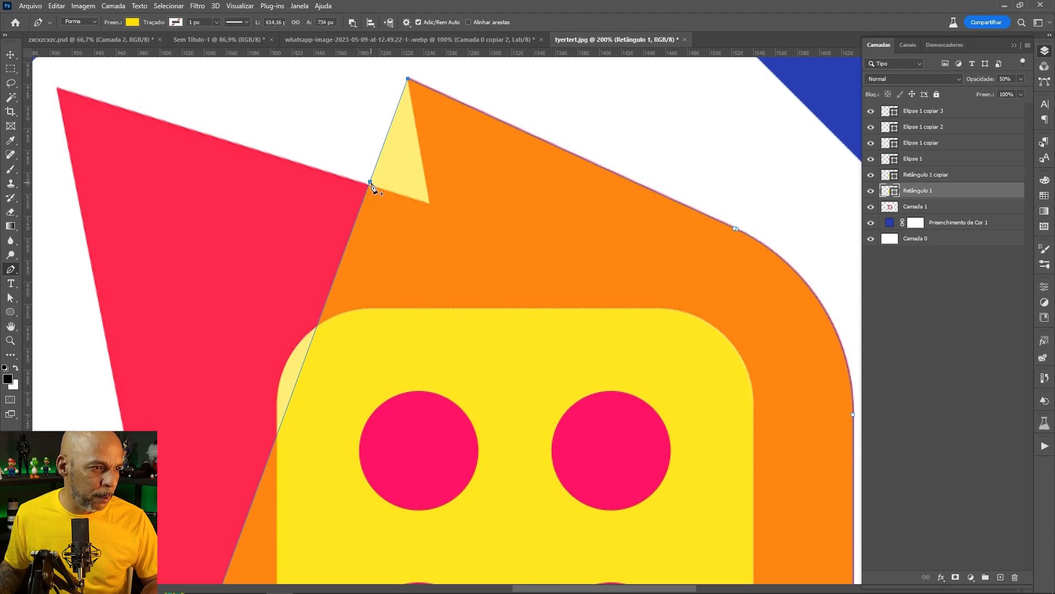
left_click_drag(371, 183, 430, 204)
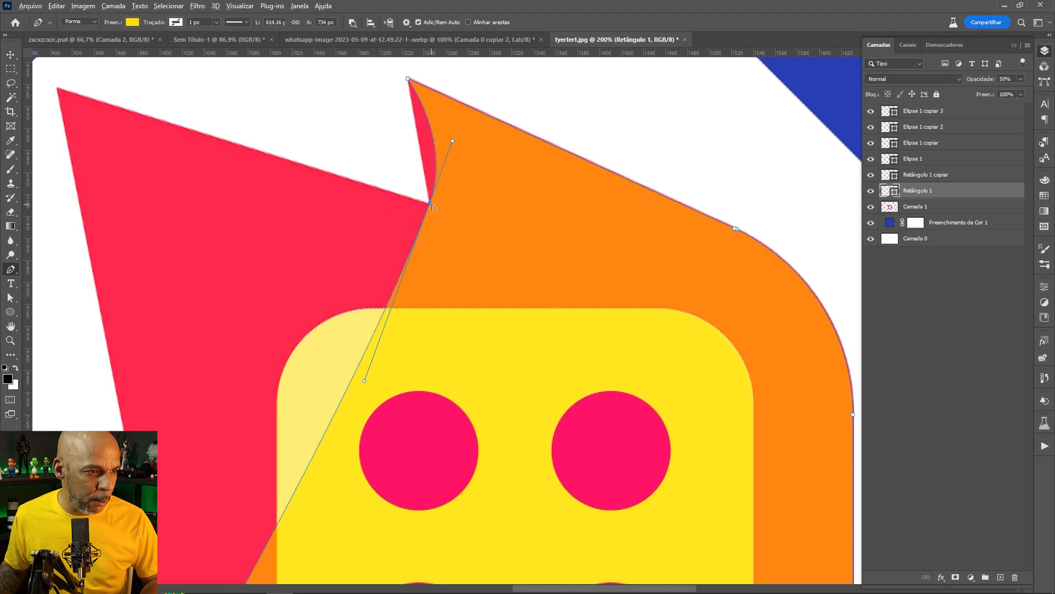
left_click(430, 204, "alt")
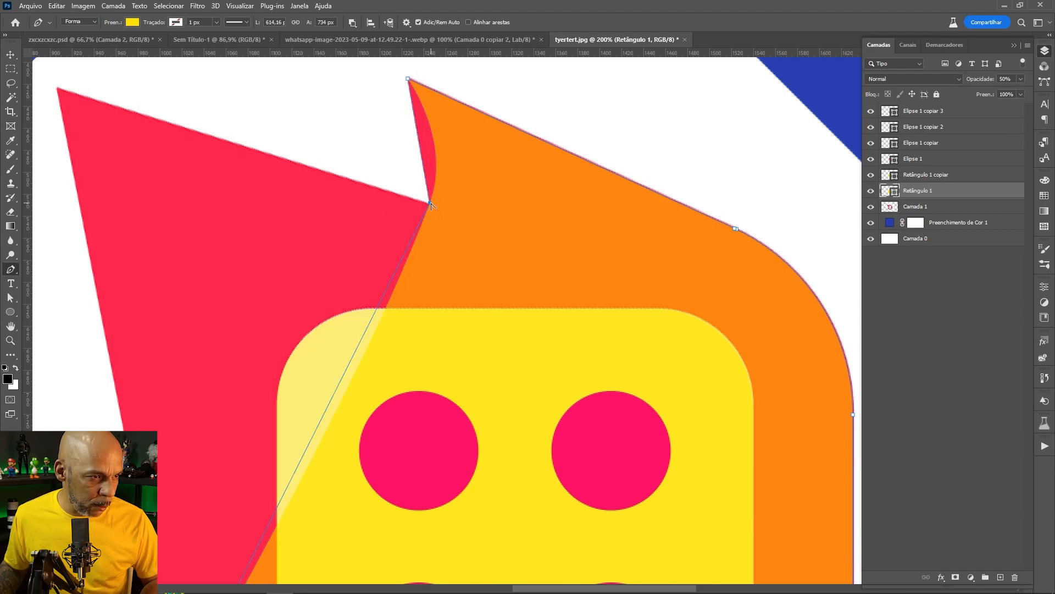
Step: Add an anchor on the remaining diagonal edge, move it to the tallest flame tip at the upper left, and make it a corner point
left_click_drag(406, 301, 539, 377)
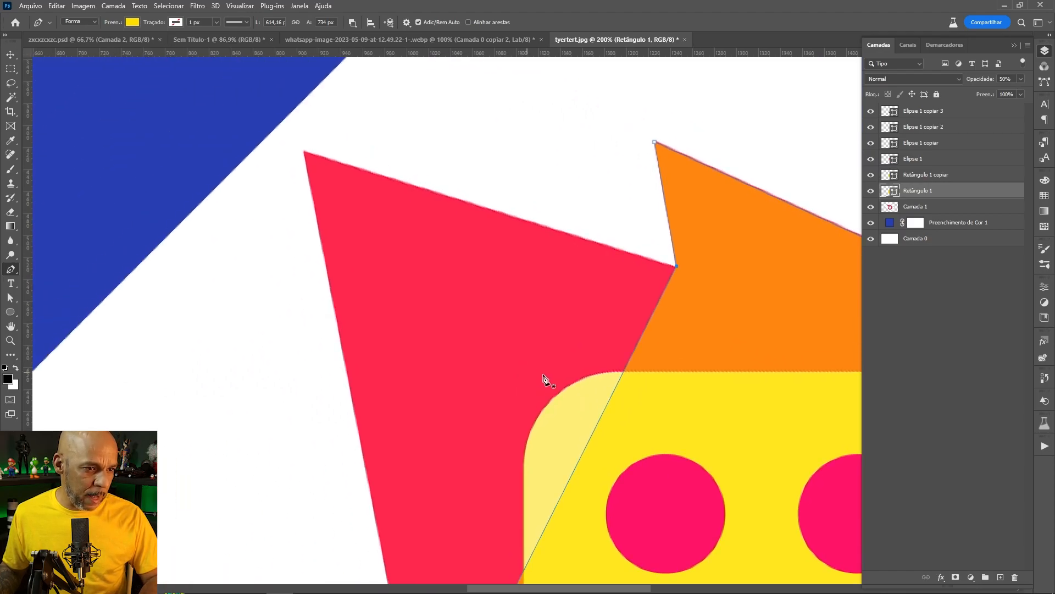
left_click_drag(601, 418, 303, 153)
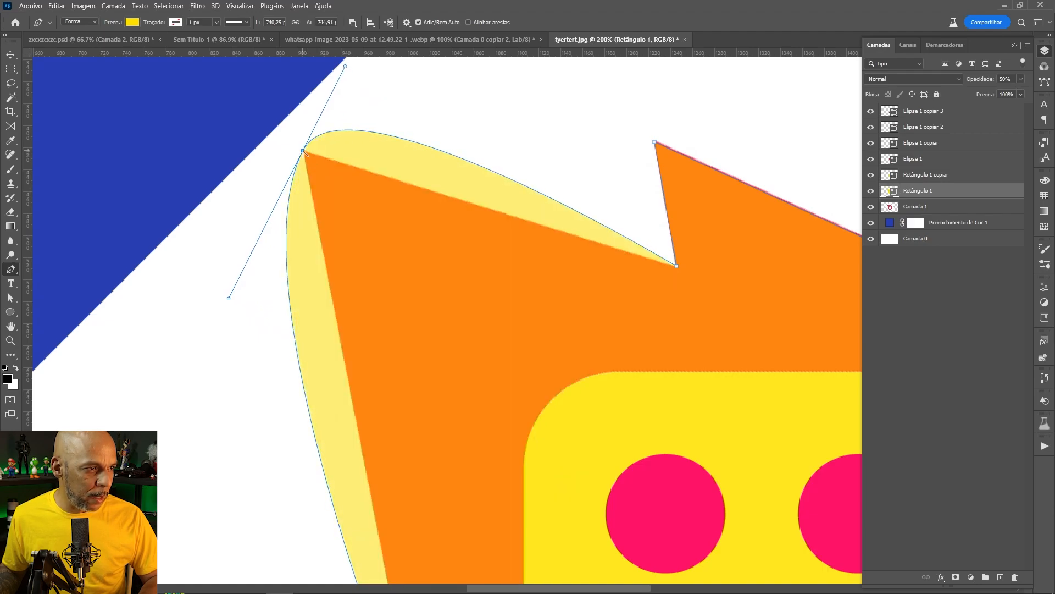
left_click(303, 151, "alt")
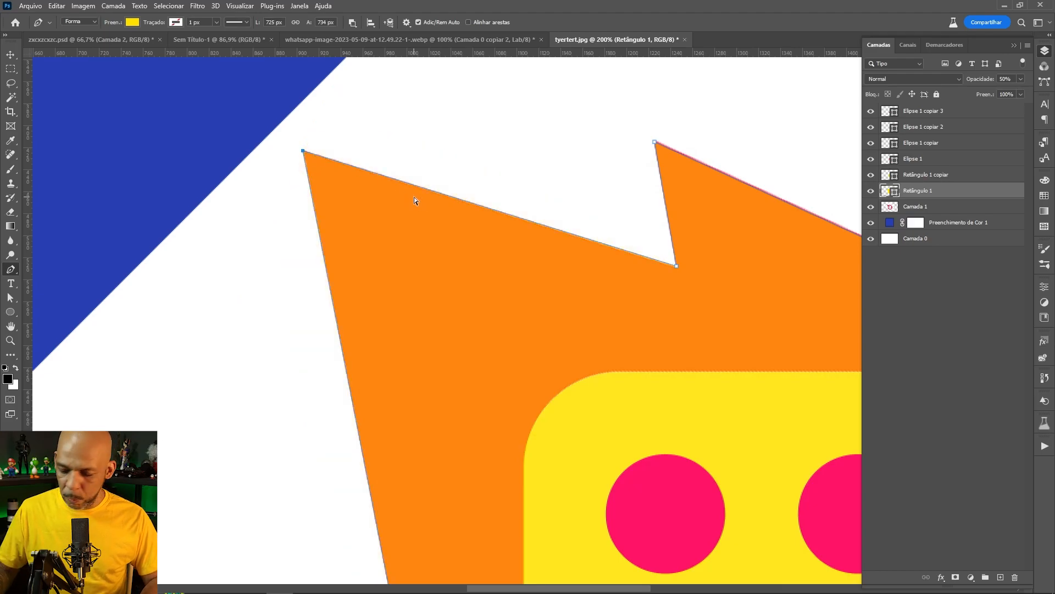
Step: Set the opacity of the flame shape and of the inner rounded square to 100%
key("ctrl+minus")
key("ctrl+minus")
key("ctrl+minus")
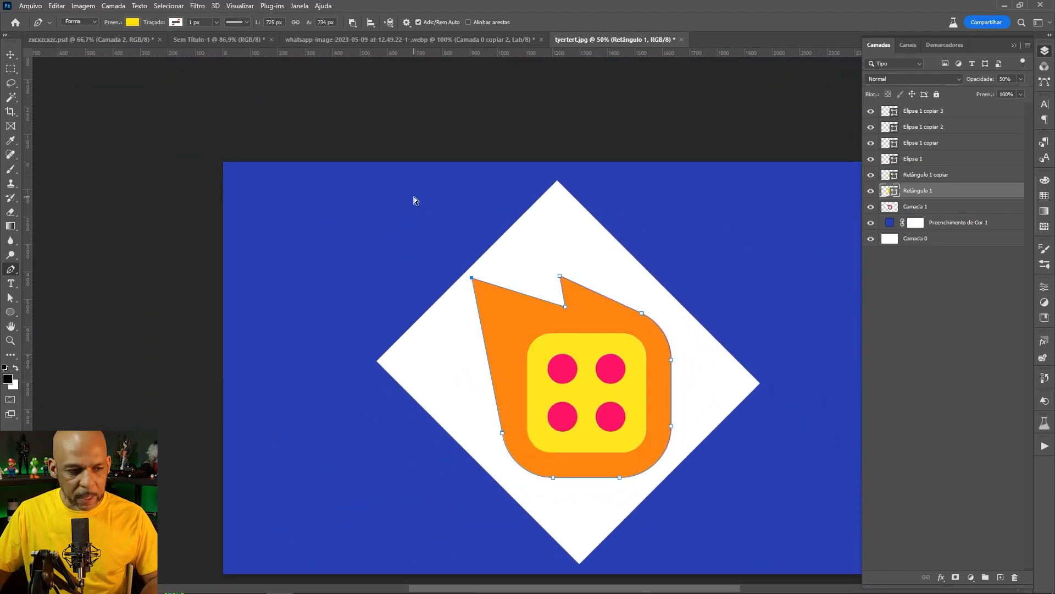
key("ctrl+plus")
key("v")
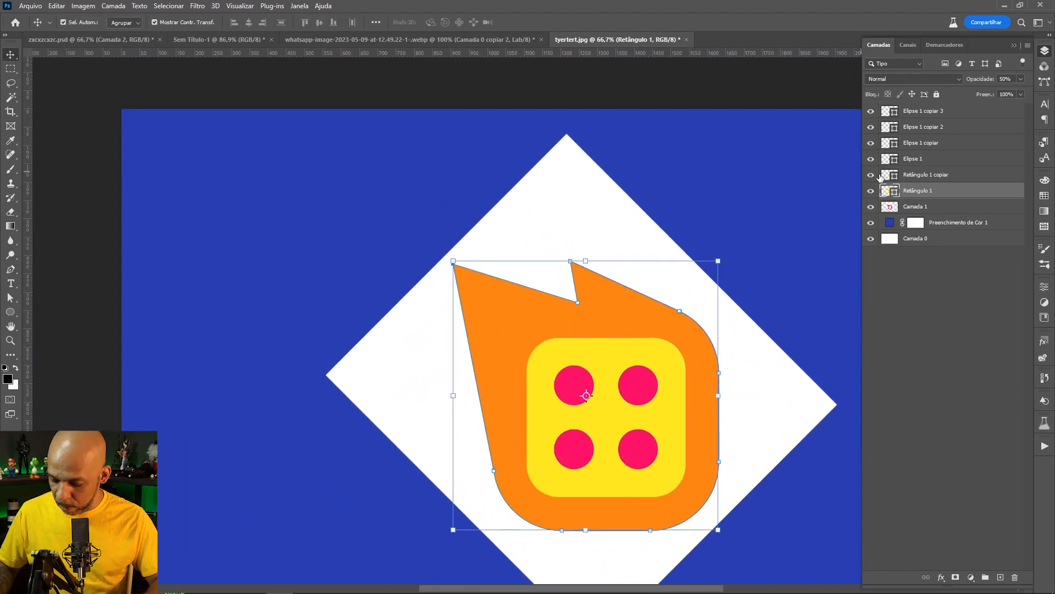
key("0")
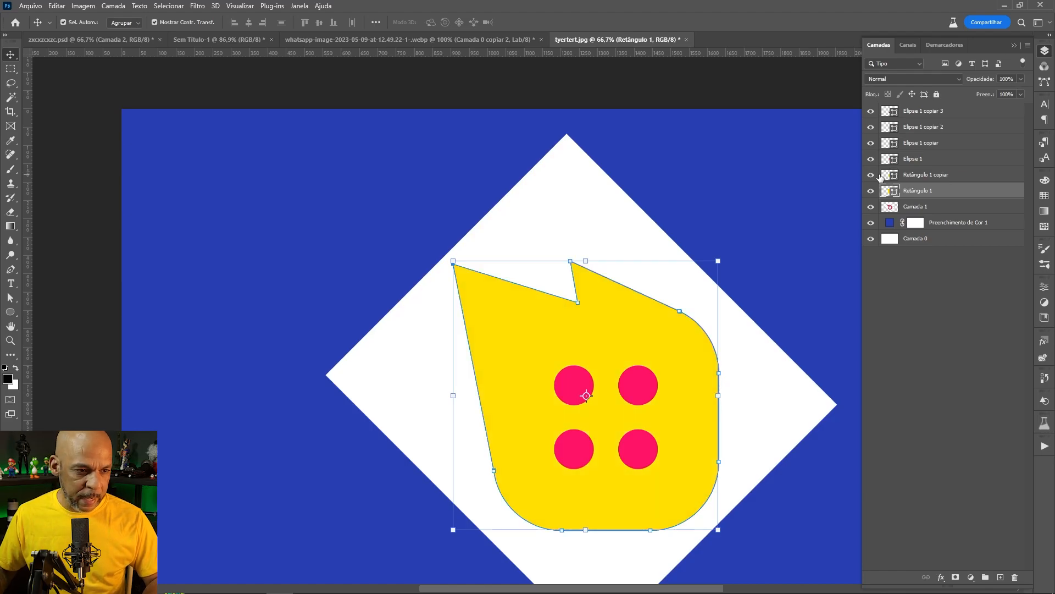
left_click(633, 344)
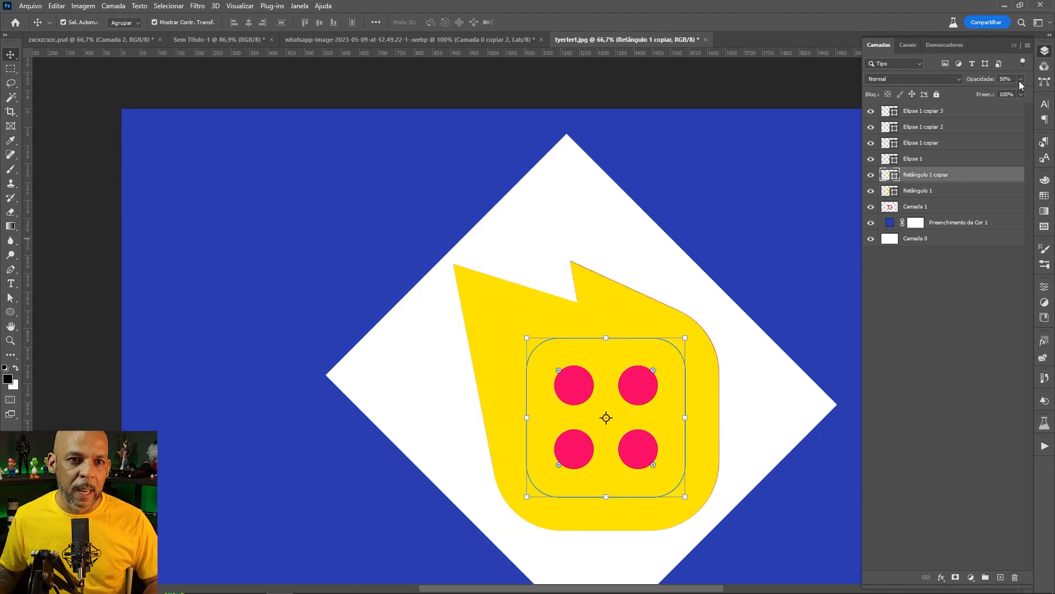
left_click(953, 191)
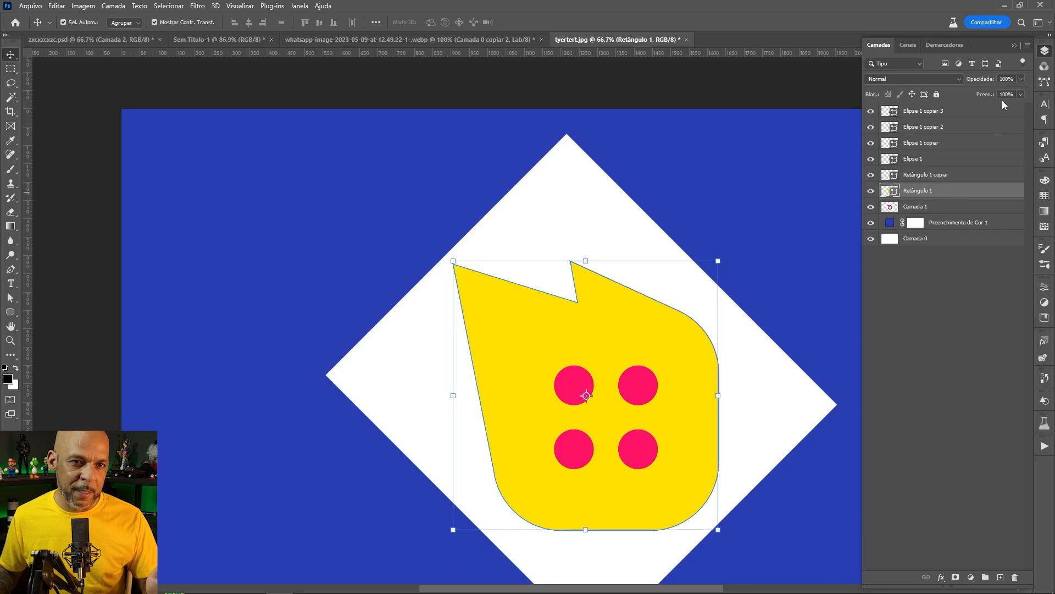
left_click(941, 177)
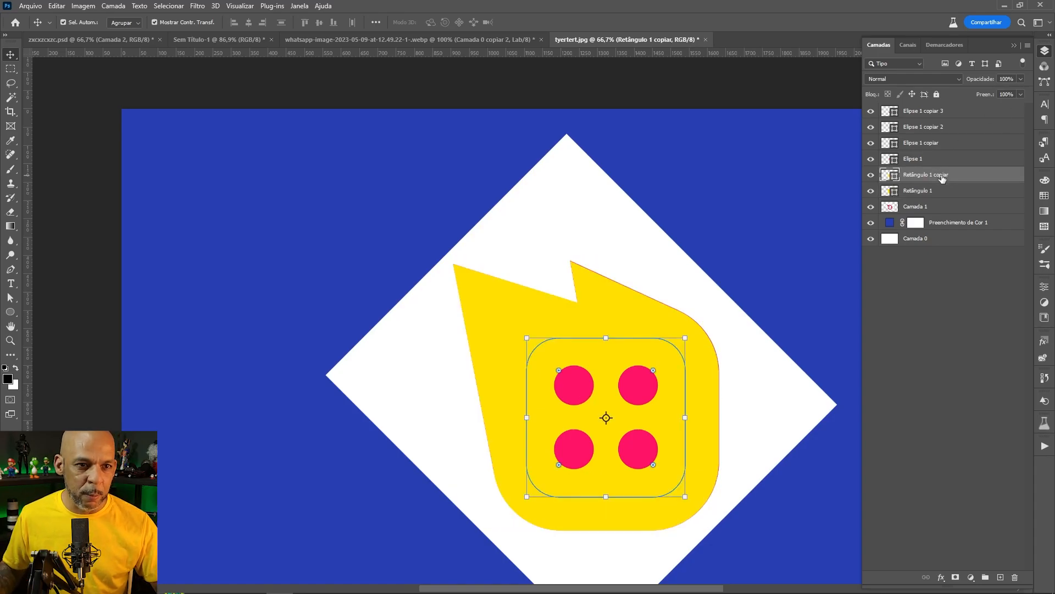
Step: Fill the inner rounded square with the recently used blue
key("u")
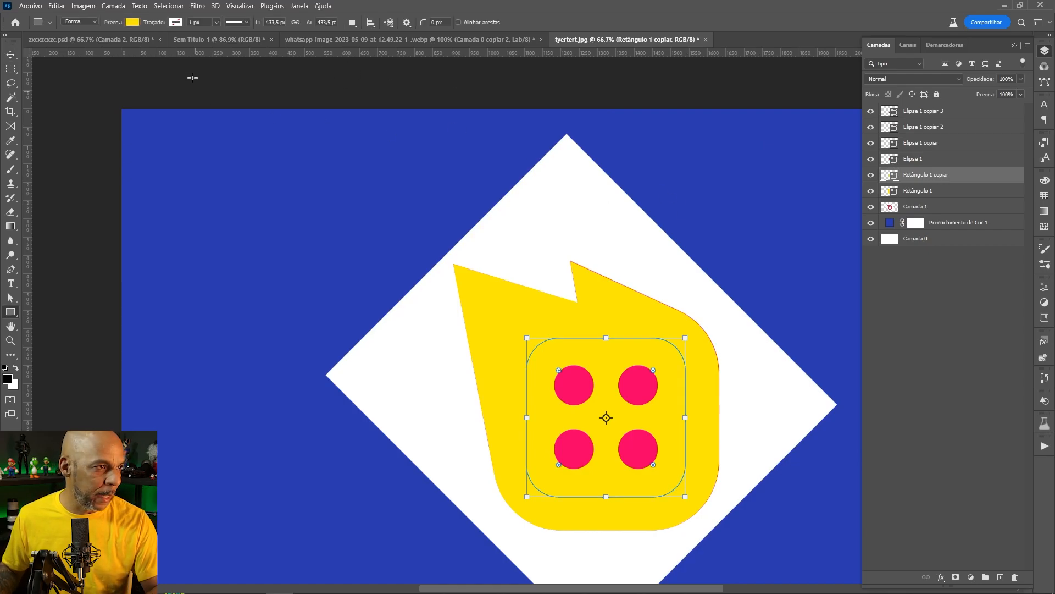
left_click(133, 23)
left_click(93, 81)
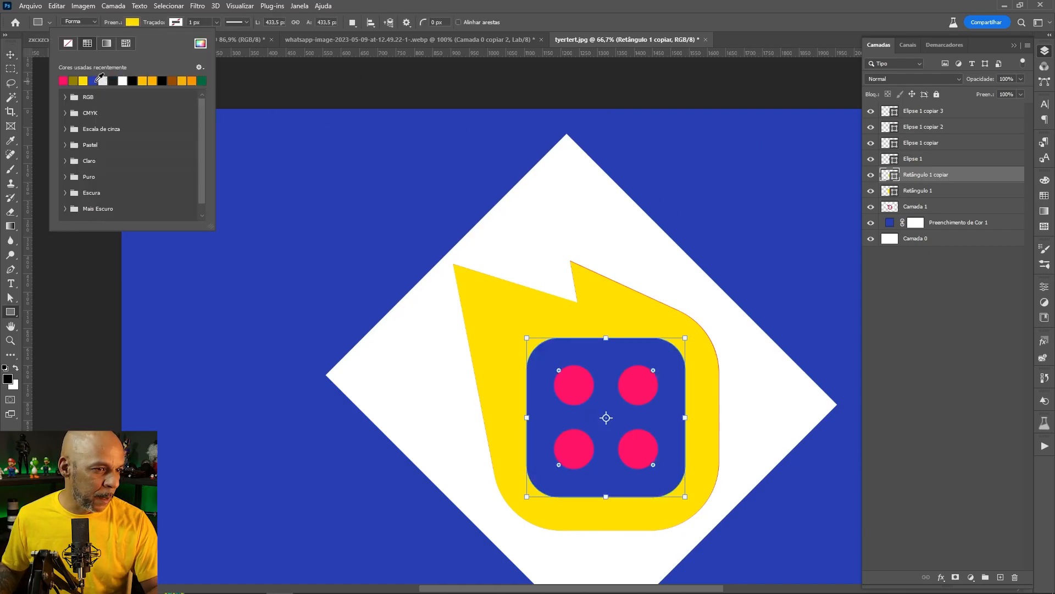
Step: Select all layers from Camada 1 to Elipse 1 copiar 3 and rotate them together until the flame points straight up
left_click(11, 55)
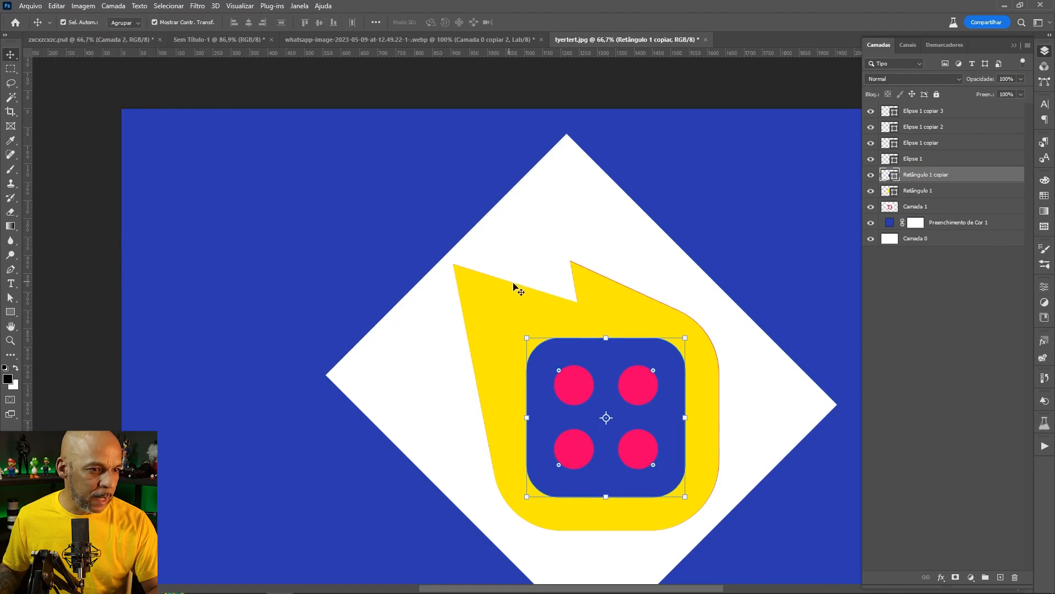
left_click(615, 306)
left_click(636, 386)
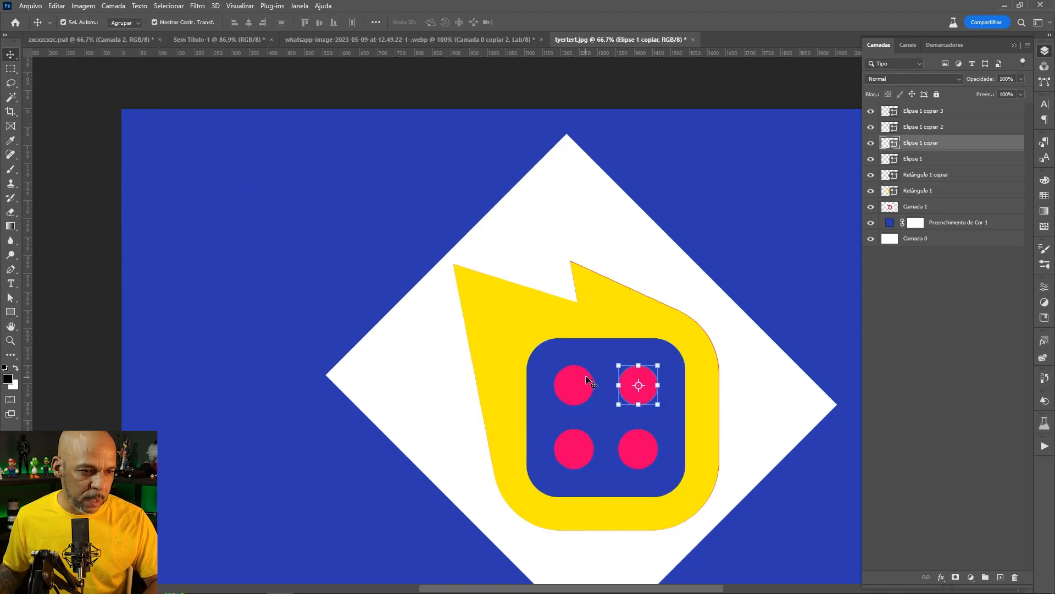
left_click(916, 207)
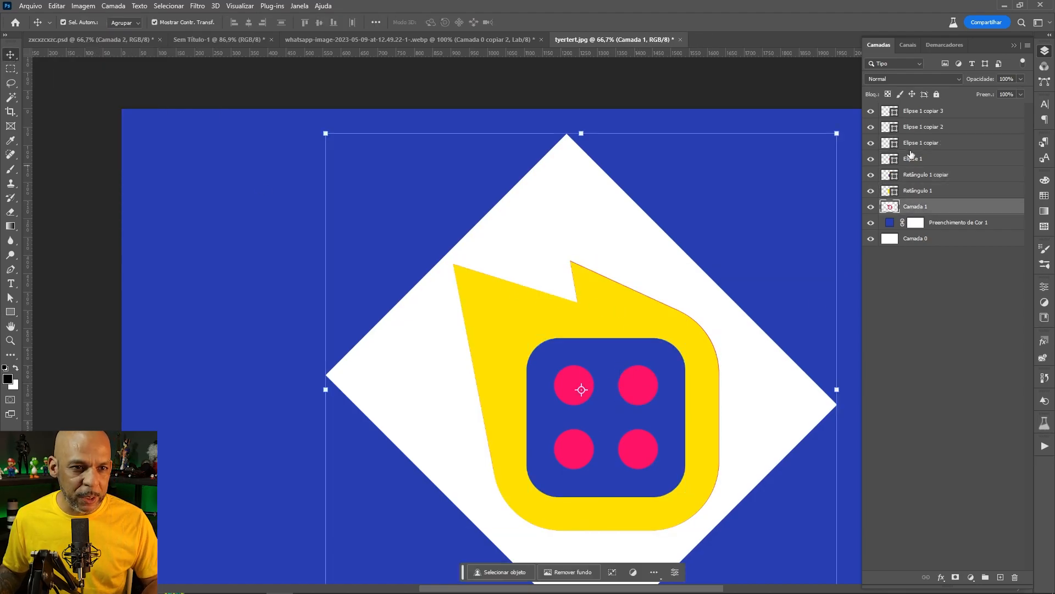
left_click(919, 113, "shift")
key("ctrl+minus")
key("ctrl+minus")
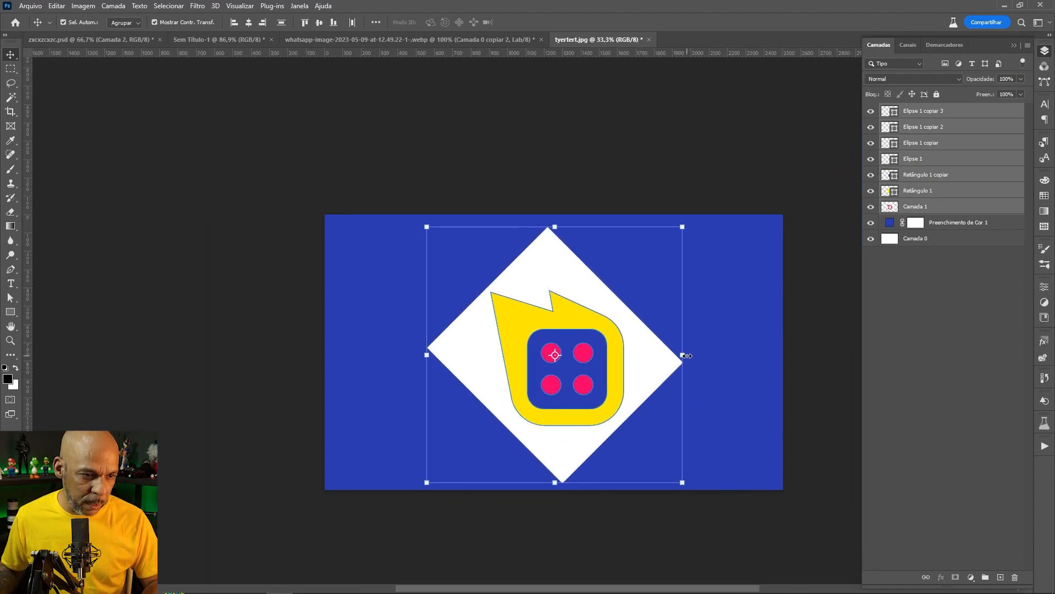
left_click_drag(693, 357, 659, 449)
key("Escape")
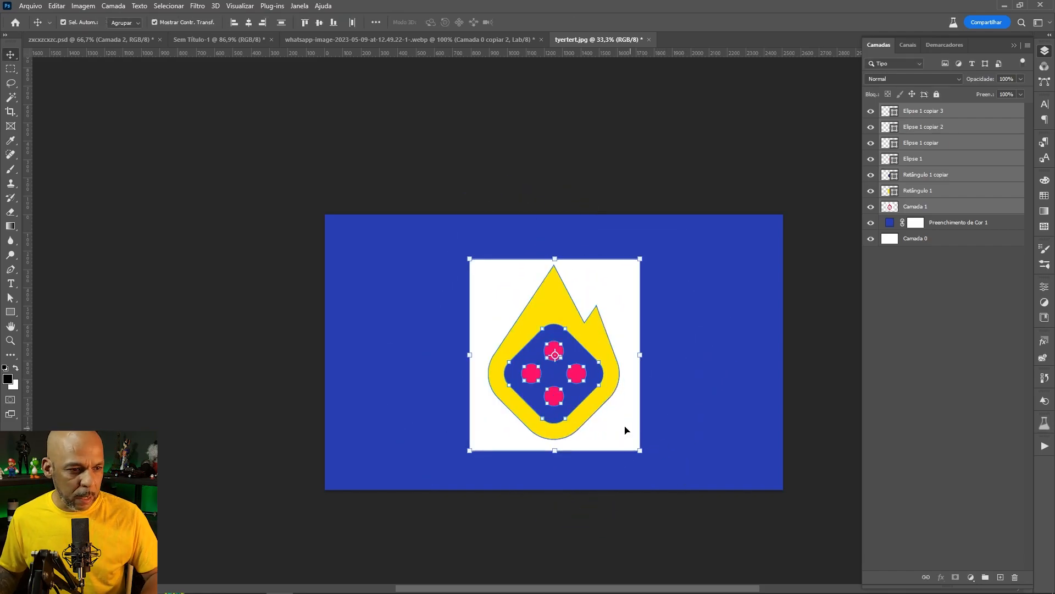
Step: Move the reference image layer Camada 1 out to the right so it sits beside the vector logo
left_click(694, 383)
left_click(633, 158)
left_click(605, 302)
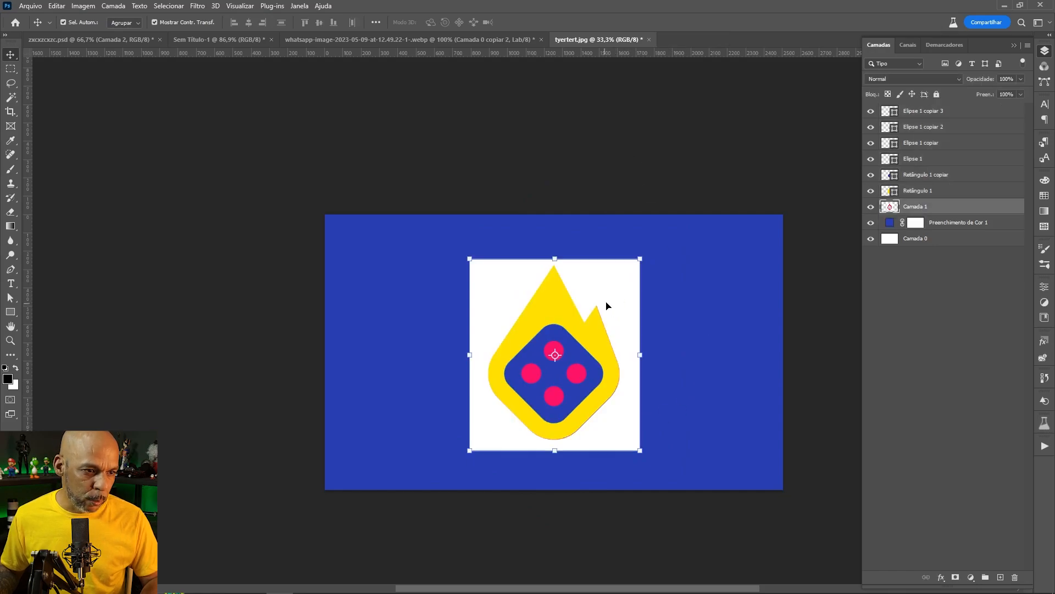
mouse_move(573, 302)
left_mouse_down()
mouse_move(665, 309)
mouse_move(561, 297)
left_mouse_up()
key("ctrl+z")
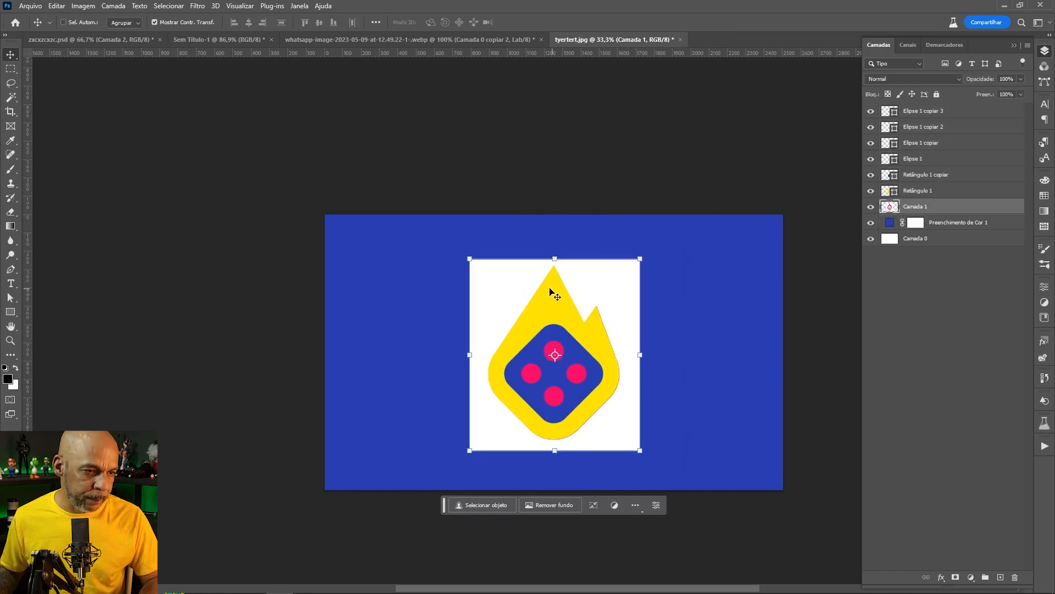
left_click_drag(476, 285, 623, 297)
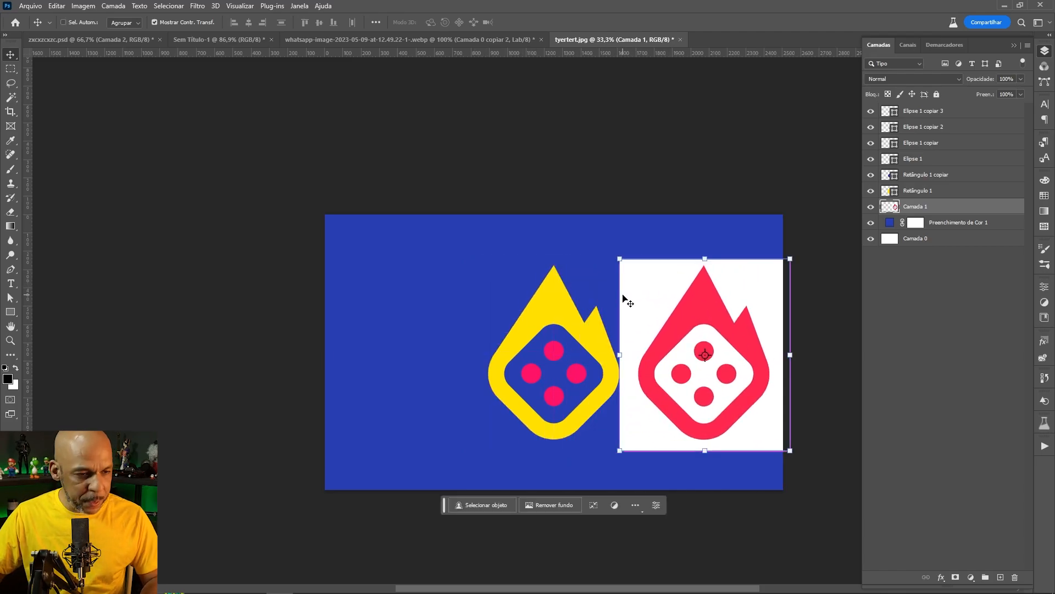
key("ctrl+plus")
left_click_drag(623, 294, 462, 224)
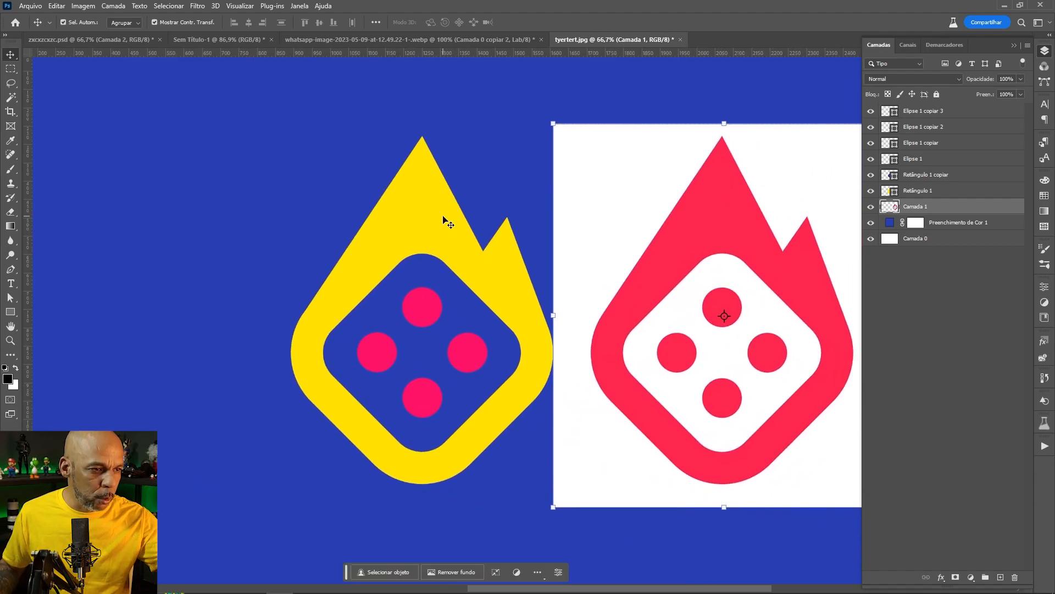
Step: Duplicate the yellow flame shape and give the copy a white stroke aligned outside the path with rounded corners
left_click(446, 220)
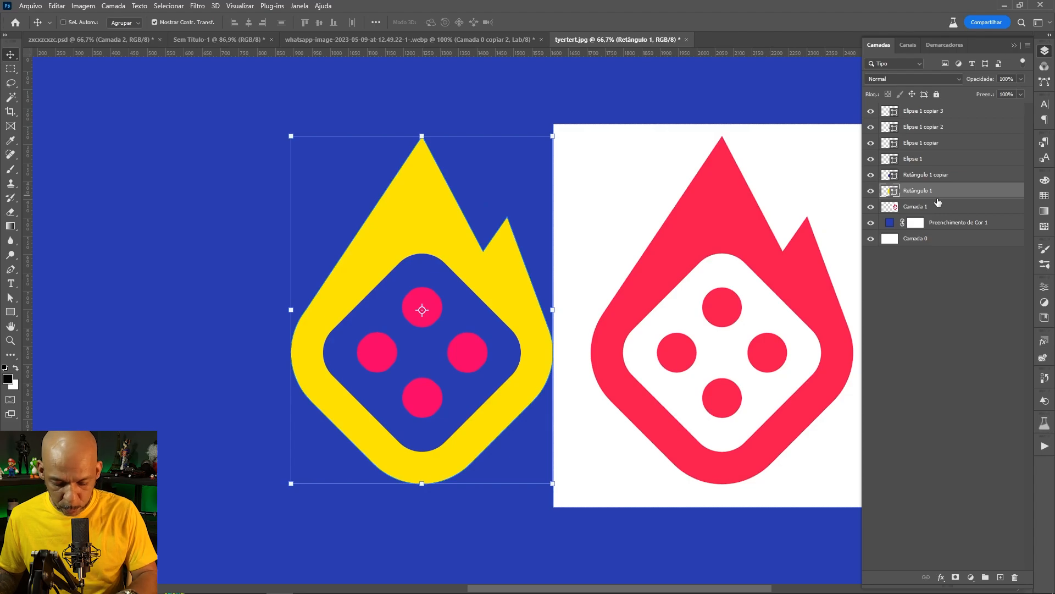
key("ctrl+j")
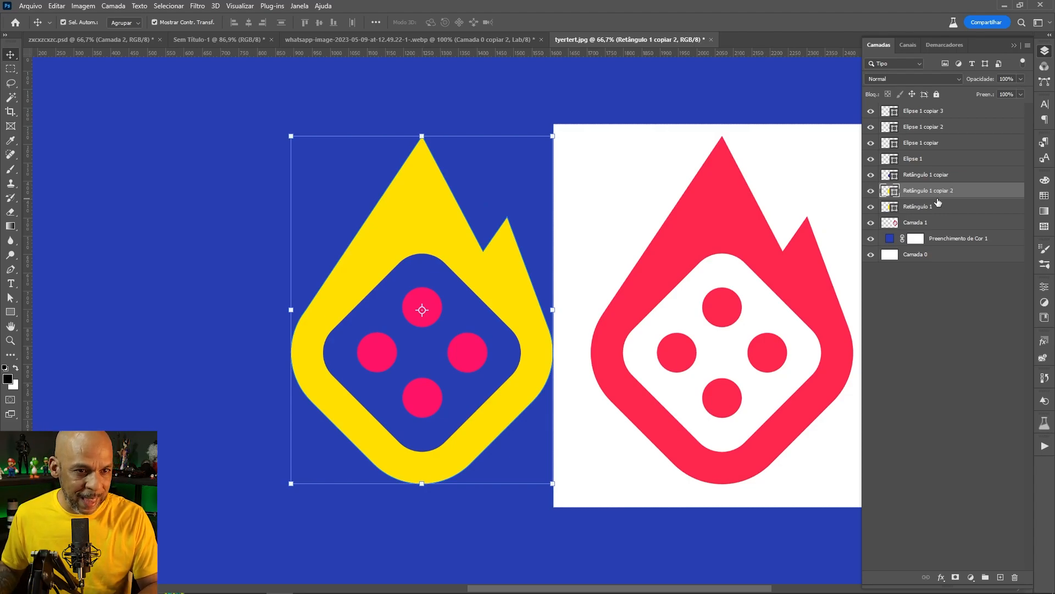
key("u")
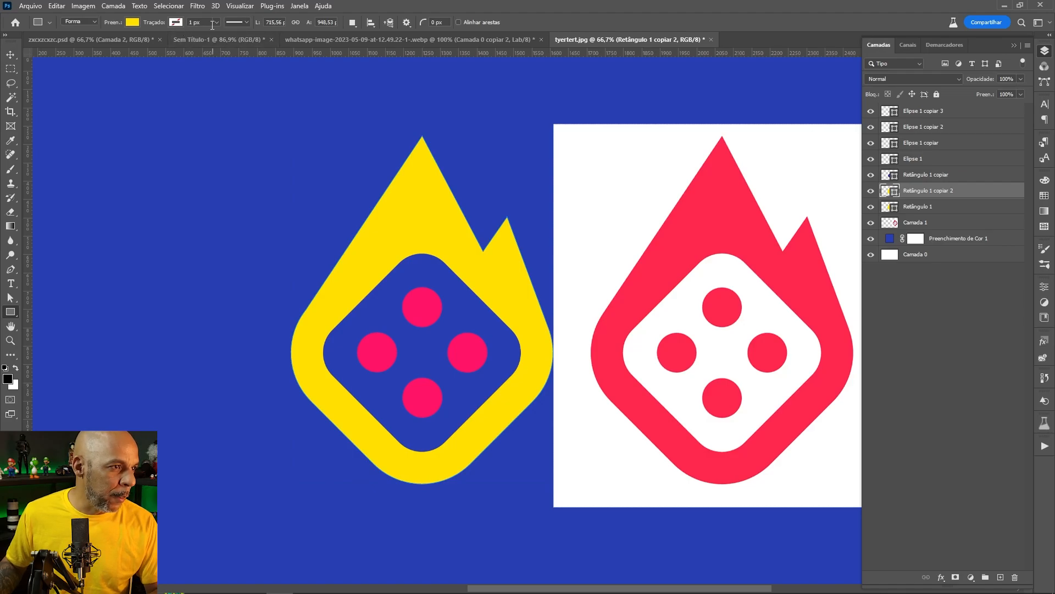
left_click(239, 22)
left_click(212, 139)
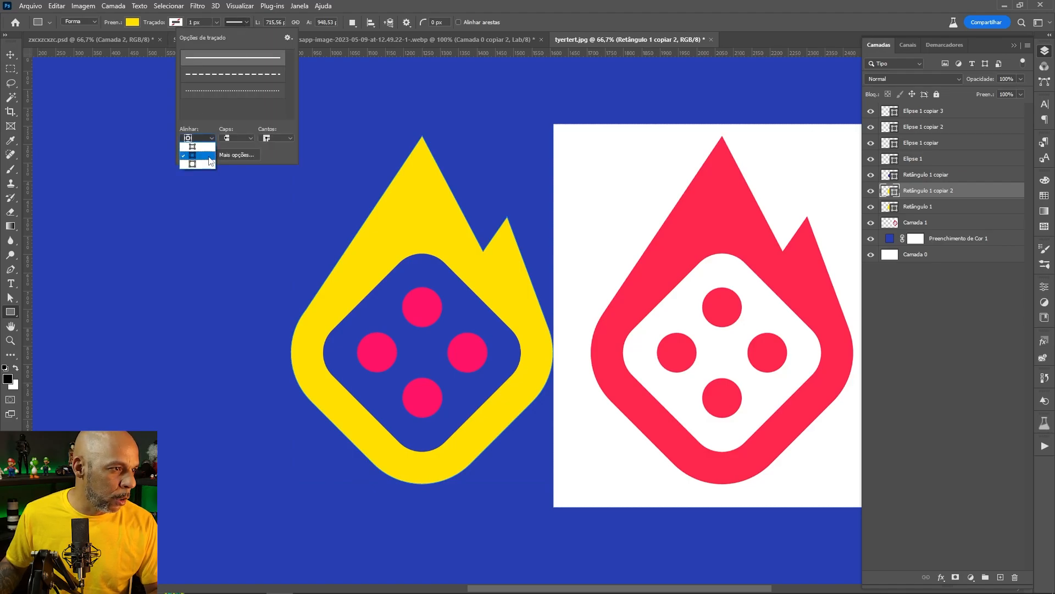
left_click(203, 164)
left_click(232, 155)
left_click(273, 138)
left_click(272, 156)
Step: Set the duplicated flame's stroke width to 30 px
left_click(199, 23)
left_click(199, 23)
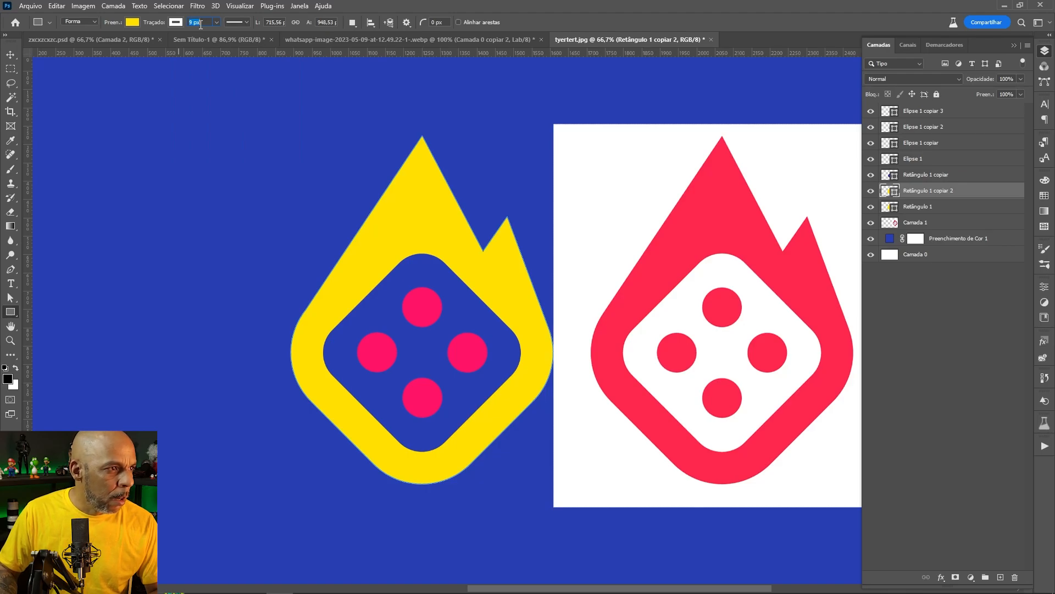
key("Return")
left_click_drag(207, 23, 162, 26)
type("30")
key("Return")
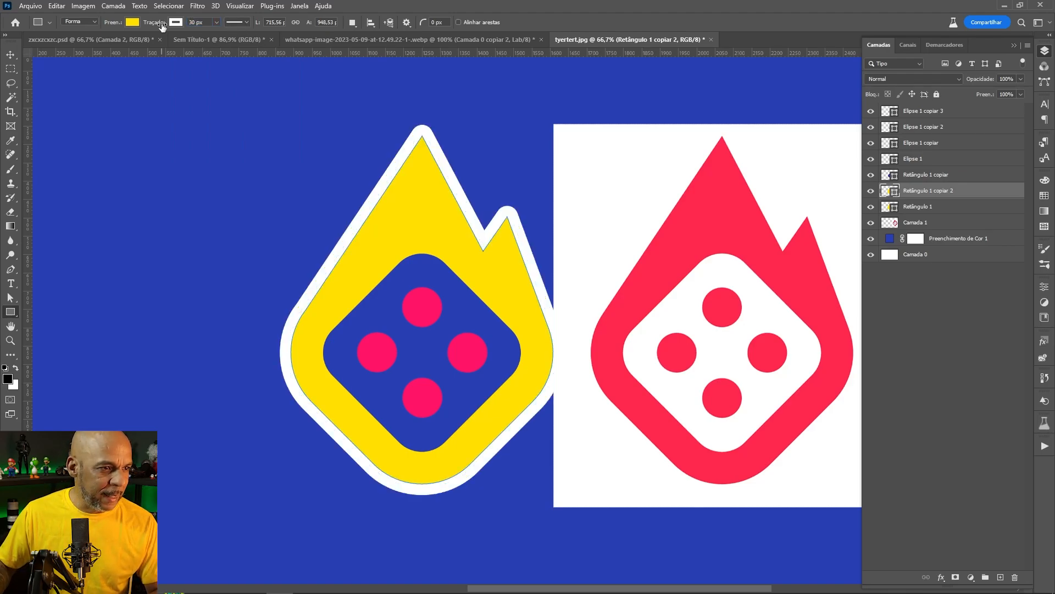
Step: Set the duplicated flame's stroke width to 20 px and hide the original flame layer, Retângulo 1
double_click(197, 23)
type("20")
key("Return")
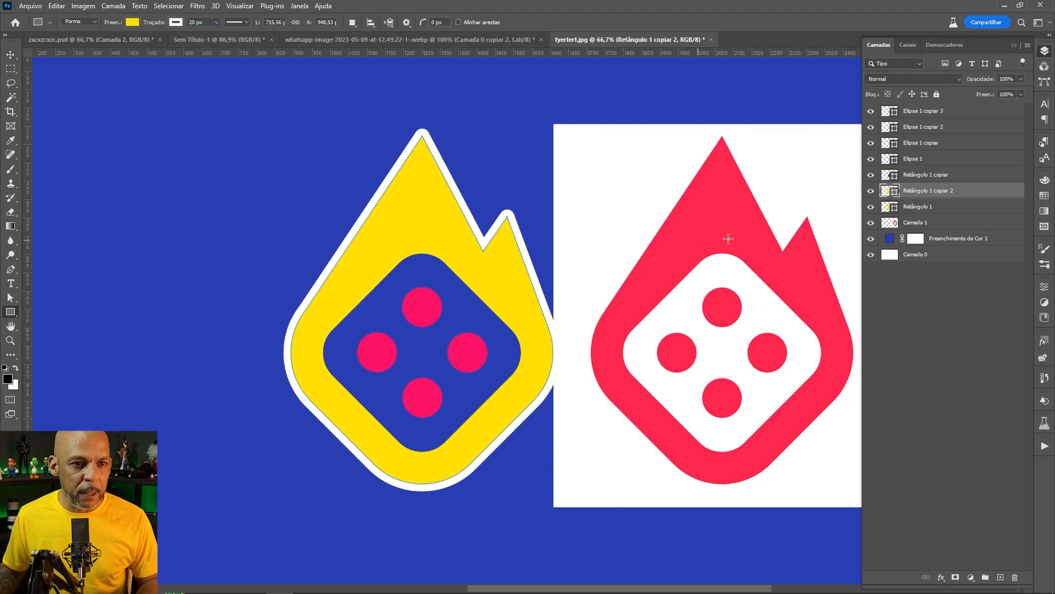
left_click(871, 207)
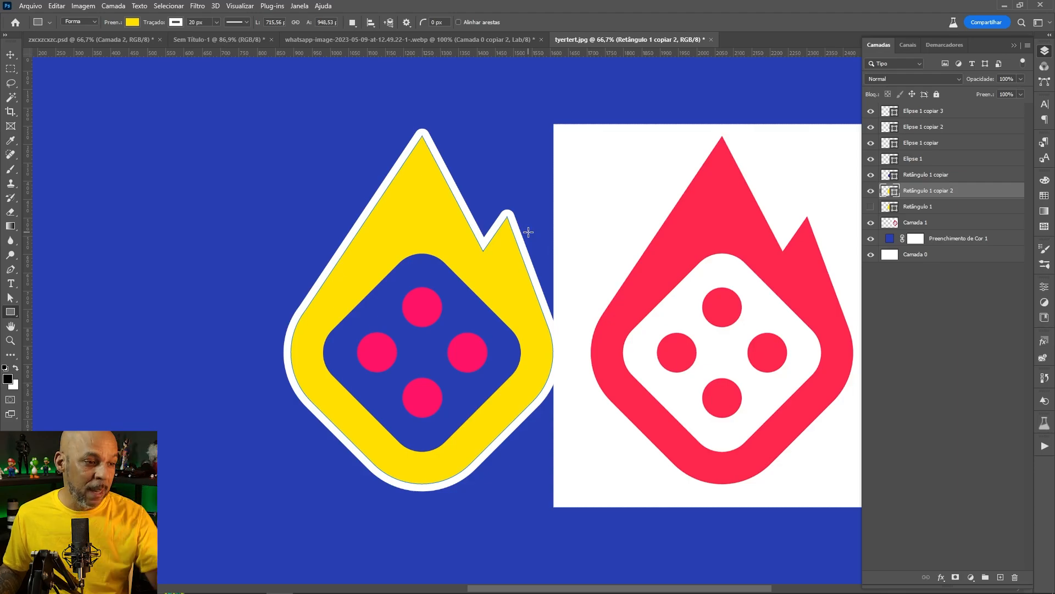
Step: Set the fill opacity of the duplicated flame, Retângulo 1 copiar 2, to 0% and convert it to a smart object
right_click(920, 194)
key("Escape")
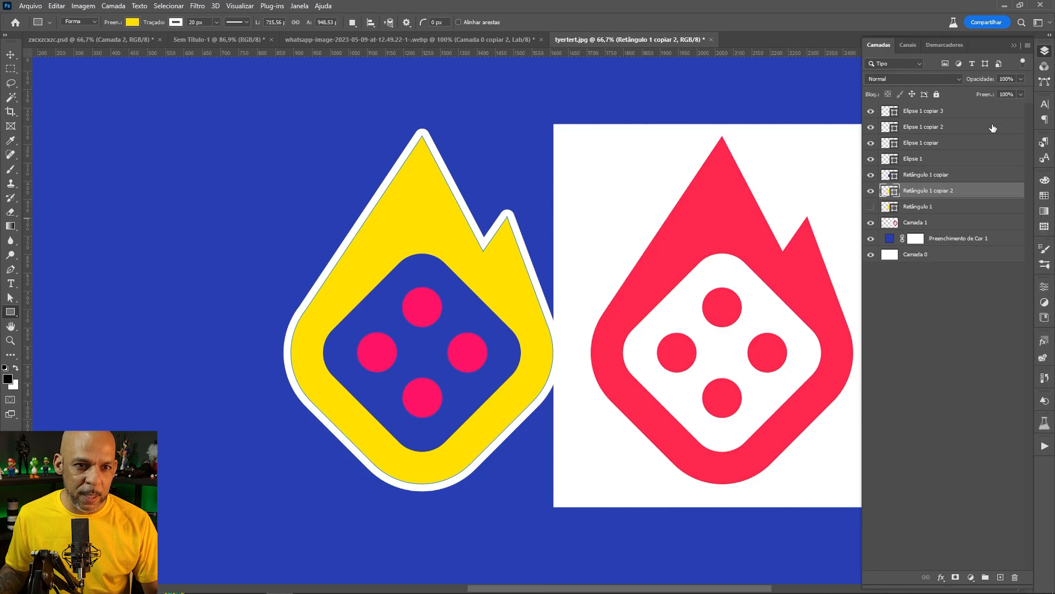
left_click(1021, 94)
left_click_drag(1018, 103, 952, 107)
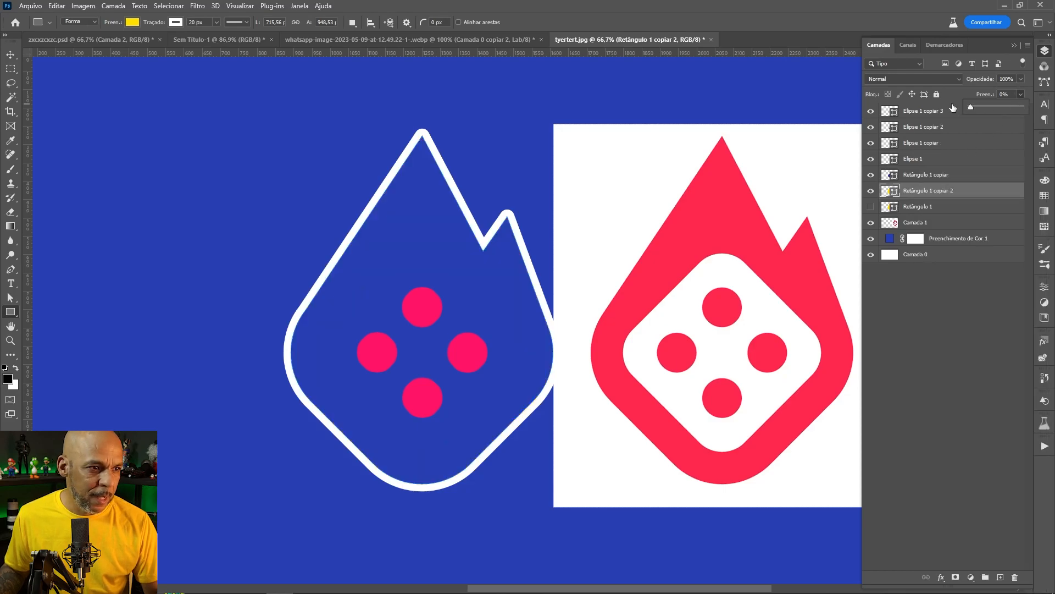
right_click(929, 190)
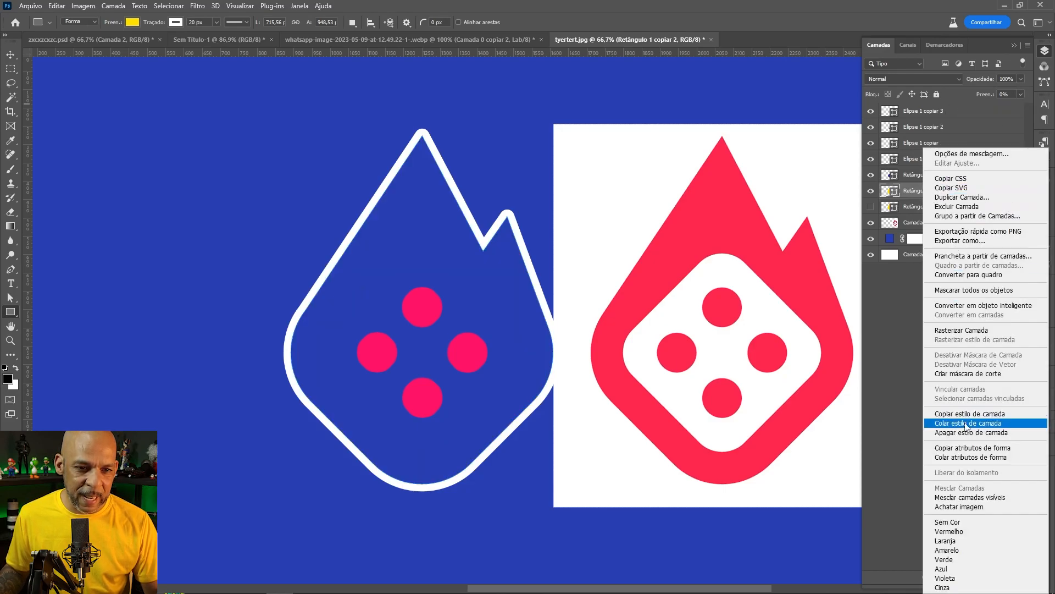
left_click(967, 306)
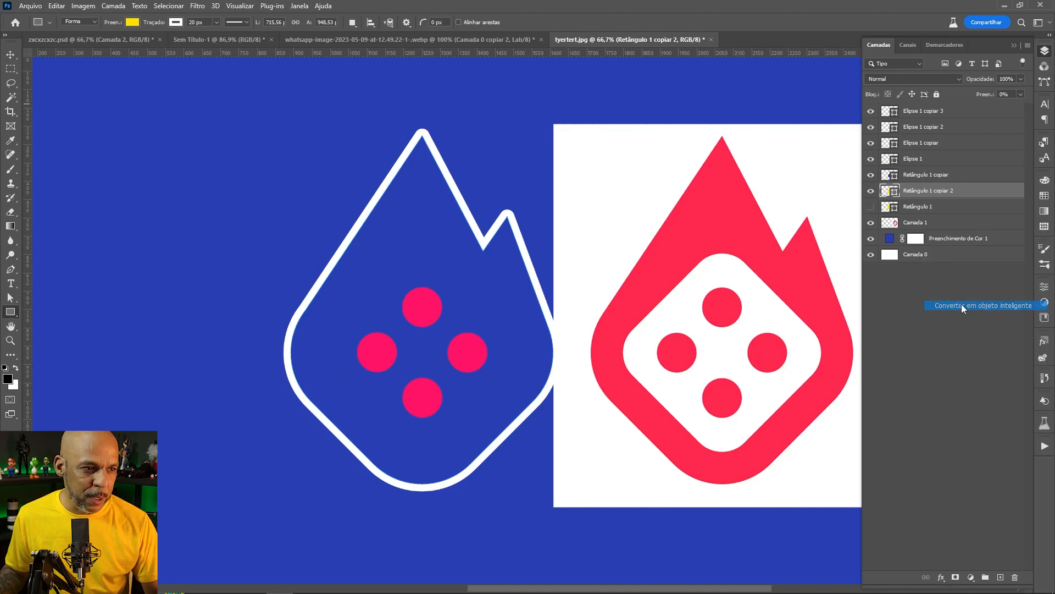
Step: Show the original flame layer Retângulo 1 and toggle the white outline layer off and on to compare
left_click(870, 207)
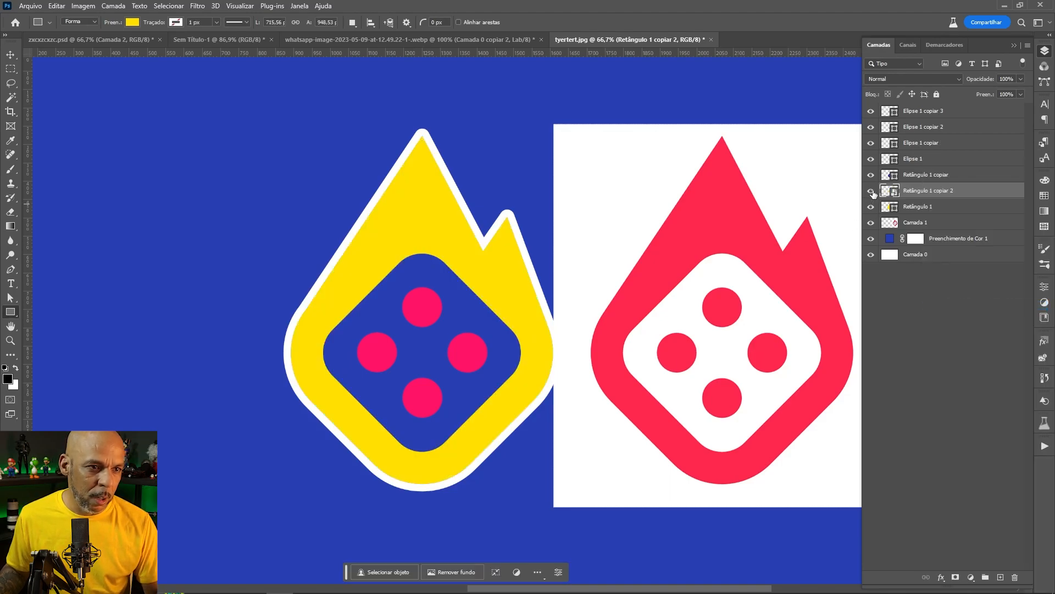
left_click(871, 191)
left_click(871, 191)
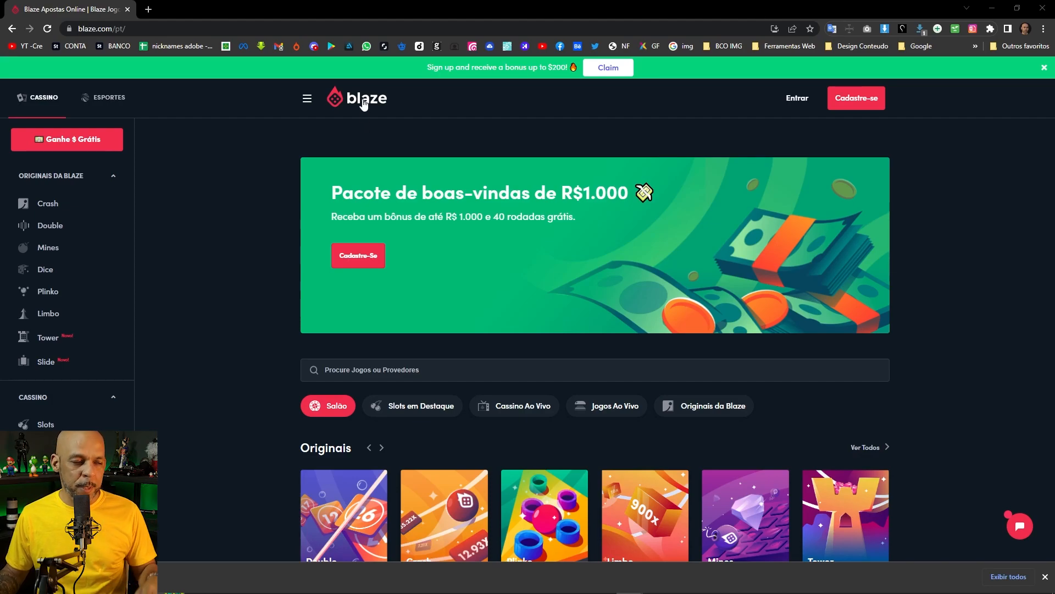
Step: Save the blaze logo from the blaze.com website header to Downloads as the SVG document logo.cf45d2ad (1)
right_click(364, 105)
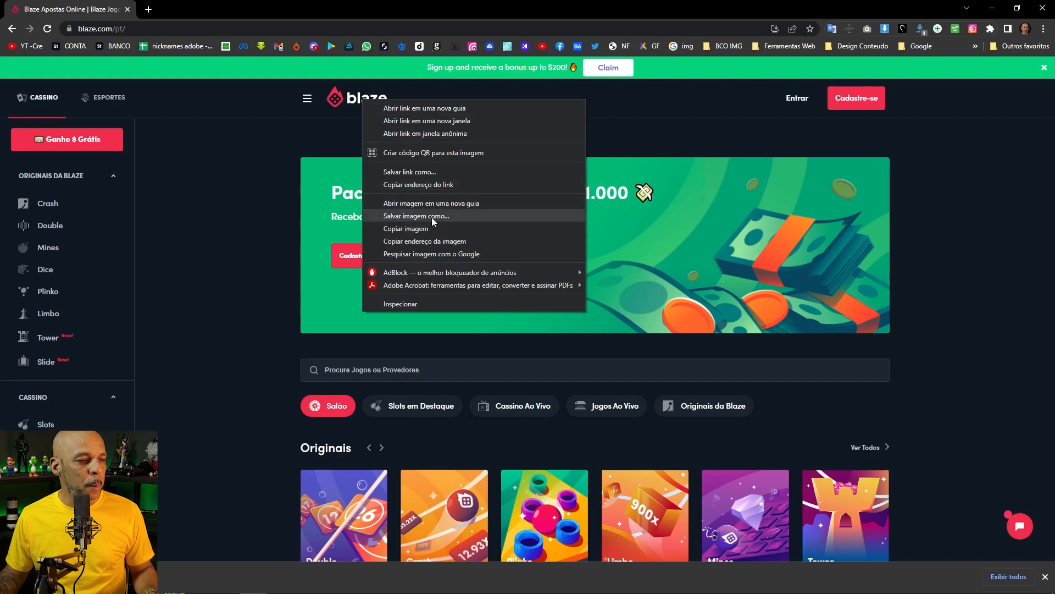
left_click(416, 216)
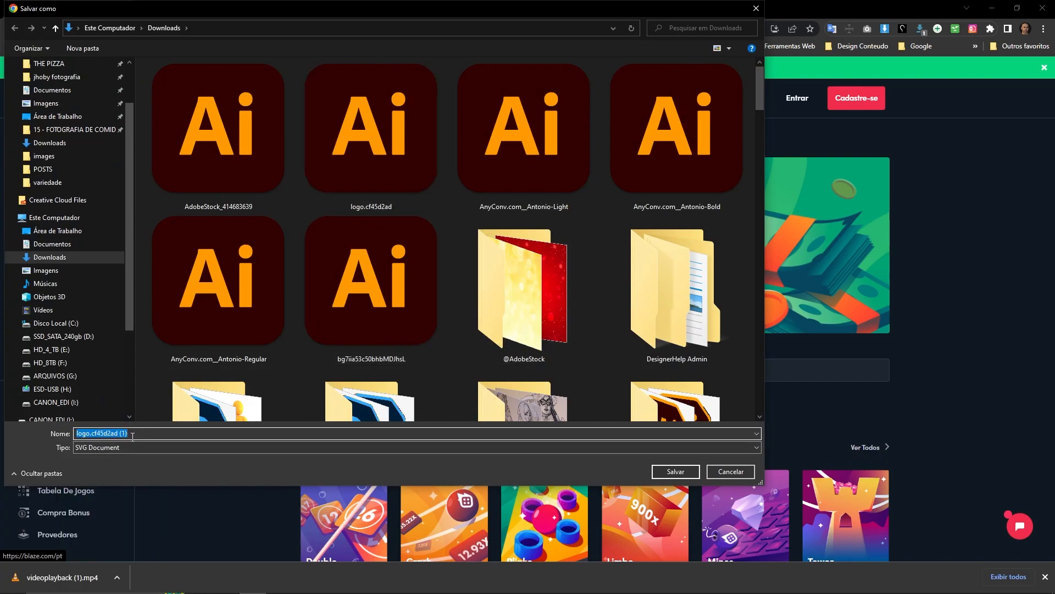
left_click(674, 473)
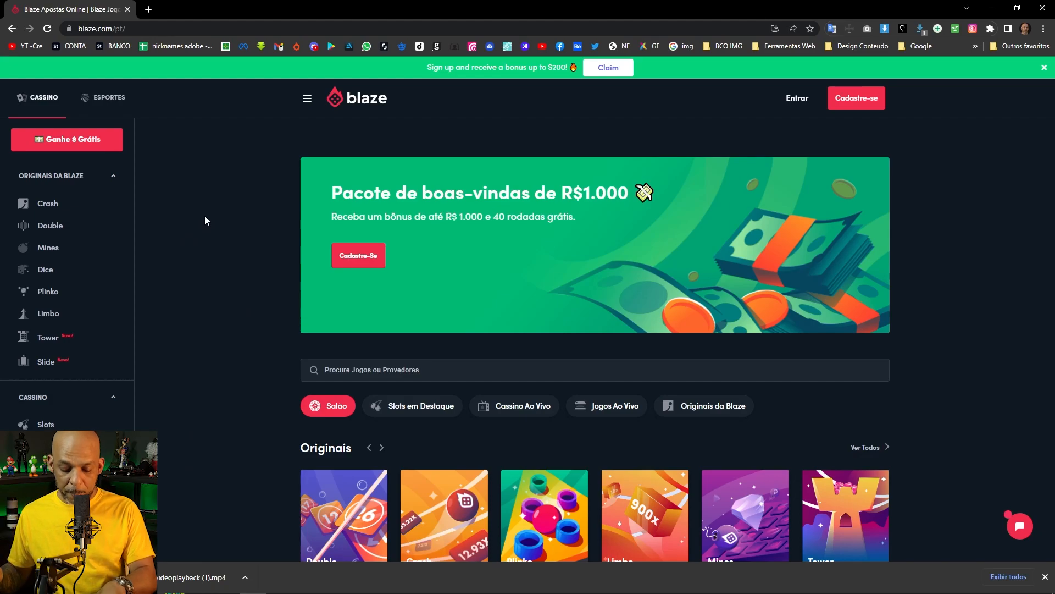
Step: Locate the downloaded logo.cf45d2ad (1).svg in its folder and open it in Illustrator
key("ctrl+j")
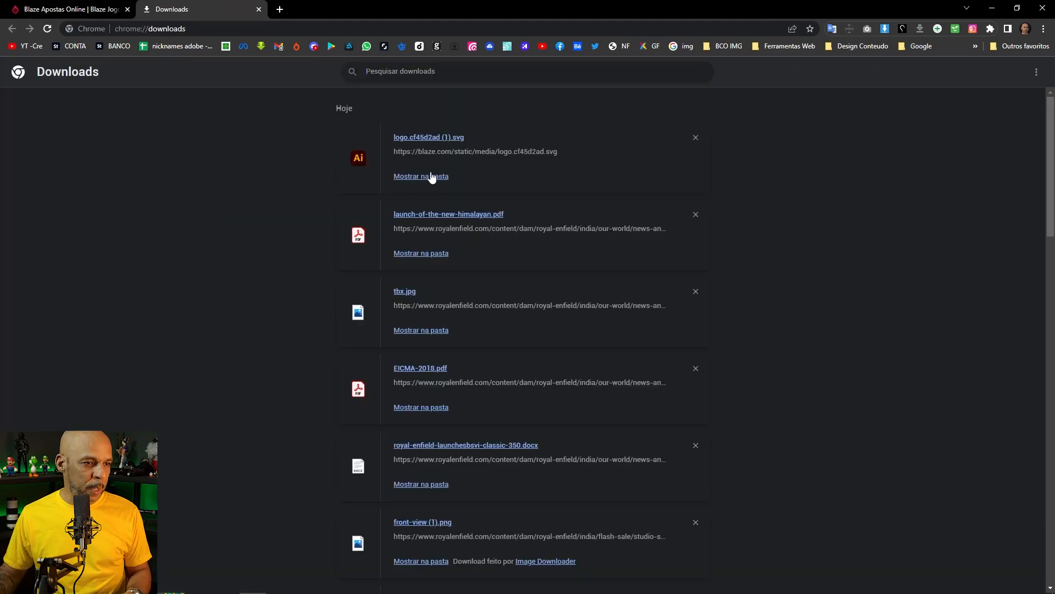
left_click(429, 176)
scroll(546, 397, "down", 4)
left_click(372, 572)
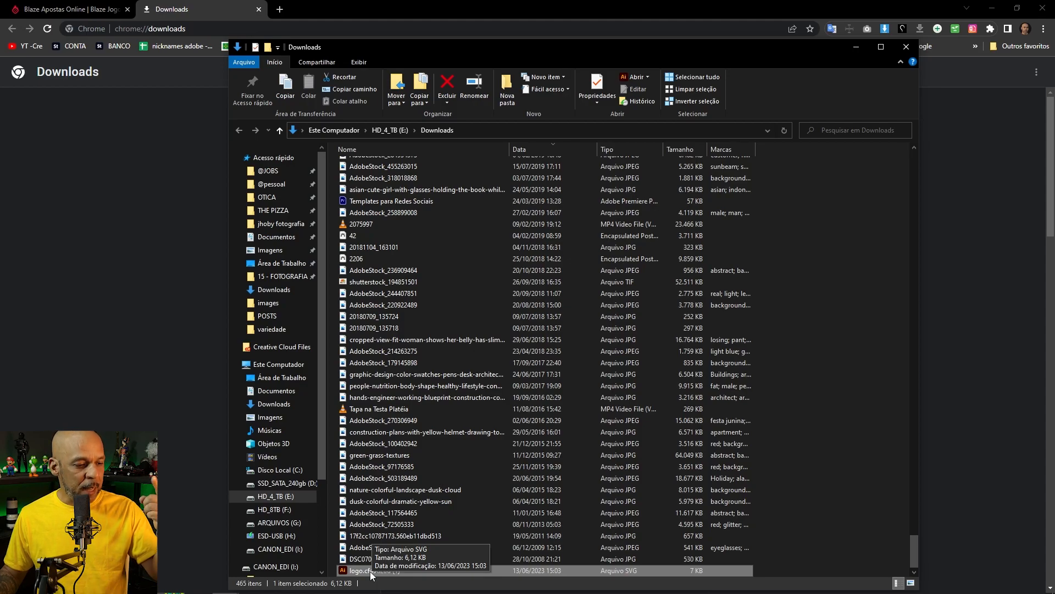
double_click(371, 570)
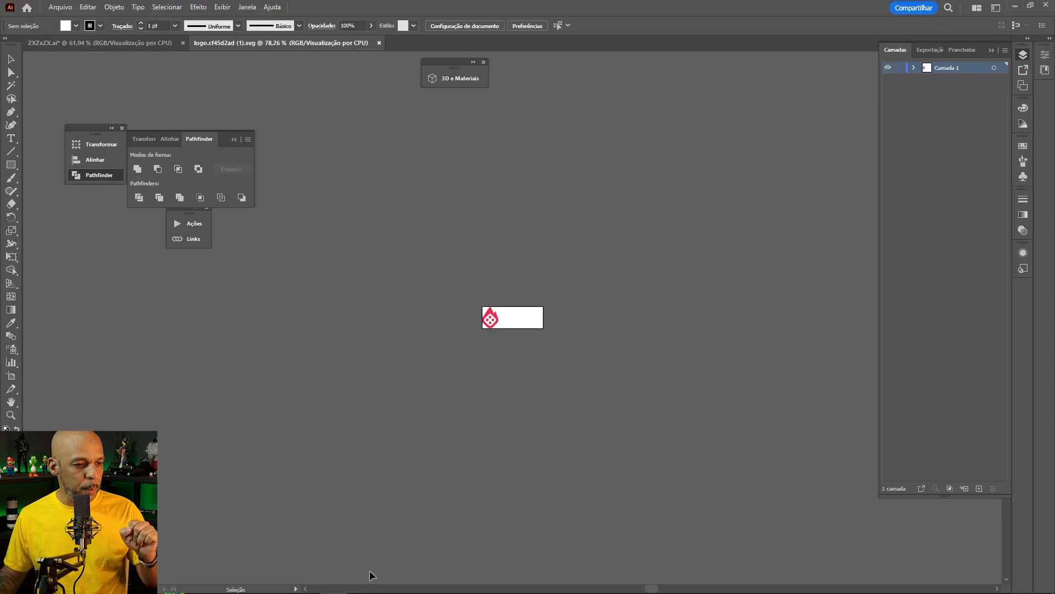
Step: Select the whole blaze logo and move it up off the white artboard onto the grey canvas
left_click_drag(448, 284, 592, 361)
key("z")
left_click_drag(482, 302, 615, 363)
left_click_drag(453, 301, 546, 380)
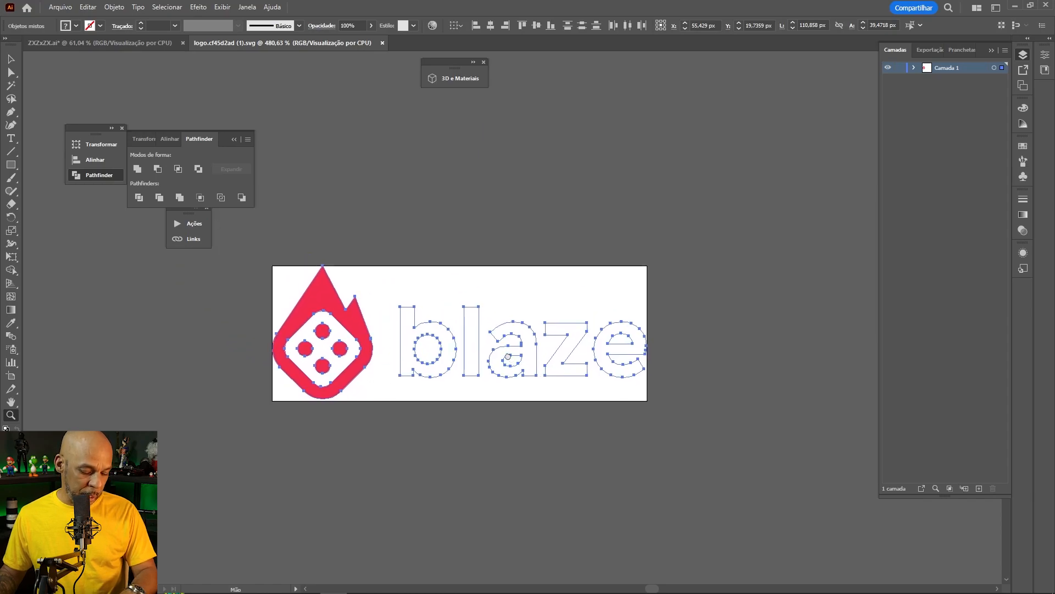
key("v")
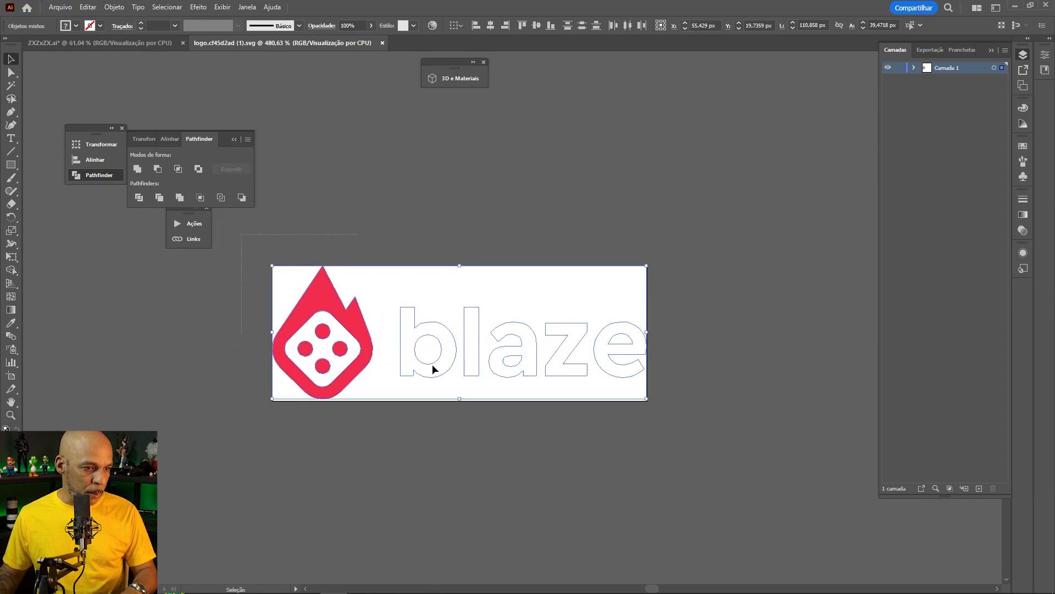
left_click_drag(340, 319, 359, 155)
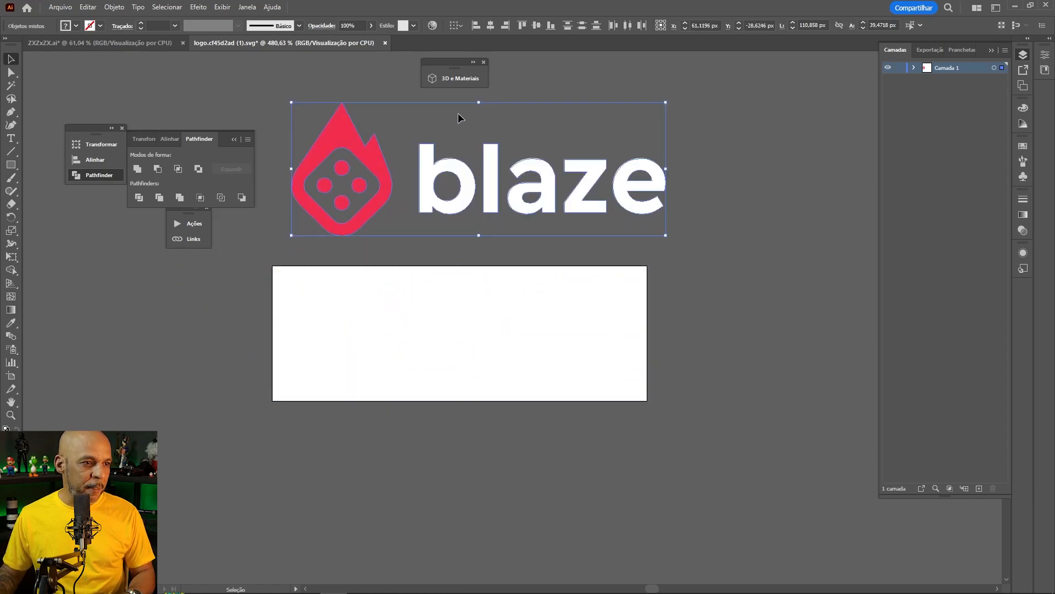
Step: Recolour the red flame shape of the logo dark blue, #2424A0
left_click(383, 137)
left_click(358, 146)
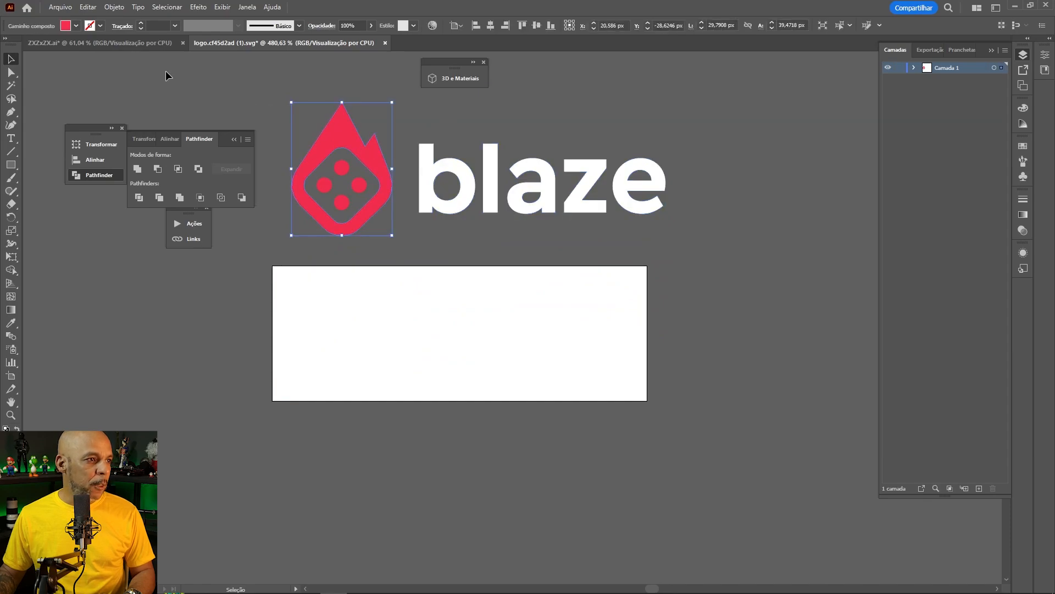
left_click(75, 26)
double_click(8, 440)
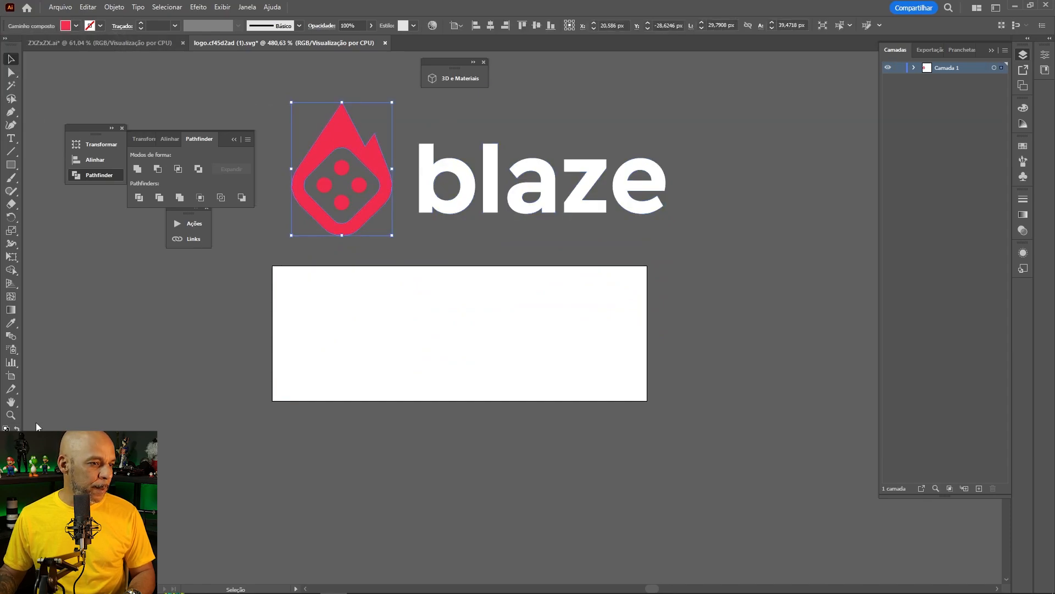
left_click(491, 283)
left_click(537, 276)
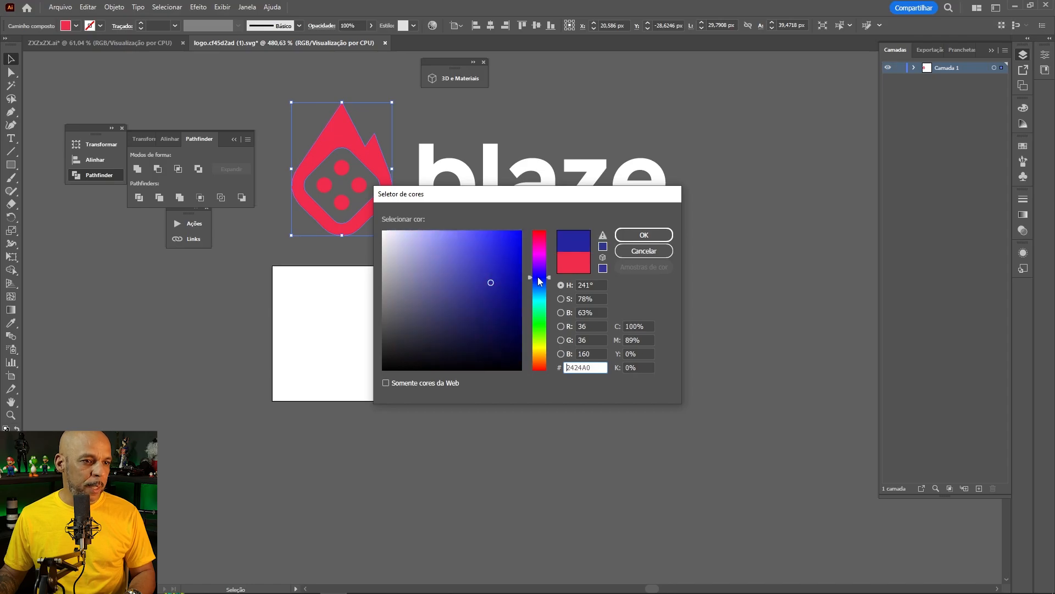
left_click(643, 235)
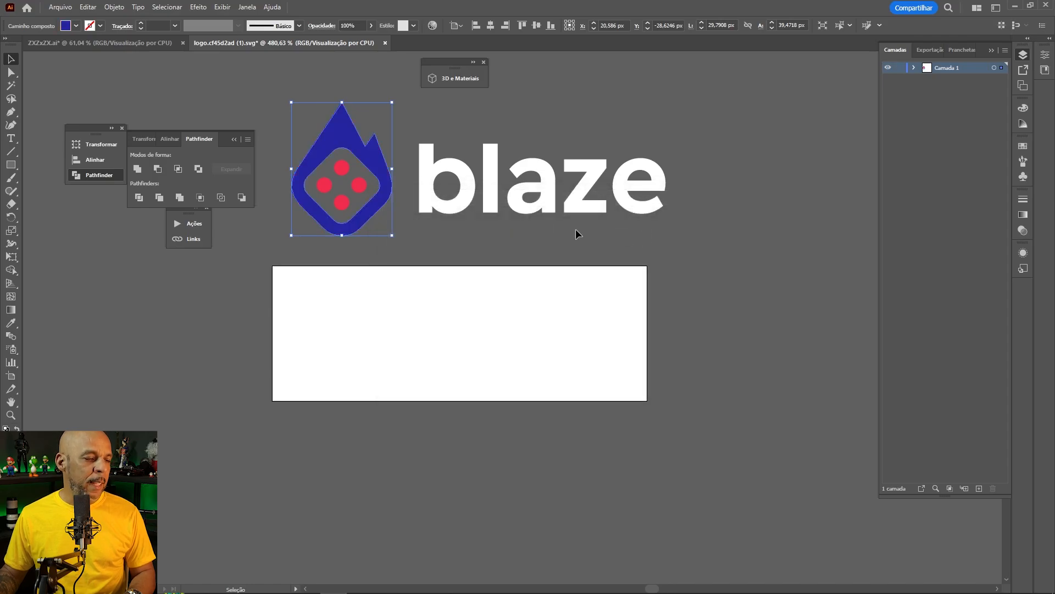
Step: Select the four red dots inside the flame and recolour them teal, #17BCB4
left_click(404, 114)
left_click(337, 170)
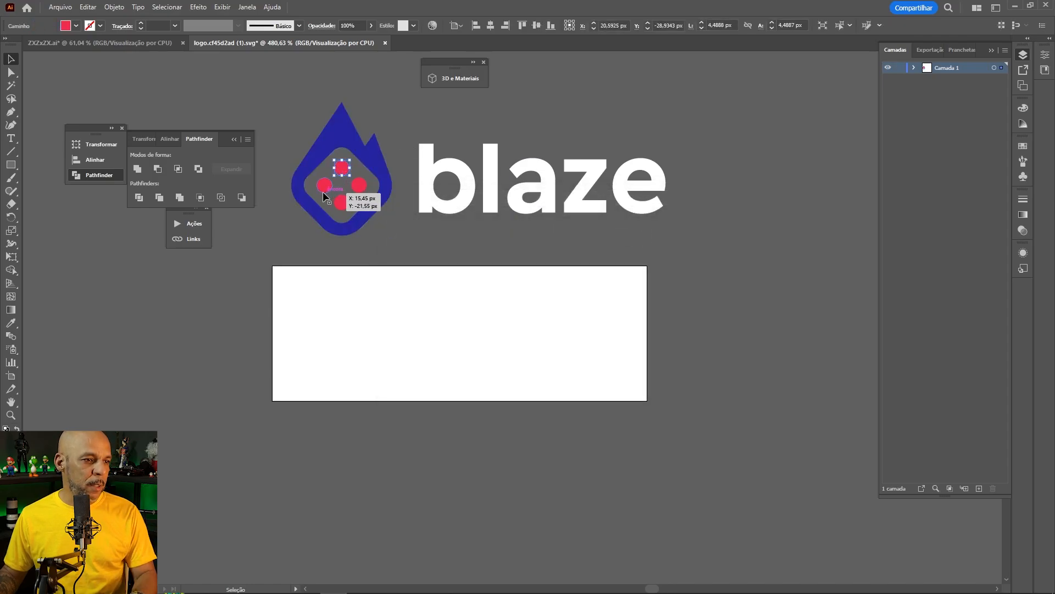
left_click(347, 204)
left_click_drag(347, 185, 361, 203)
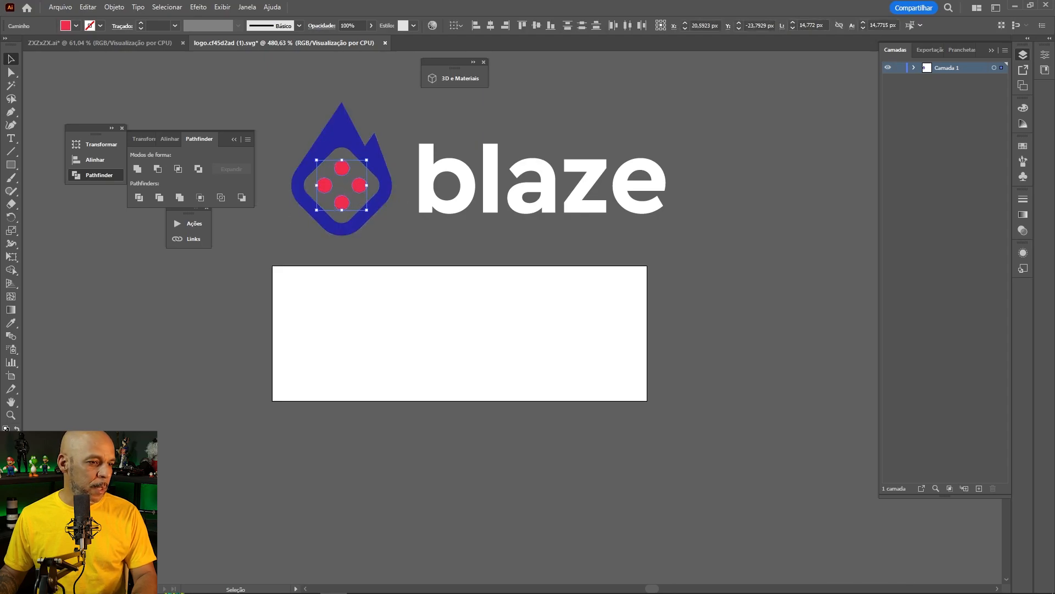
double_click(8, 439)
left_click(539, 301)
left_click(505, 267)
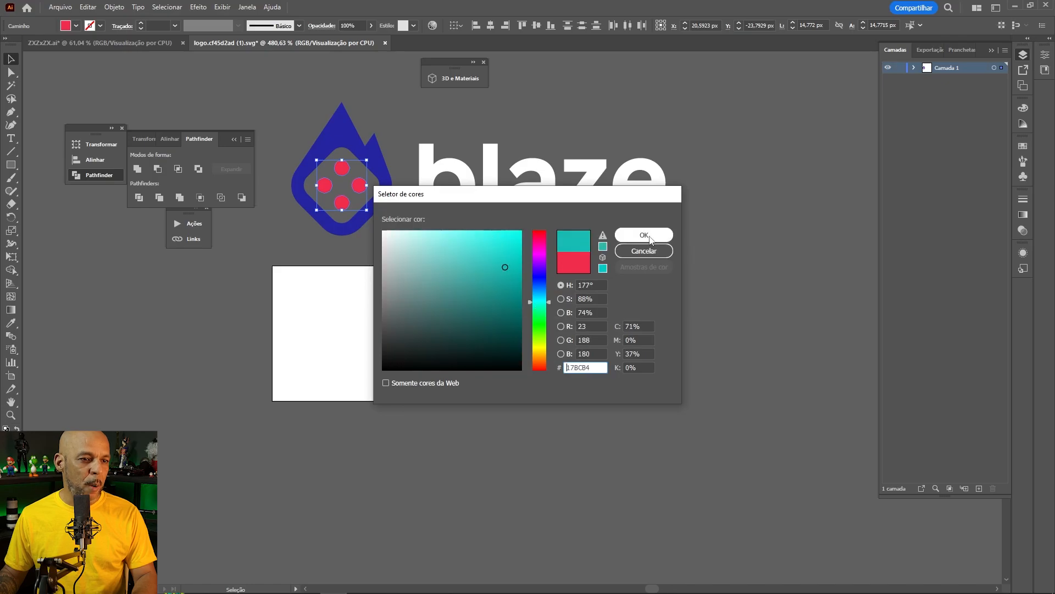
left_click(644, 235)
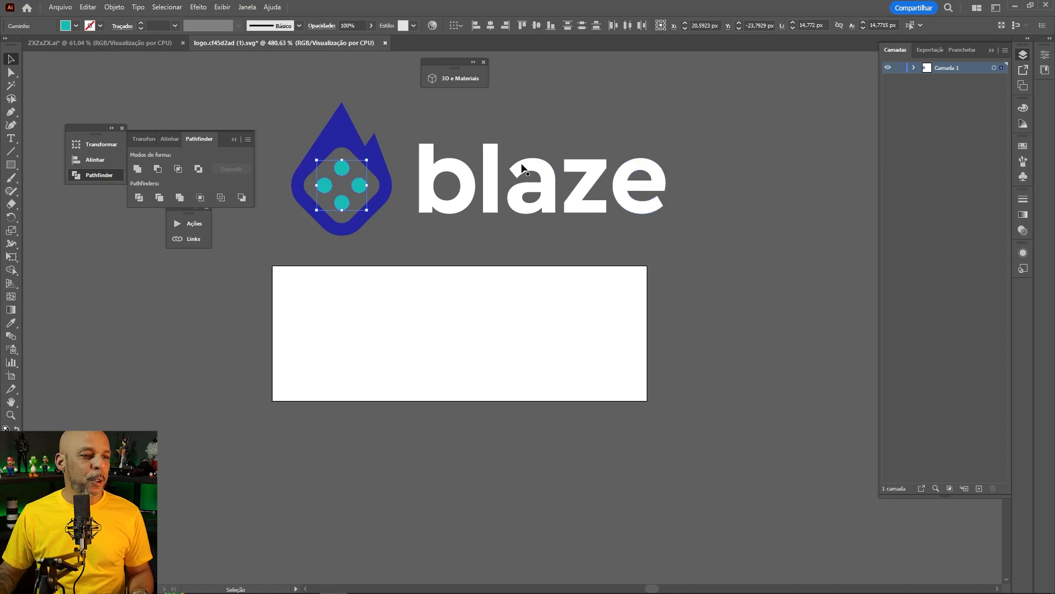
Step: Delete the white blaze lettering, try moving the flame away from its dots, and undo that move
left_click_drag(436, 130, 653, 249)
key("Delete")
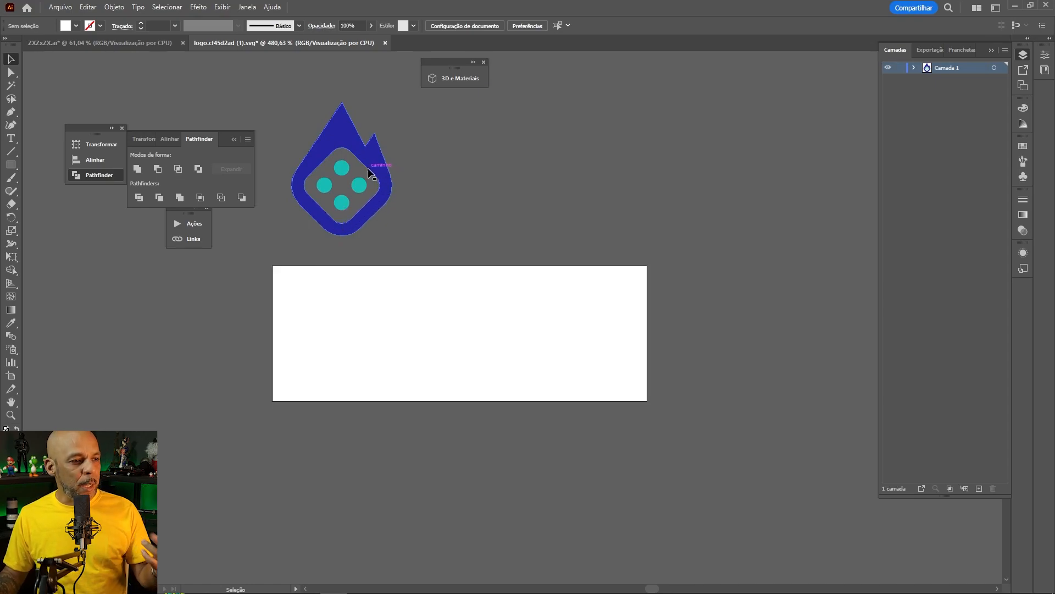
left_click_drag(378, 161, 600, 159)
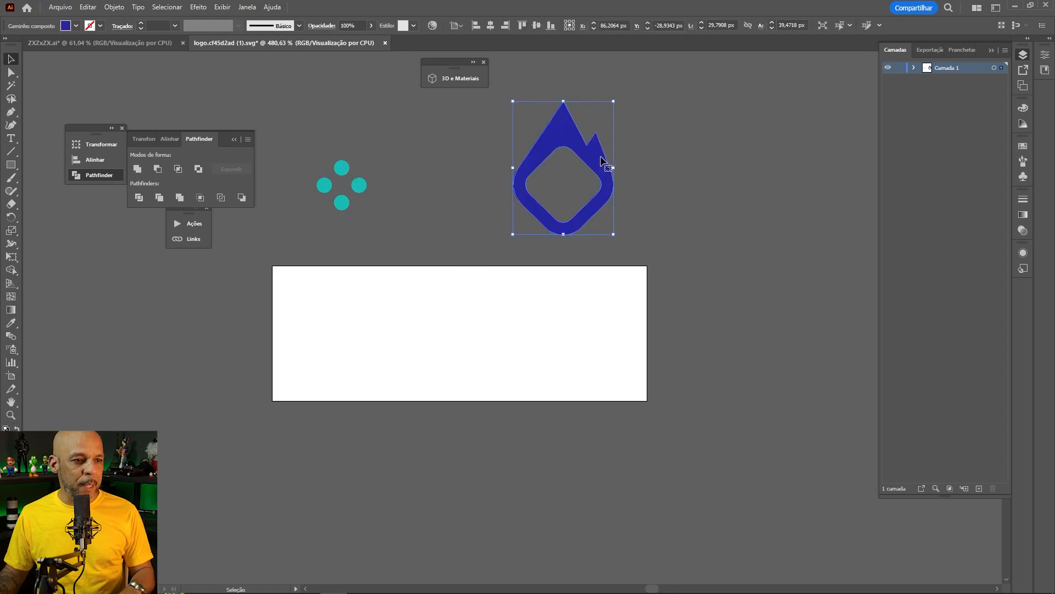
key("ctrl+z")
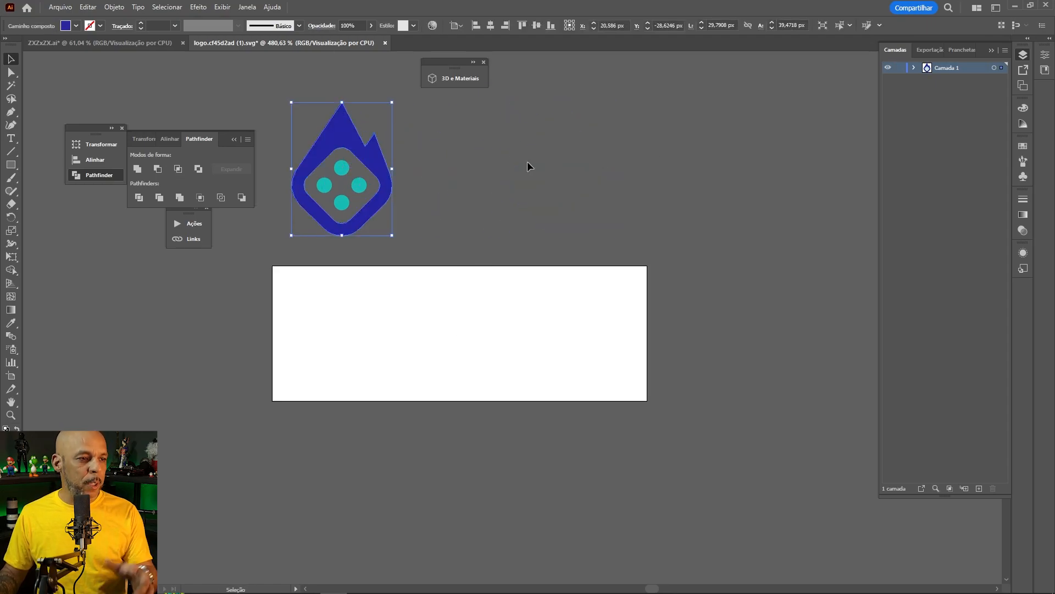
Step: Release the flame's compound path so its outer shape and inner diamond are separate objects
right_click(336, 134)
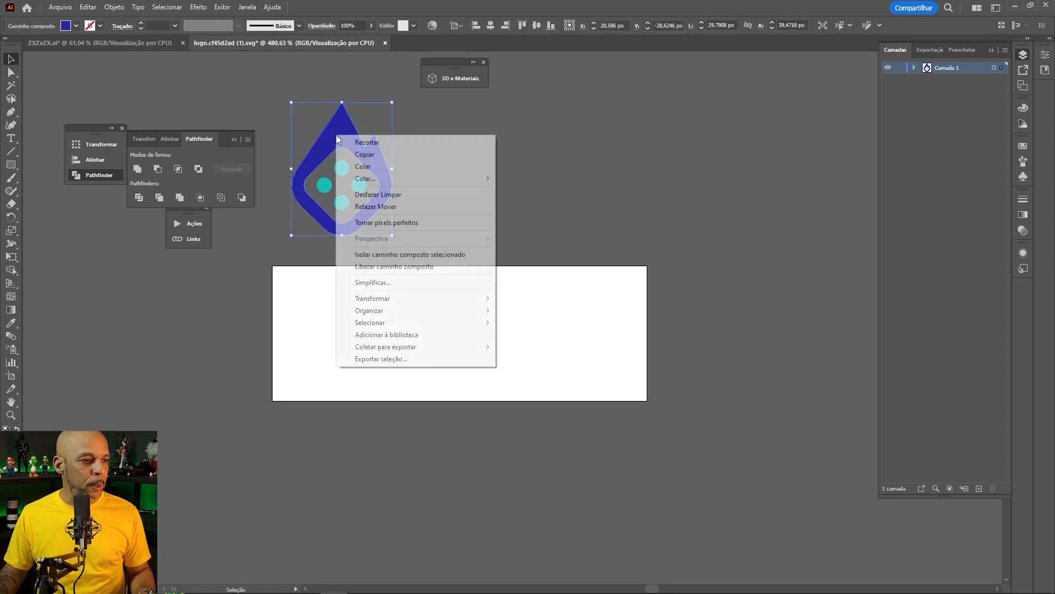
left_click(395, 267)
left_click(459, 169)
Step: Recolour the outer flame light purple and send it one level back, behind the dark blue inner diamond
left_click(353, 159)
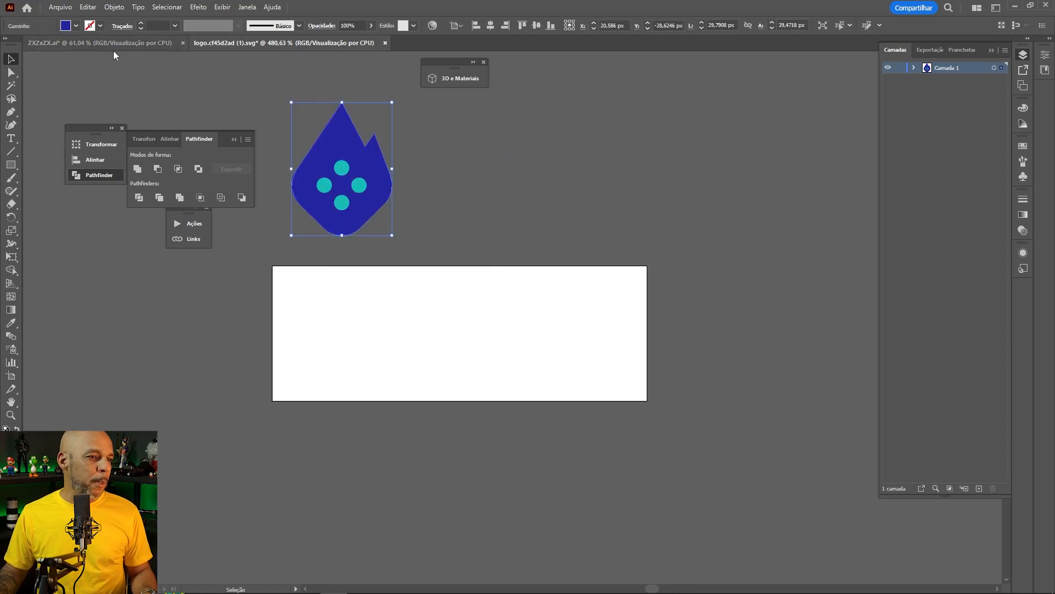
left_click(75, 25)
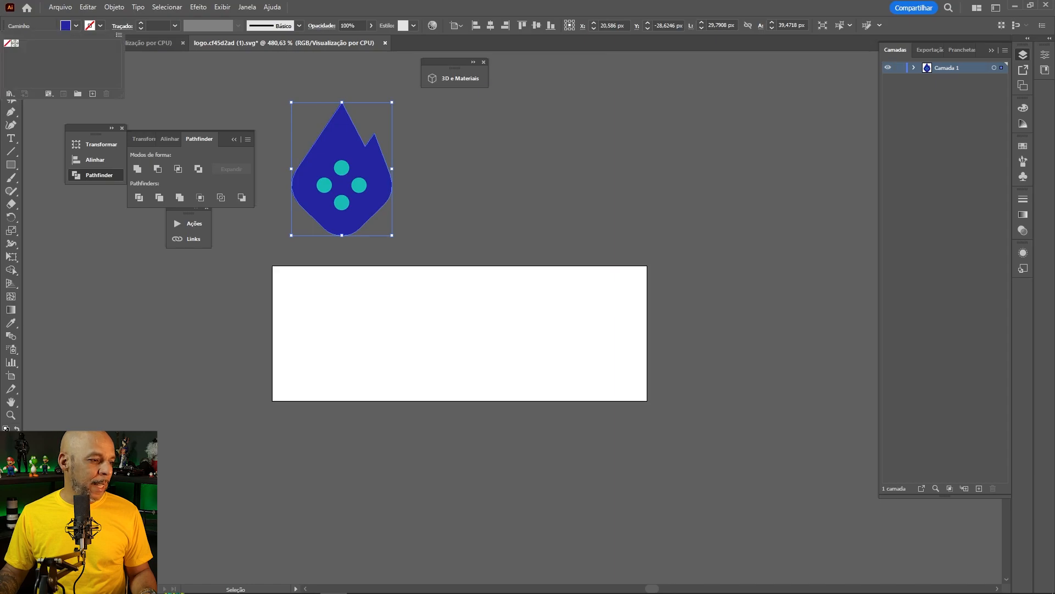
double_click(8, 439)
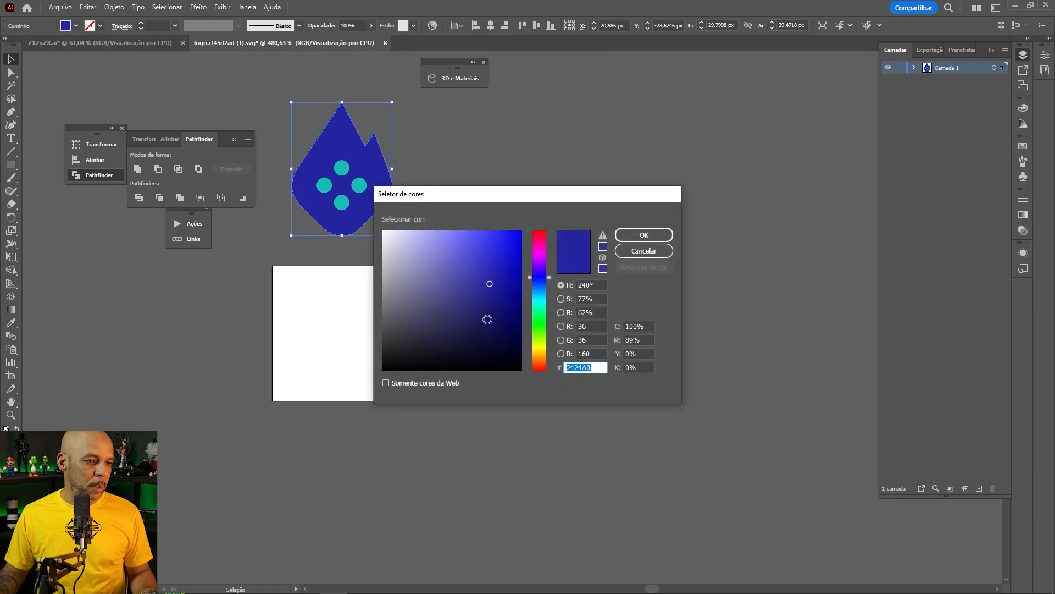
left_click(438, 245)
left_click(623, 232)
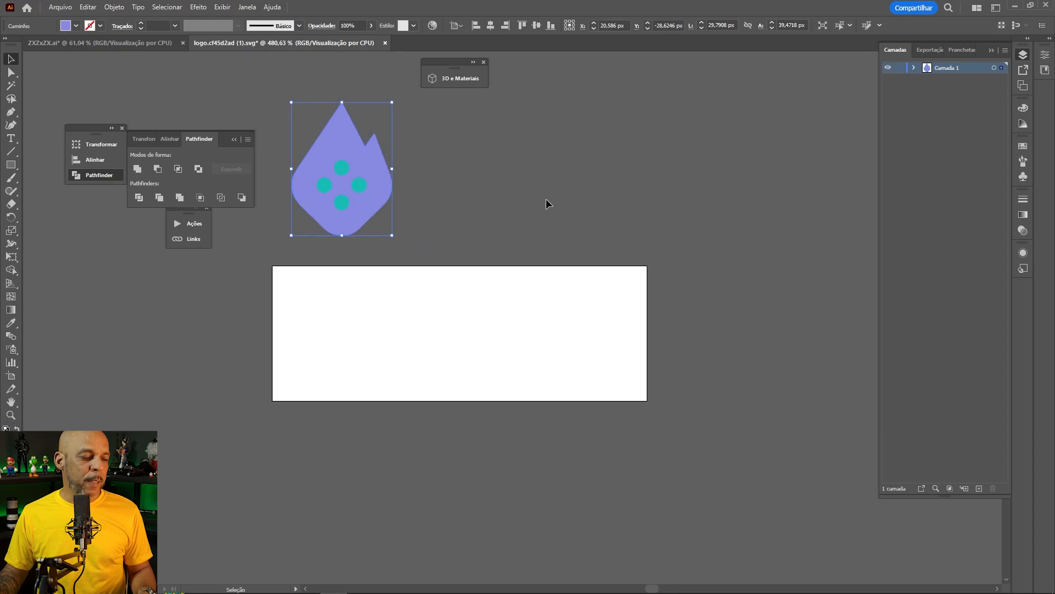
key("ctrl+bracketleft")
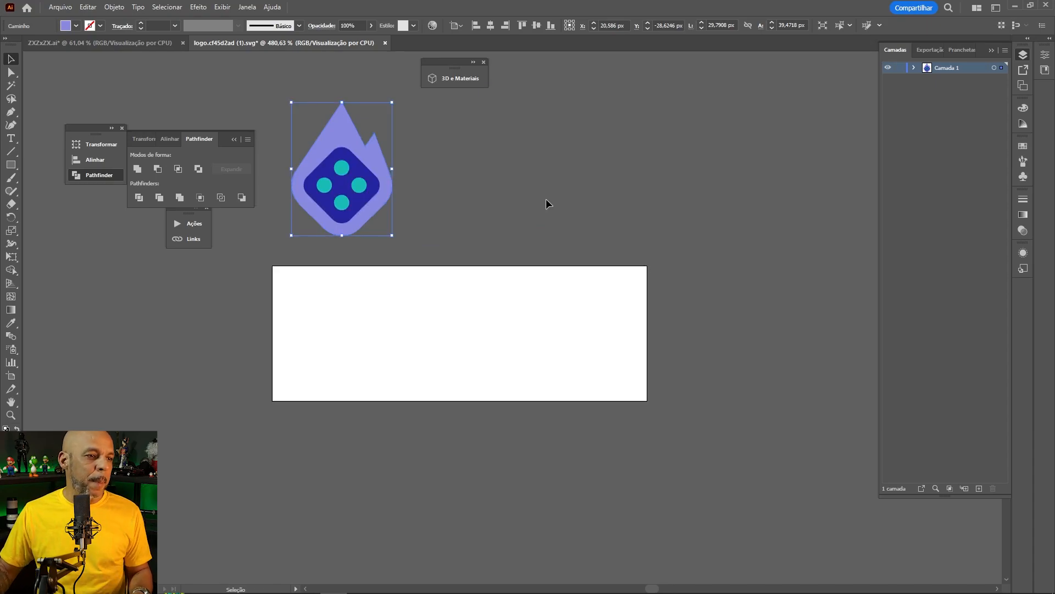
left_click(505, 192)
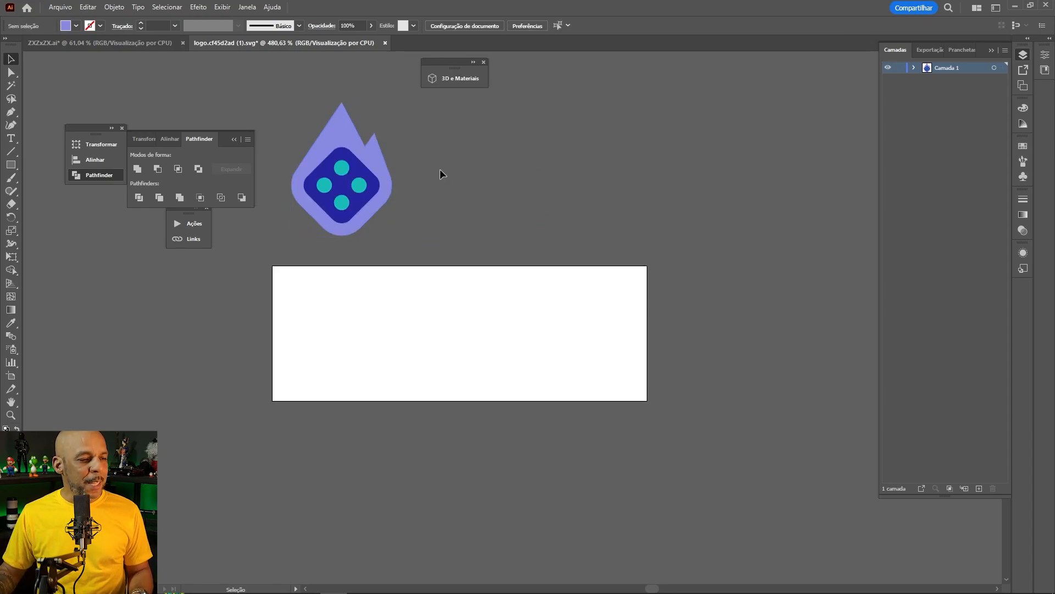
Step: Select the outer flame, the inner diamond and the top dot in turn to check that they are separate shapes
left_click(339, 131)
left_click(344, 153)
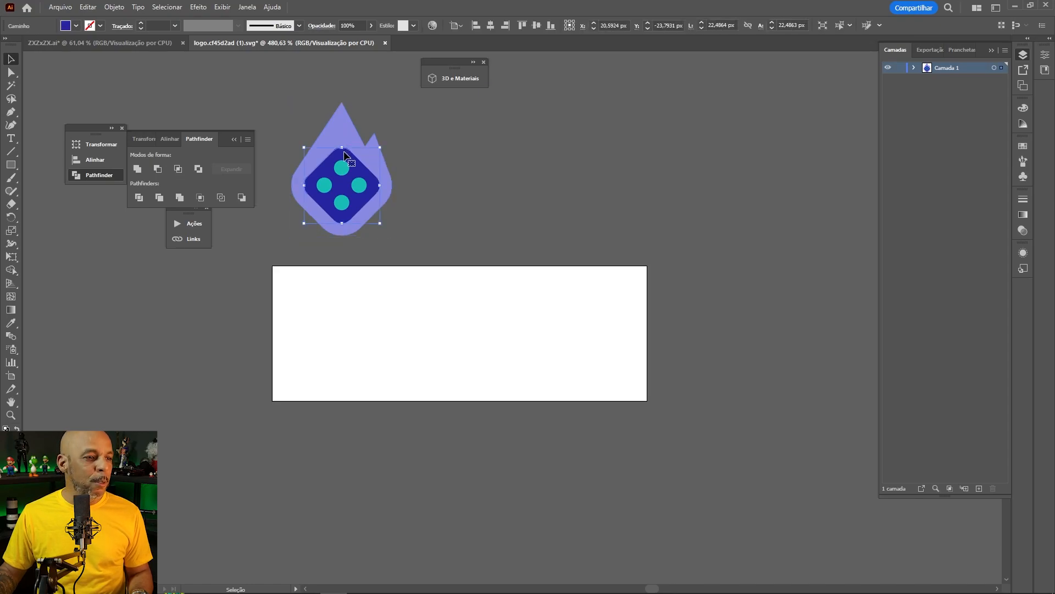
left_click(342, 167)
left_click(506, 157)
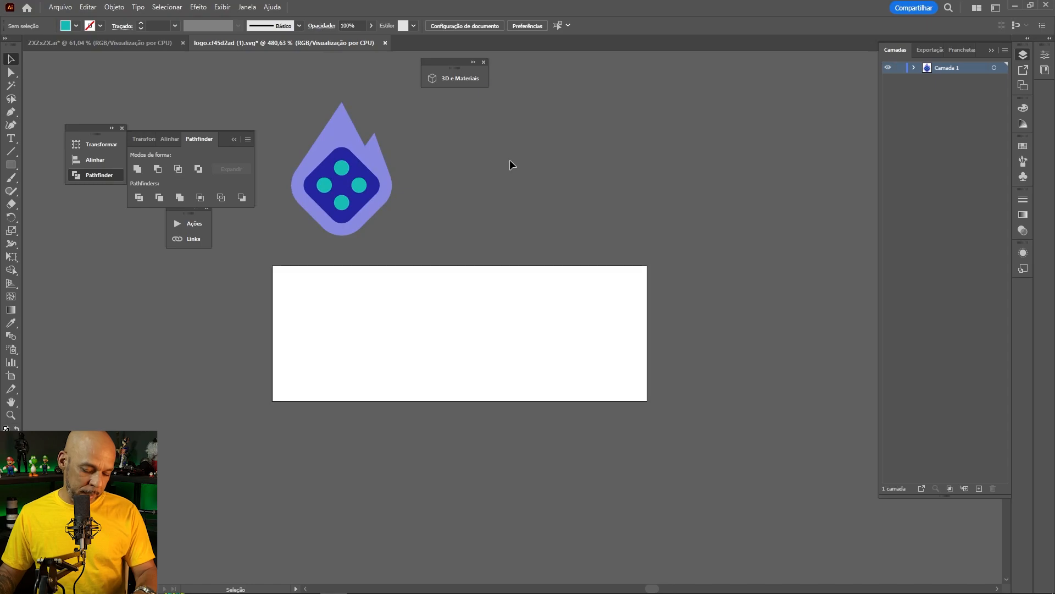
Step: Add a 0,75 pt black stroke to the light purple outer flame
key("z")
left_click_drag(287, 104, 326, 130)
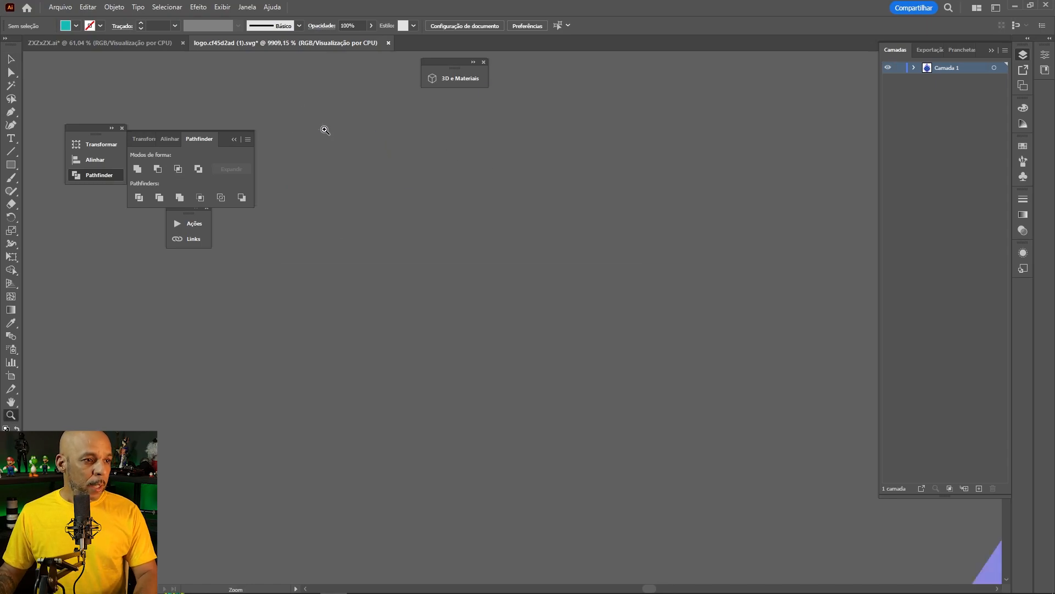
key("ctrl+minus")
key("ctrl+minus")
key("ctrl+minus")
key("ctrl+minus")
key("ctrl+minus")
key("ctrl+minus")
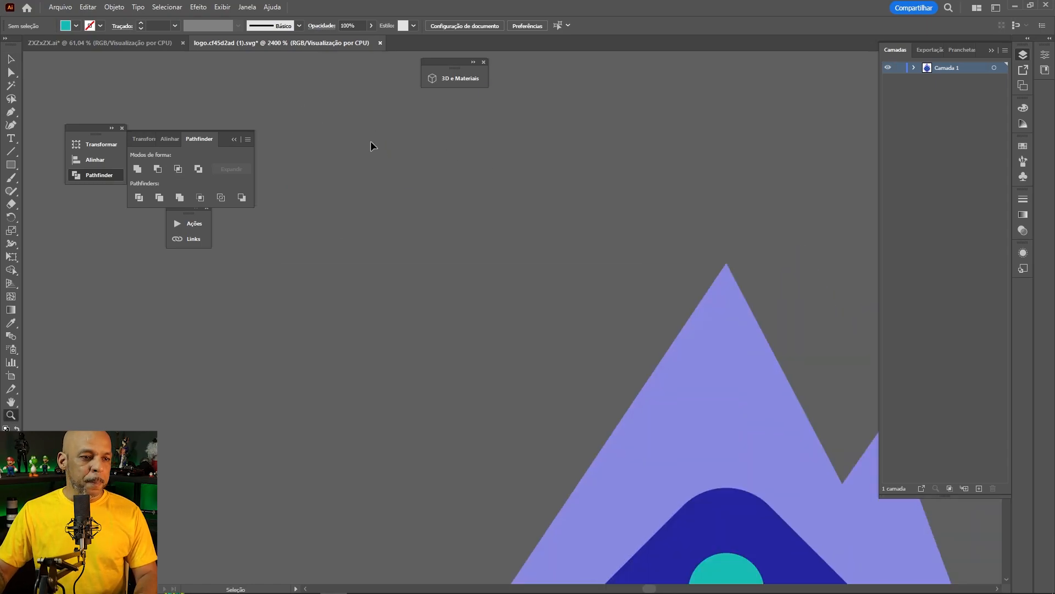
left_click_drag(564, 434, 396, 307)
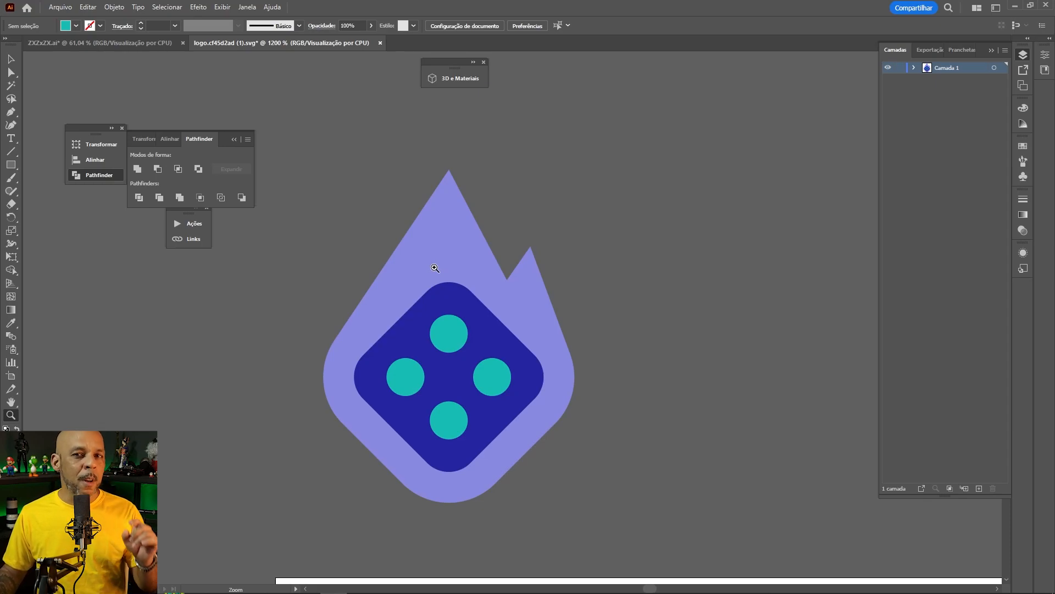
key("v")
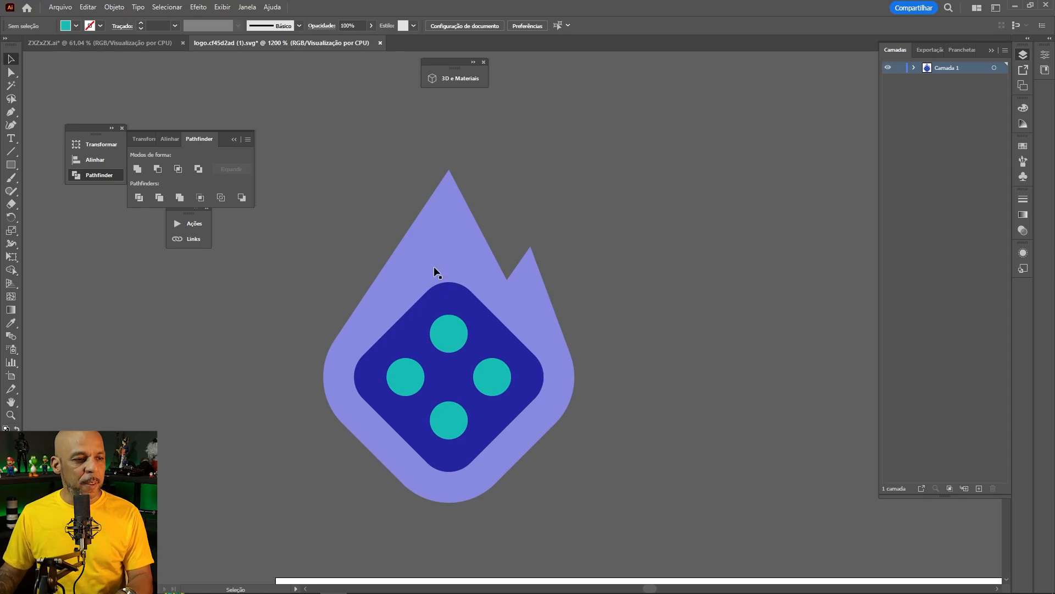
left_click(455, 247)
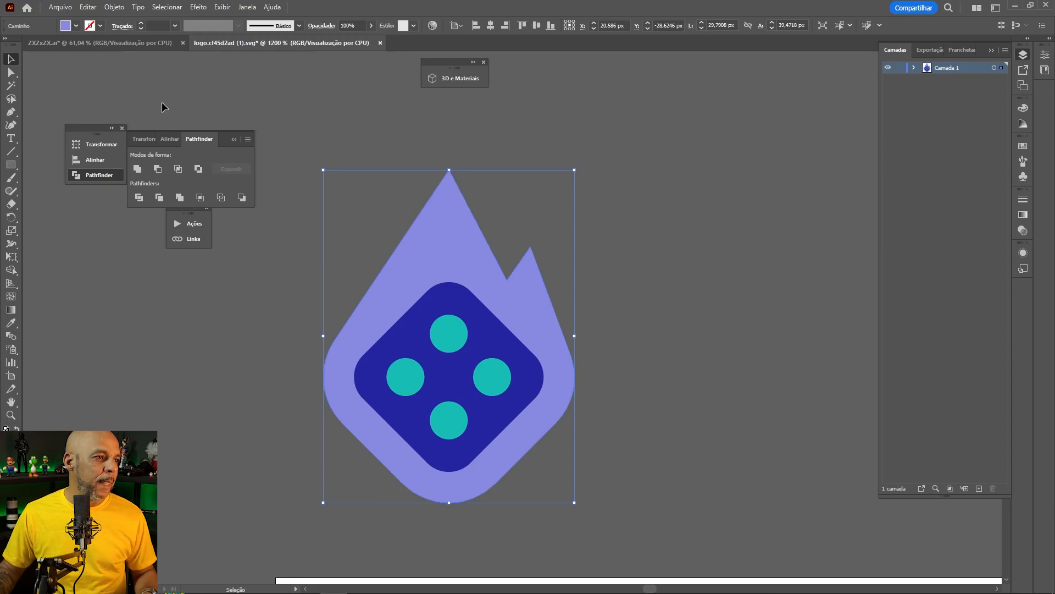
left_click(101, 26)
left_click(103, 26)
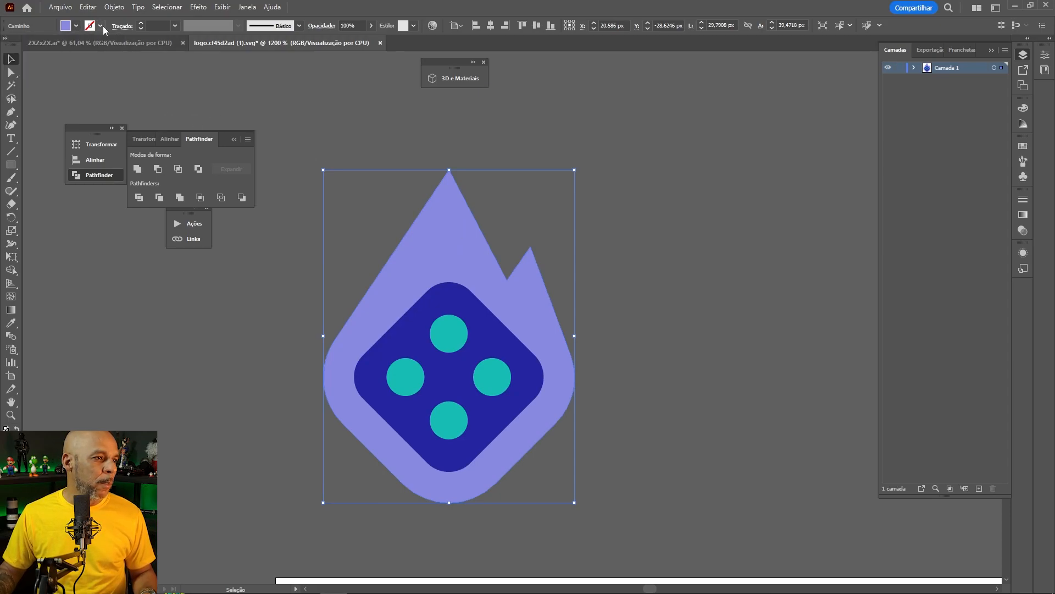
left_click(141, 23)
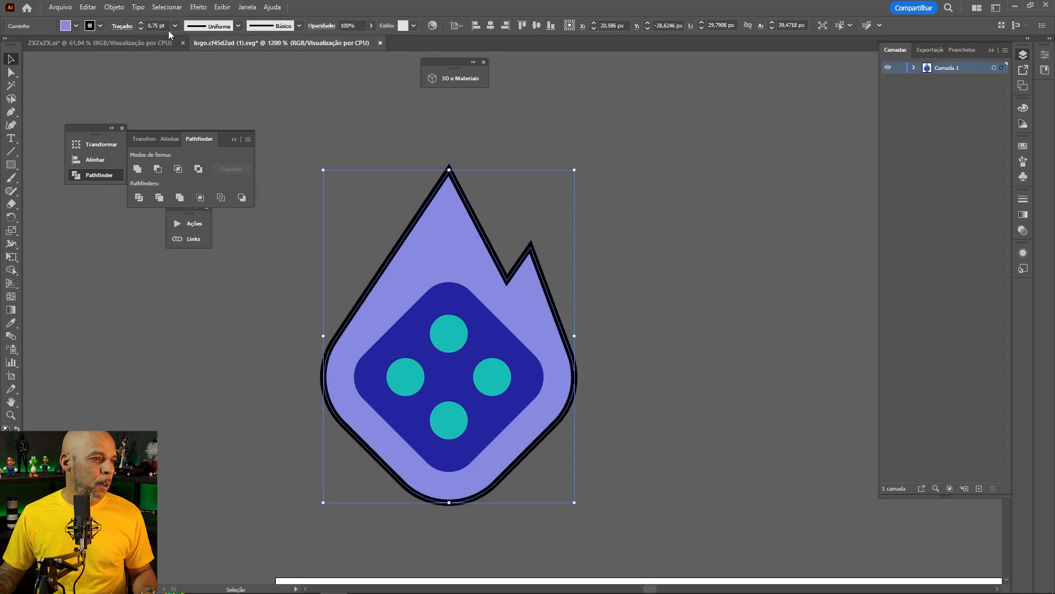
Step: Align the flame's stroke to the outside and give it rounded corner joins
left_click(124, 26)
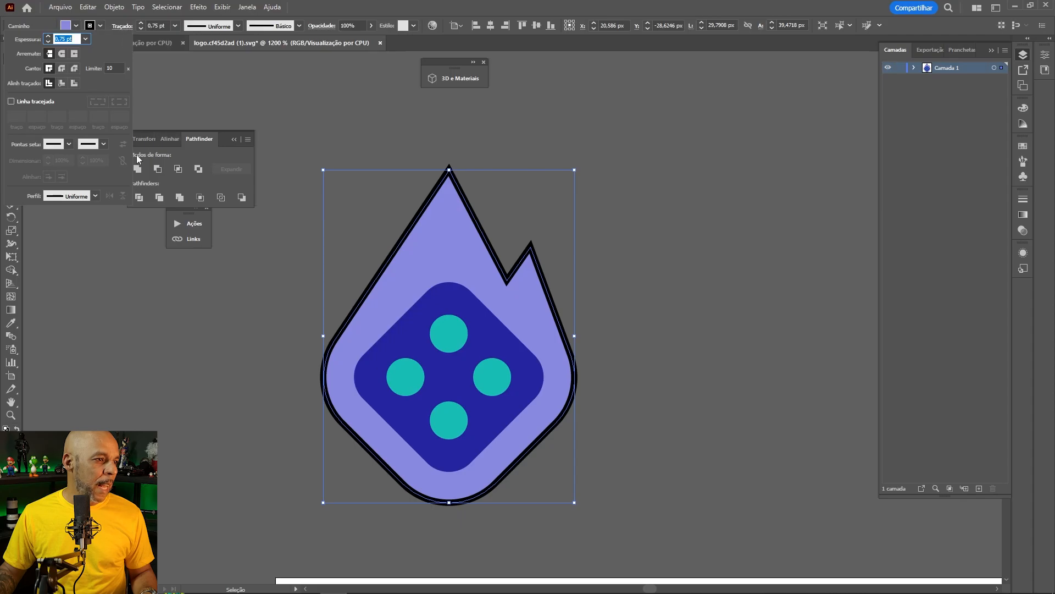
left_click(77, 86)
left_click(61, 69)
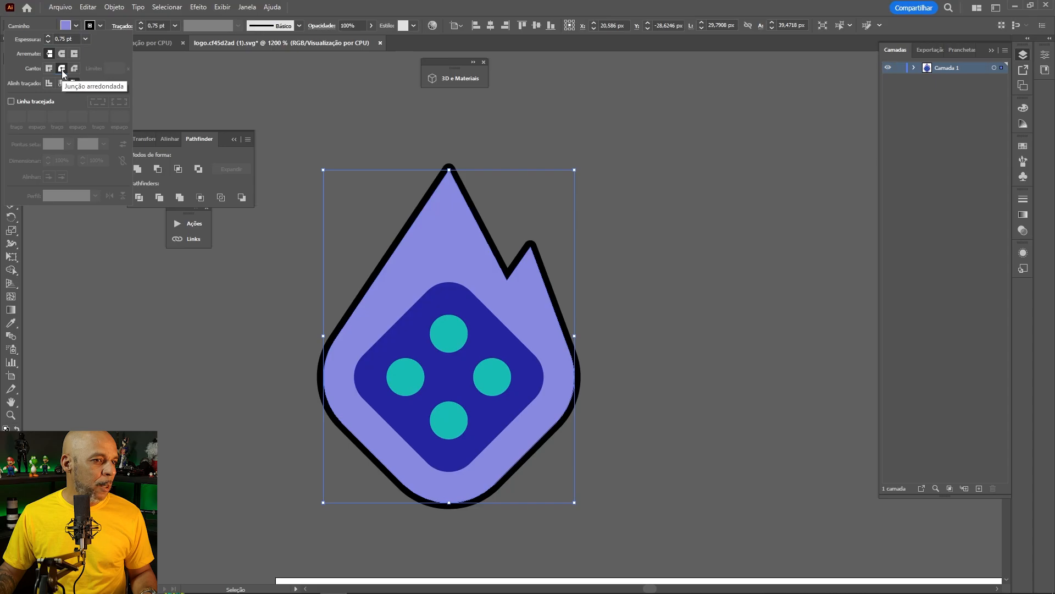
Step: Set the flame's stroke weight to 1 pt and deselect the shape
left_click(160, 26)
left_click_drag(161, 26, 130, 28)
type("1")
key("alt+x")
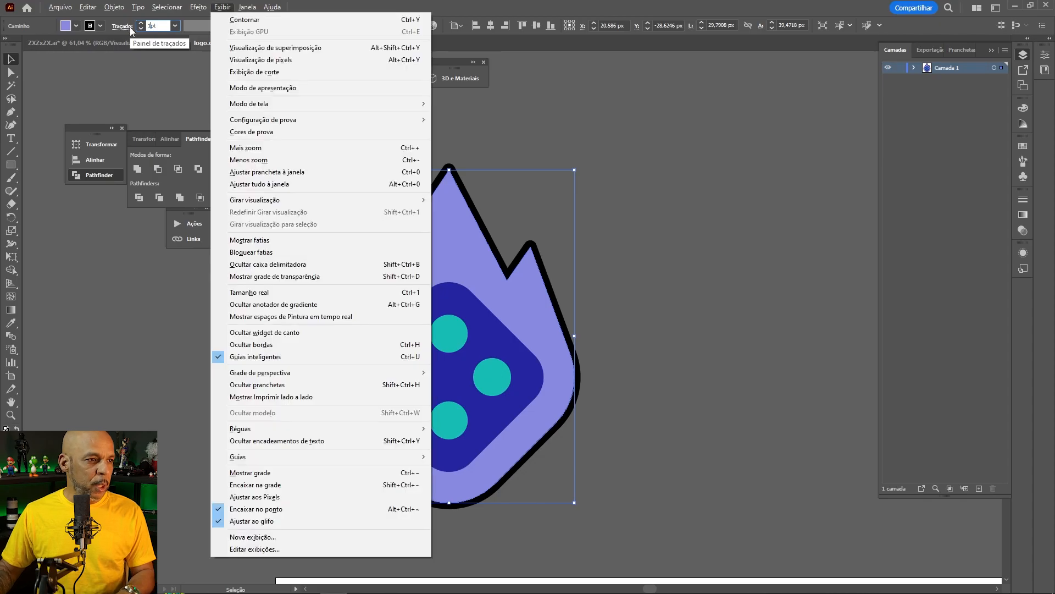
left_click(367, 4)
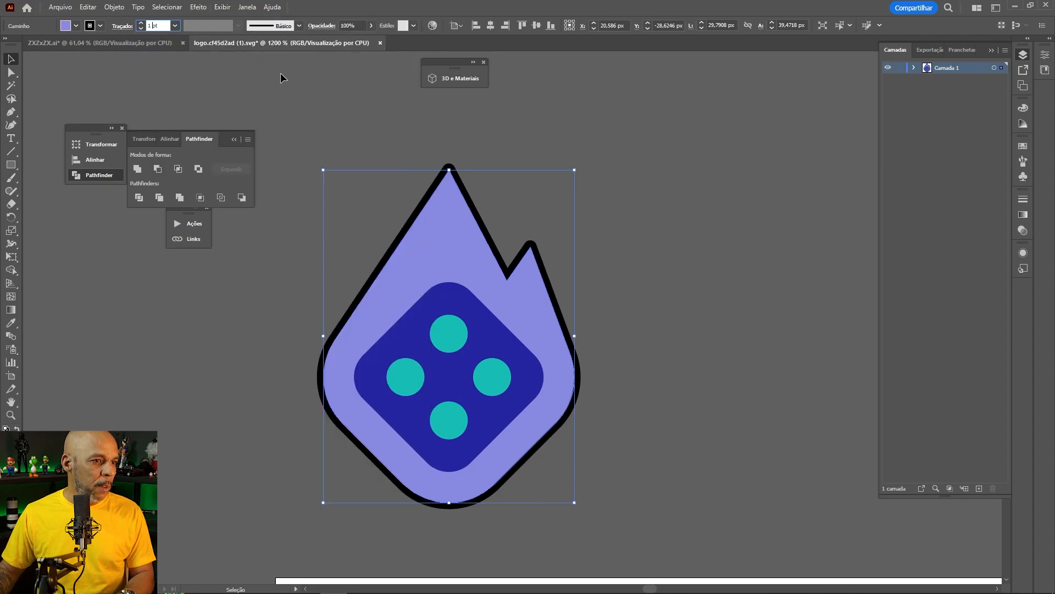
key("Return")
left_click(305, 91)
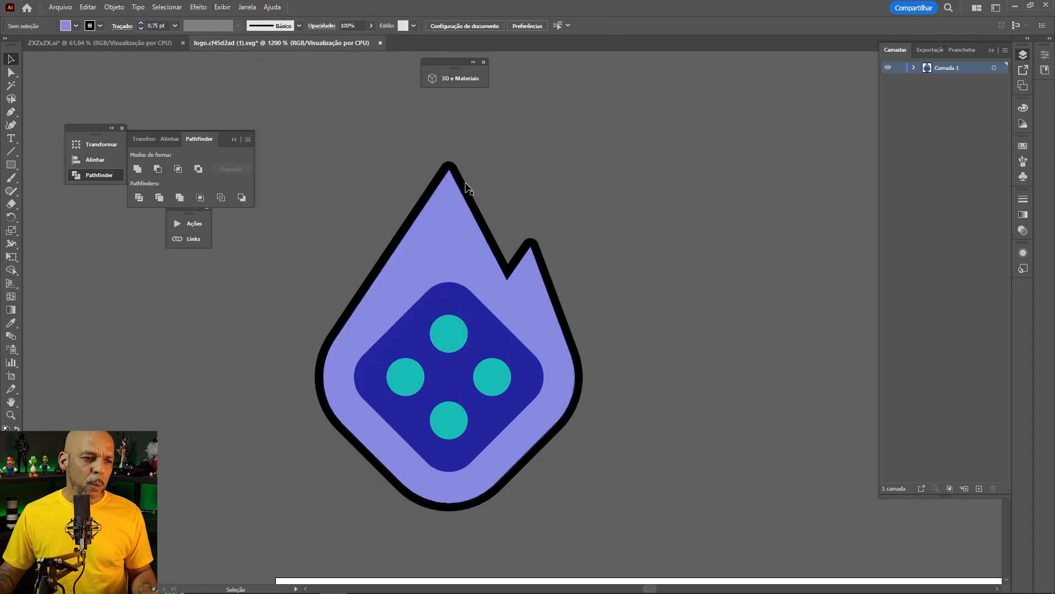
Step: Duplicate the outlined flame beside the original and expand the copy's appearance
left_click(454, 200)
left_click_drag(454, 200, 729, 200)
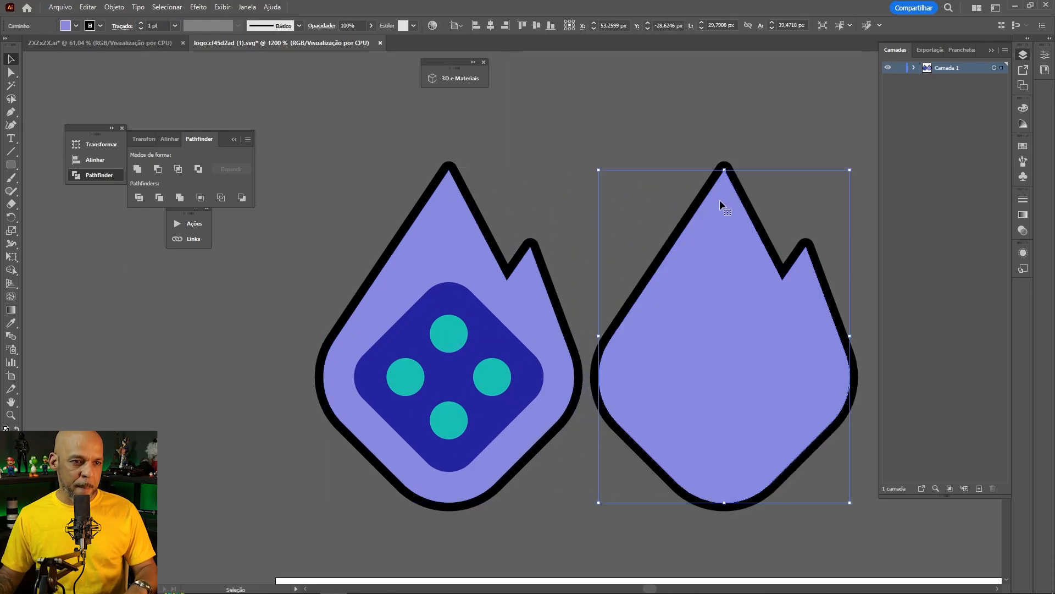
left_click(114, 8)
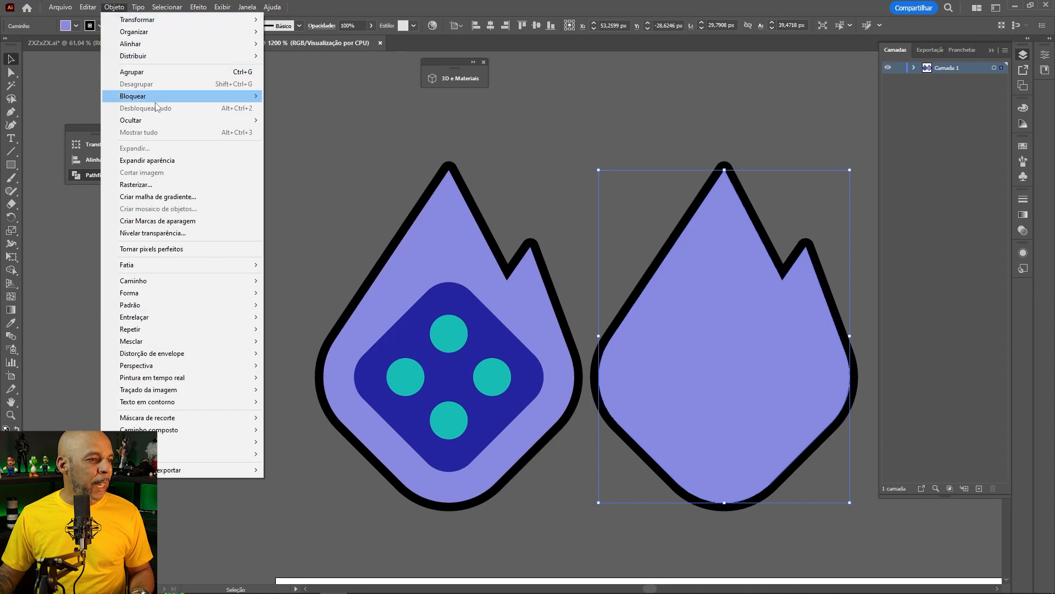
left_click(158, 161)
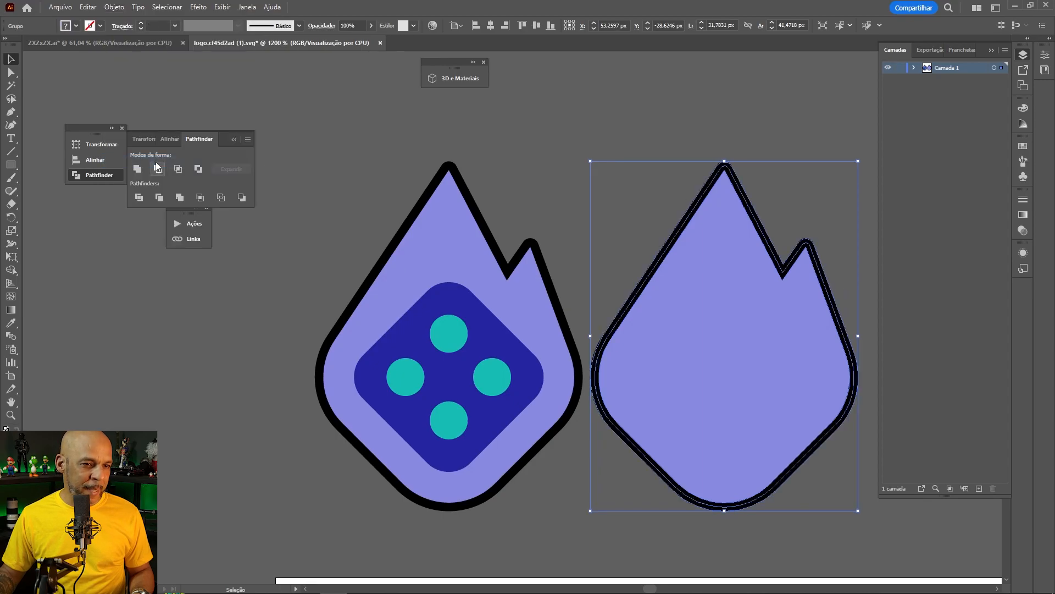
Step: Ungroup the expanded flame copy and delete its light purple fill shapes, leaving only the black outline
key("z")
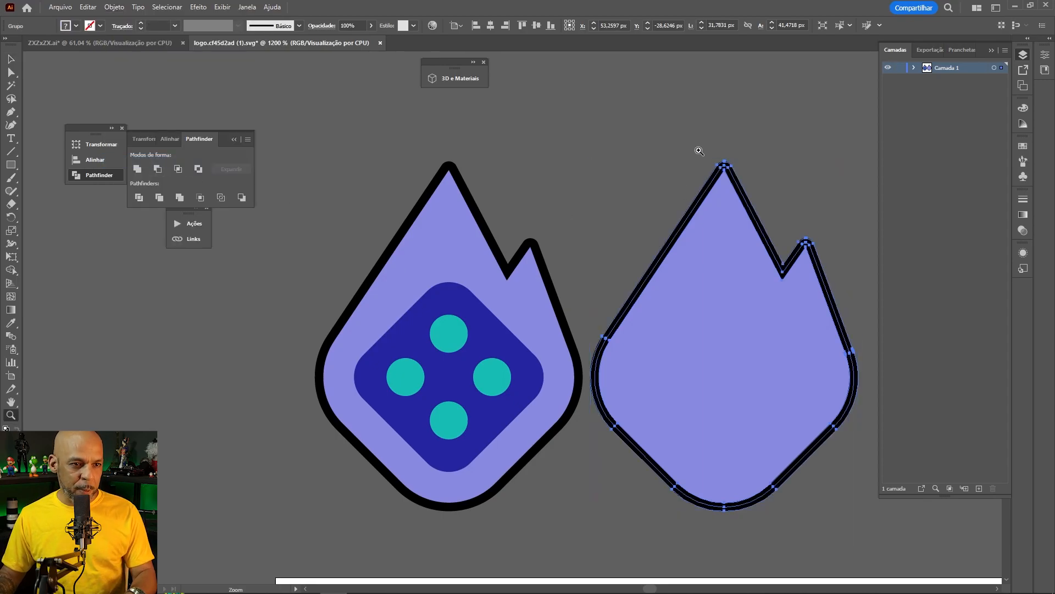
left_click_drag(751, 228, 752, 228)
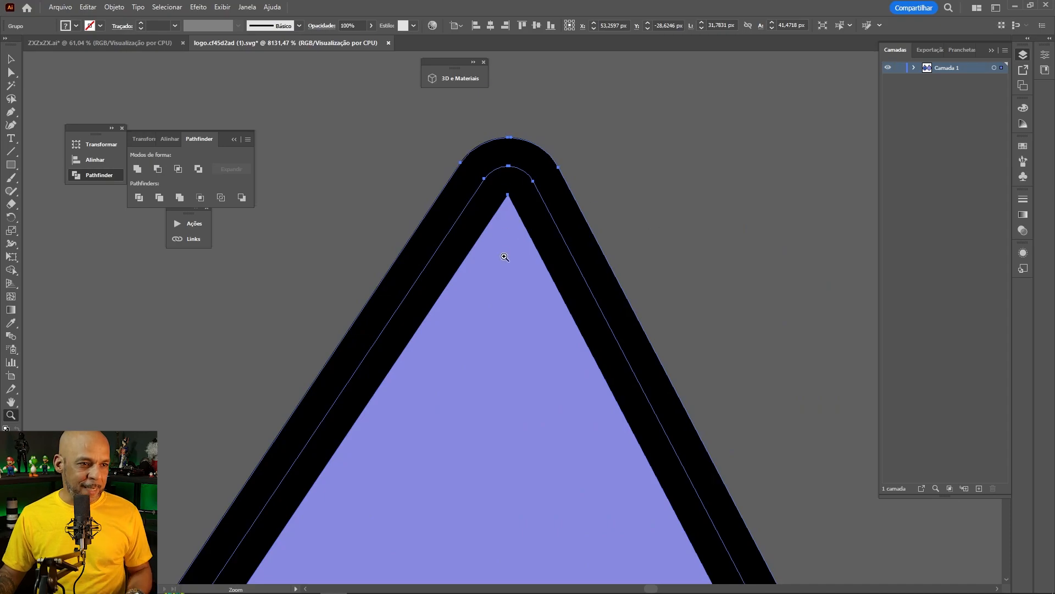
key("v")
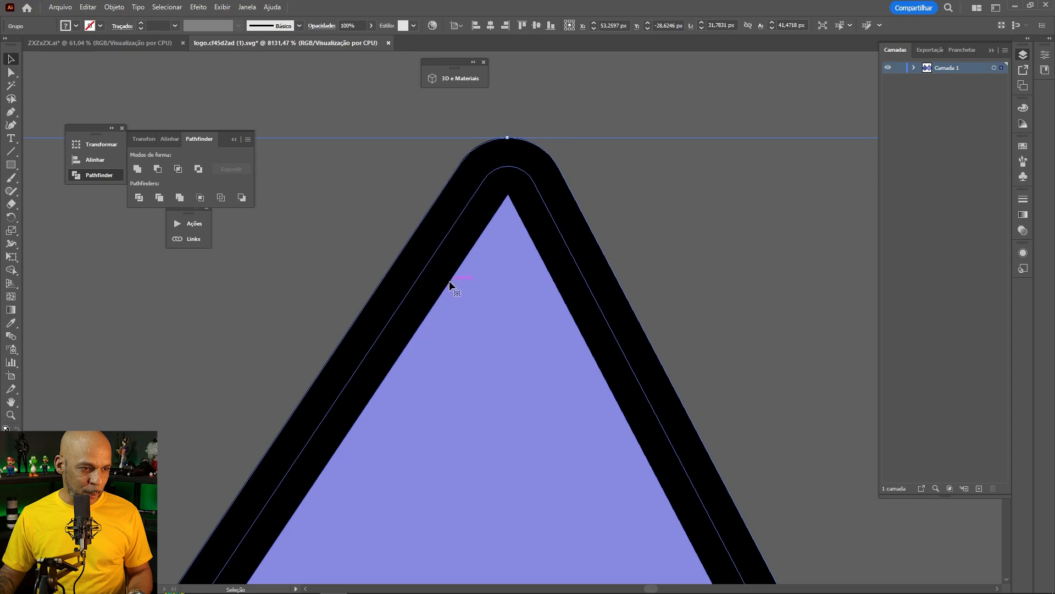
right_click(528, 204)
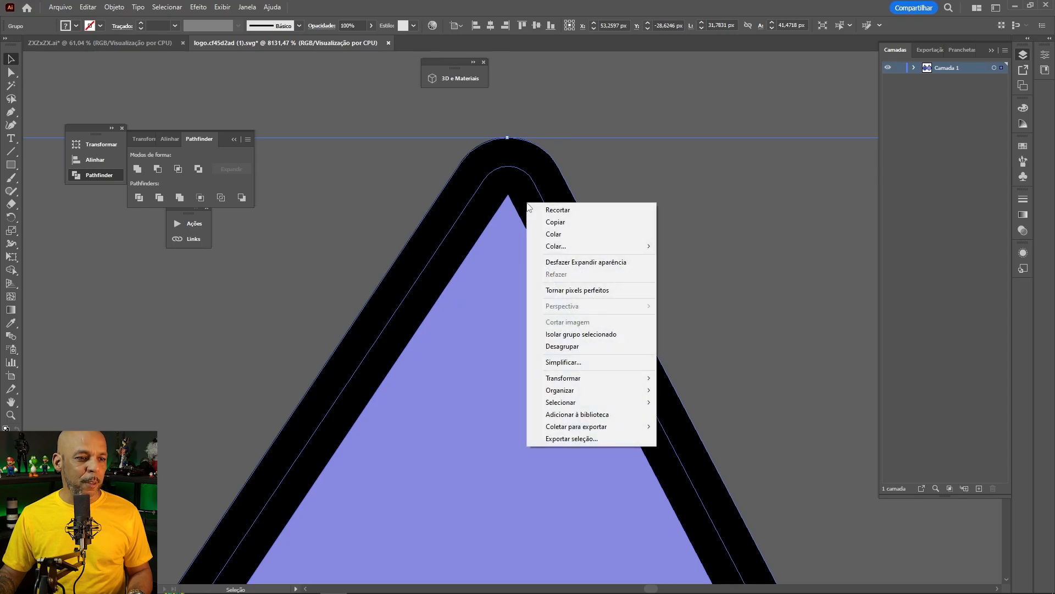
left_click(563, 346)
left_click(669, 226)
left_click(513, 314)
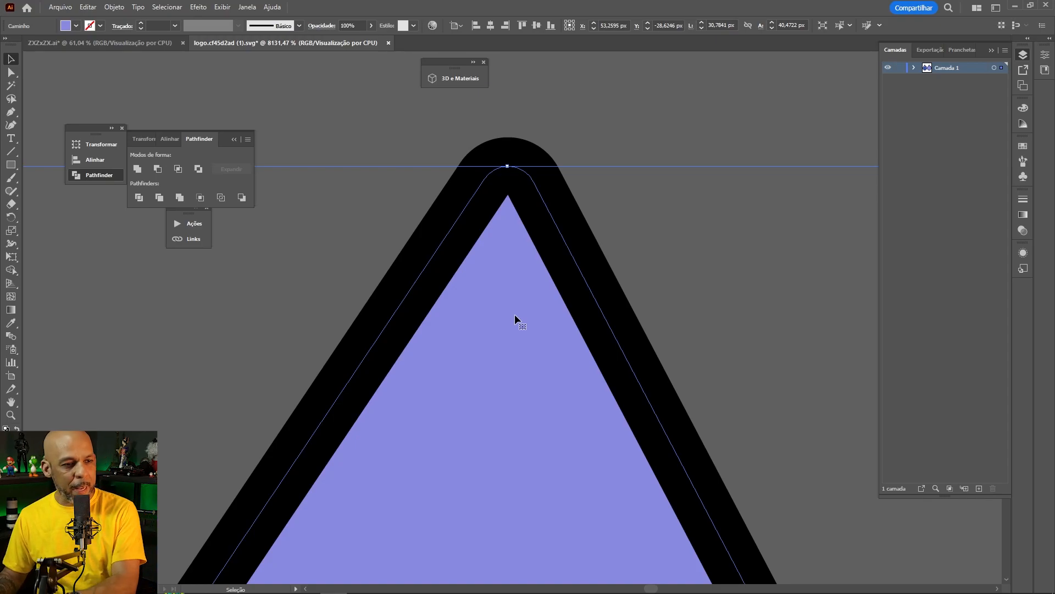
key("ctrl+8")
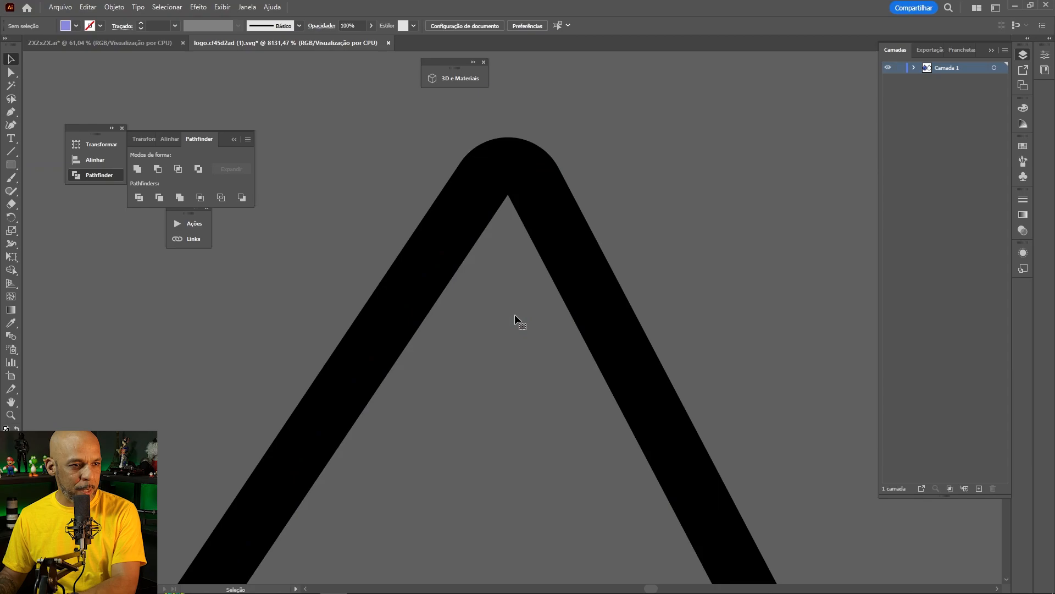
Step: Try releasing the black outline's compound path, and undo the release
right_click(547, 238)
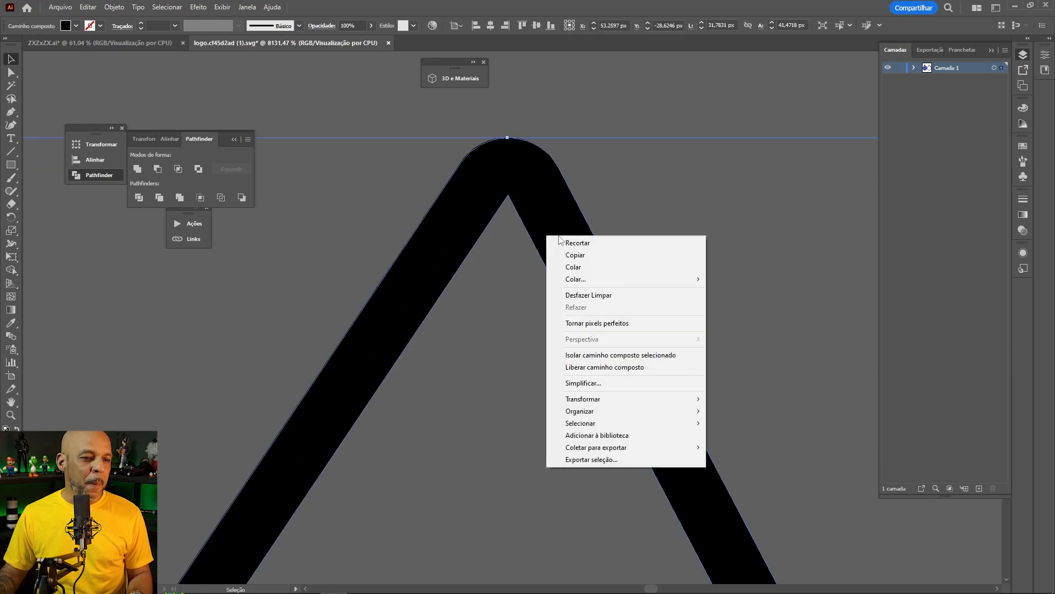
left_click(618, 367)
key("a")
key("ctrl+minus")
key("ctrl+minus")
key("ctrl+minus")
key("ctrl+minus")
key("ctrl+minus")
key("ctrl+minus")
key("ctrl+minus")
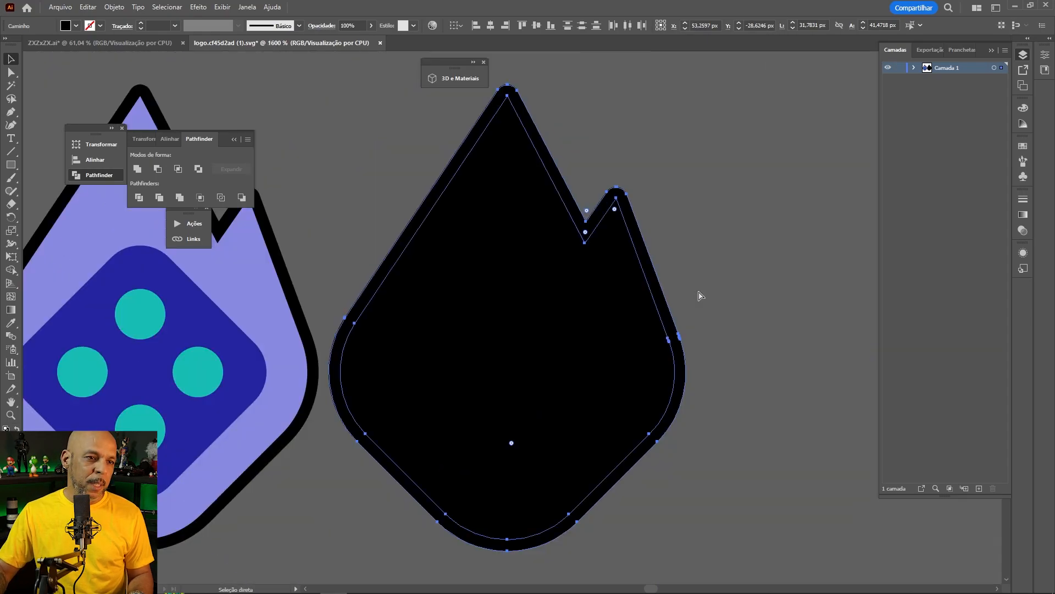
key("ctrl+minus")
key("ctrl+z")
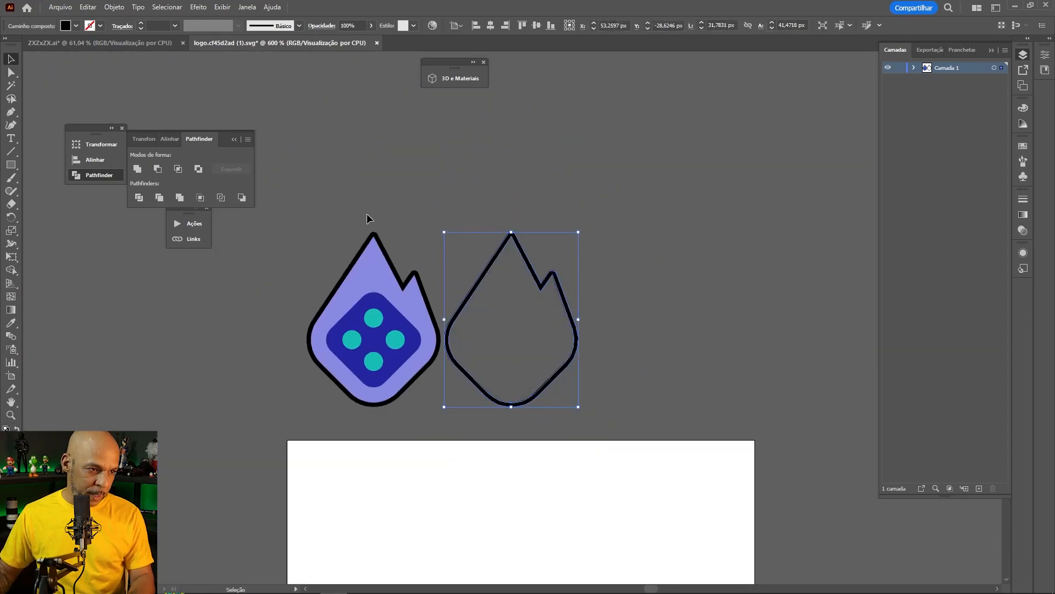
Step: Move the separate black outline onto the original flame and fine-tune its position so the tips line up
mouse_move(487, 271)
left_mouse_down()
mouse_move(374, 280)
mouse_move(344, 272)
left_mouse_up()
key("ctrl+plus")
key("ctrl+plus")
key("ctrl+plus")
key("ctrl+plus")
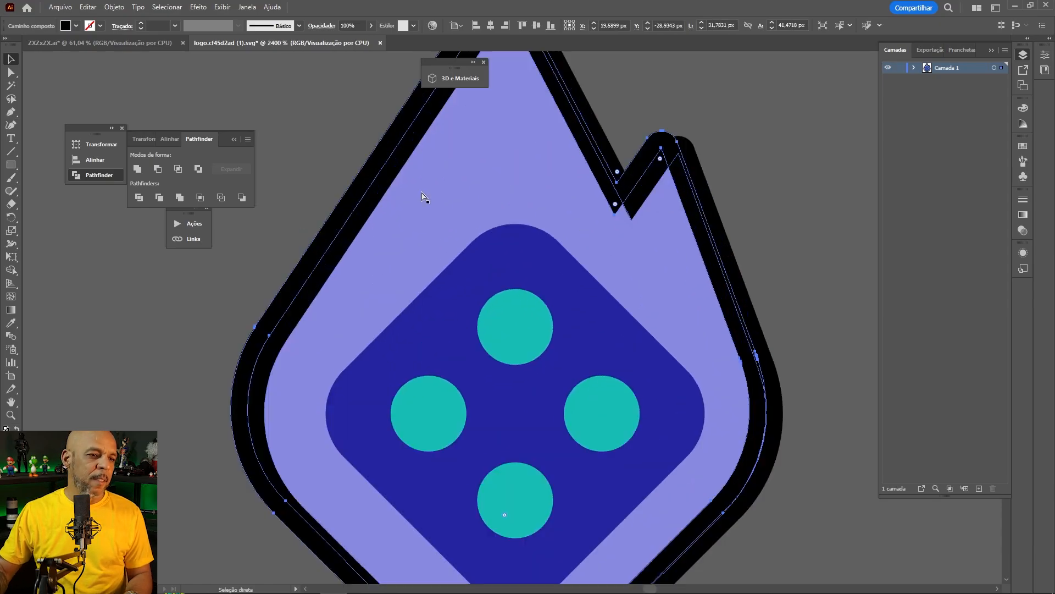
left_click_drag(544, 223, 529, 432)
left_click_drag(491, 206, 505, 207)
left_click(579, 236)
Step: Remove the stroke from the original light purple flame
left_click(506, 292)
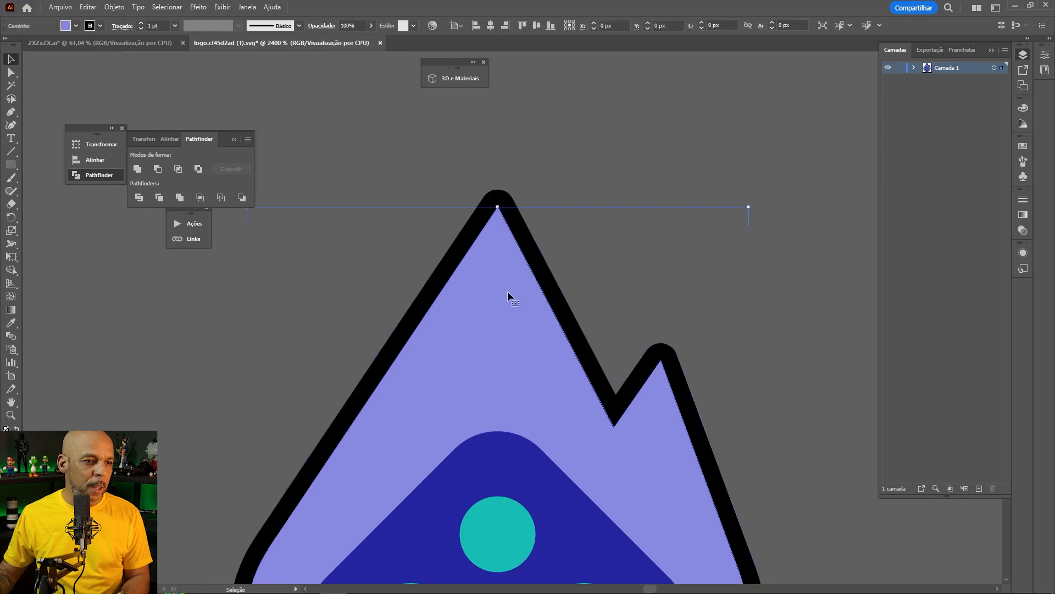
left_click(101, 25)
left_click(7, 44)
left_click(368, 107)
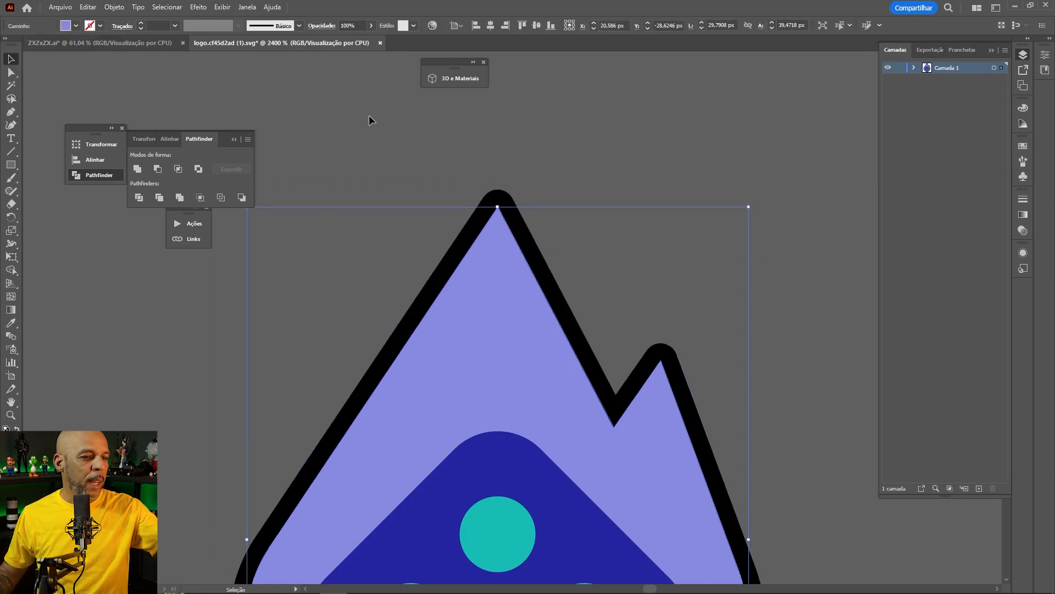
Step: Examine how the black outline fits around the flame, ending close up on the flame's right edge
scroll(519, 312, "down", 3)
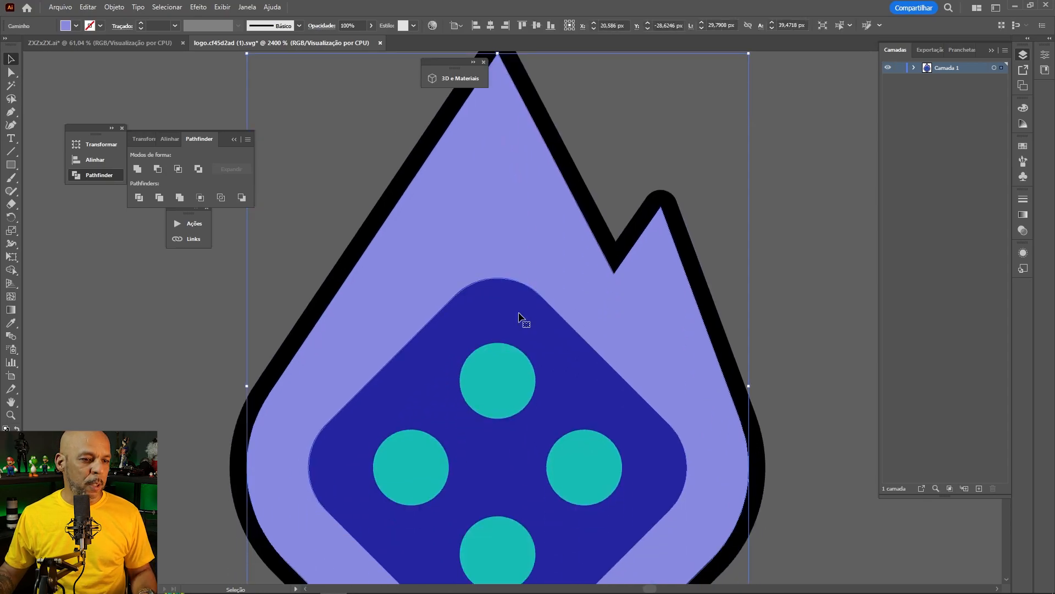
scroll(519, 313, "down", 4)
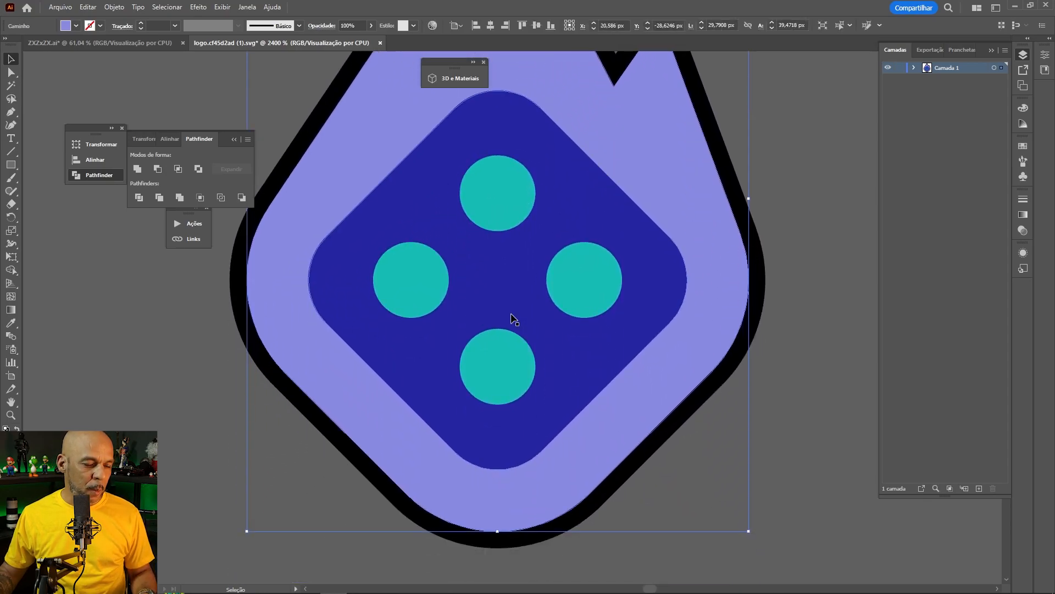
scroll(511, 315, "up", 5)
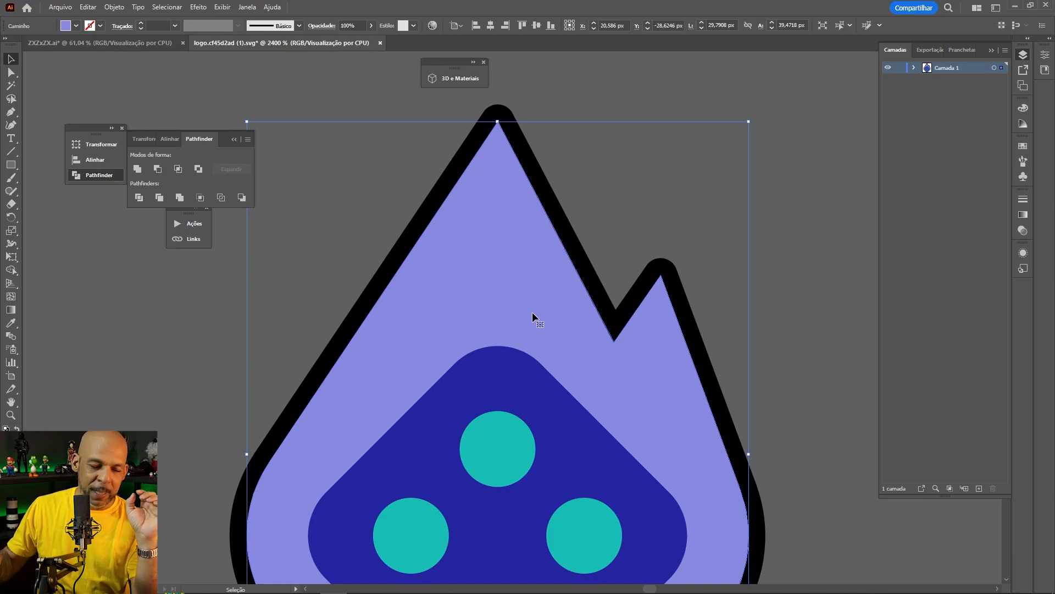
key("z")
left_click_drag(729, 509, 763, 528)
key("ctrl+minus")
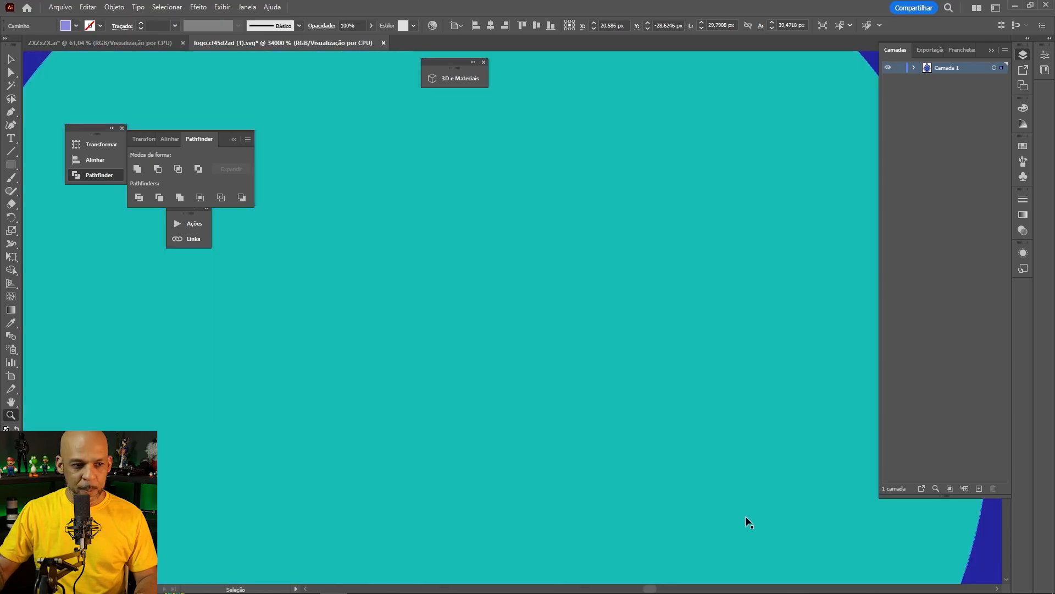
key("ctrl+minus")
key("ctrl+minus")
key("ctrl+minus")
key("ctrl+minus")
key("ctrl+minus")
key("ctrl+minus")
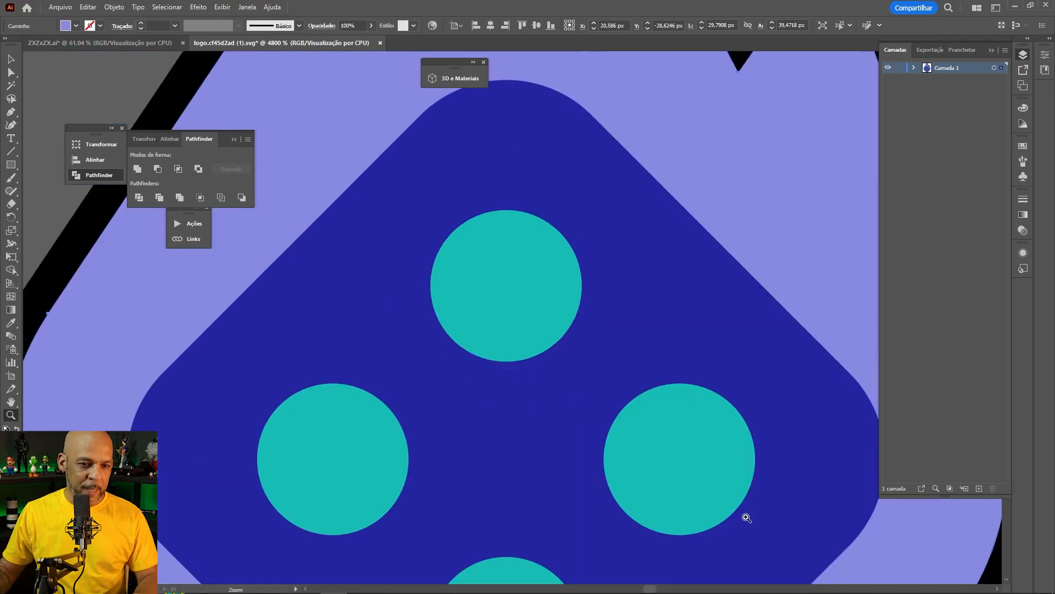
left_click_drag(584, 441, 297, 414)
Step: Link the light purple flame's proportions and set its width to 21,7908 px
key("v")
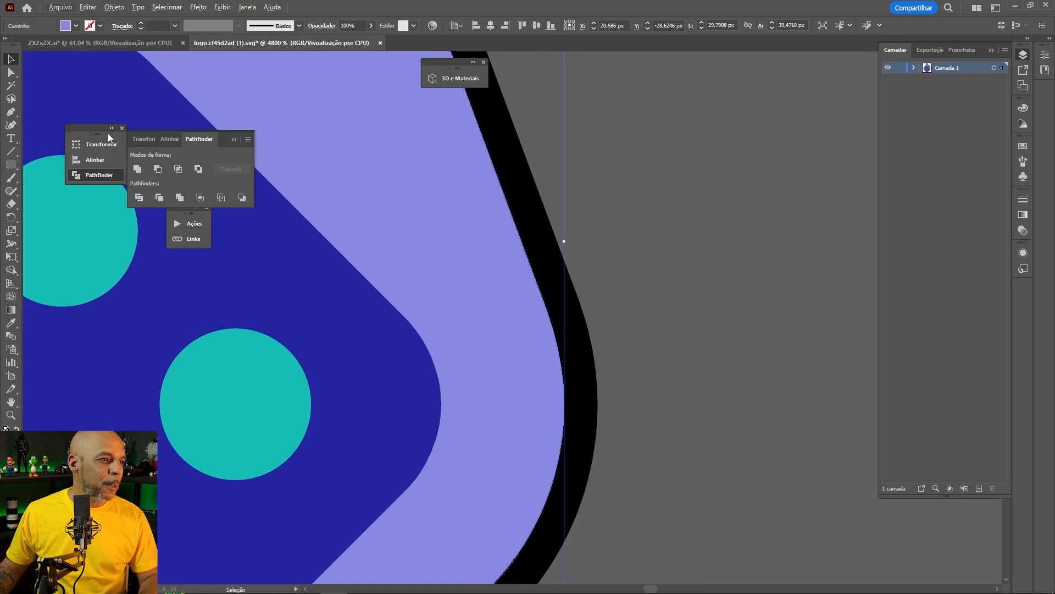
left_click(143, 139)
left_click(238, 163)
left_click(219, 156)
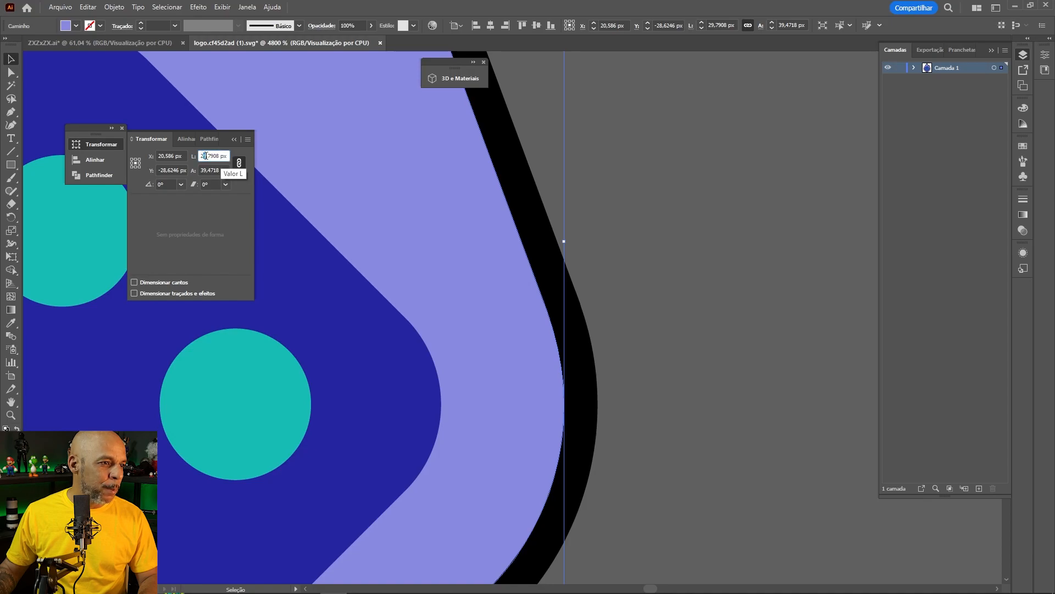
type("1")
key("Return")
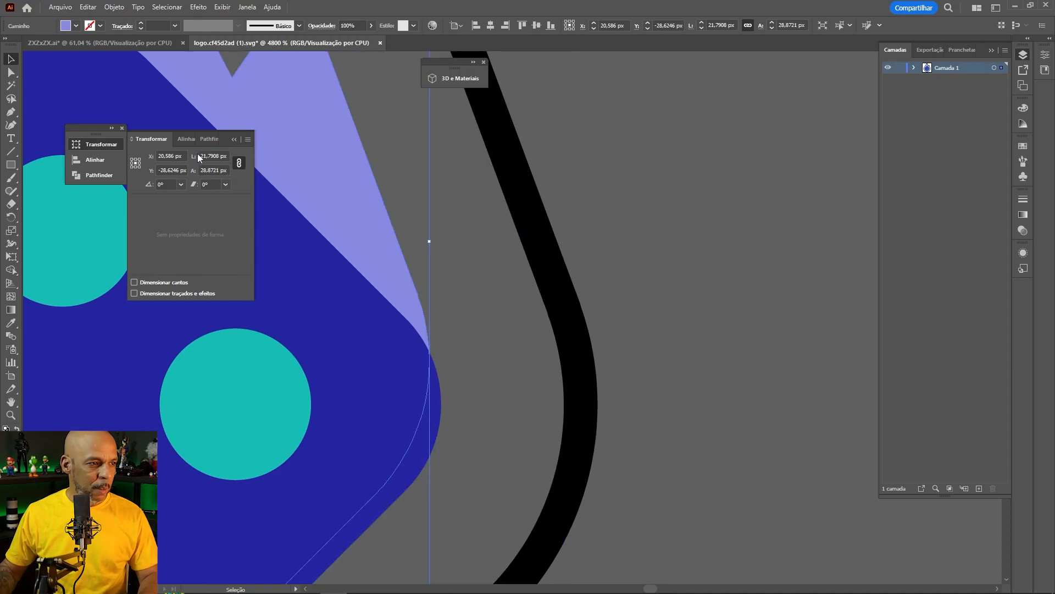
Step: Undo the last width change and set the light purple flame's width to 30,7908 px
key("ctrl+z")
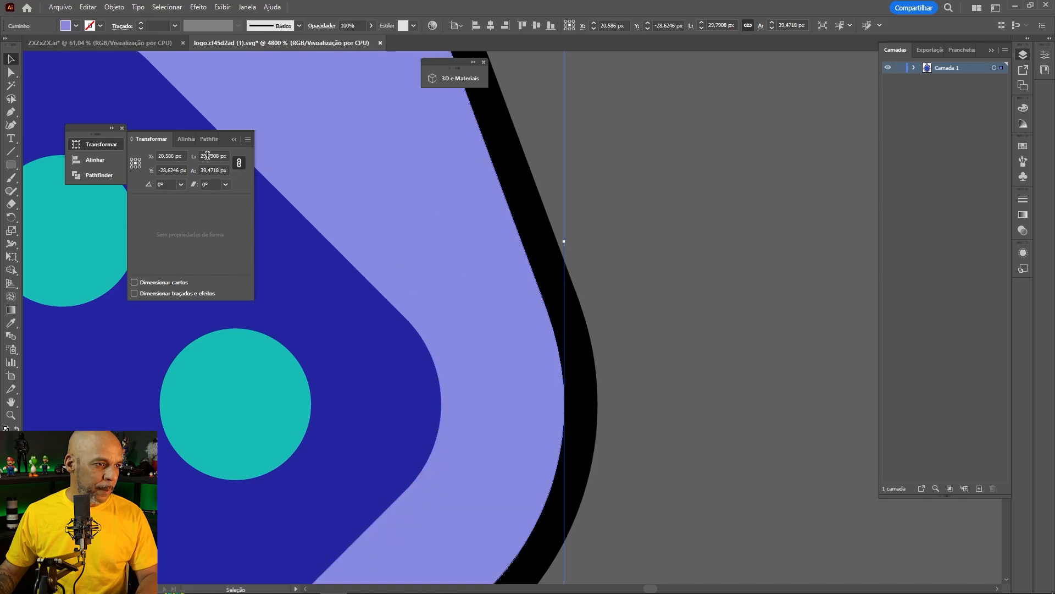
left_click(207, 156)
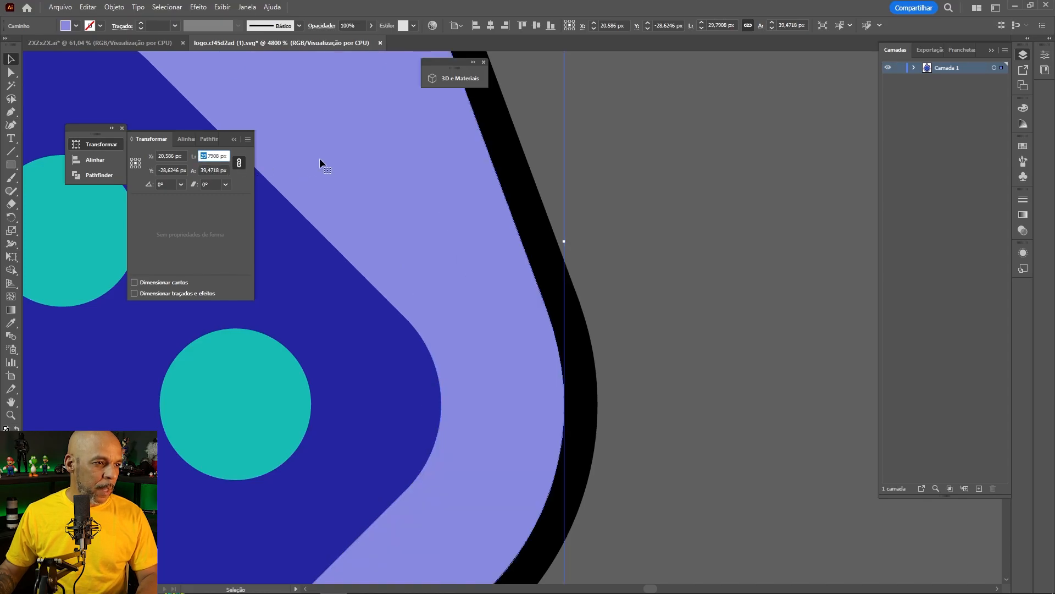
left_click(205, 155)
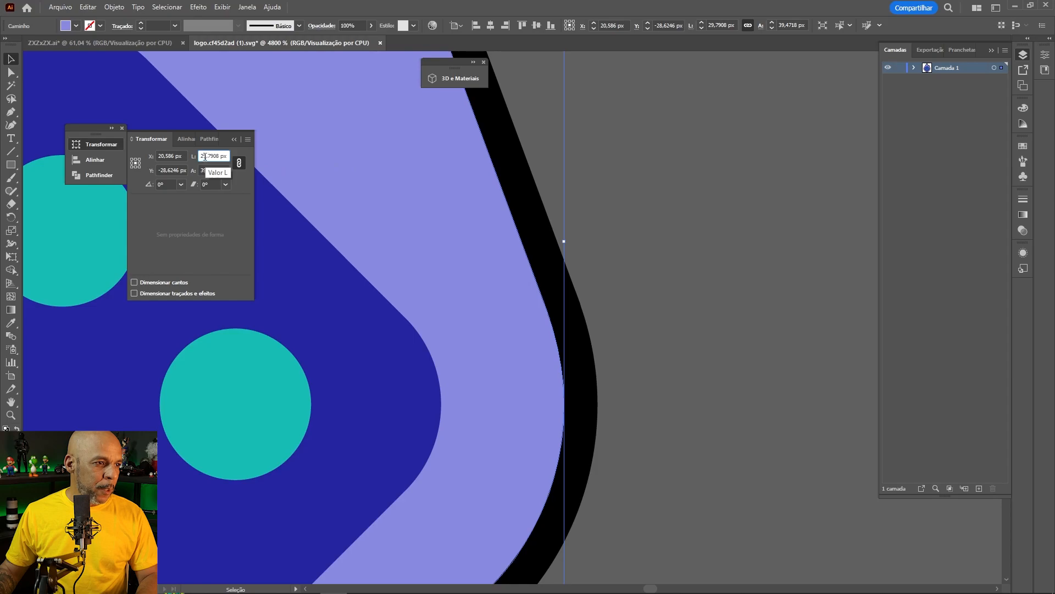
type("30")
key("Return")
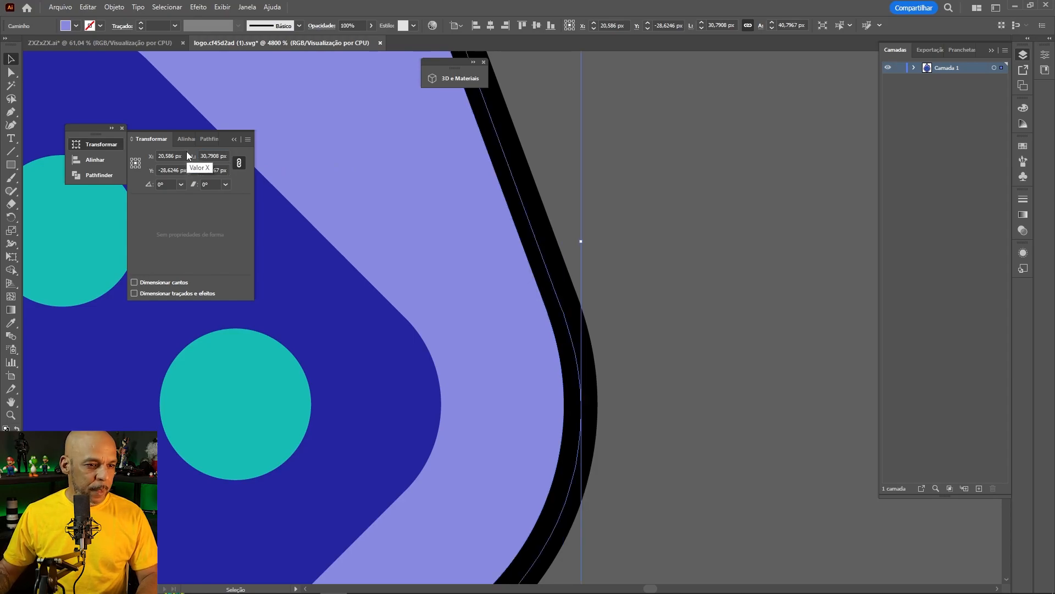
Step: Set the light purple flame's width to 29,9 px with its proportions linked
left_click(202, 157)
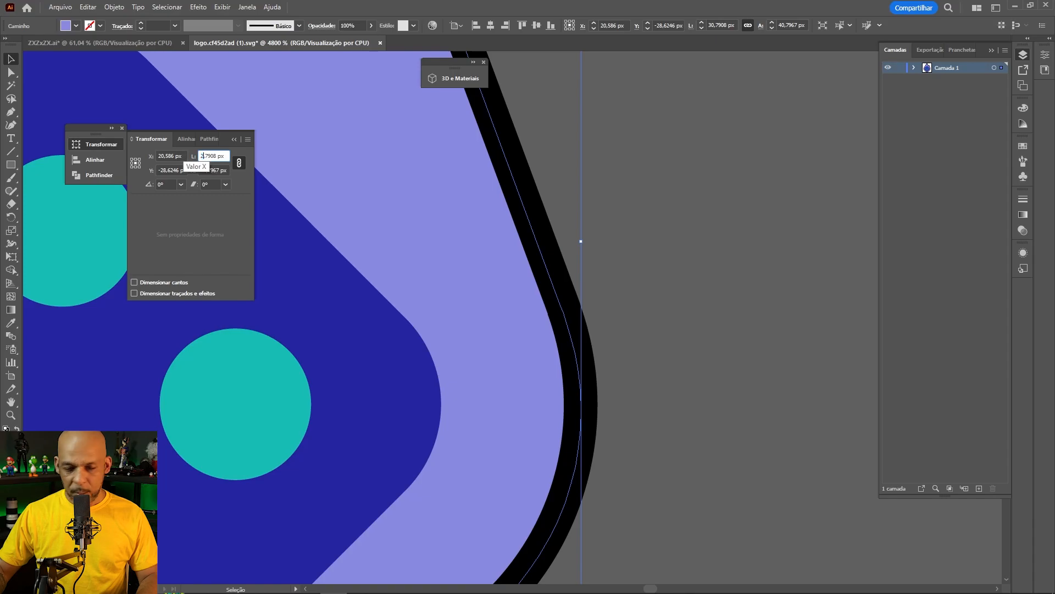
key("Down")
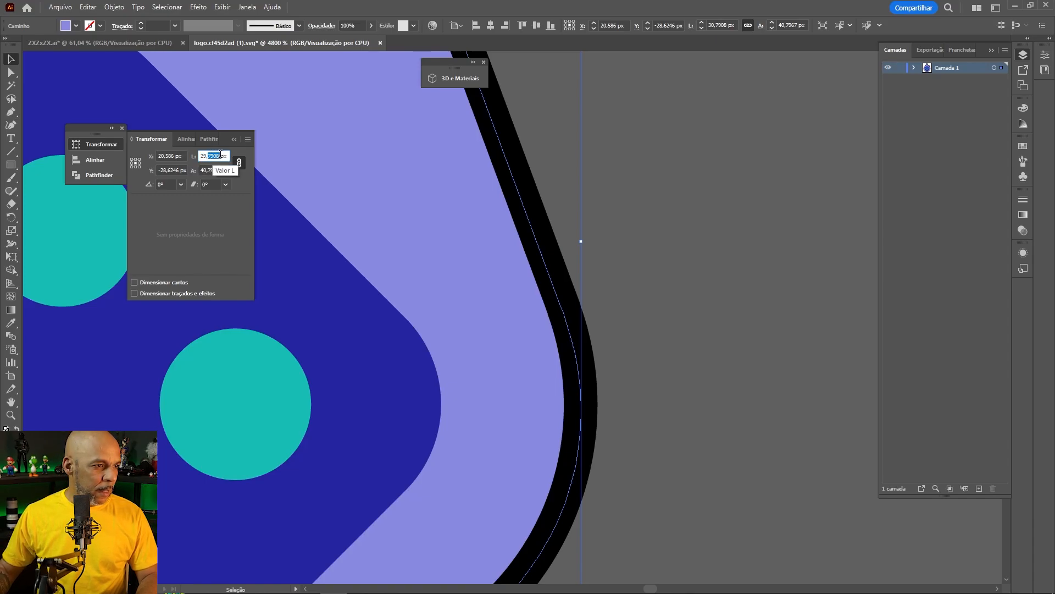
type("9")
key("Return")
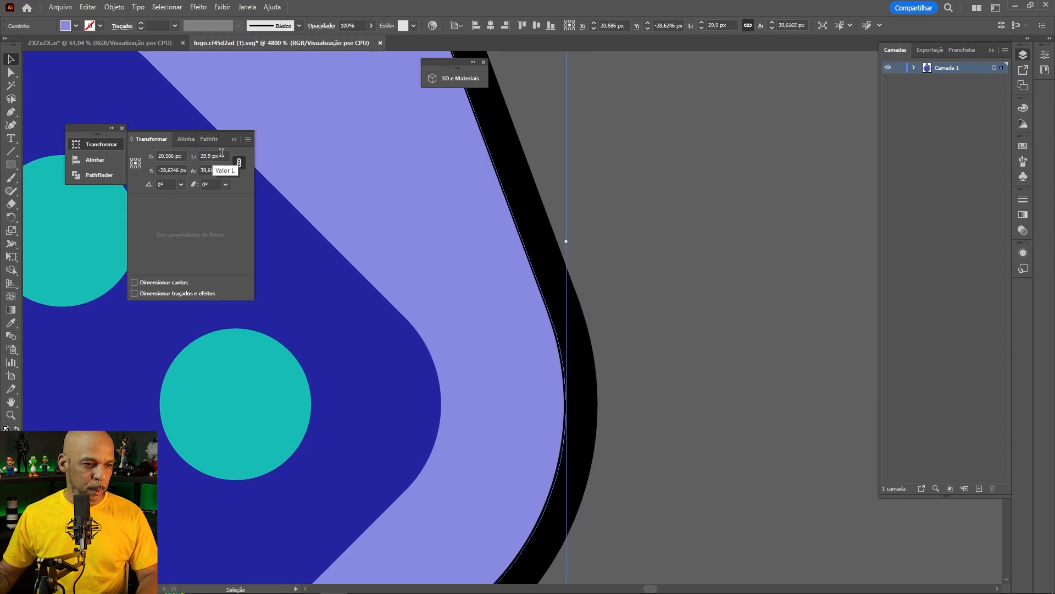
Step: Examine how the resized flame meets the black outline at its tips, then view the whole logo
left_click(692, 269)
scroll(494, 286, "up", 11)
left_click(503, 274)
left_click_drag(427, 181, 593, 268)
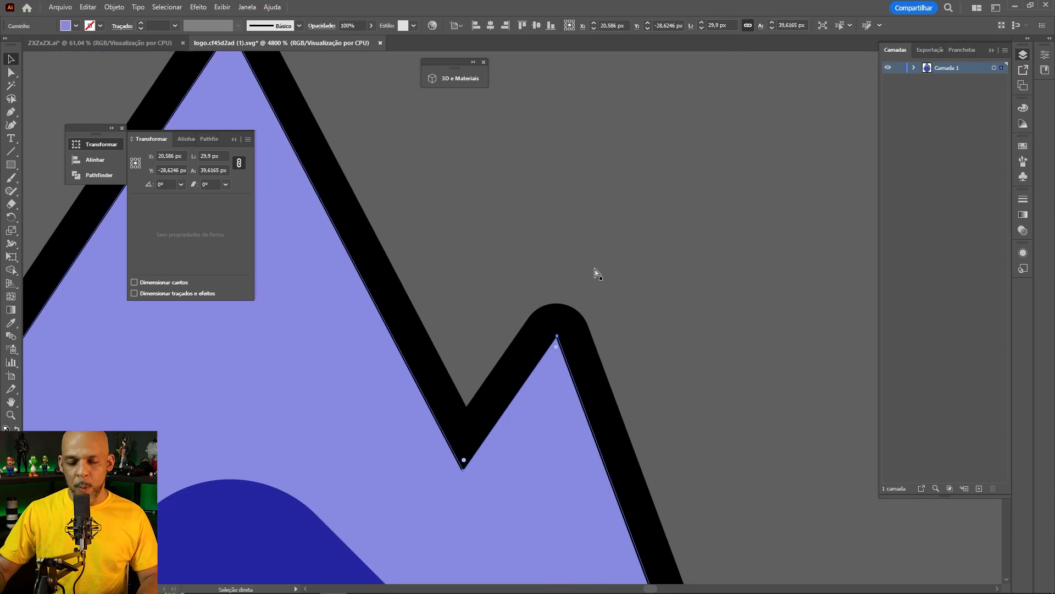
key("ctrl+minus")
key("ctrl+minus")
key("ctrl+minus")
key("ctrl+minus")
left_click_drag(736, 286, 695, 279)
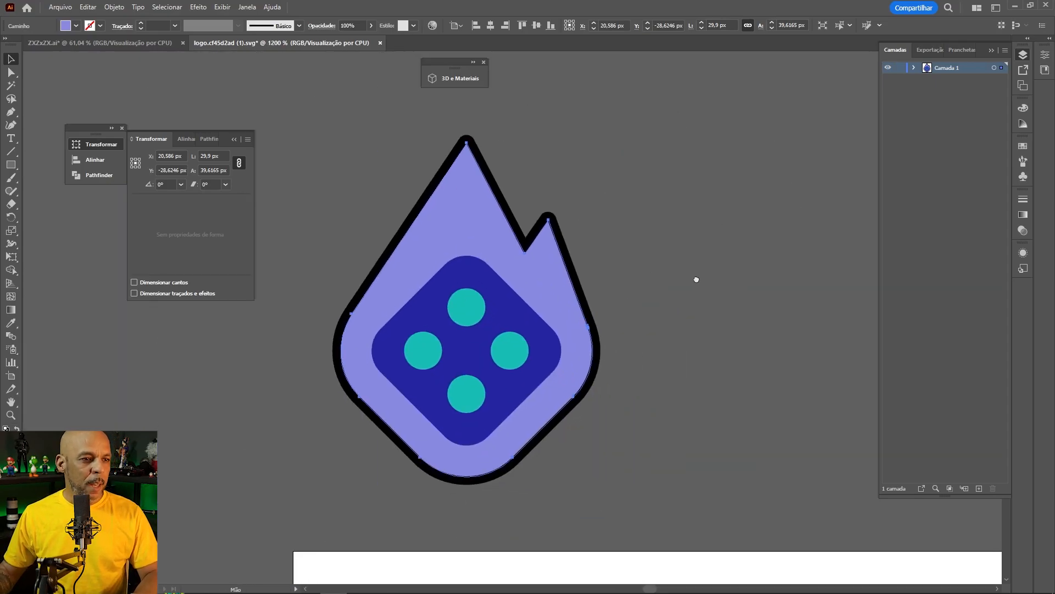
Step: Copy the entire logo with its outline, switch to Photoshop and paste it into the blank document as layers
left_click_drag(321, 142, 661, 496)
key("a")
key("v")
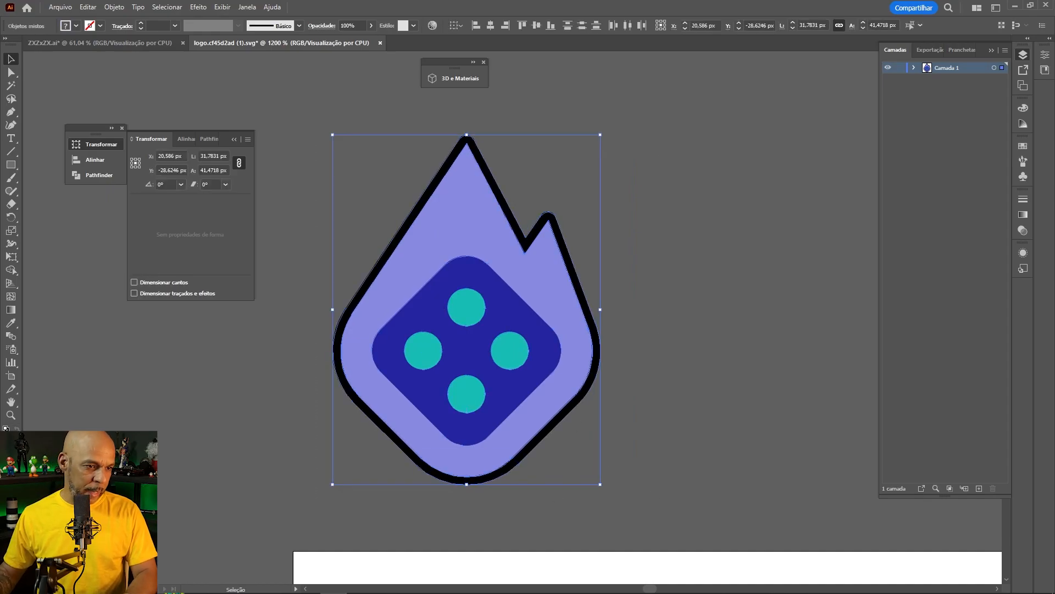
left_click(282, 585)
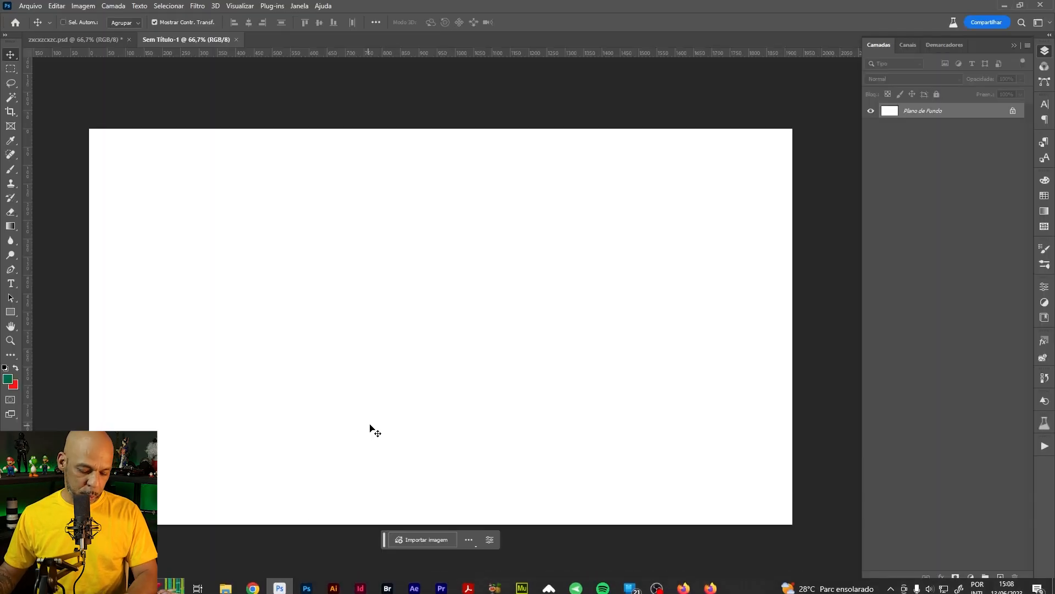
key("ctrl+v")
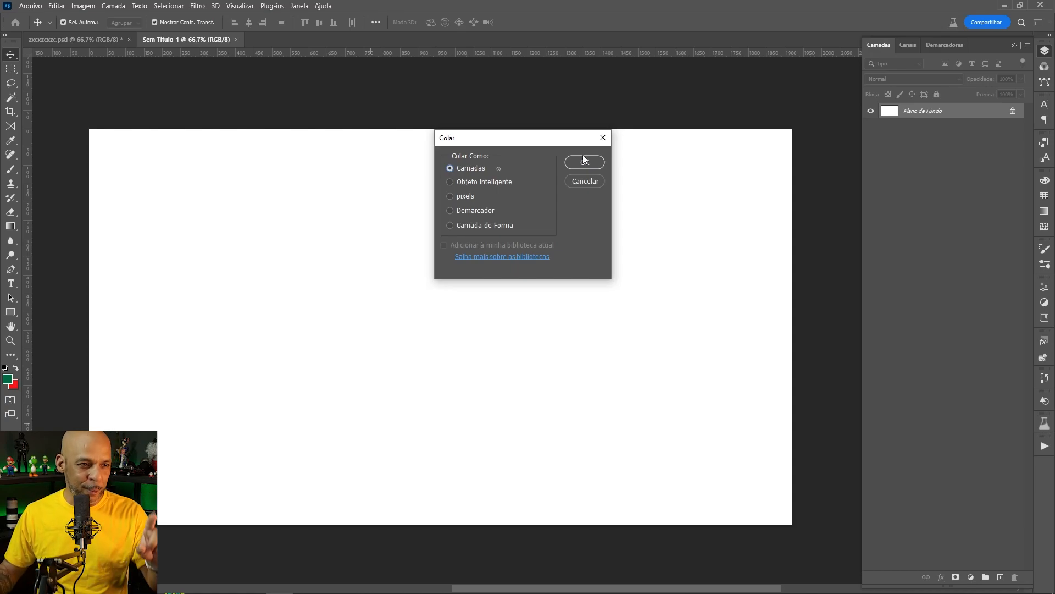
left_click(583, 163)
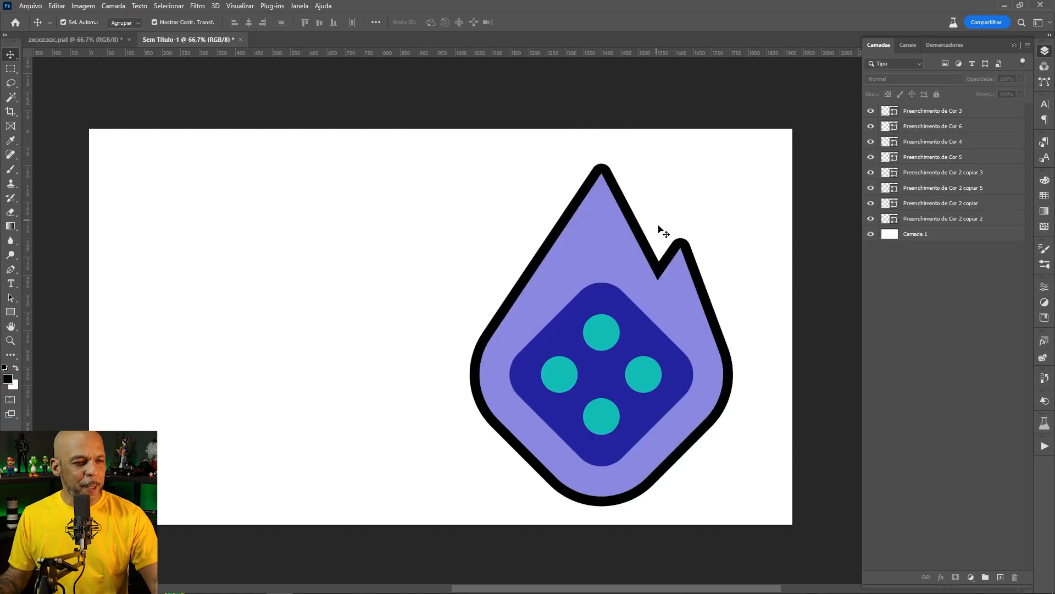
Step: Inspect the pasted shape layers, select the black outline layer and hide and show it to check what it covers
left_click(952, 112)
left_click(938, 128)
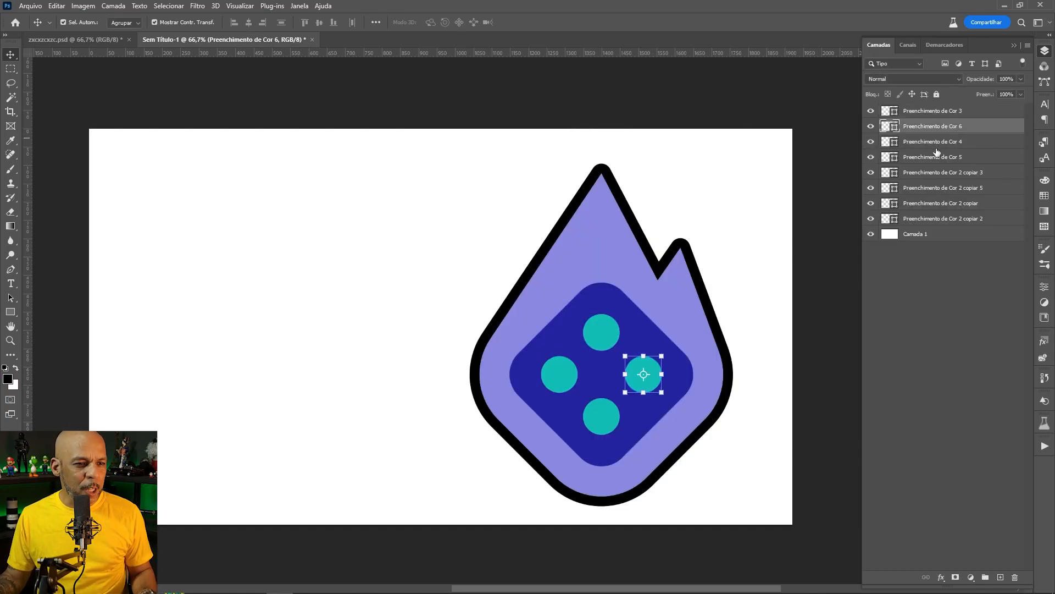
left_click(937, 143)
left_click(907, 221)
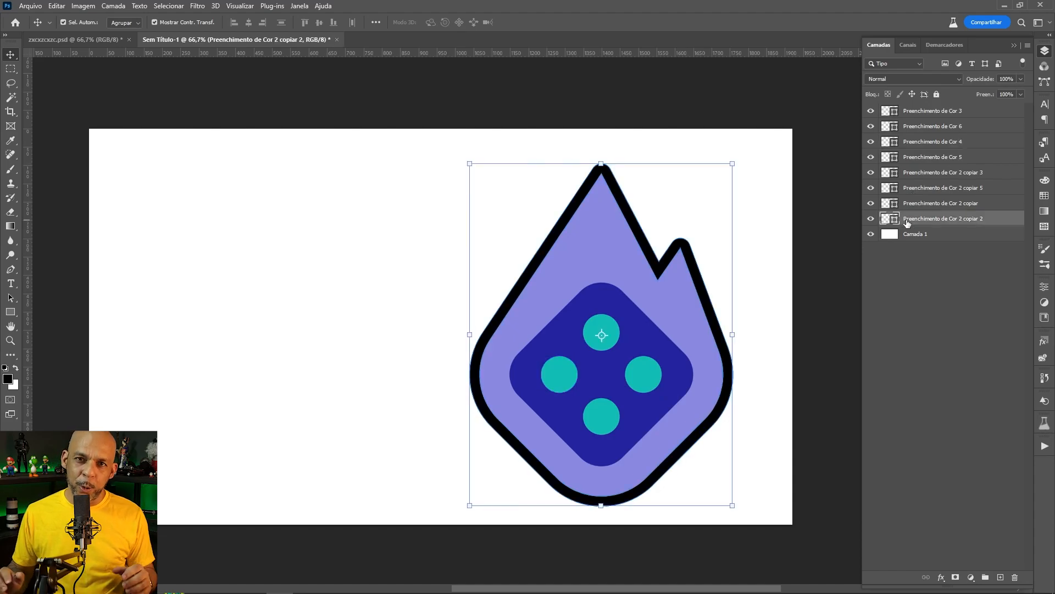
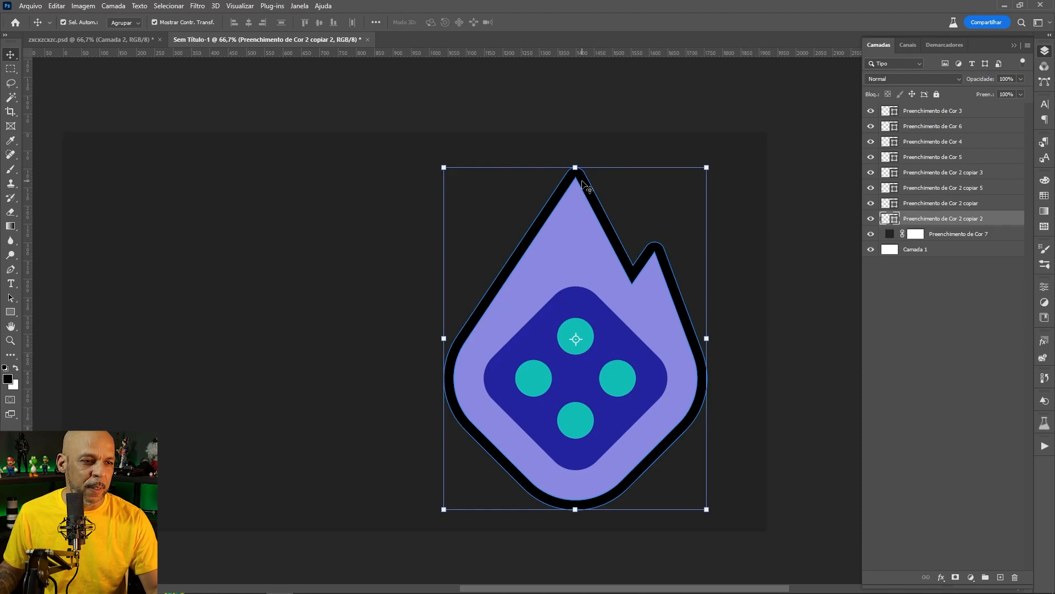
left_click(872, 218)
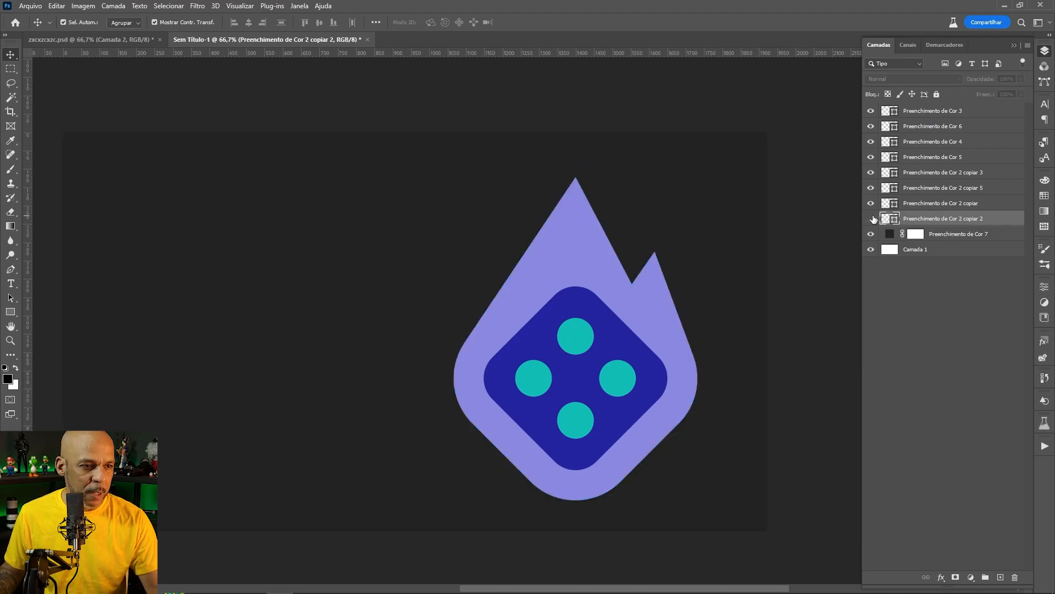
left_click(871, 219)
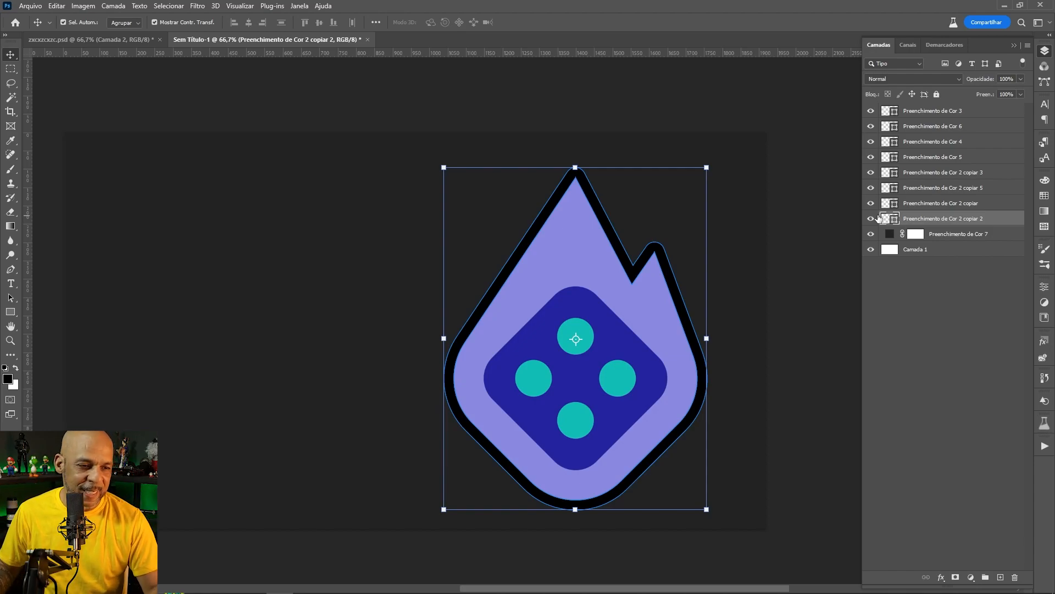
Step: Apply the saved gold layer style to the black outline layer
left_click(1046, 343)
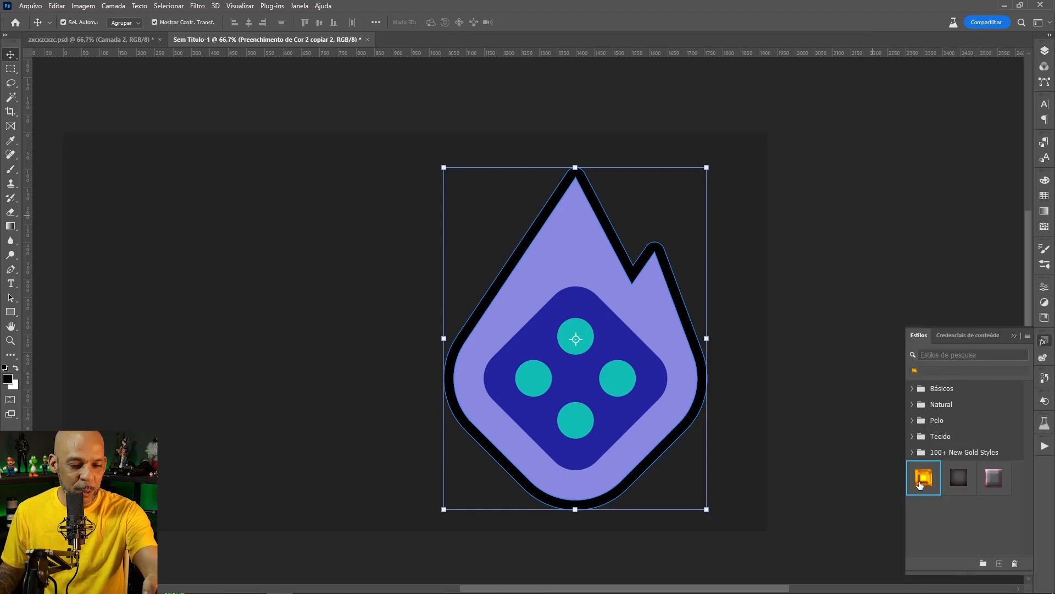
left_click(920, 483)
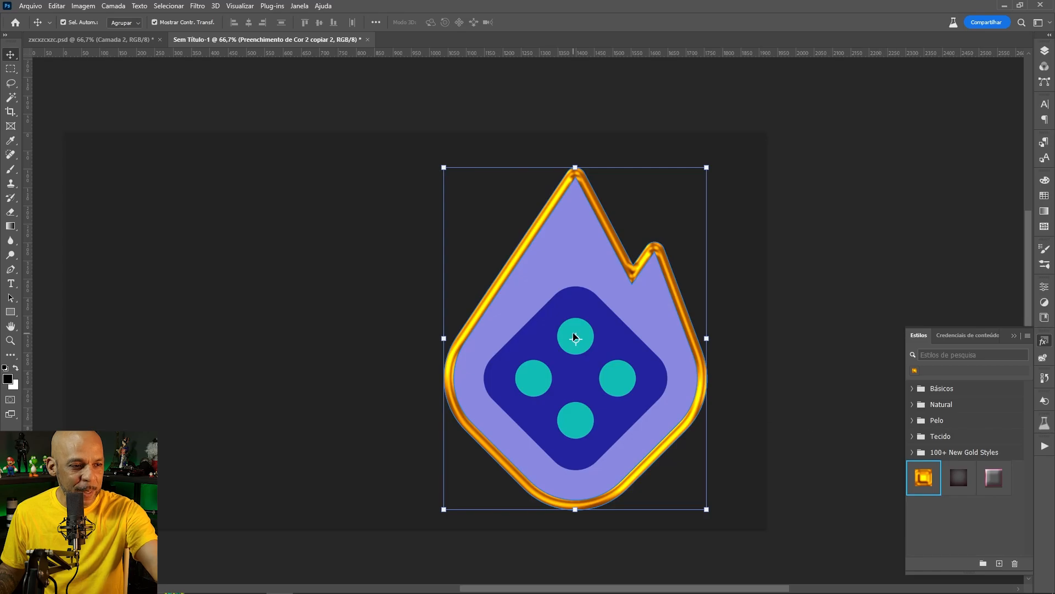
left_click(1044, 52)
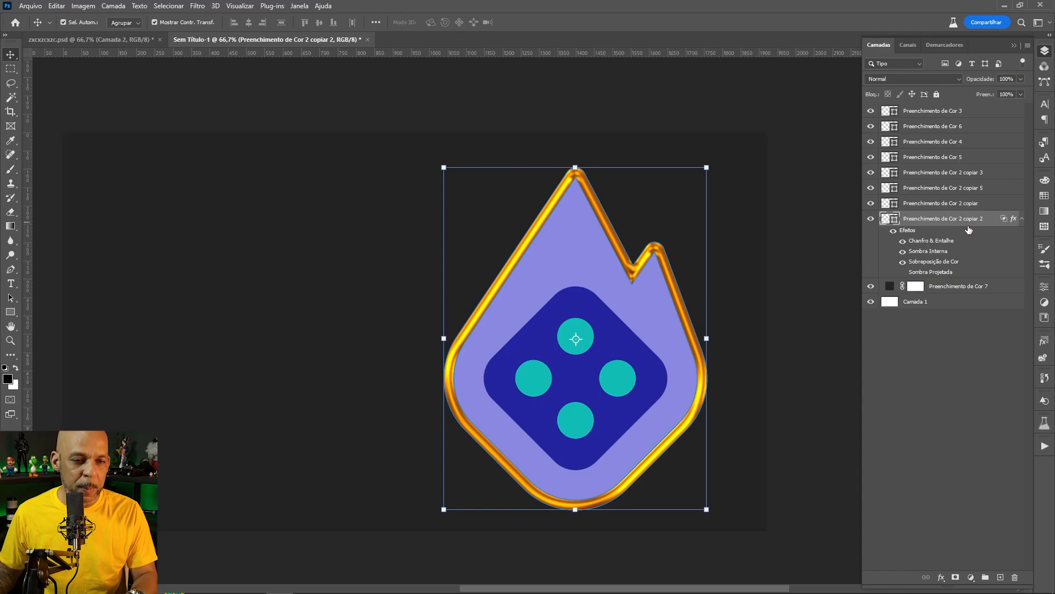
Step: Hide the gold outline layer, duplicate it, clear the copy's layer style and show the plain black copy
left_click(870, 218)
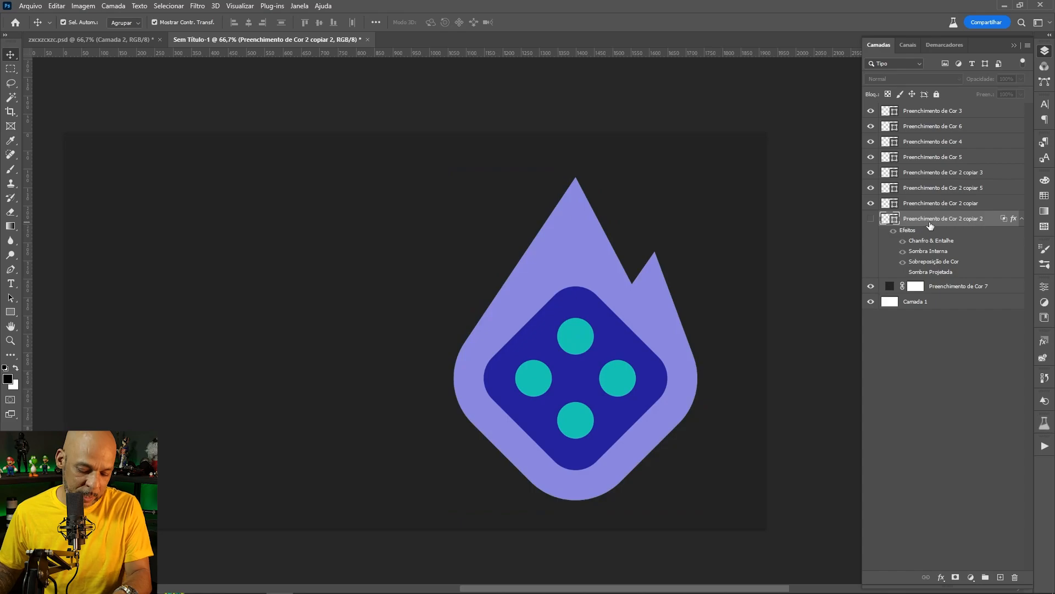
key("ctrl+j")
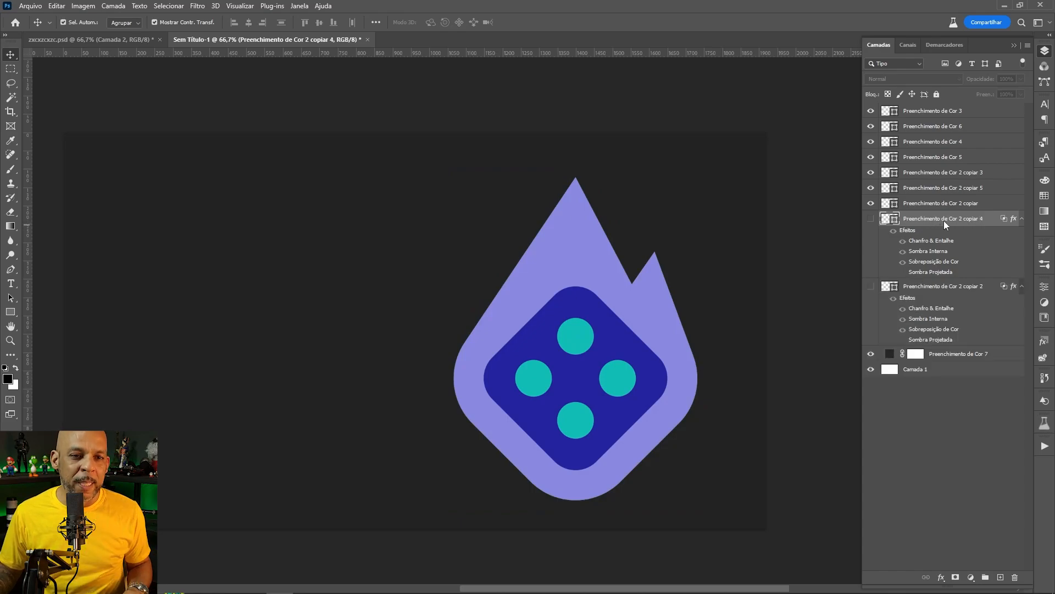
right_click(945, 220)
left_click(879, 434)
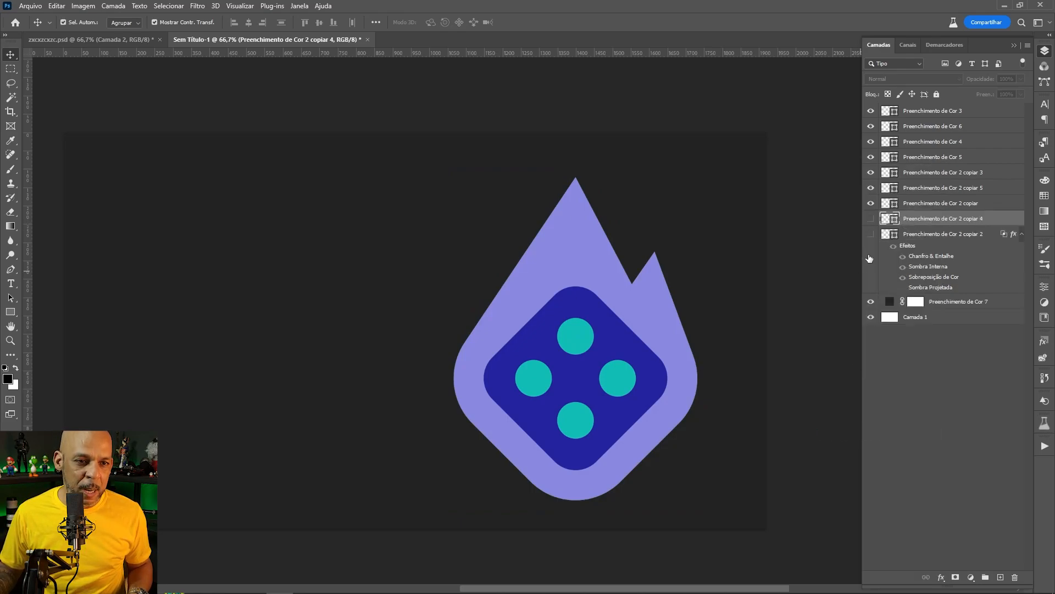
left_click(871, 219)
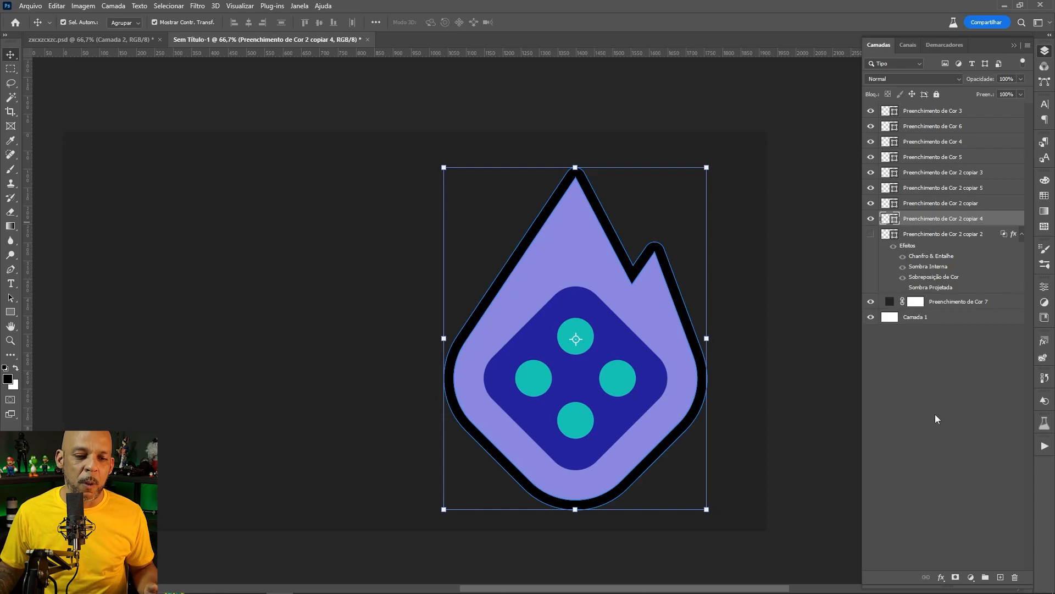
left_click(942, 577)
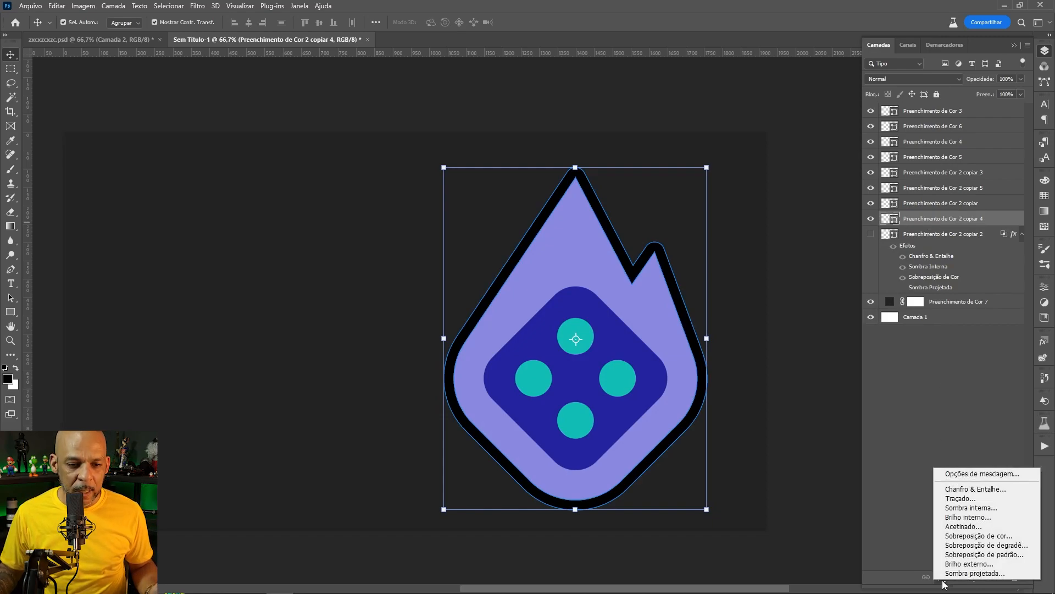
left_click(972, 489)
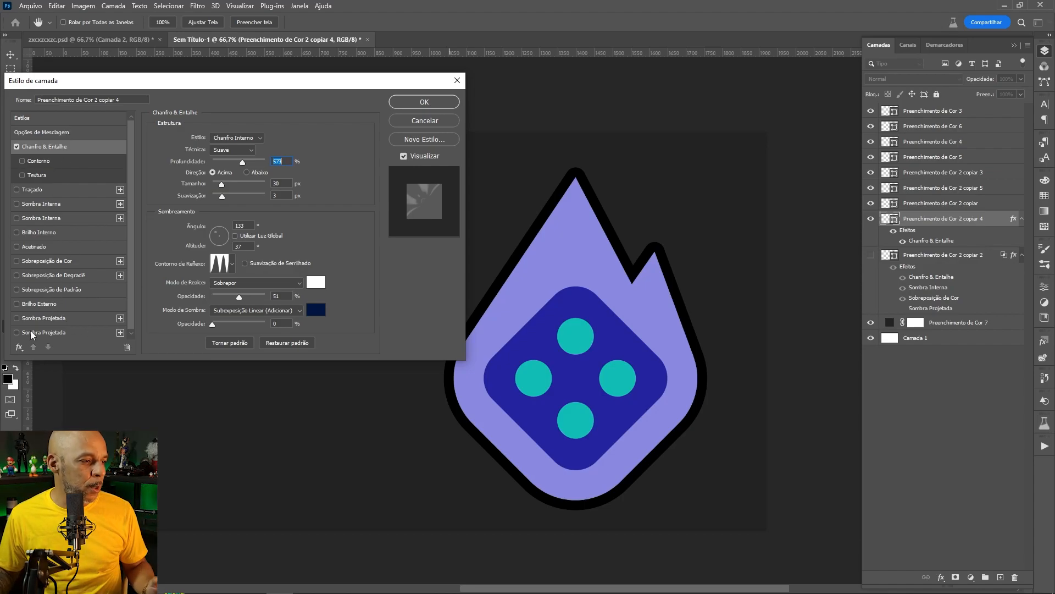
left_click(20, 347)
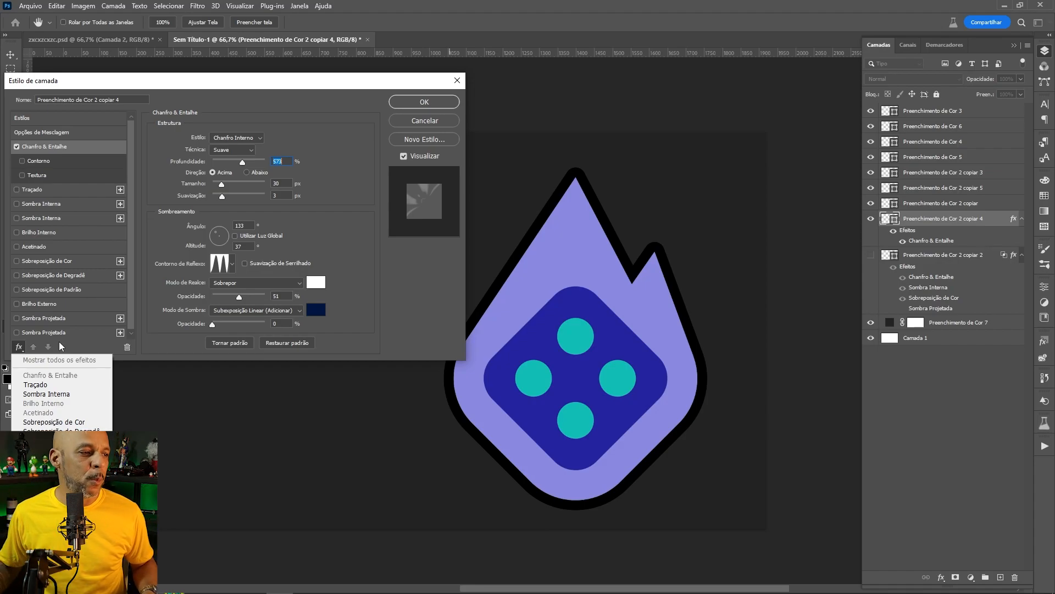
left_click(428, 121)
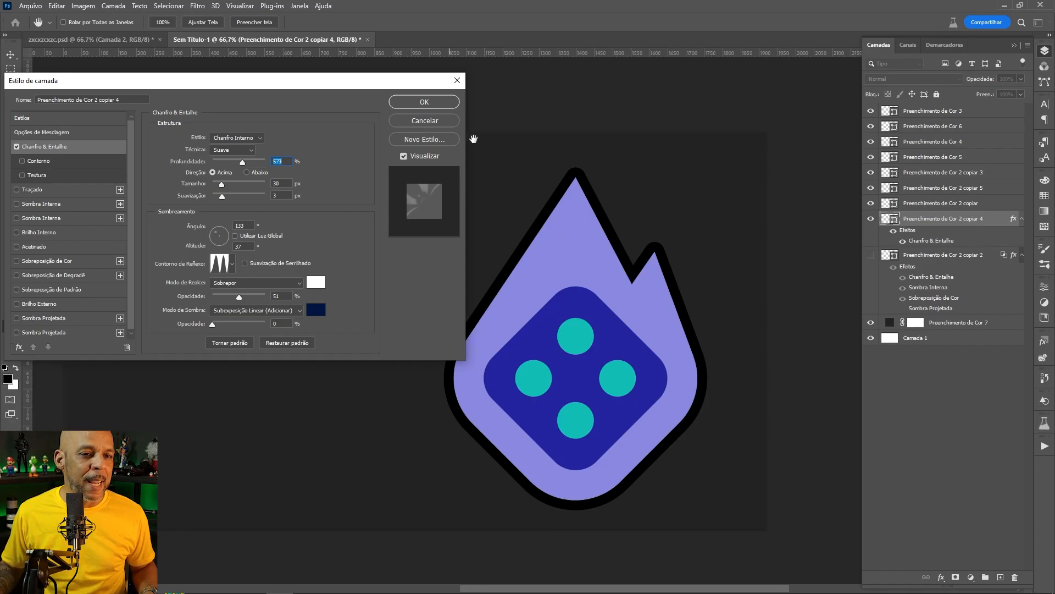
left_click(443, 124)
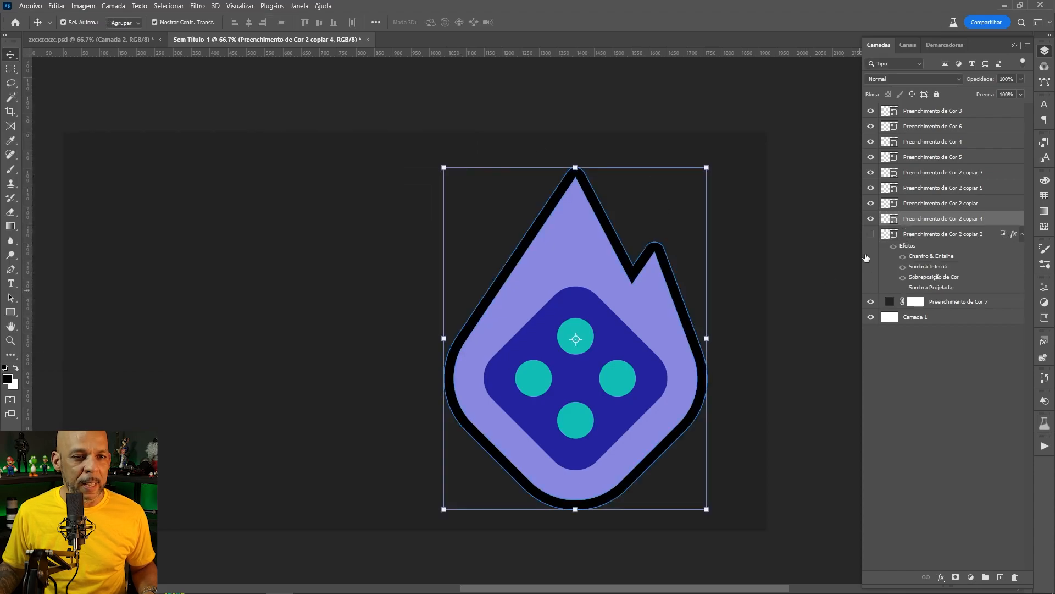
Step: Hide the plain black outline copy, show the gold-styled outline and select its layer
left_click(870, 218)
left_click(870, 233)
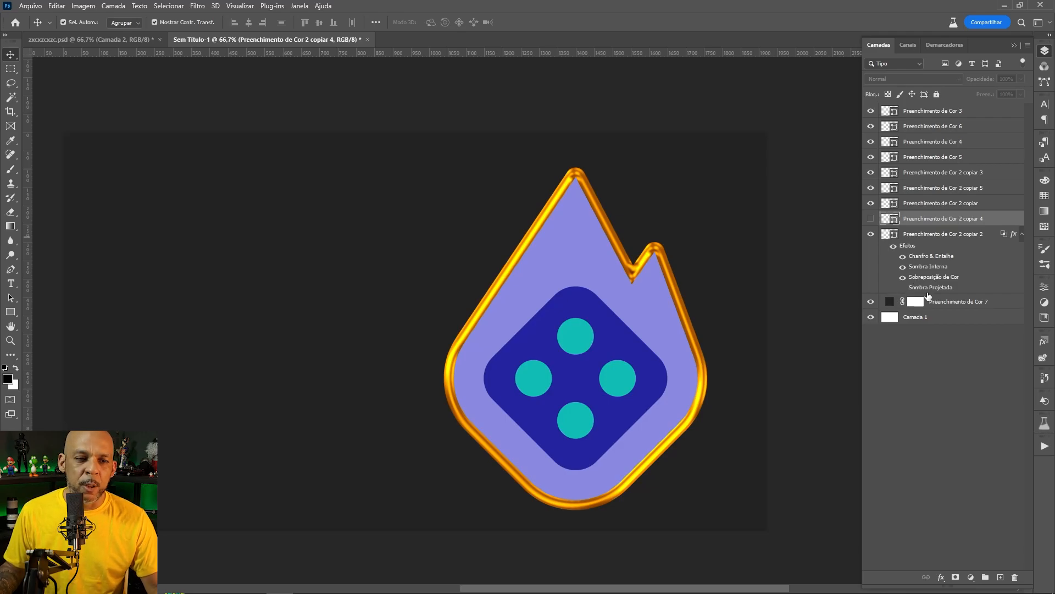
left_click(907, 246)
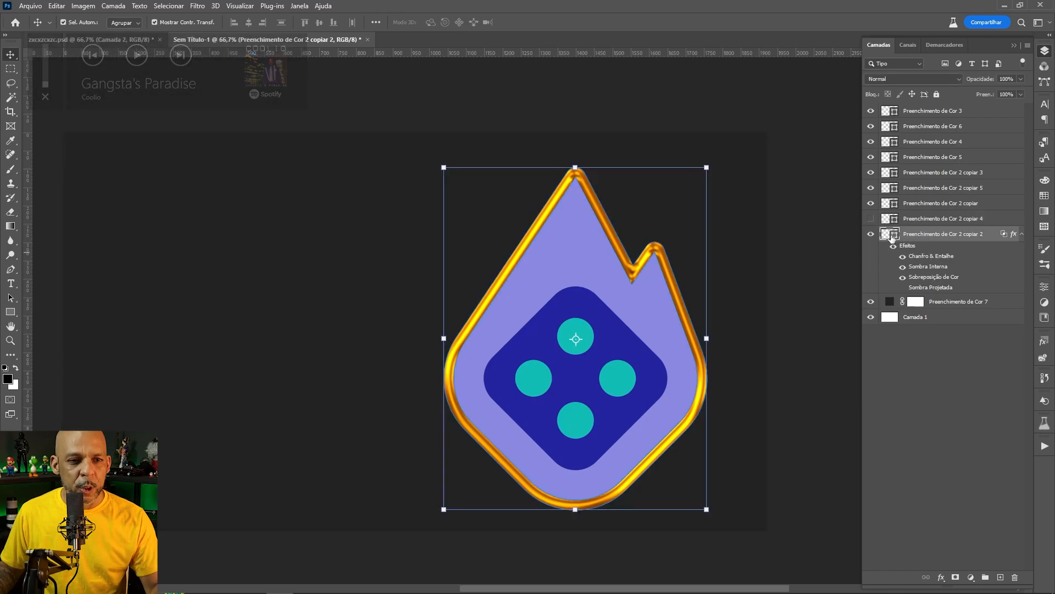
Step: Examine the Bevel & Emboss settings of layer Preenchimento de Cor 2 copiar 2, including the highlight and shadow colour codes
double_click(907, 246)
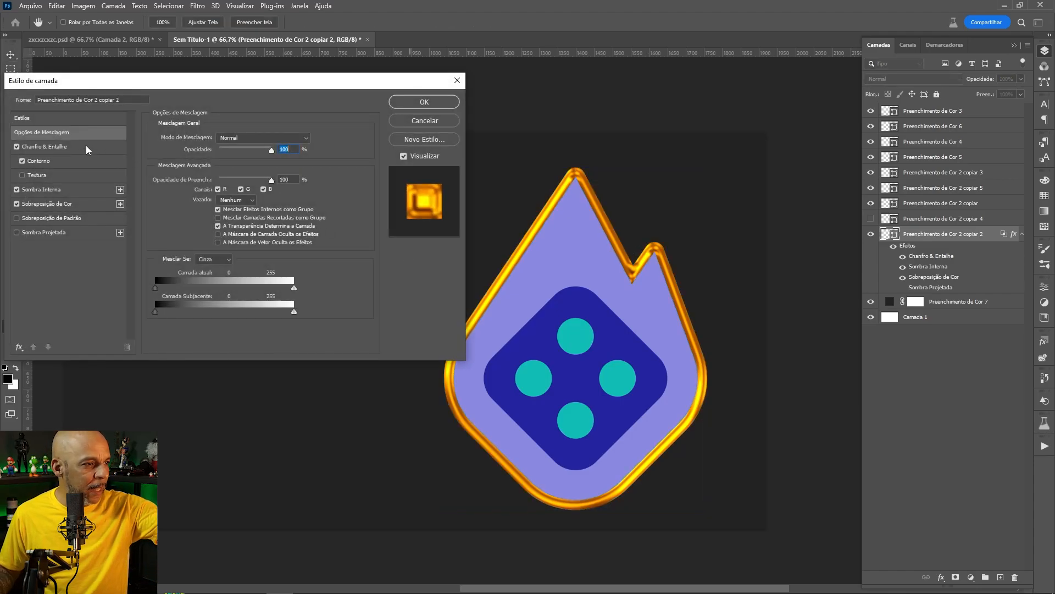
left_click(45, 147)
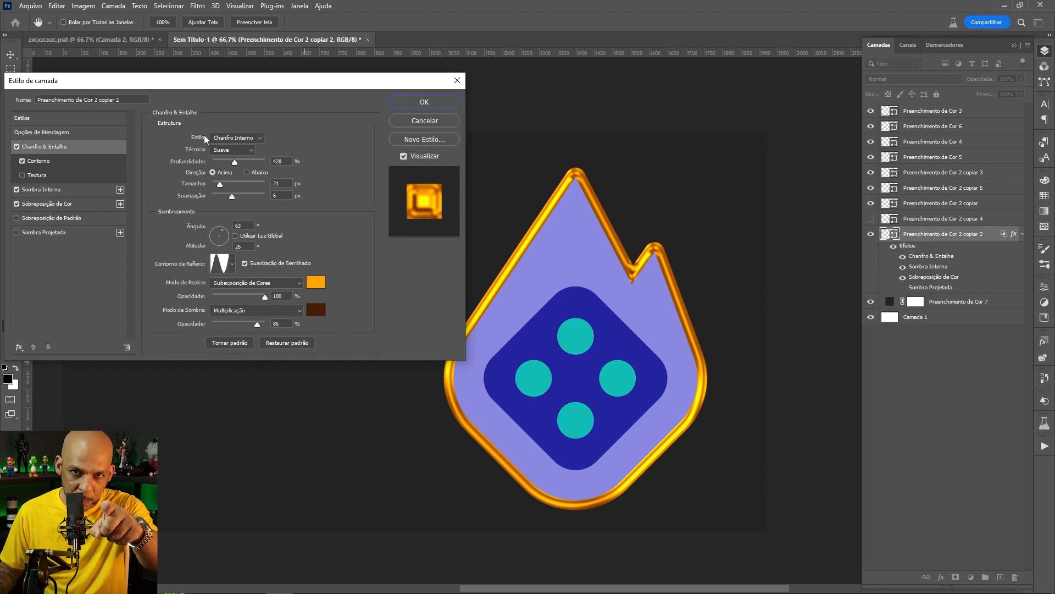
left_click(316, 282)
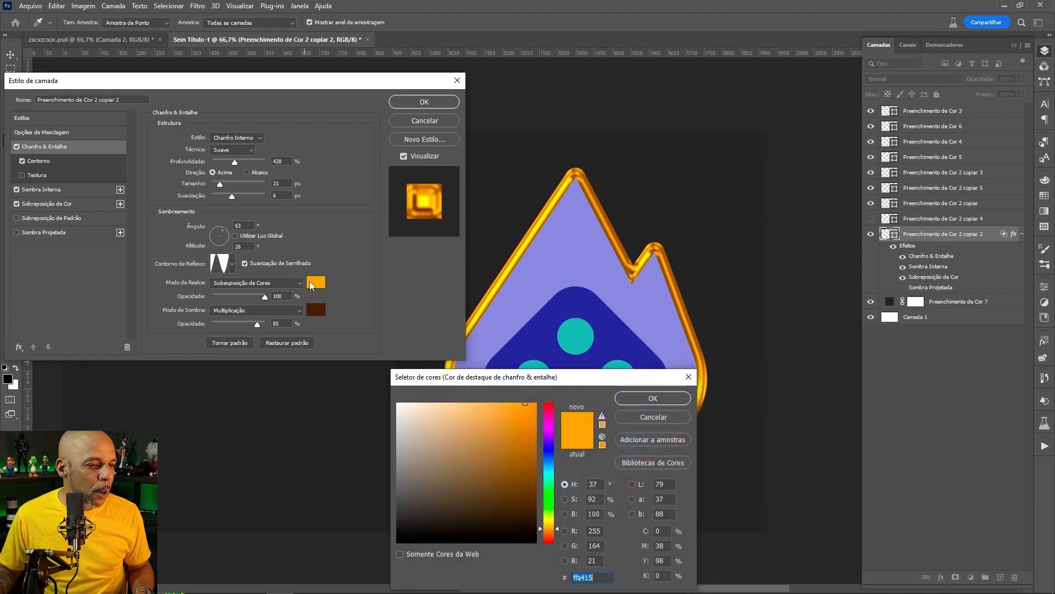
left_click(594, 579)
left_click_drag(579, 577, 562, 574)
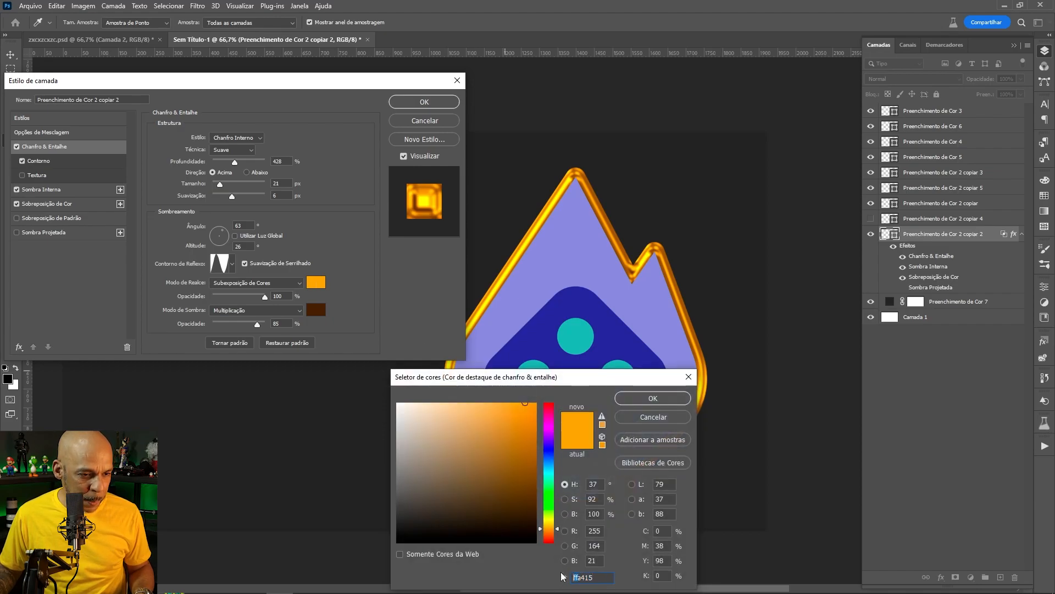
left_click(643, 418)
left_click(316, 309)
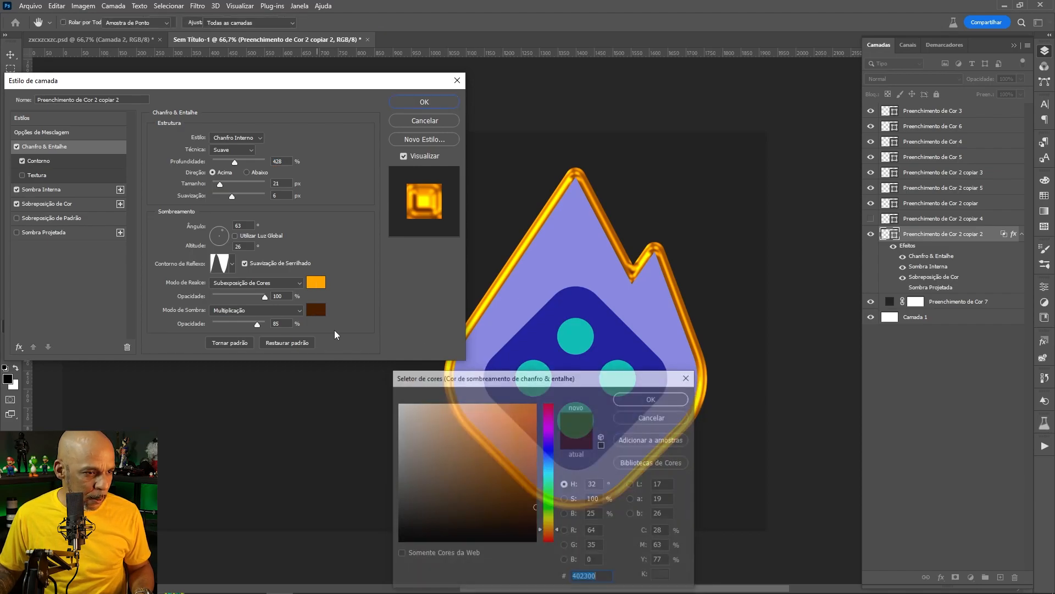
left_click(605, 577)
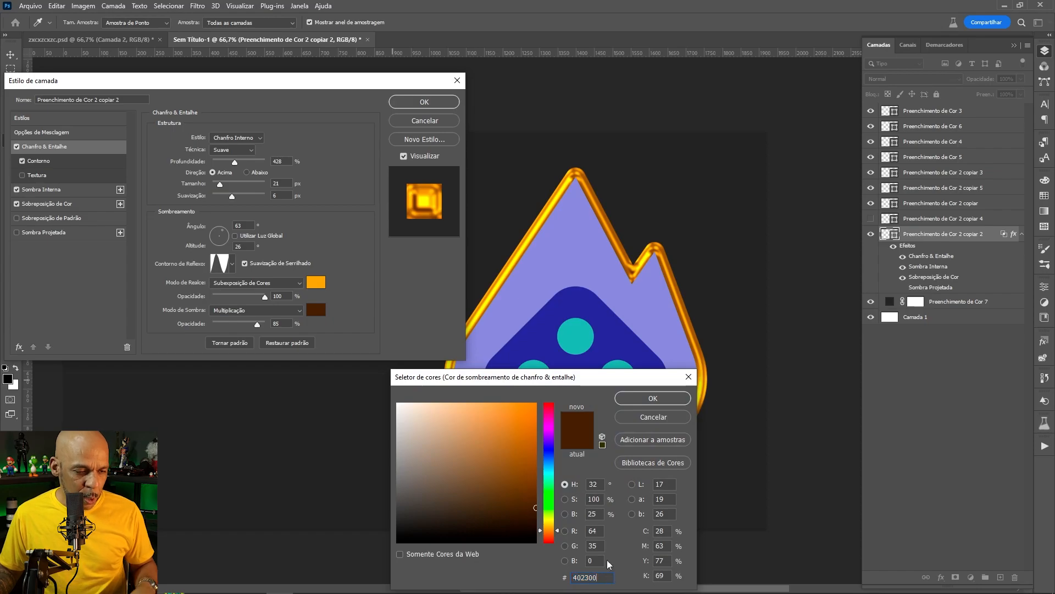
left_click(663, 420)
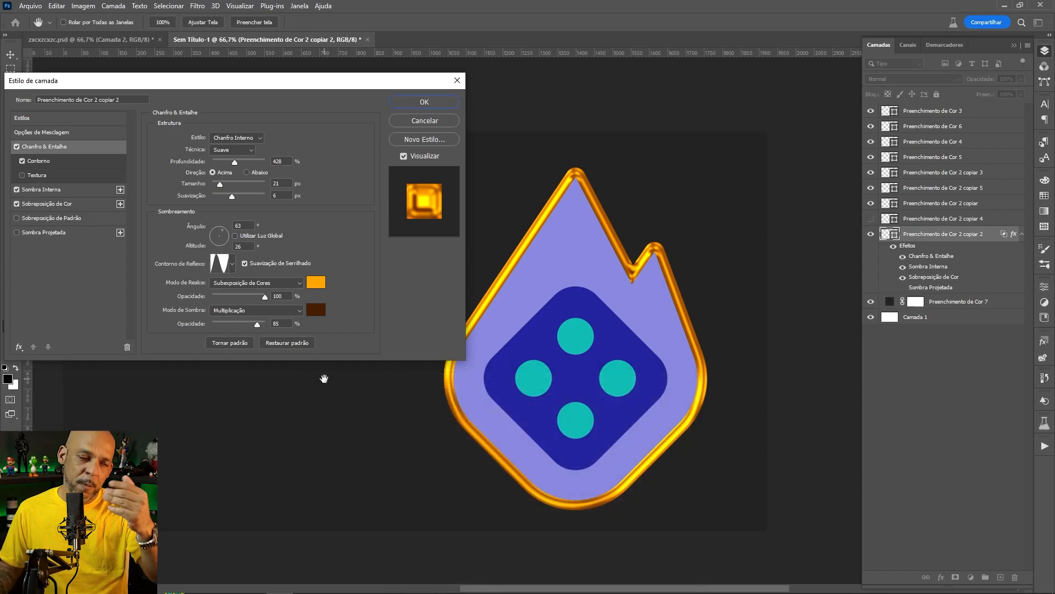
Step: Examine the bevel's Contour settings, including the available contour presets and the custom mapping curve
left_click(39, 161)
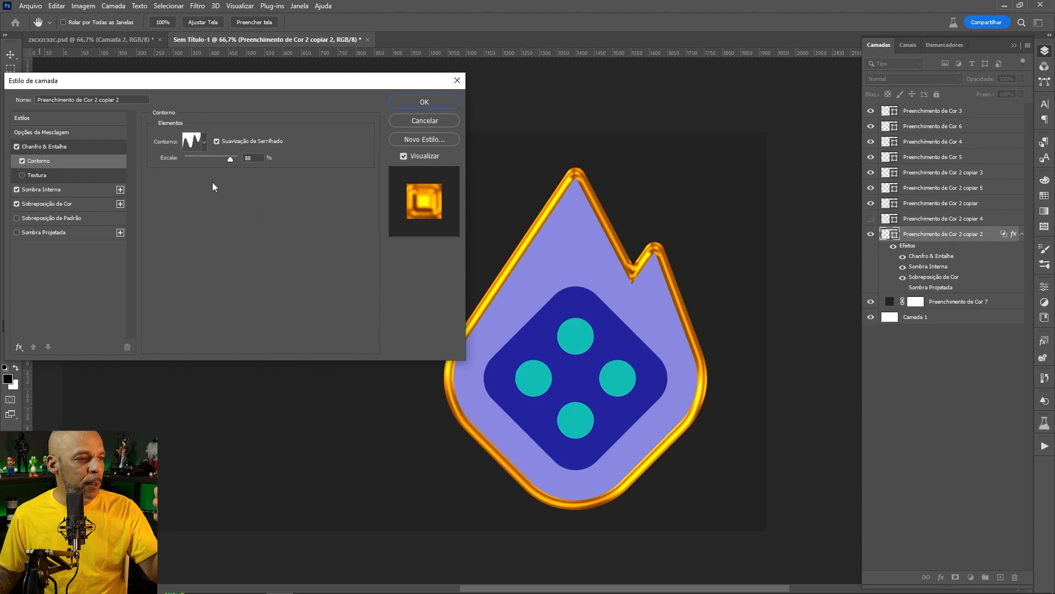
left_click(205, 145)
left_click(204, 147)
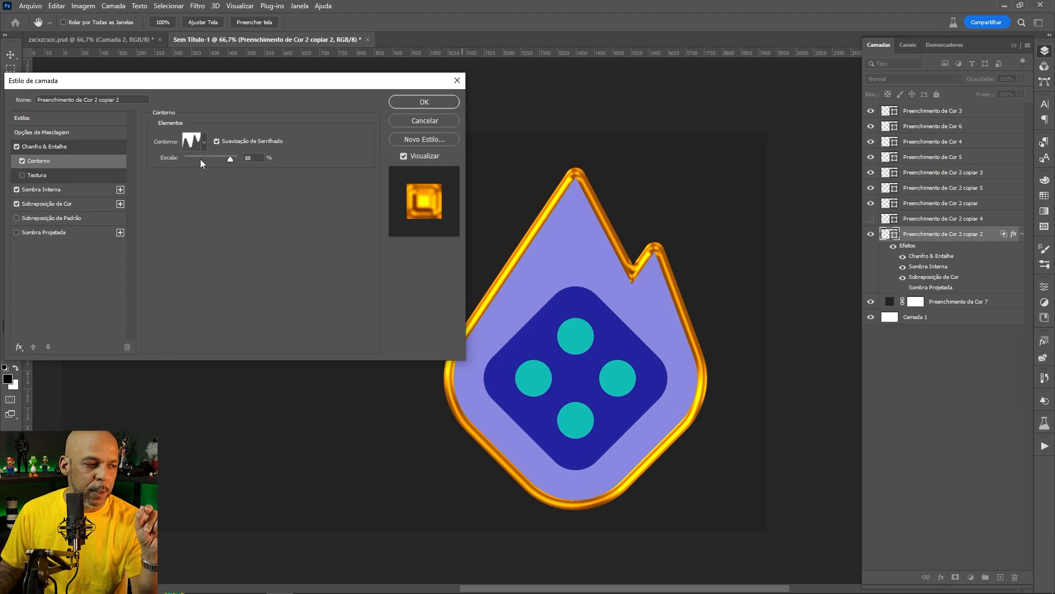
left_click(204, 144)
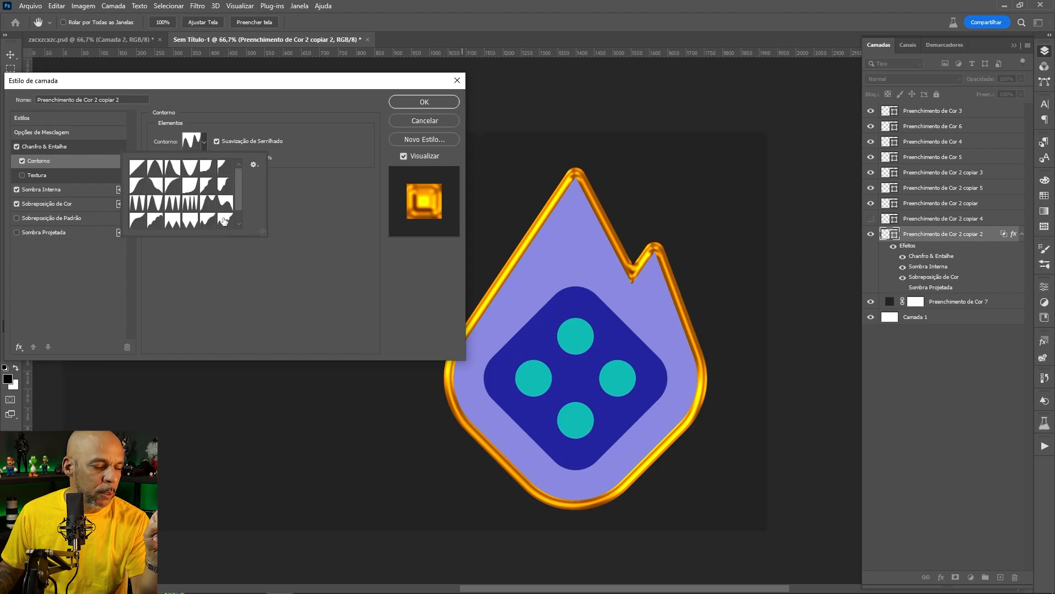
left_click(206, 144)
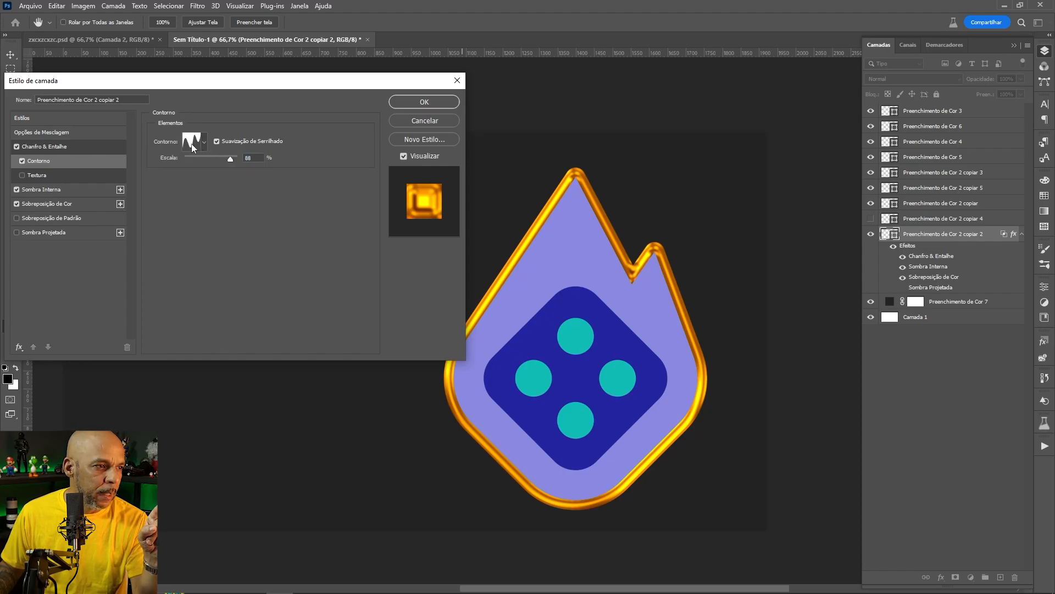
left_click(192, 143)
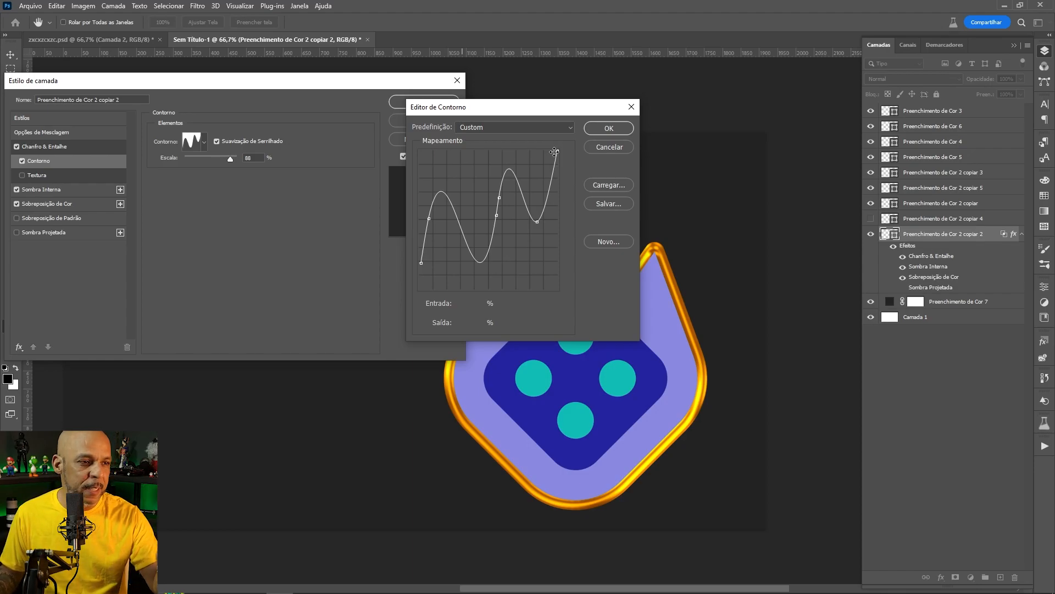
left_click(608, 128)
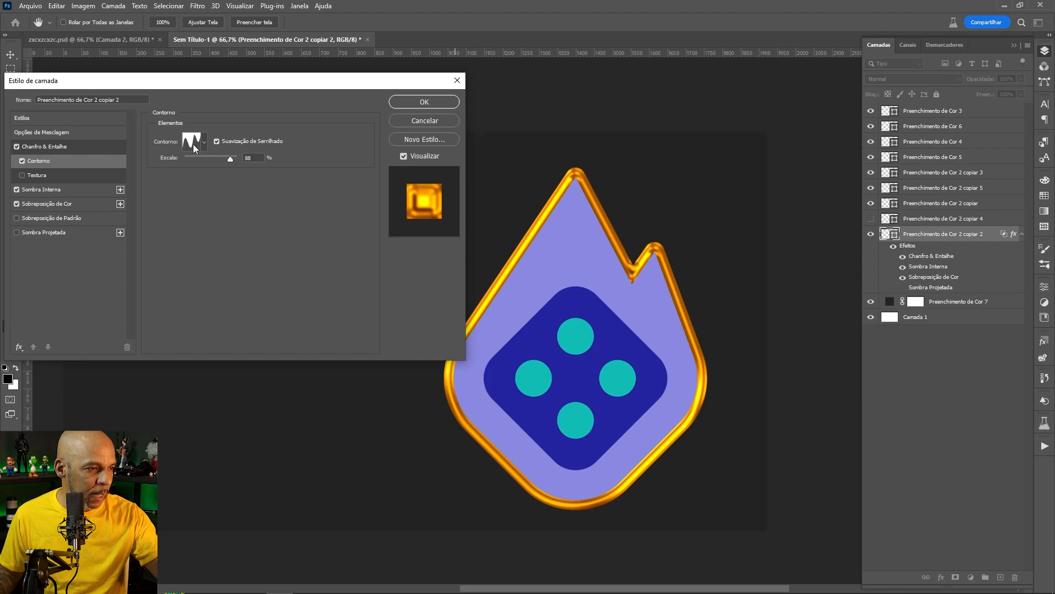
left_click(204, 143)
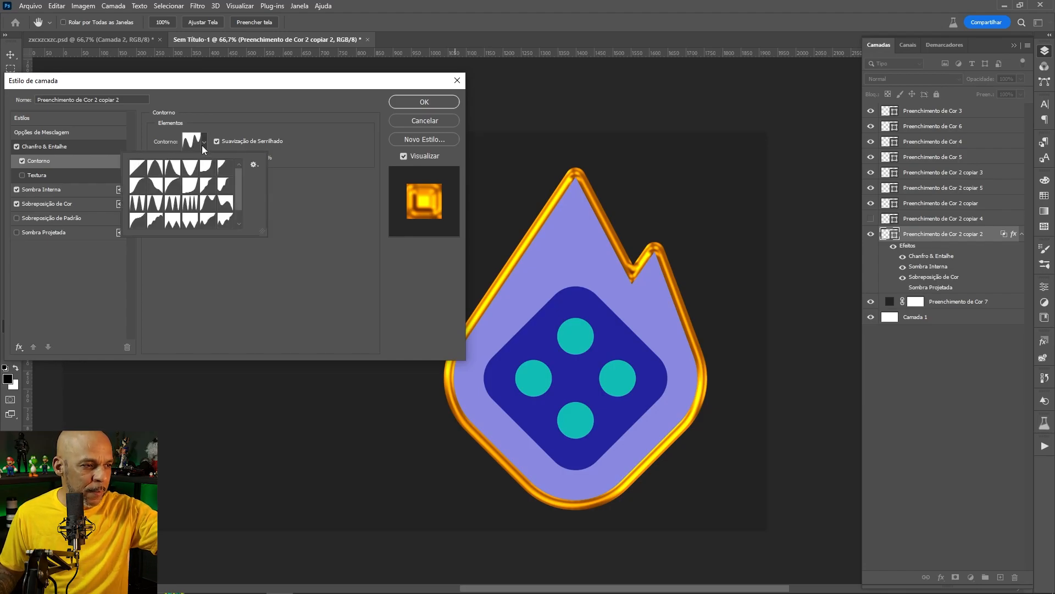
Step: Try adding a point to the first valley of the bevel's contour curve at input 42%, output 18%
left_click(192, 143)
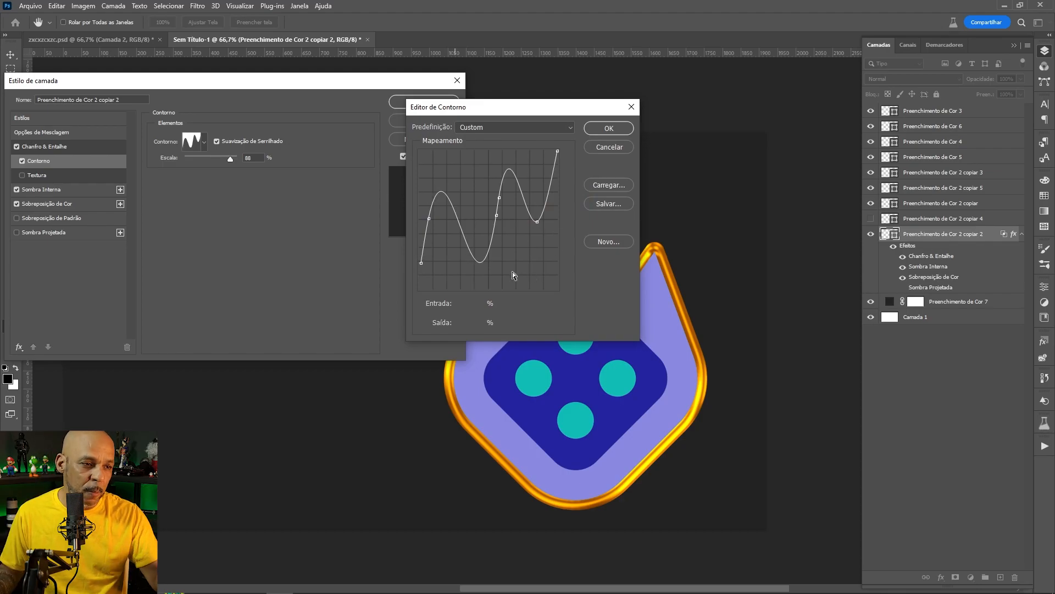
left_click(474, 259)
mouse_move(474, 259)
left_mouse_down()
mouse_move(469, 222)
mouse_move(477, 282)
mouse_move(476, 237)
mouse_move(477, 265)
left_mouse_up()
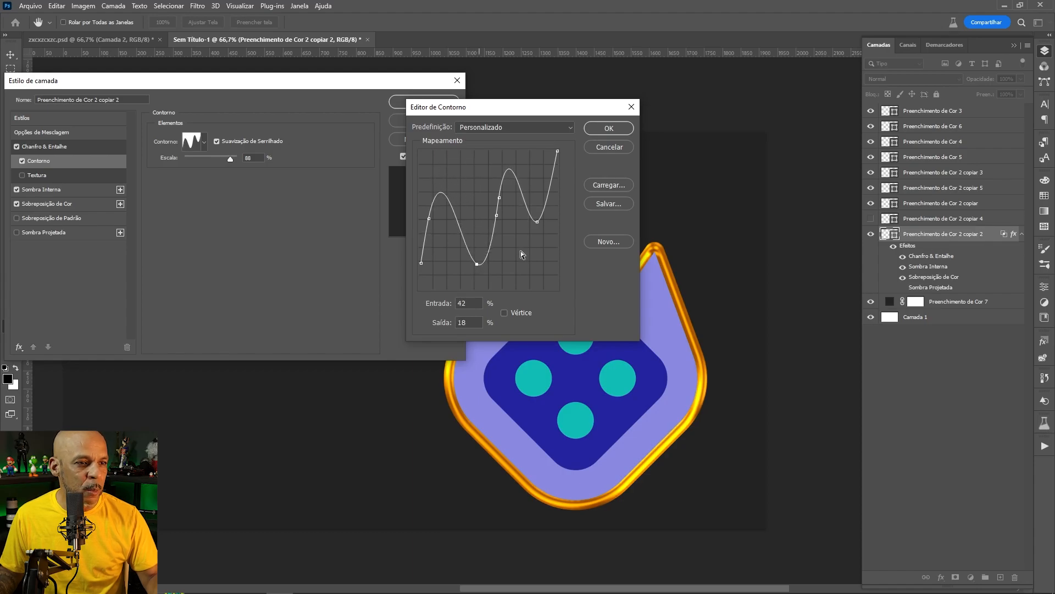
left_click(605, 129)
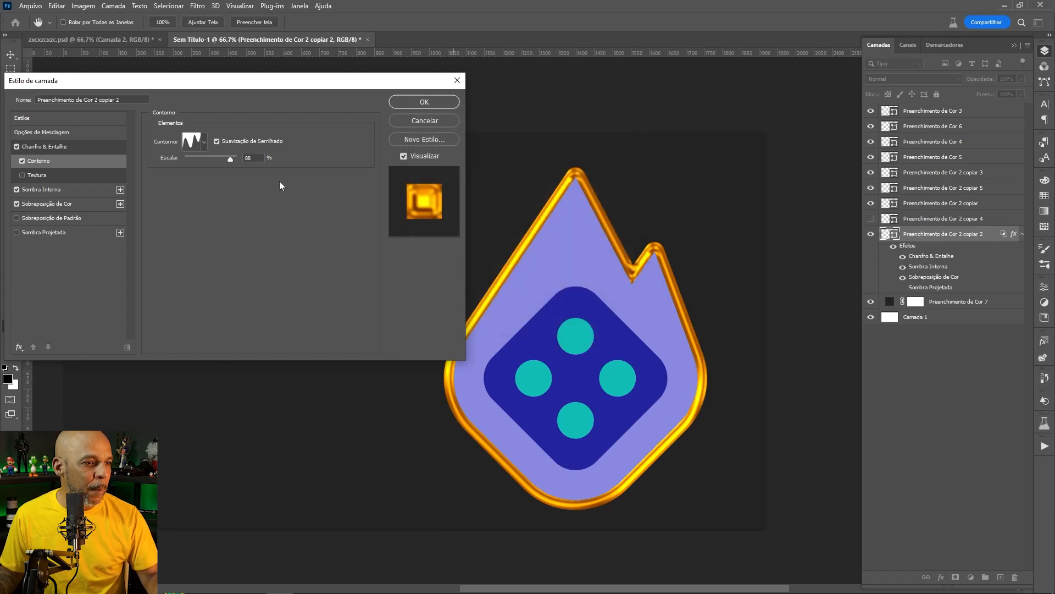
left_click(191, 143)
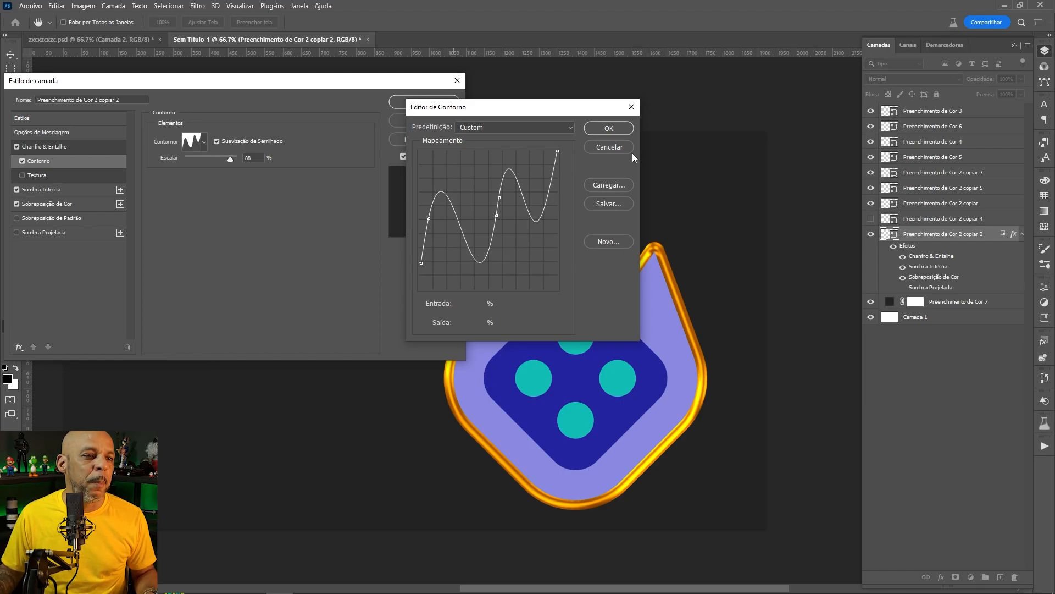
left_click(608, 145)
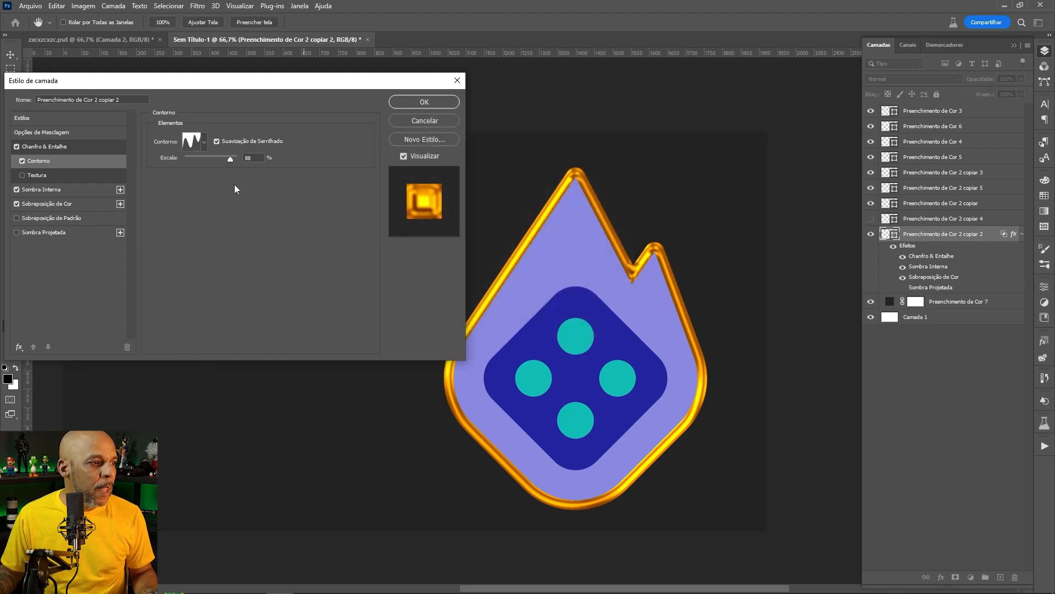
Step: Examine the gold border's Inner Shadow settings, including its shadow colour code and the available contour presets
left_click(65, 189)
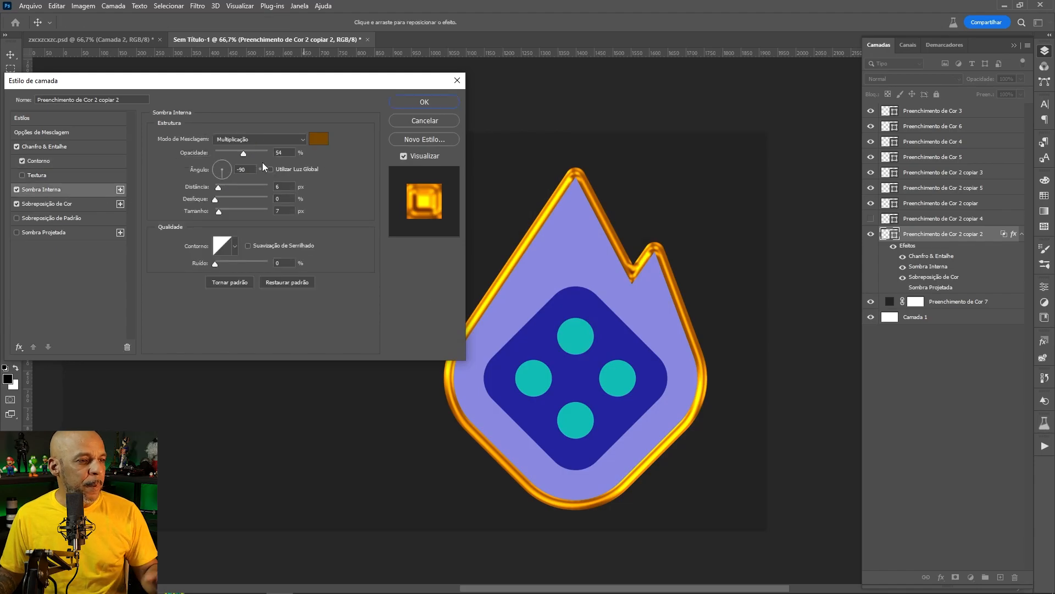
left_click(317, 141)
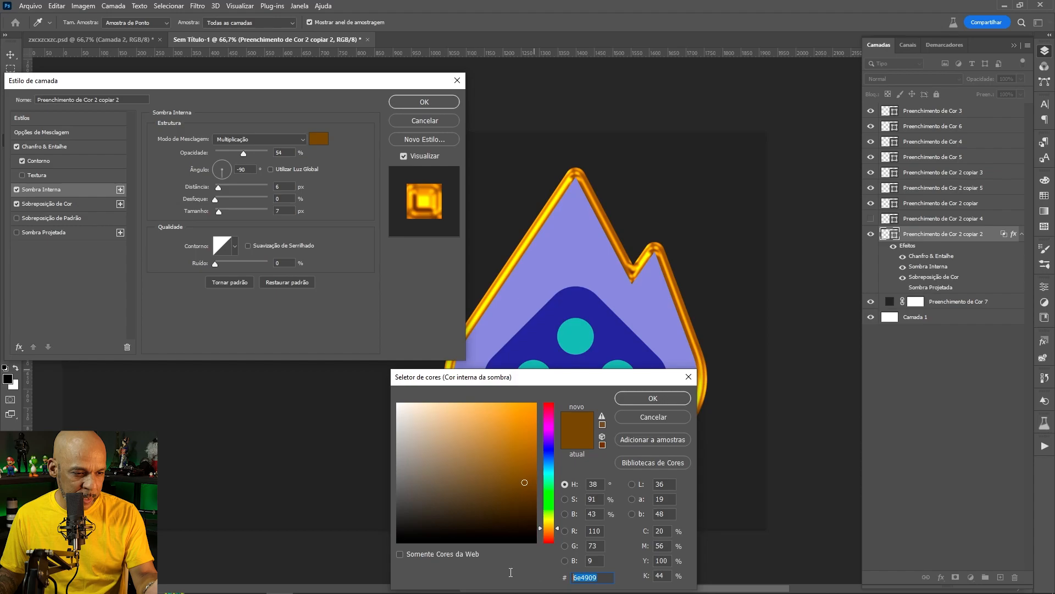
left_click(653, 416)
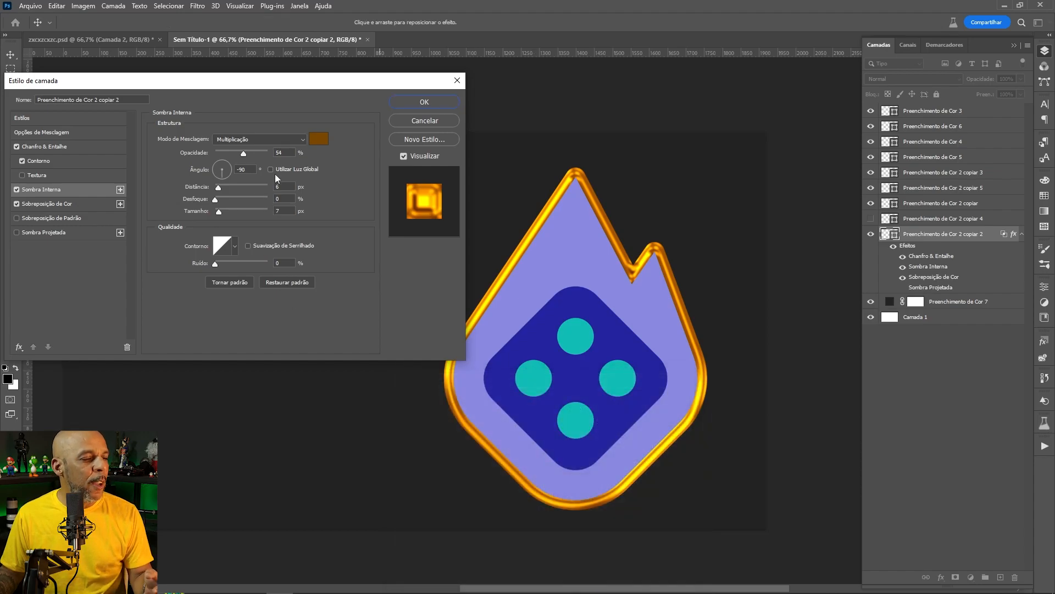
left_click(234, 249)
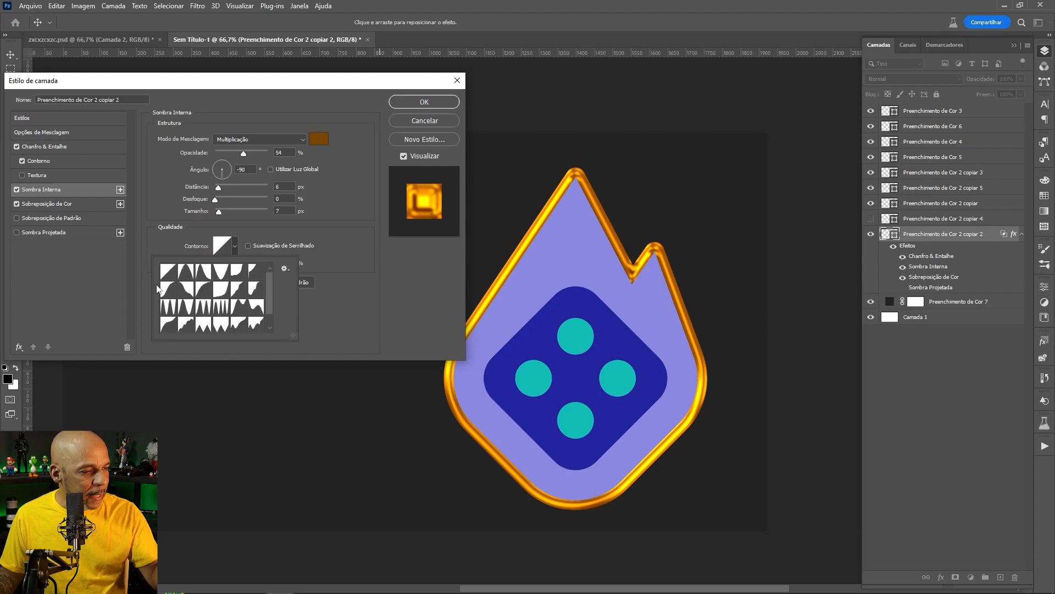
left_click(320, 227)
Step: Try a turquoise Color Overlay (#29eadf) on the flame border, then discard the colour
left_click(75, 206)
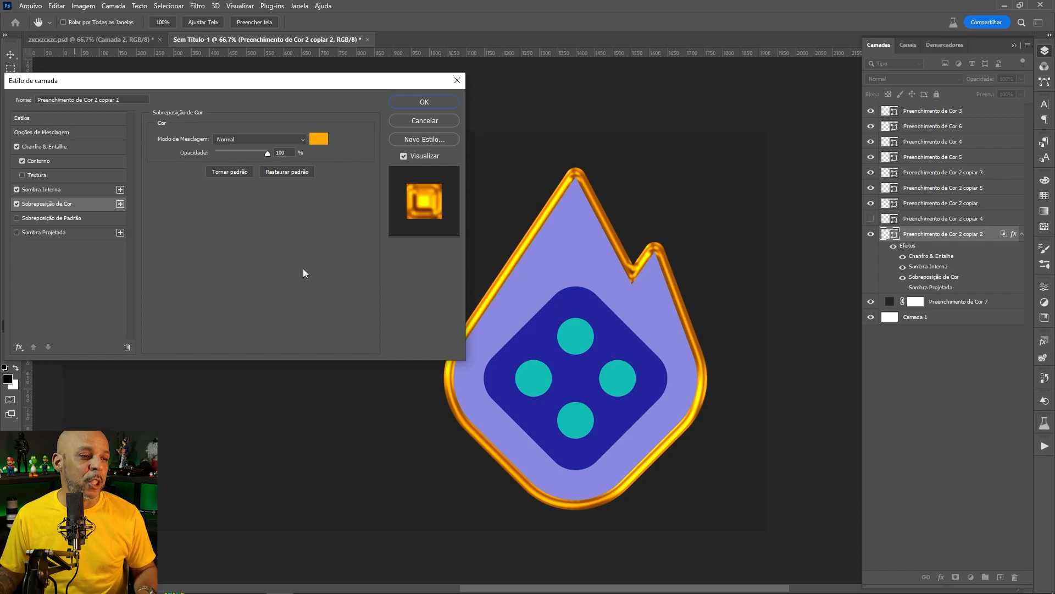
left_click(319, 139)
left_click(545, 474)
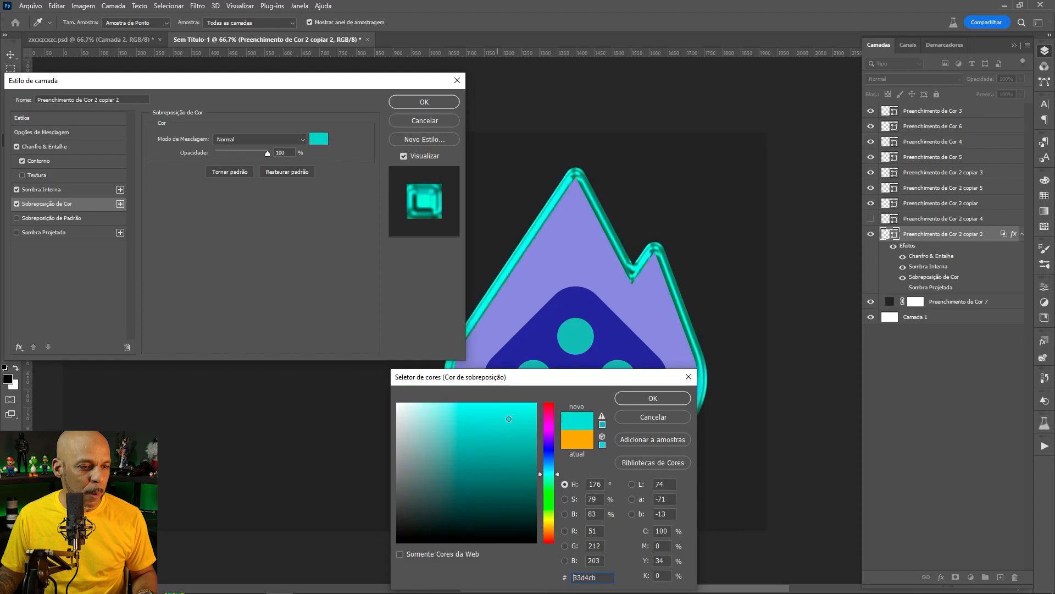
left_click_drag(508, 418, 512, 414)
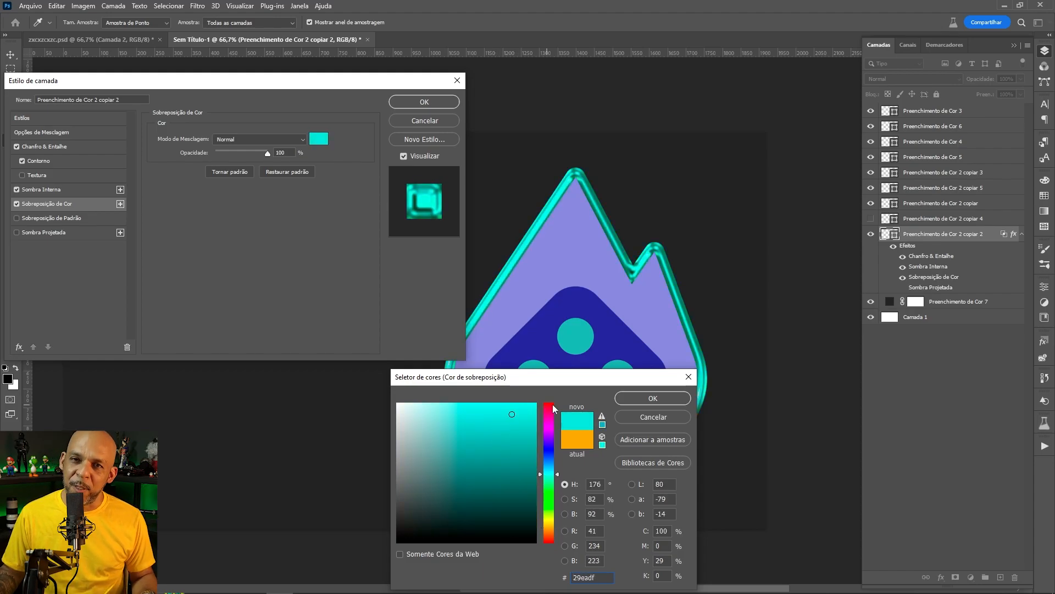
left_click(648, 417)
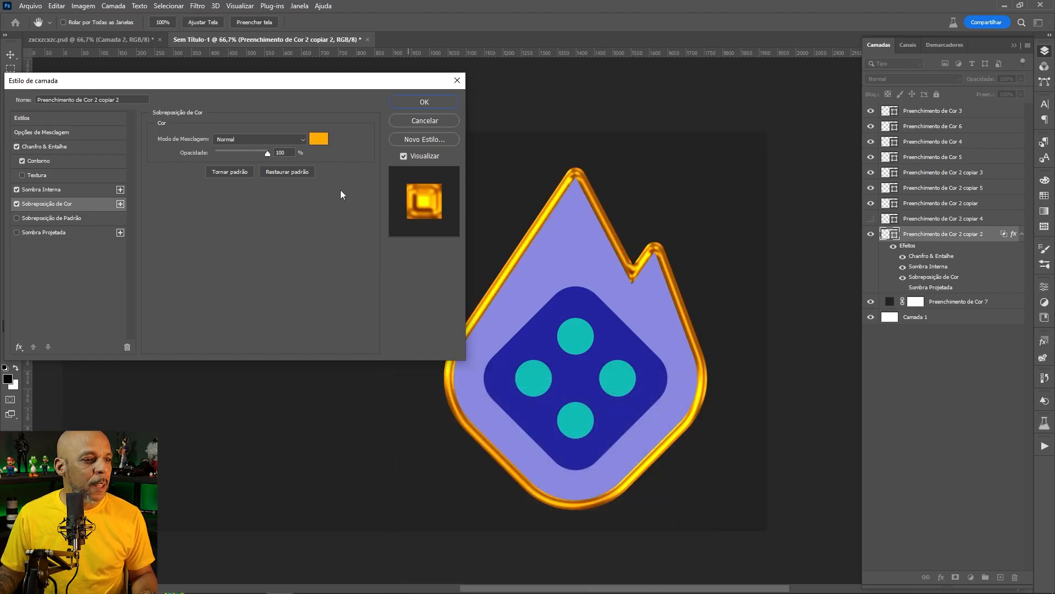
Step: Examine the Color Overlay's hex colour code and close the border's layer style without saving changes
left_click(319, 139)
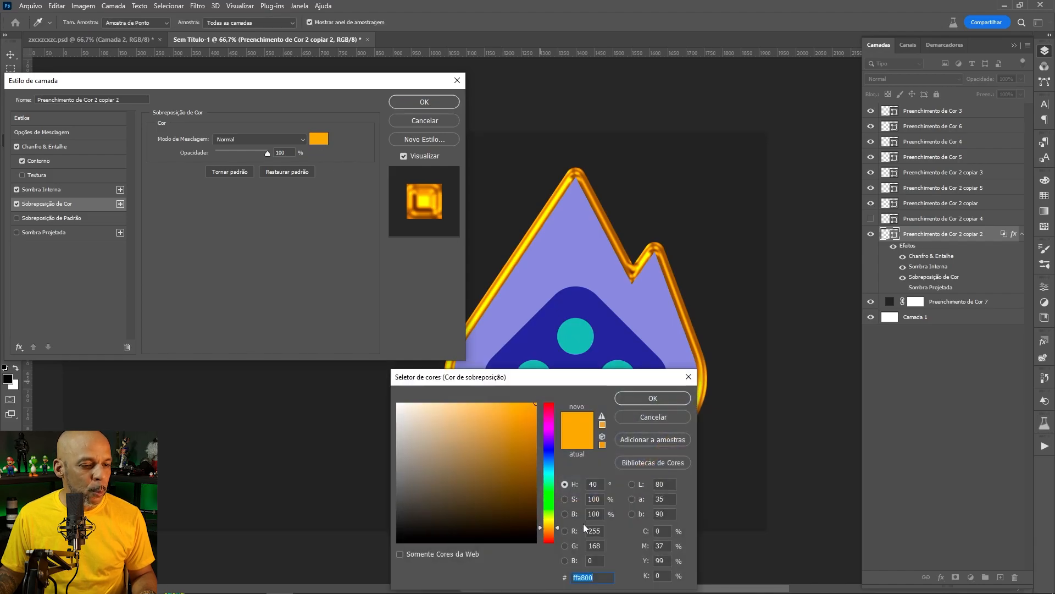
left_click(601, 577)
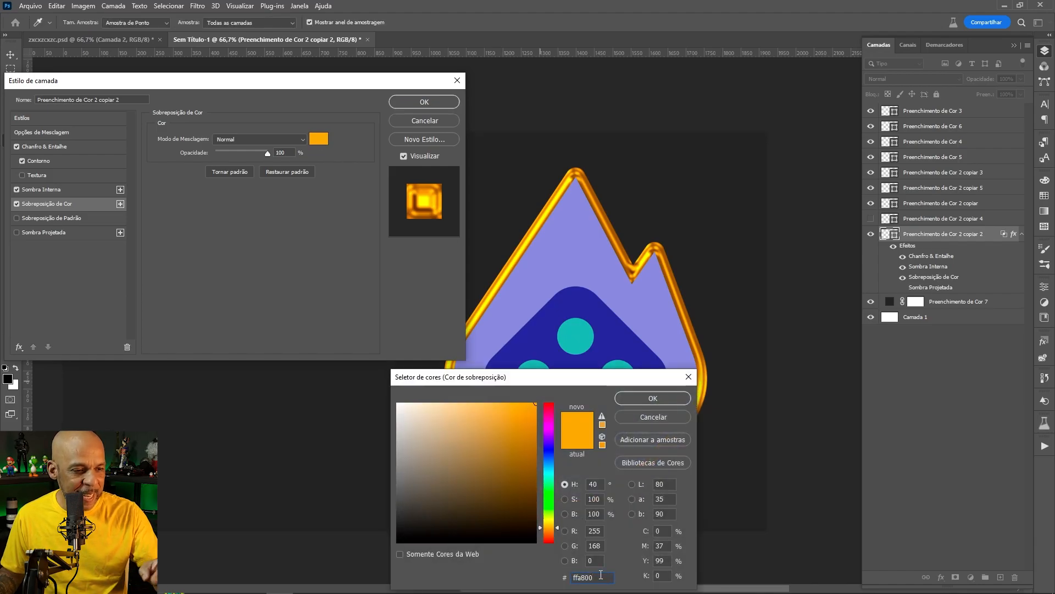
left_click_drag(600, 577, 572, 577)
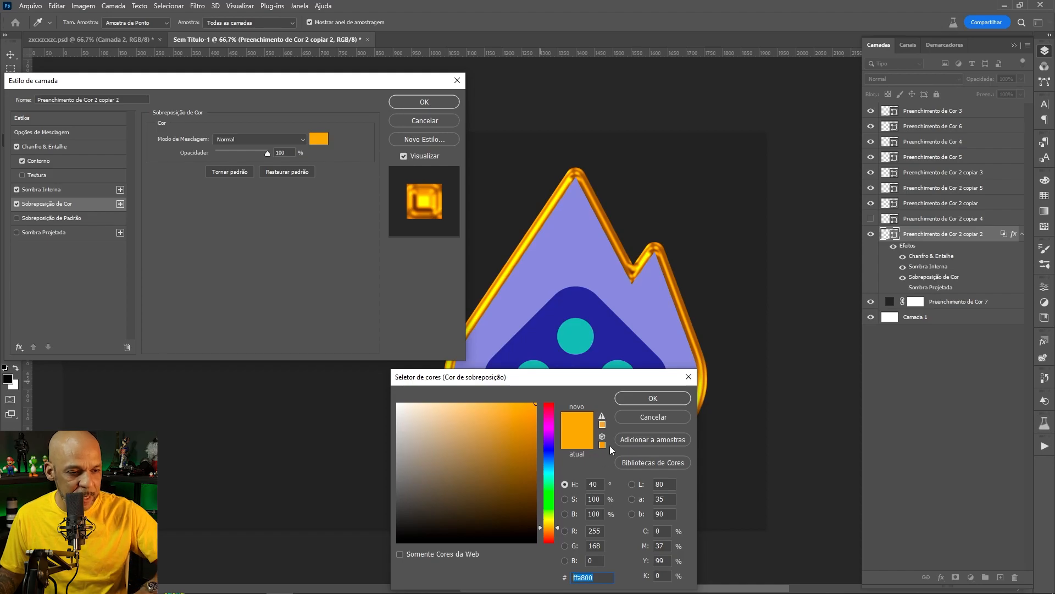
left_click(644, 417)
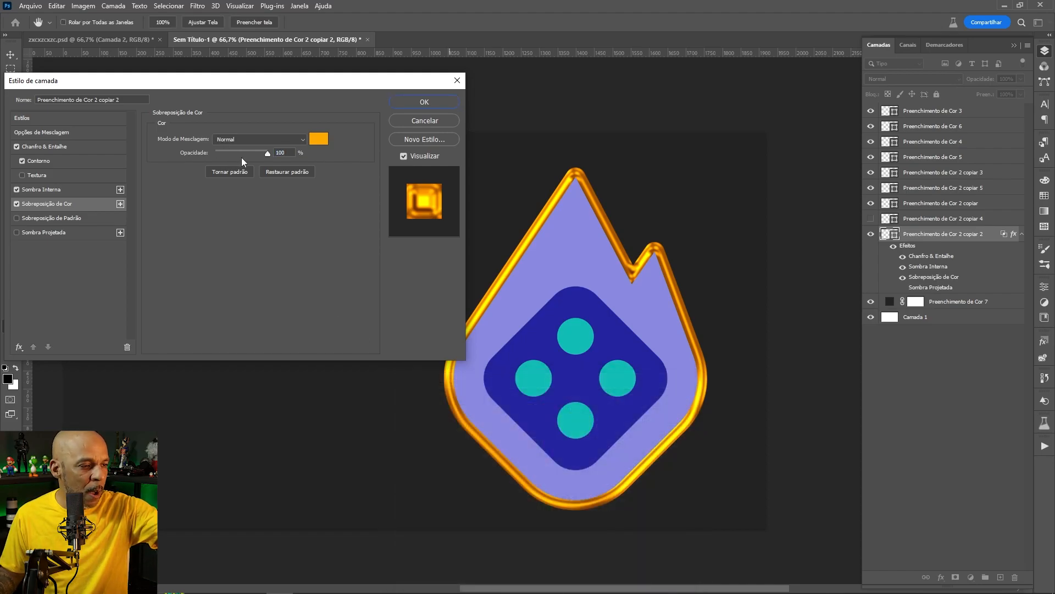
left_click(429, 120)
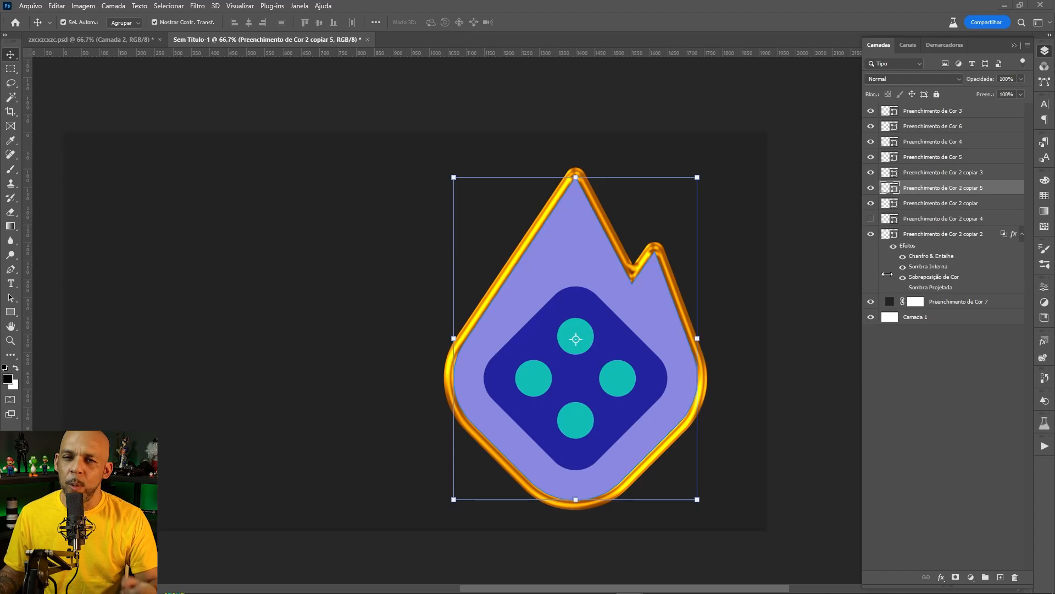
Step: Change the fill of the inner flame shape, layer Preenchimento de Cor 2 copiar 5, to a linear black-to-white gradient
key("u")
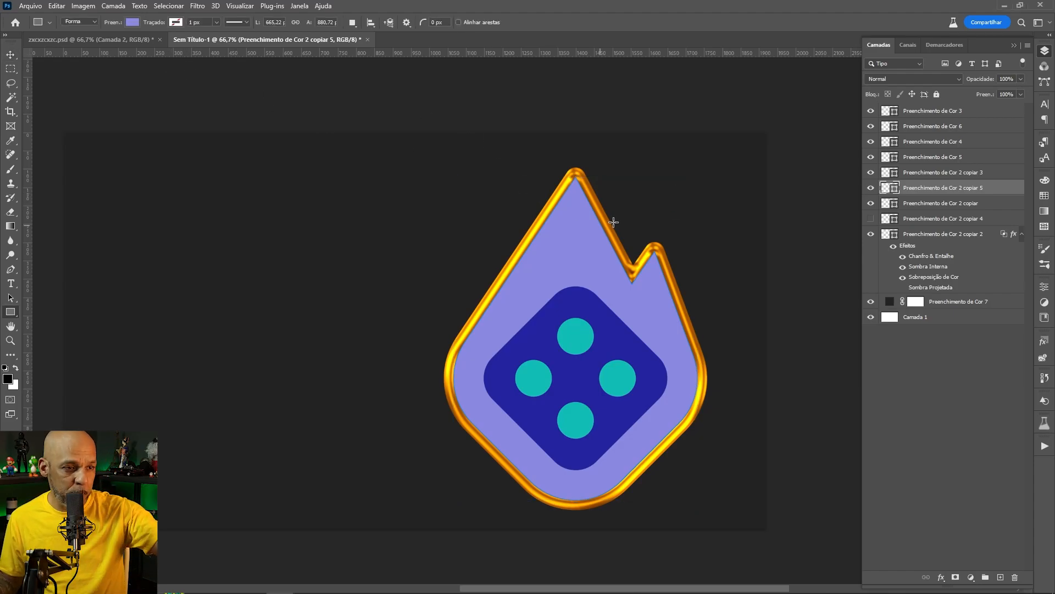
left_click(133, 21)
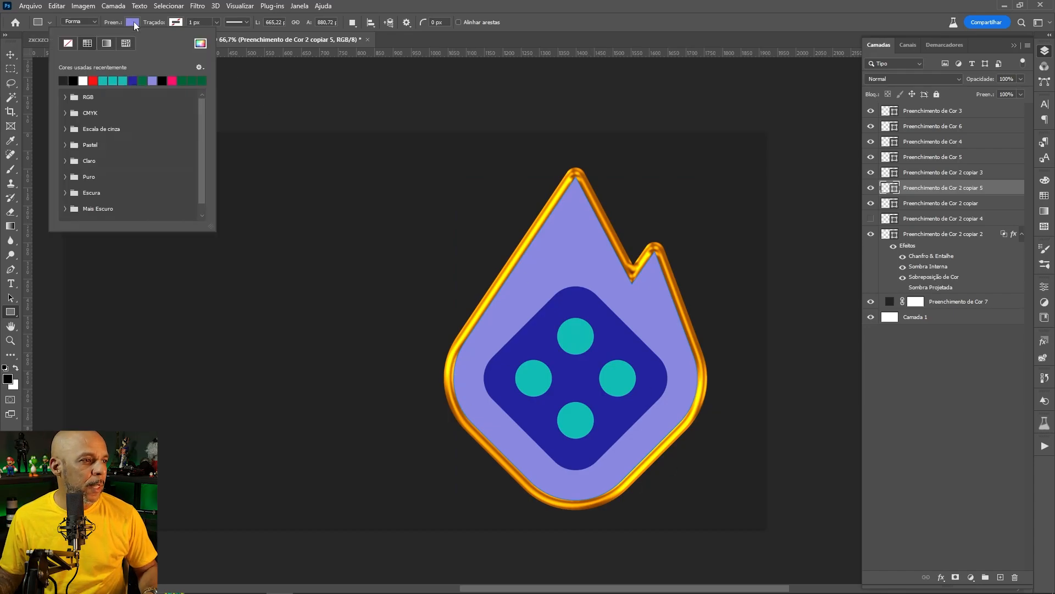
left_click(107, 43)
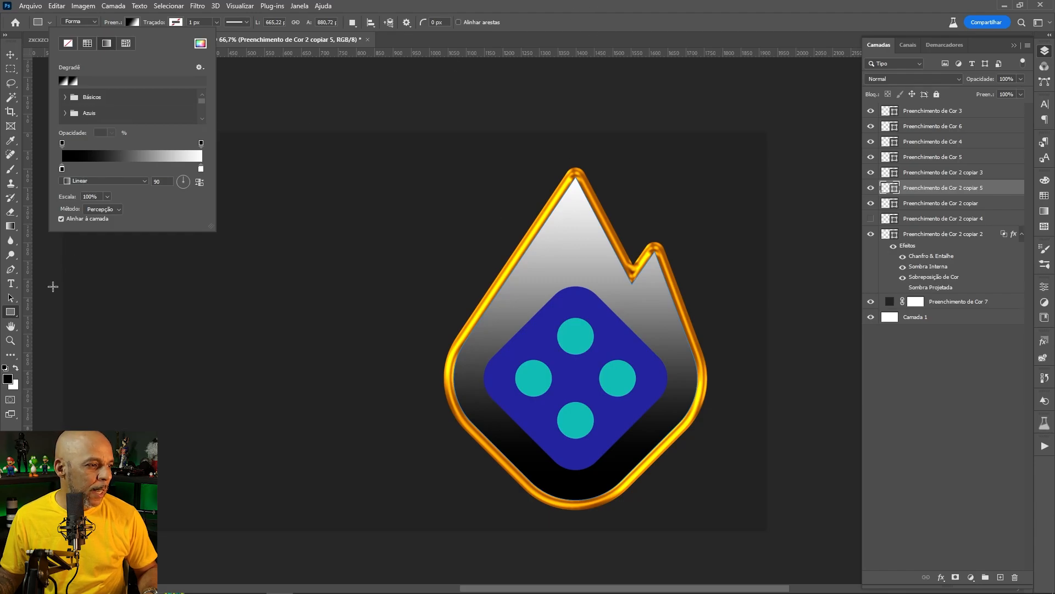
Step: Set the black colour stop of the inner flame's gradient to dark red, #992037
double_click(62, 169)
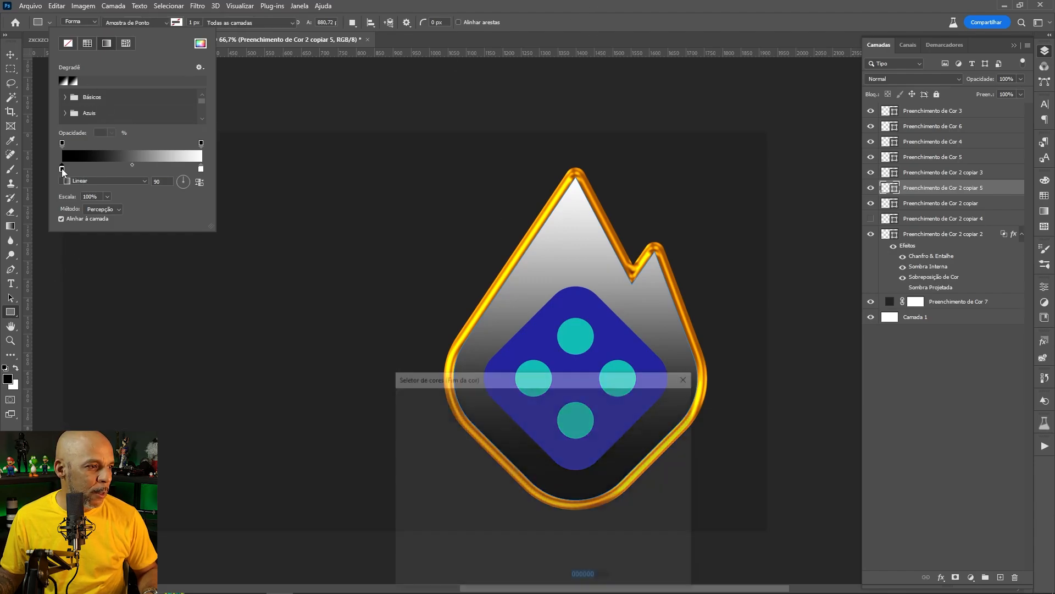
left_click_drag(517, 477, 550, 411)
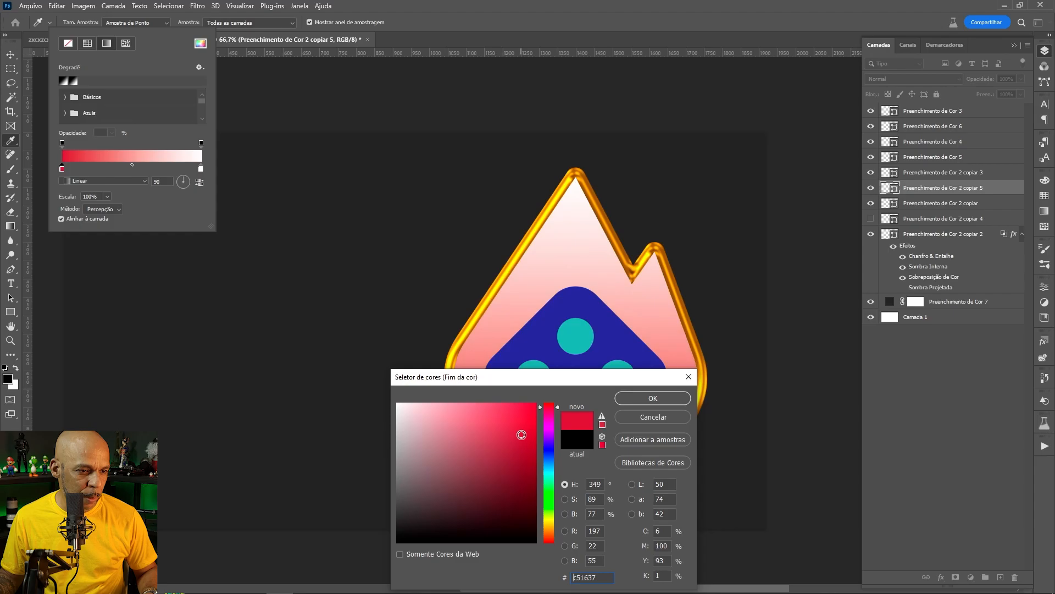
left_click(513, 438)
left_click_drag(507, 432, 507, 459)
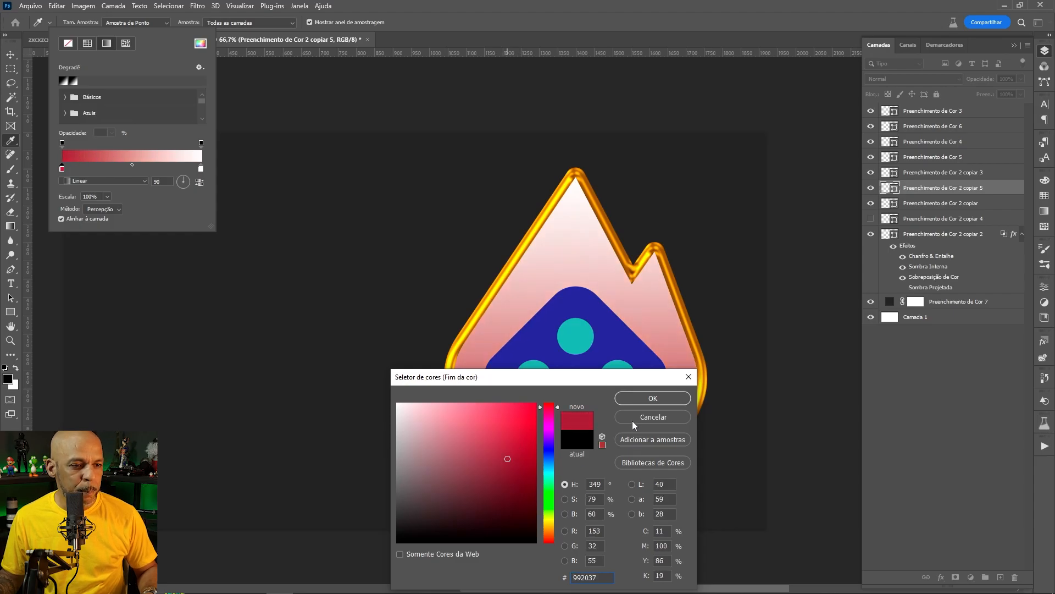
left_click(652, 398)
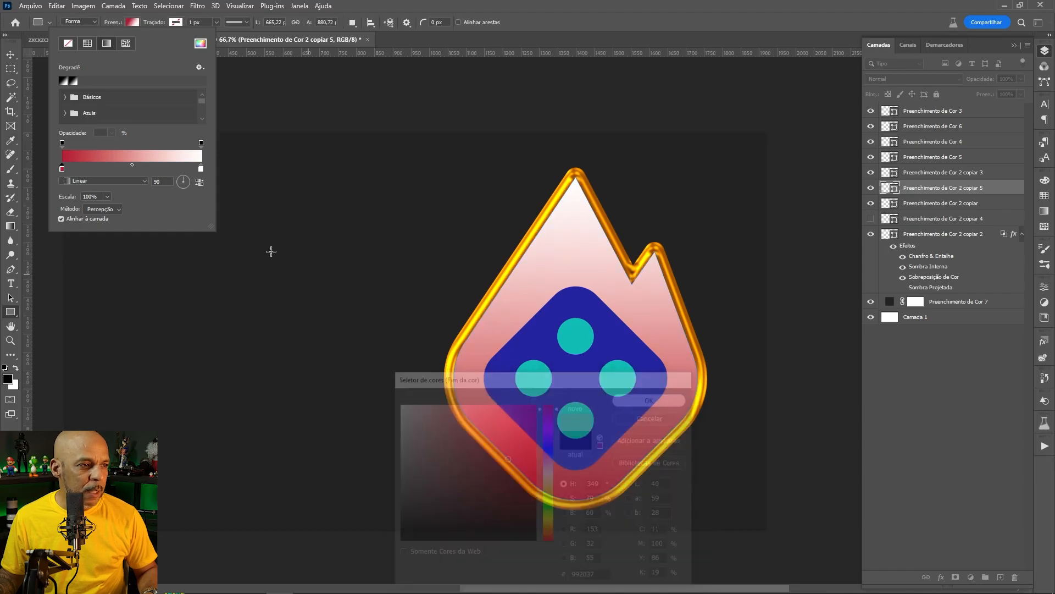
Step: Set the white colour stop of the inner flame's gradient to vivid pink, #fb005f
double_click(202, 170)
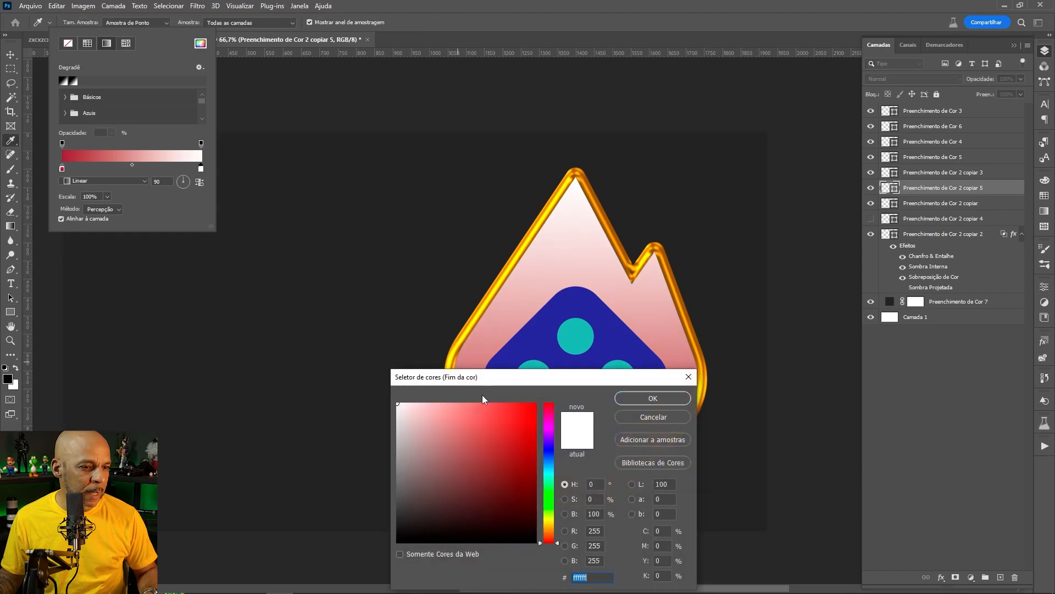
left_click(548, 412)
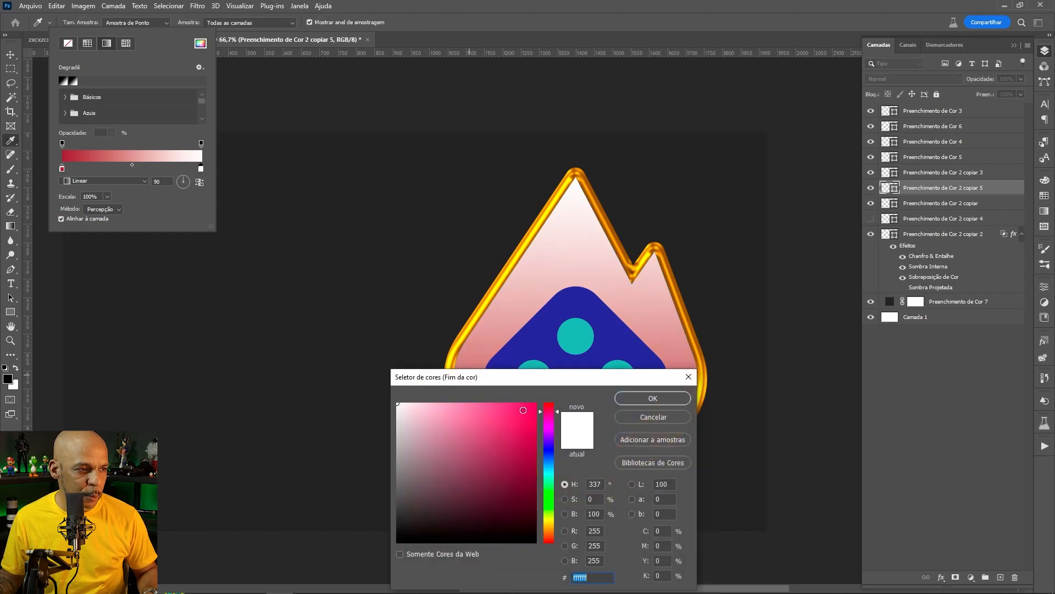
left_click(535, 405)
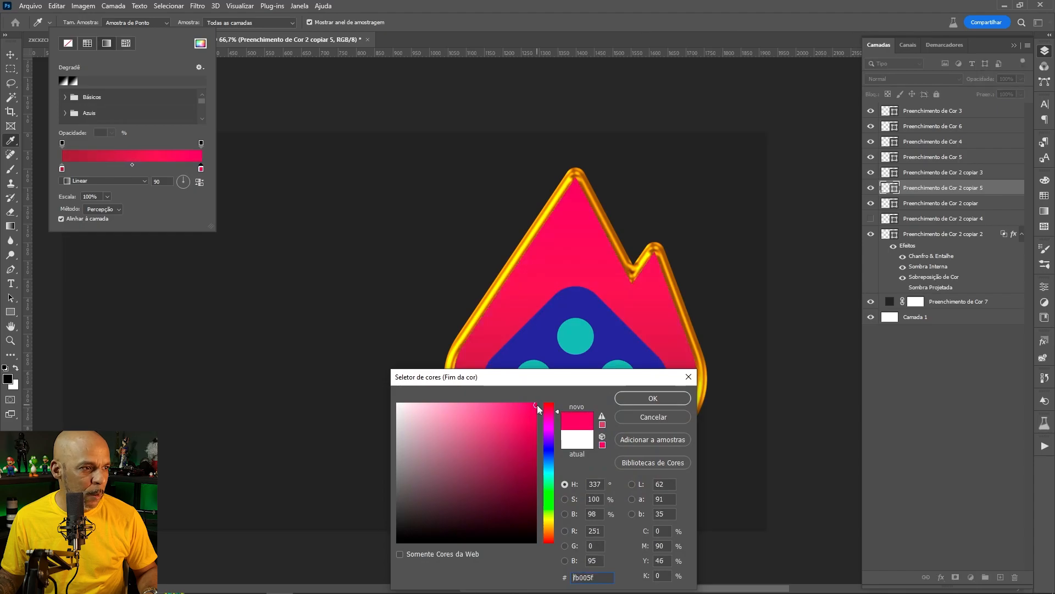
left_click(653, 398)
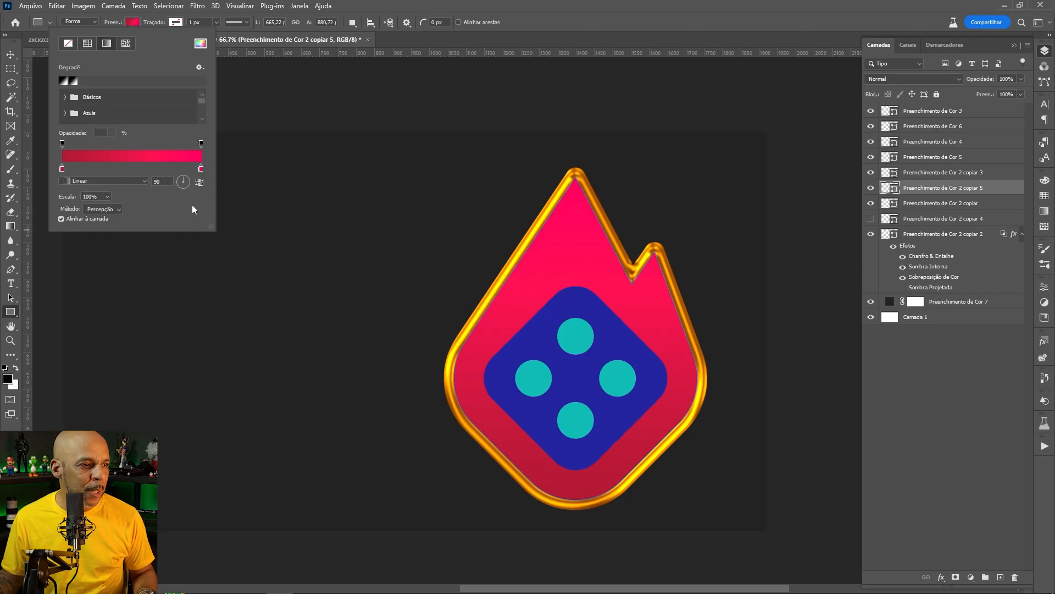
Step: Try reversing the inner flame's gradient, restore the original direction and close the fill options
left_click(199, 182)
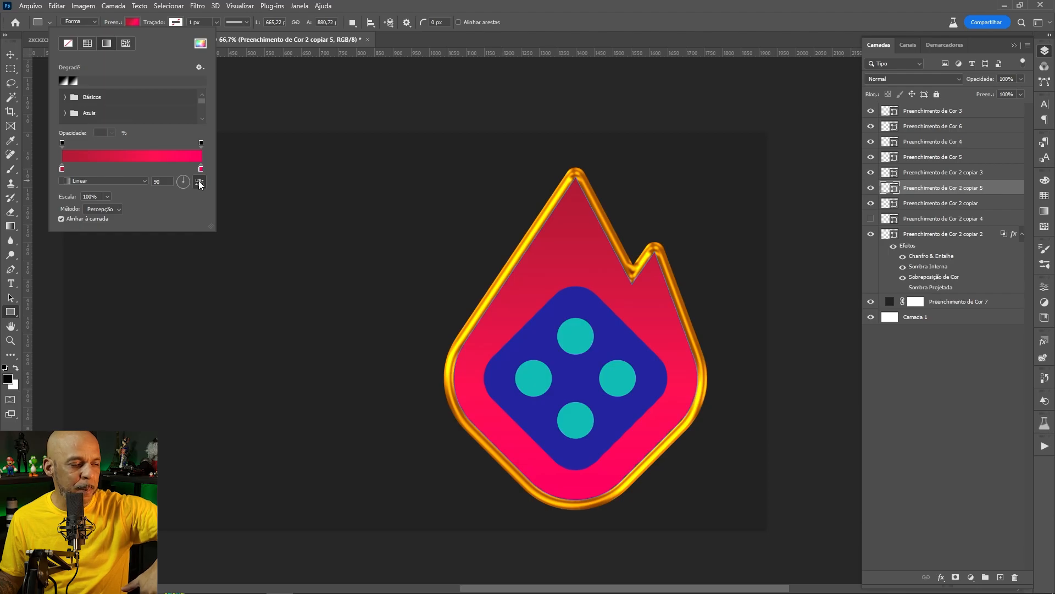
left_click(199, 183)
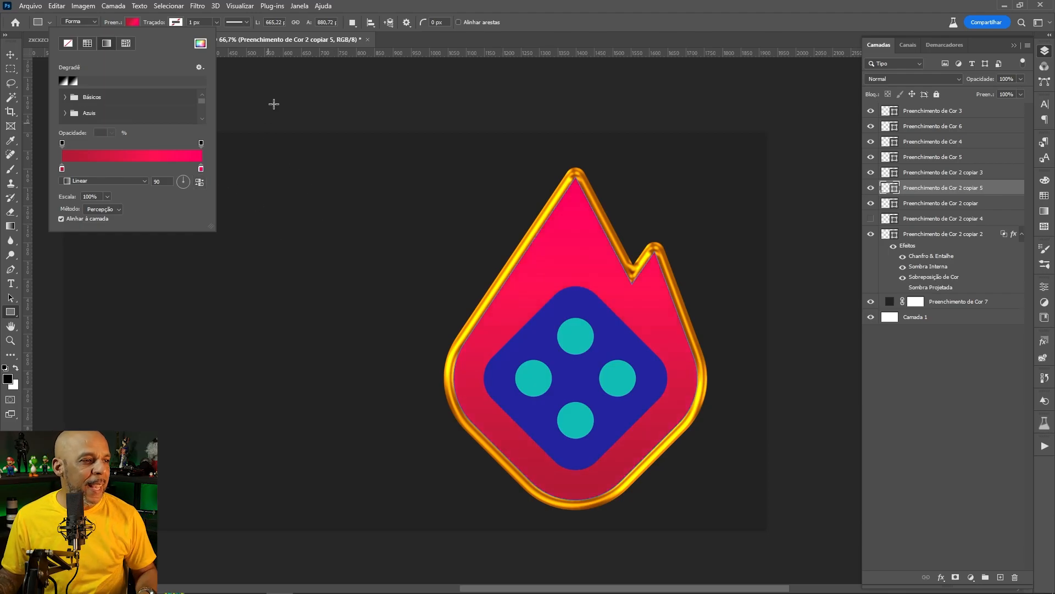
left_click(476, 5)
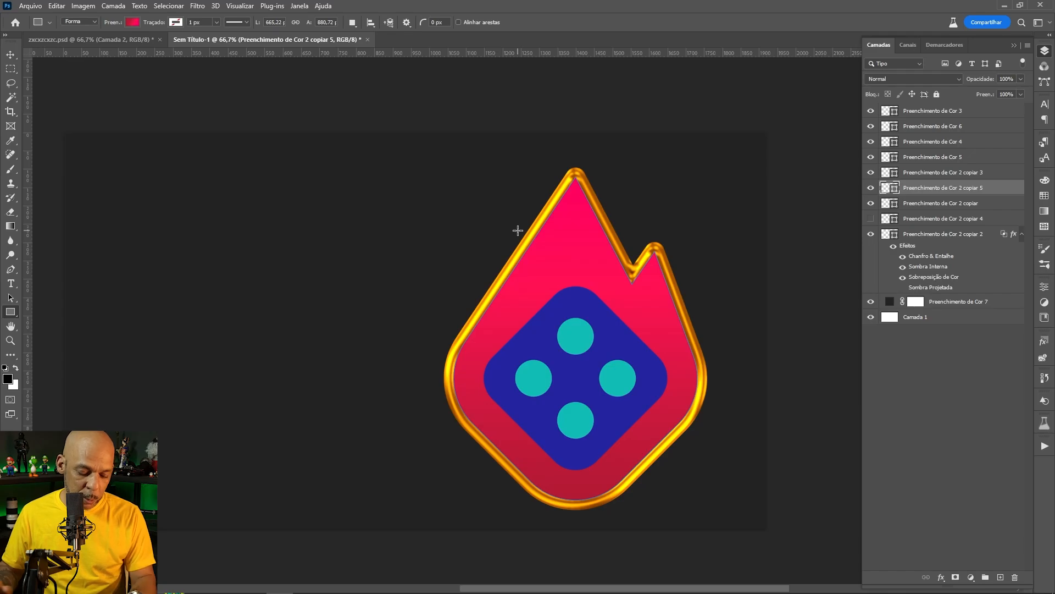
Step: Duplicate the inner flame layer Preenchimento de Cor 2 copiar 5, briefly lower the copy's fill and restore it to 100%
key("ctrl+j")
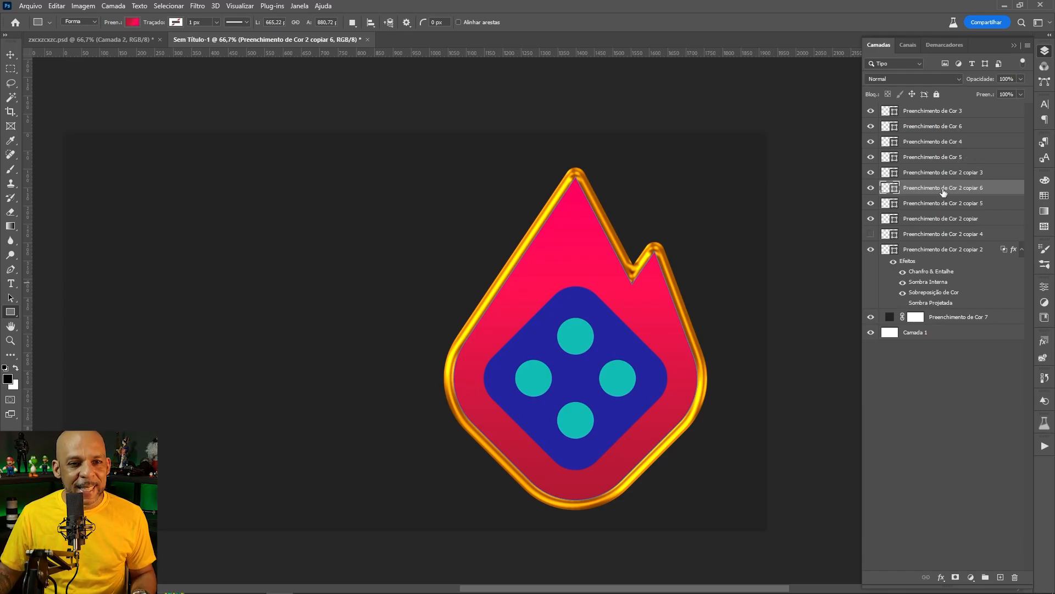
left_click(1021, 97)
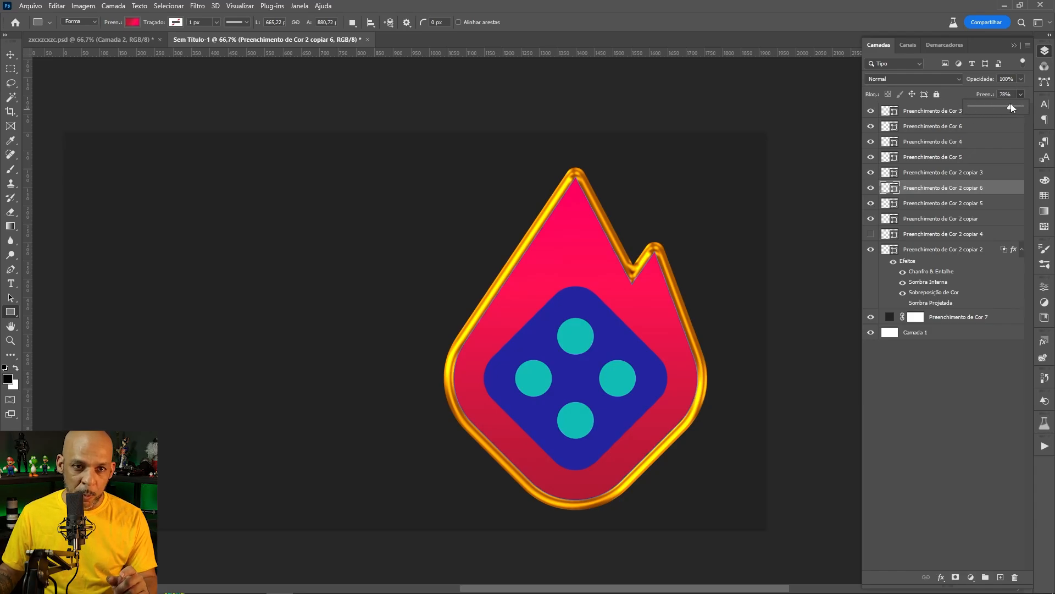
left_click_drag(1011, 103, 1027, 101)
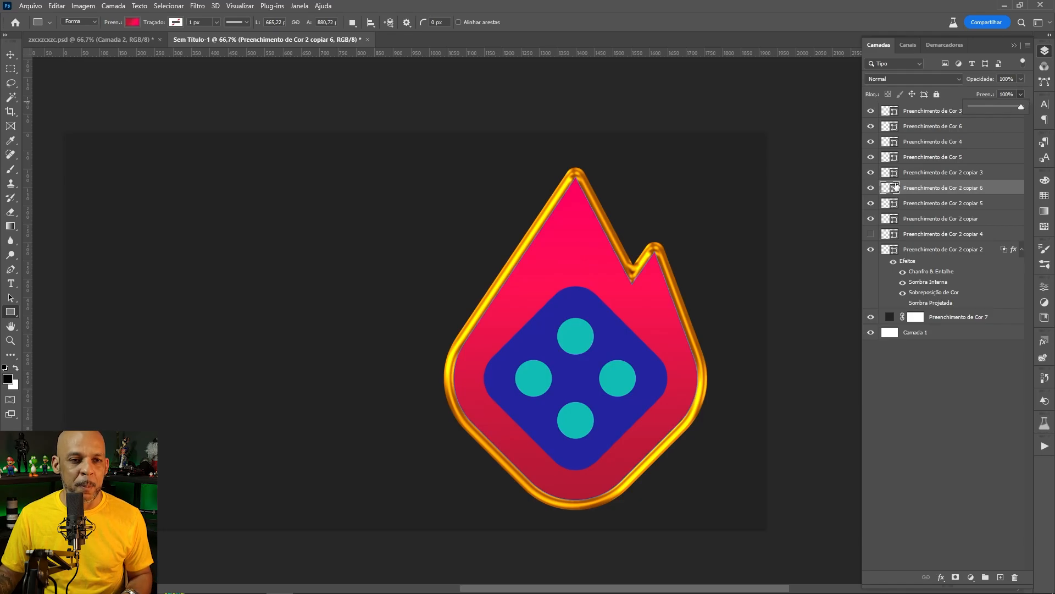
left_click(1004, 193)
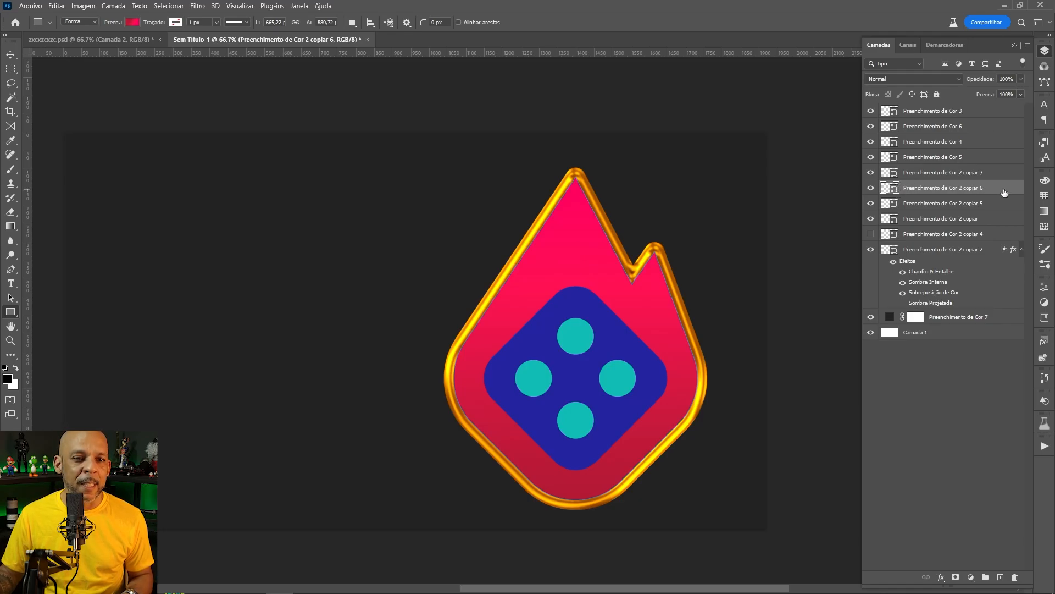
Step: Add a 30 px inside cyan stroke in the layer style of the duplicate, Preenchimento de Cor 2 copiar 6
double_click(1004, 192)
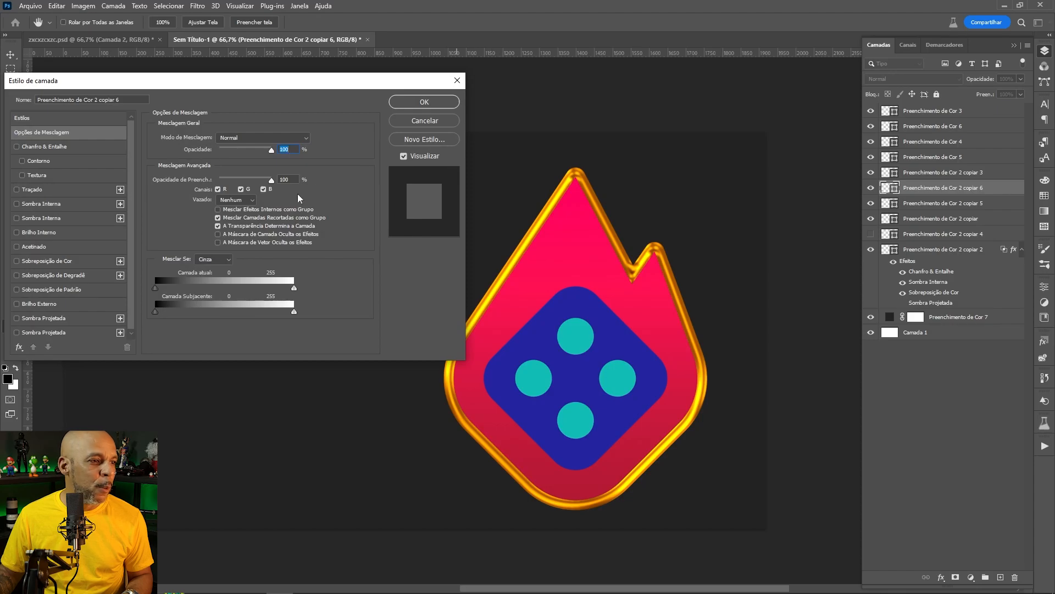
left_click(36, 189)
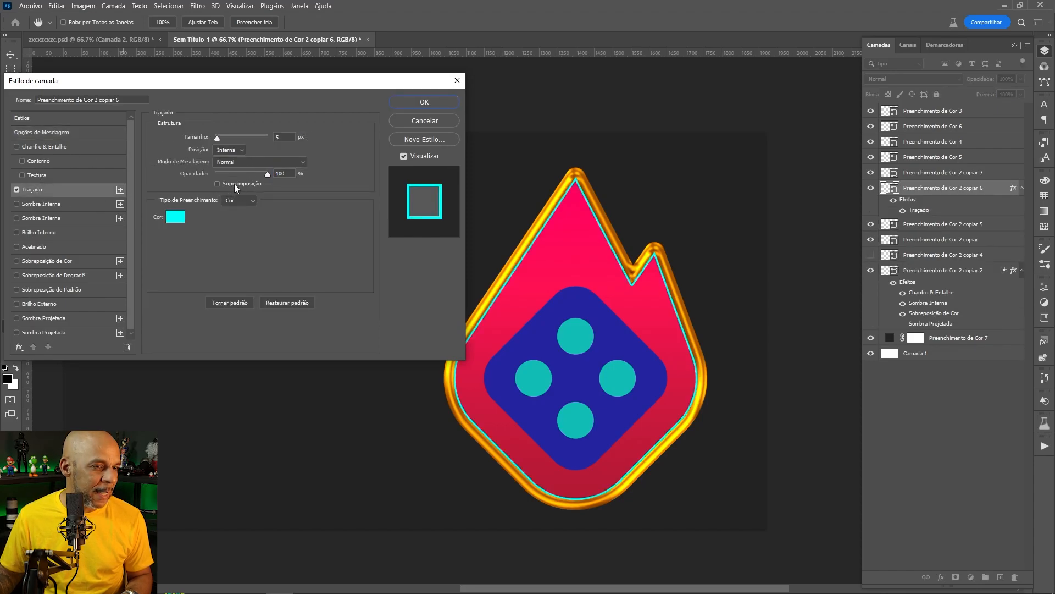
left_click(174, 221)
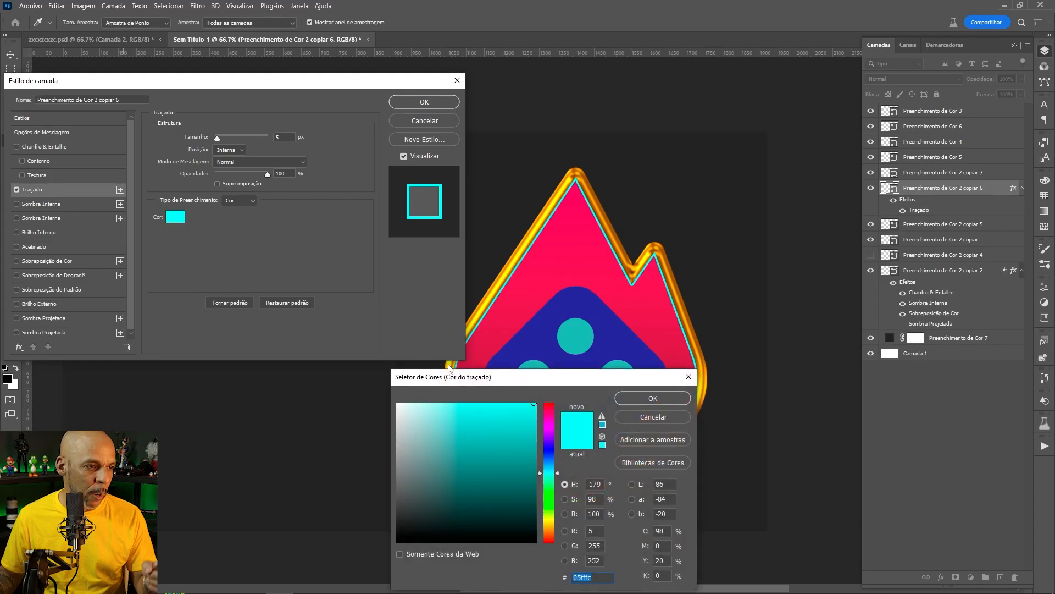
left_click(680, 424)
left_click(273, 137)
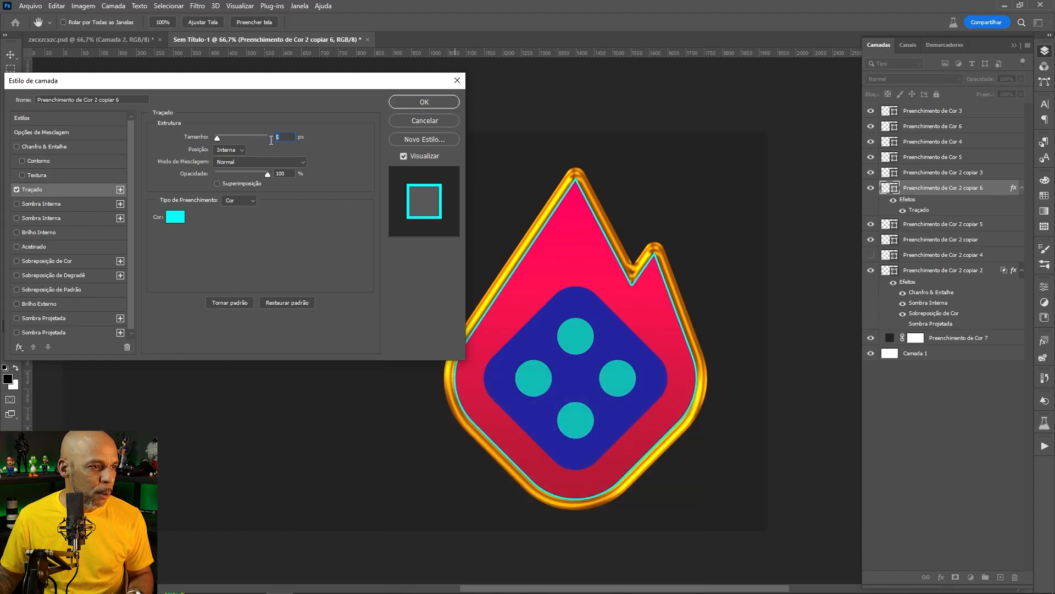
type("30")
key("Return")
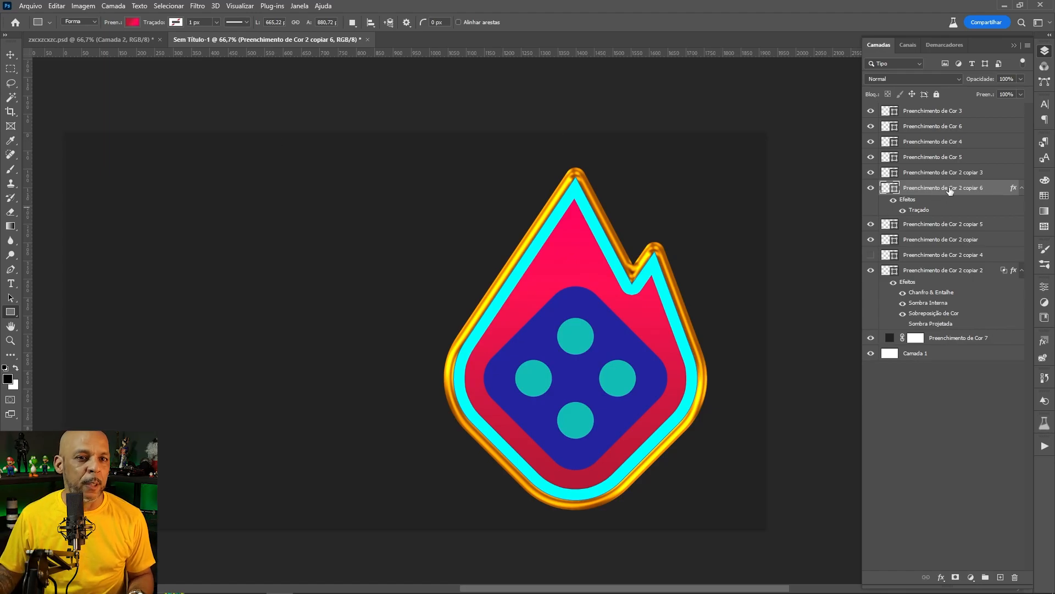
Step: Change the duplicate flame's fill from a gradient to a solid dark green from the recently used colours
left_click(133, 24)
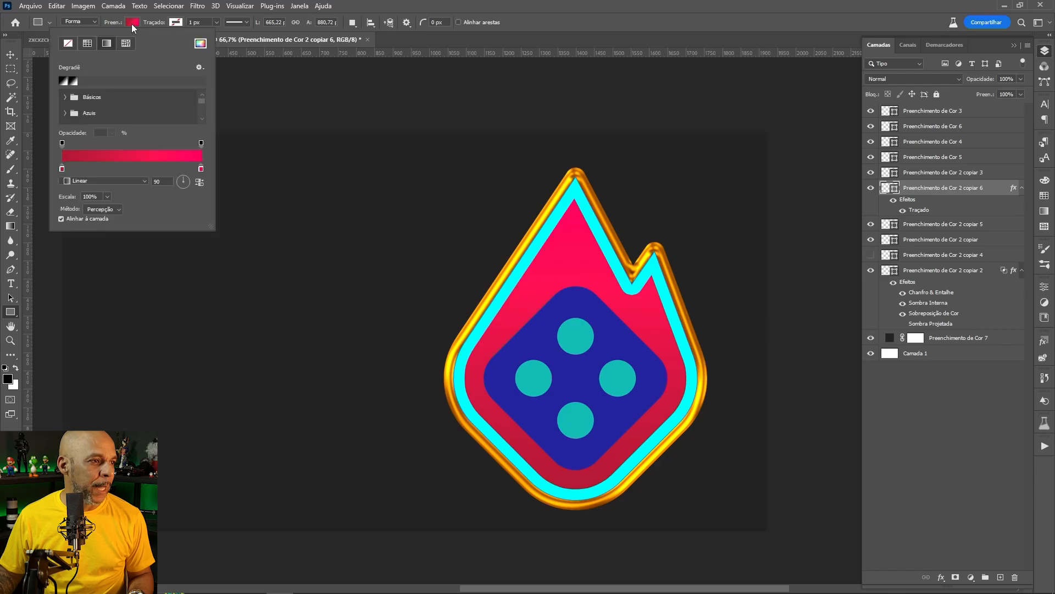
left_click(87, 44)
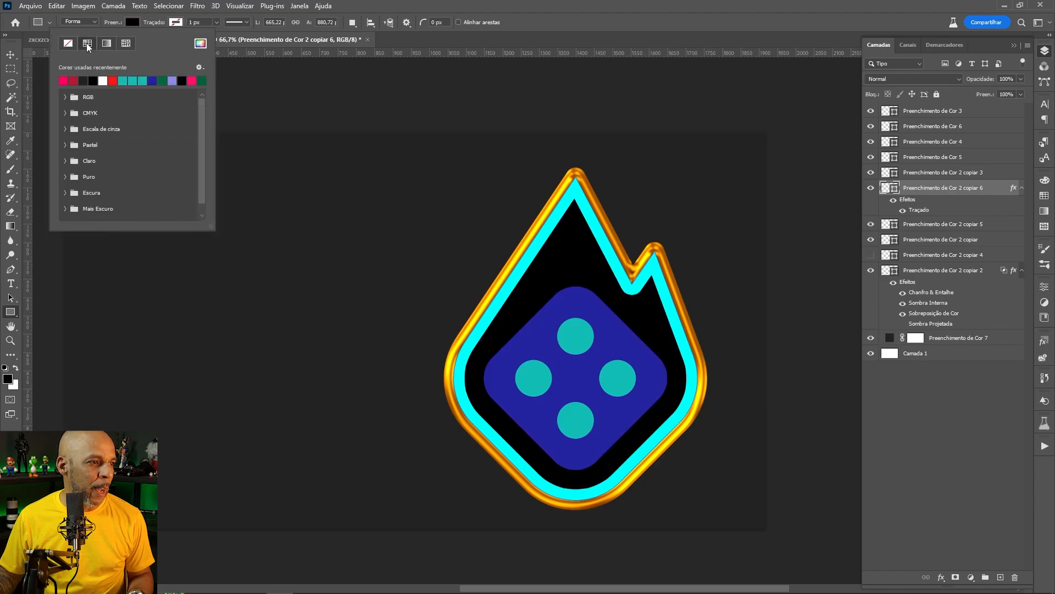
left_click(162, 81)
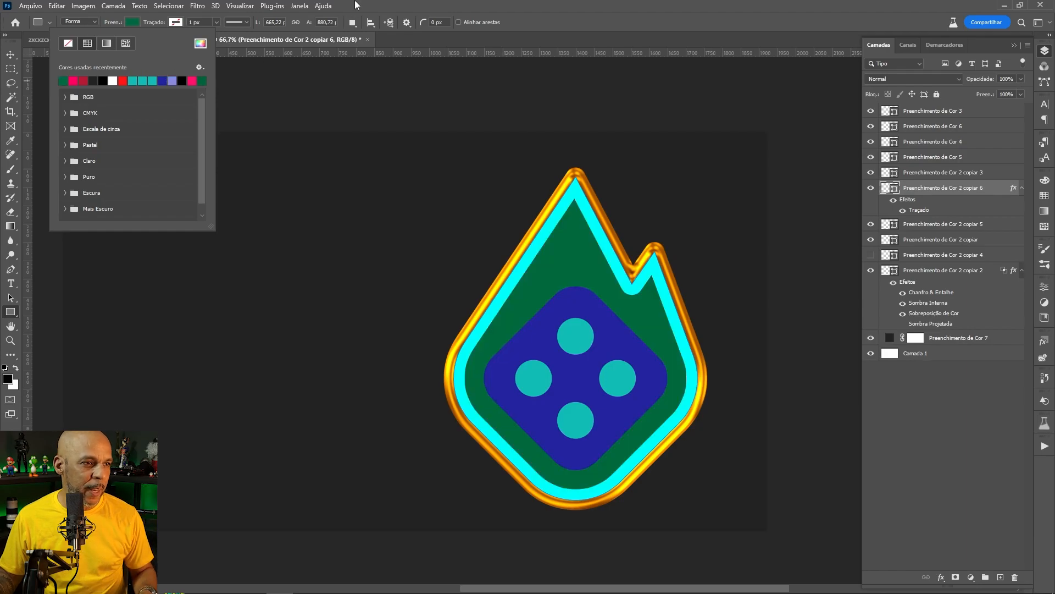
left_click(366, 4)
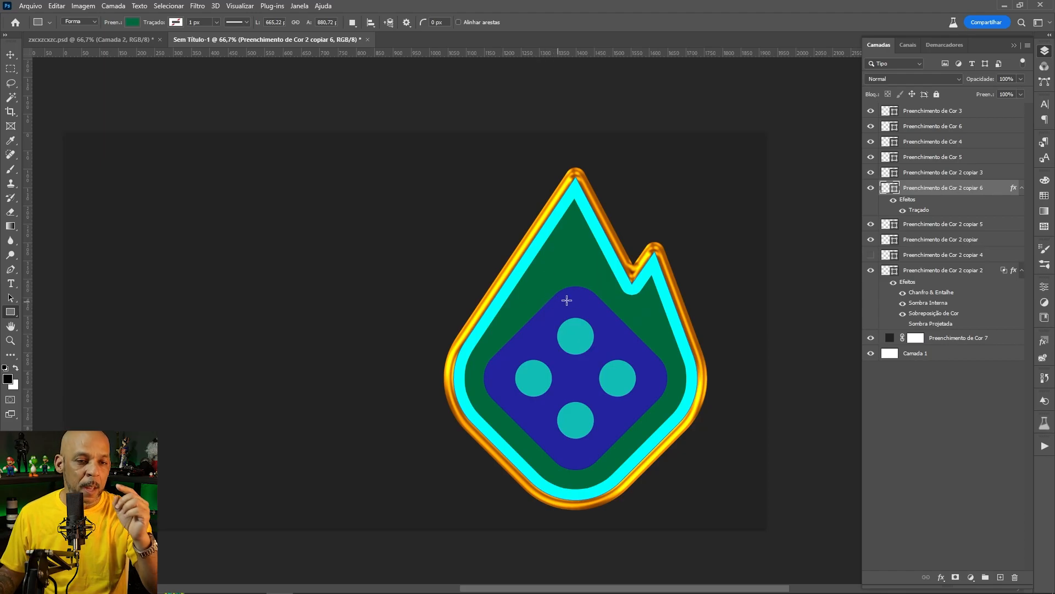
Step: Lower the green duplicate's fill to 0% to isolate its stroke, and bring the fill back to 100%
left_click(1022, 93)
left_click_drag(1020, 110, 760, 110)
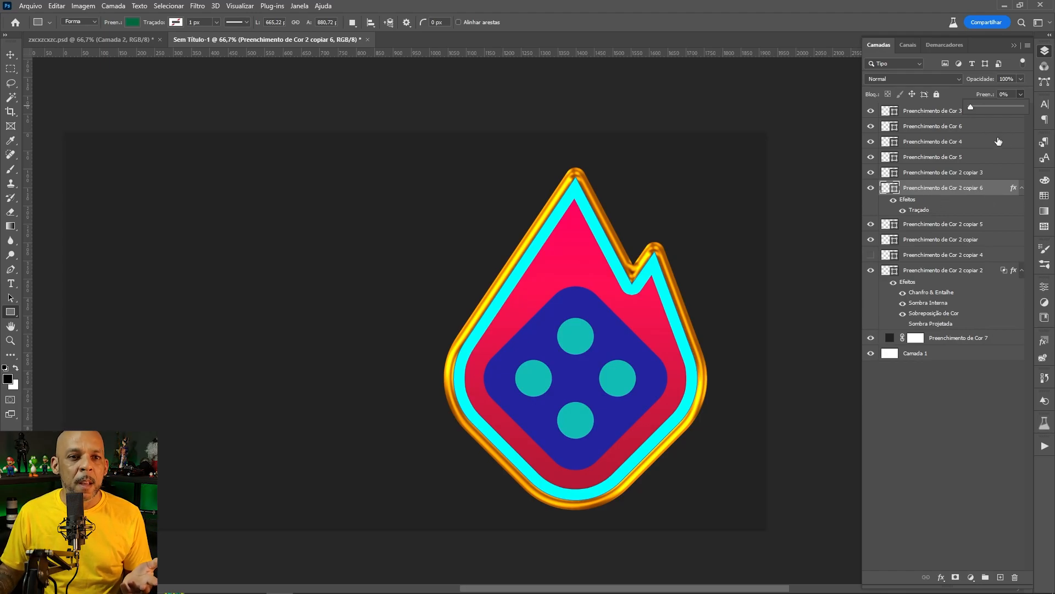
left_click_drag(971, 109, 1035, 110)
Step: Clear the layer style from the green duplicate flame and delete that layer
right_click(975, 190)
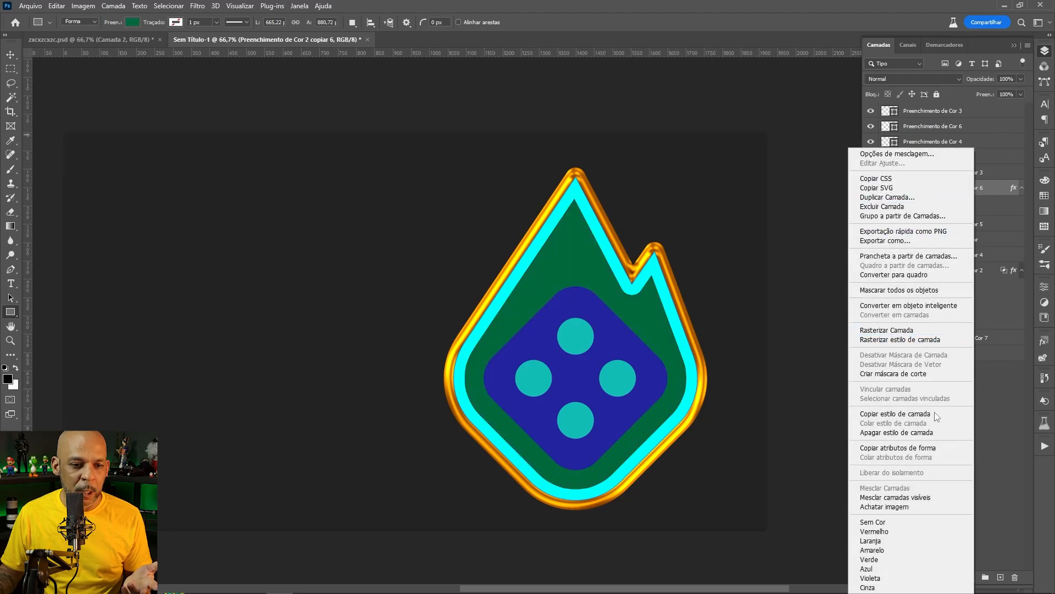
left_click(917, 433)
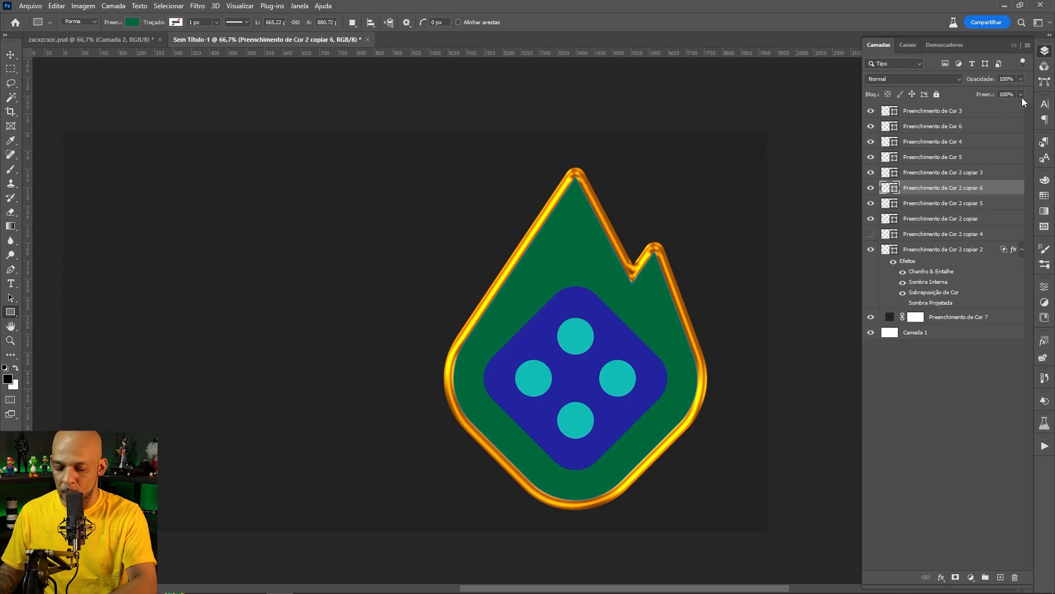
key("Delete")
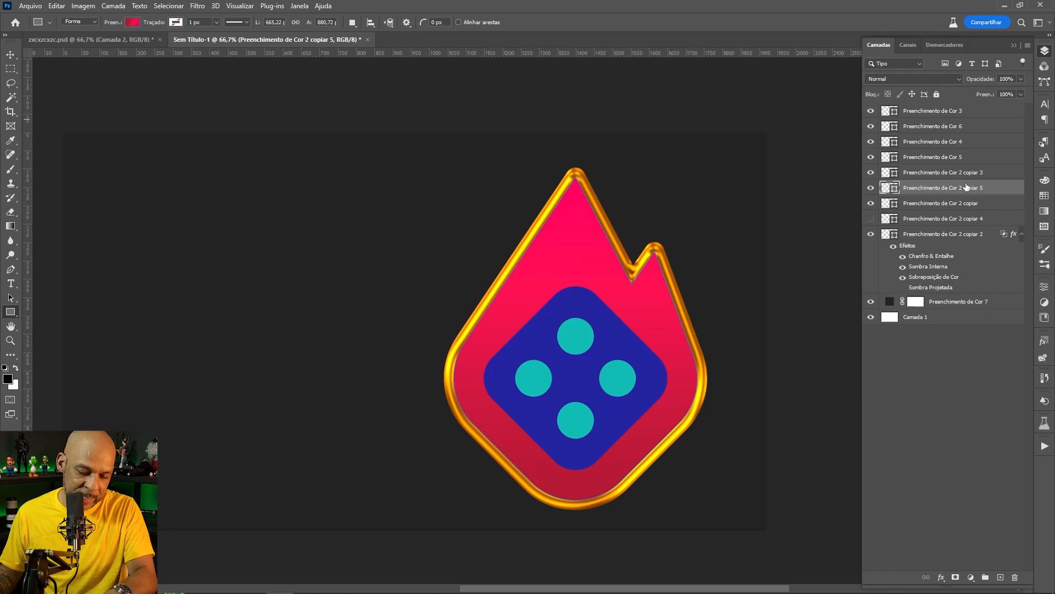
Step: Duplicate the pink gradient flame layer and apply the saved dark inner-shadow style to the copy
key("ctrl+j")
left_click(1021, 95)
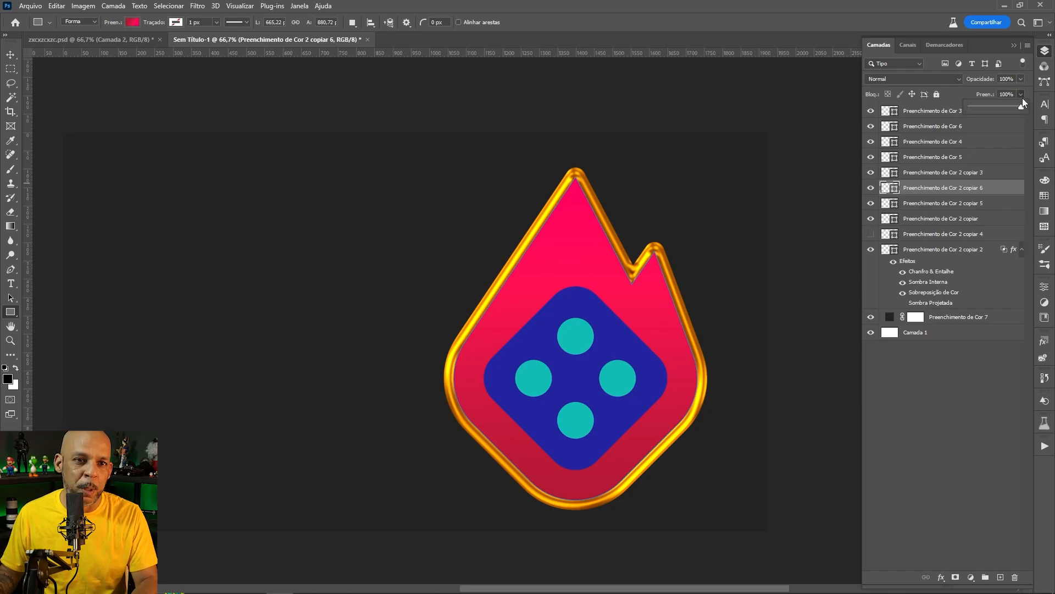
left_click(1044, 342)
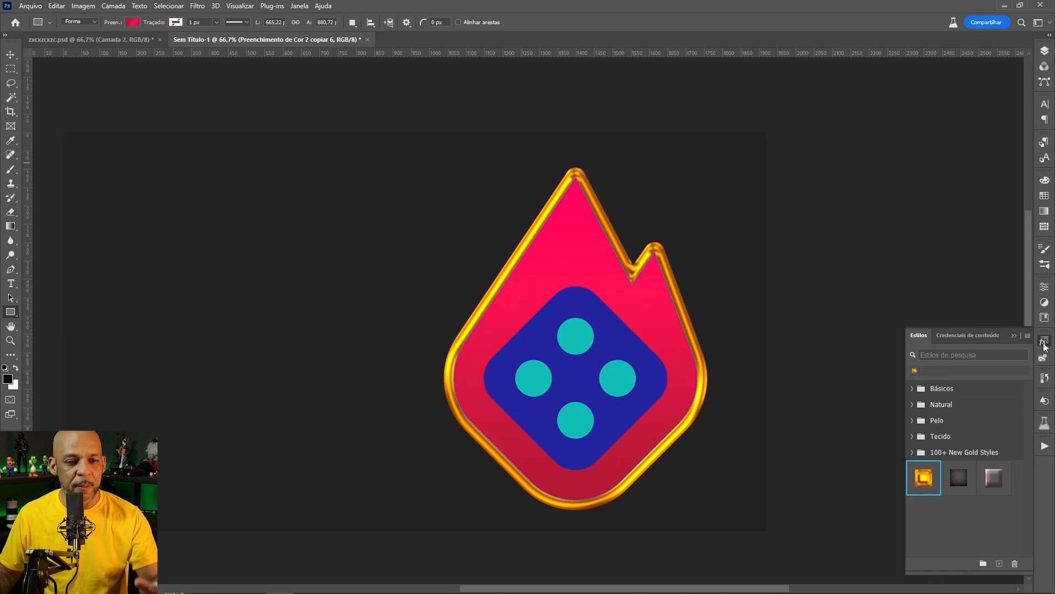
double_click(957, 484)
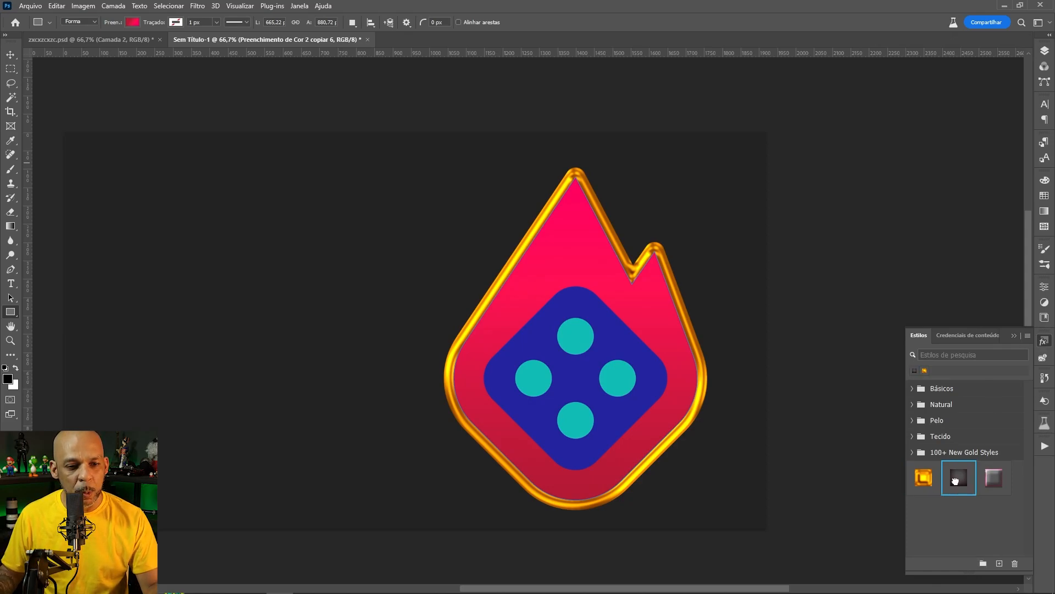
left_click(627, 207)
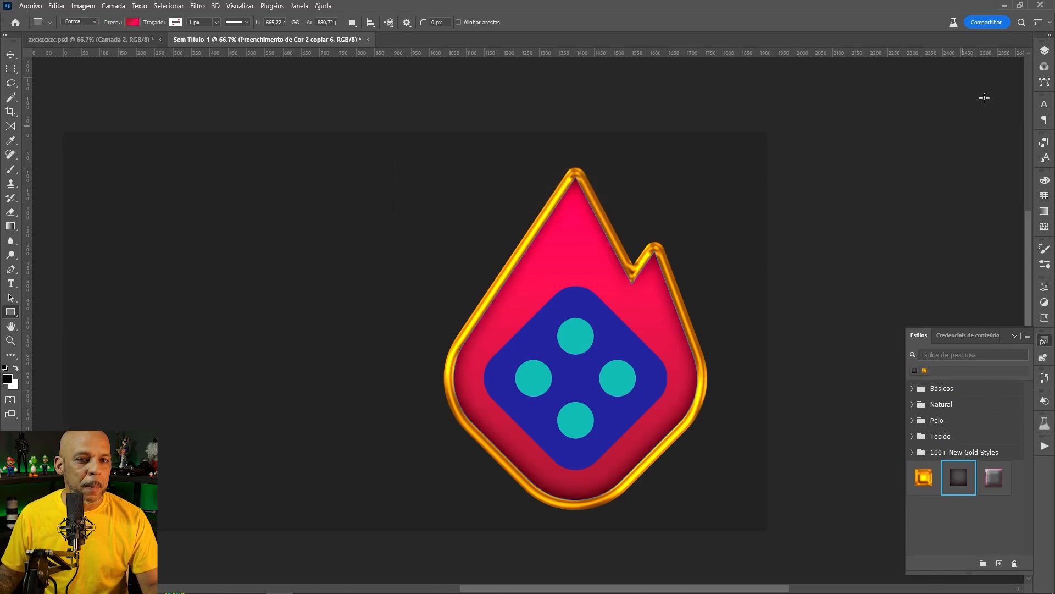
Step: Disable the second inner shadow on the flame copy, and try adding and deleting an extra inner shadow
left_click(1045, 51)
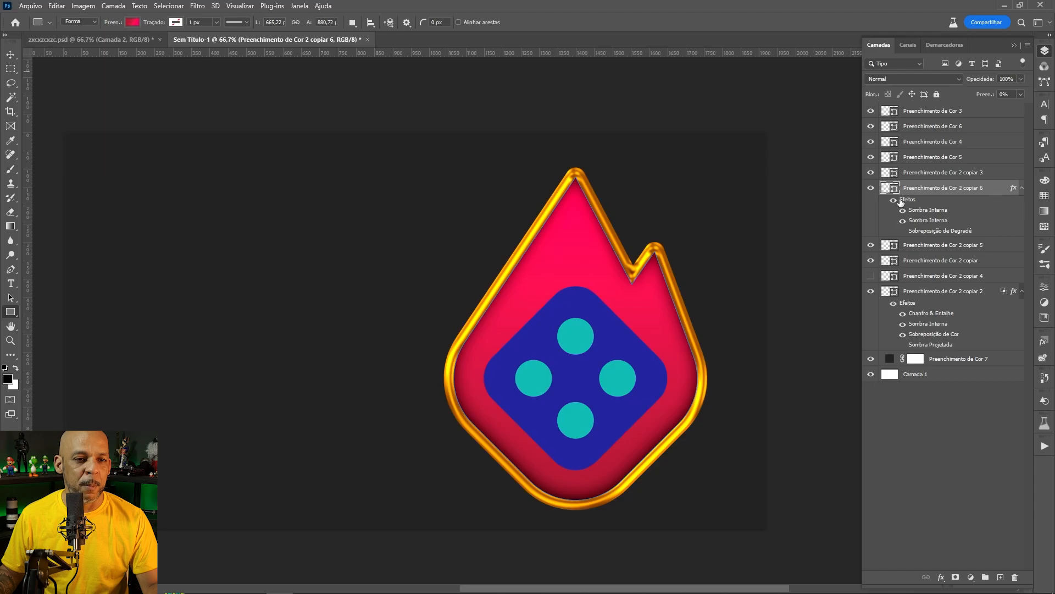
double_click(909, 202)
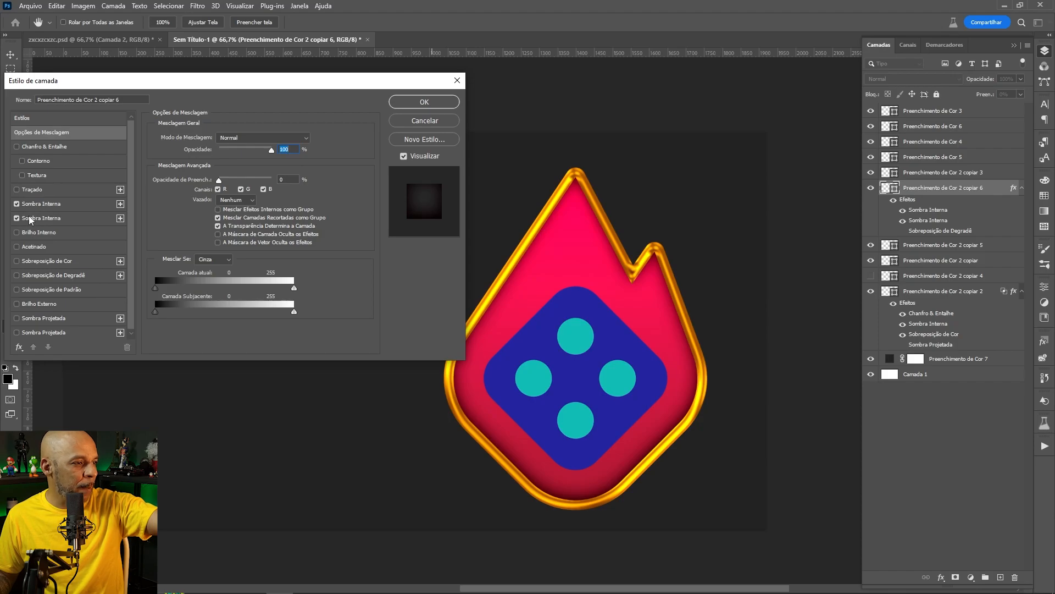
left_click(17, 218)
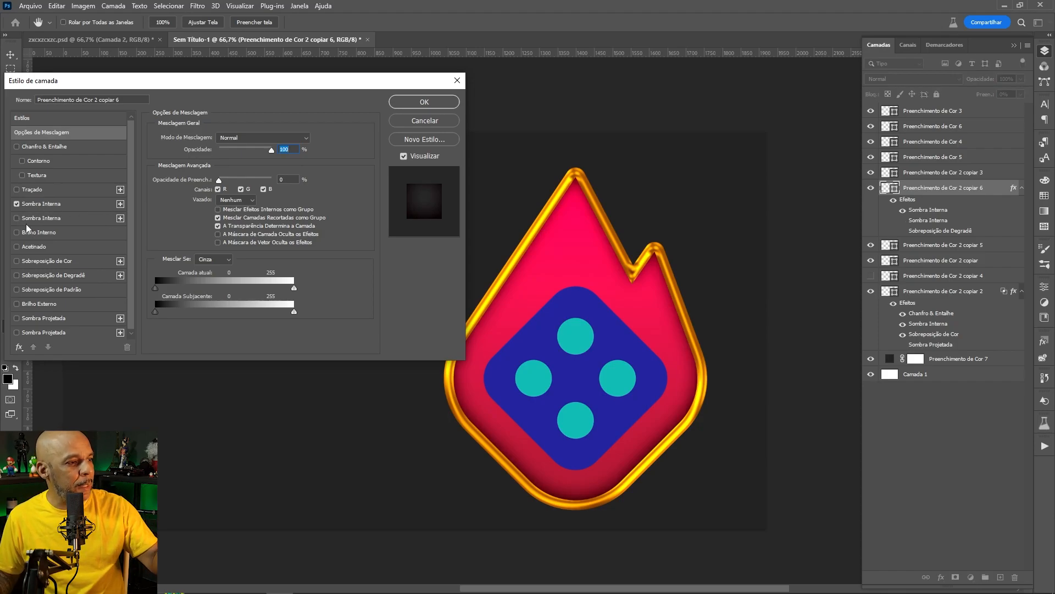
left_click(121, 204)
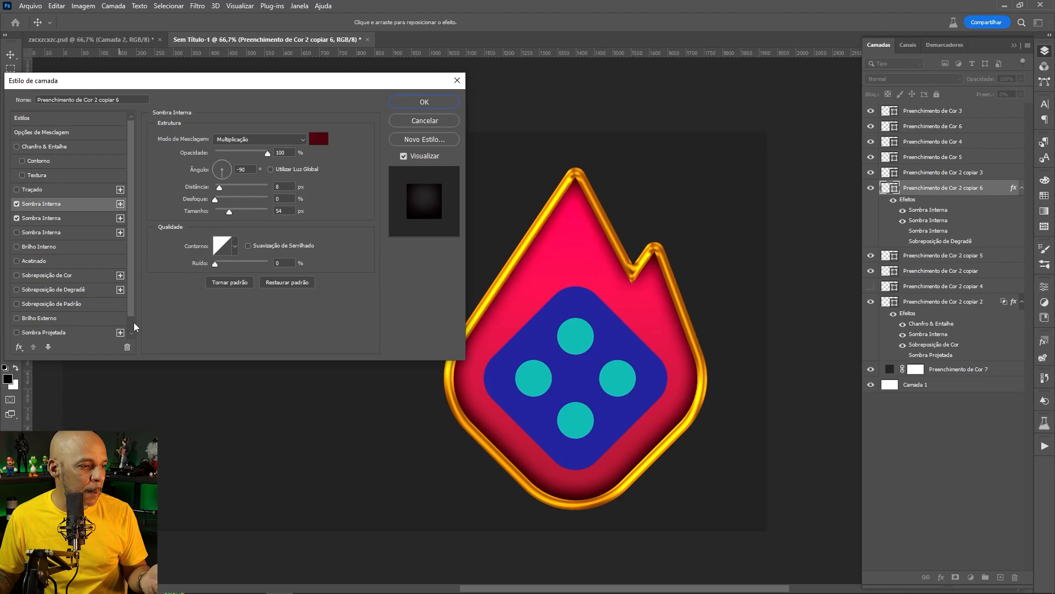
left_click(127, 347)
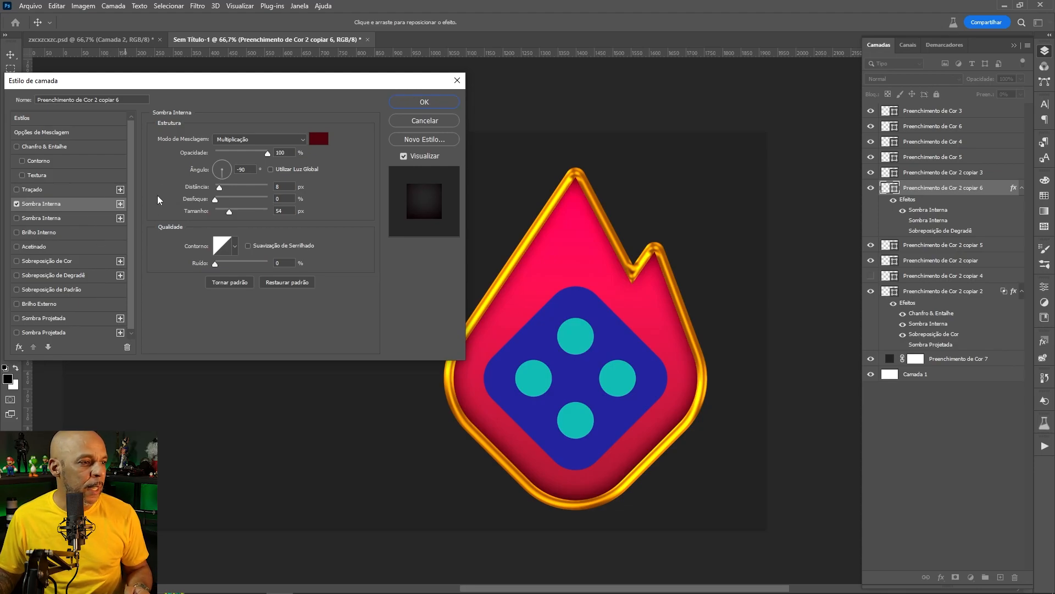
Step: Toggle the flame copy's two inner shadows off and on to compare the effect of each
left_click(18, 203)
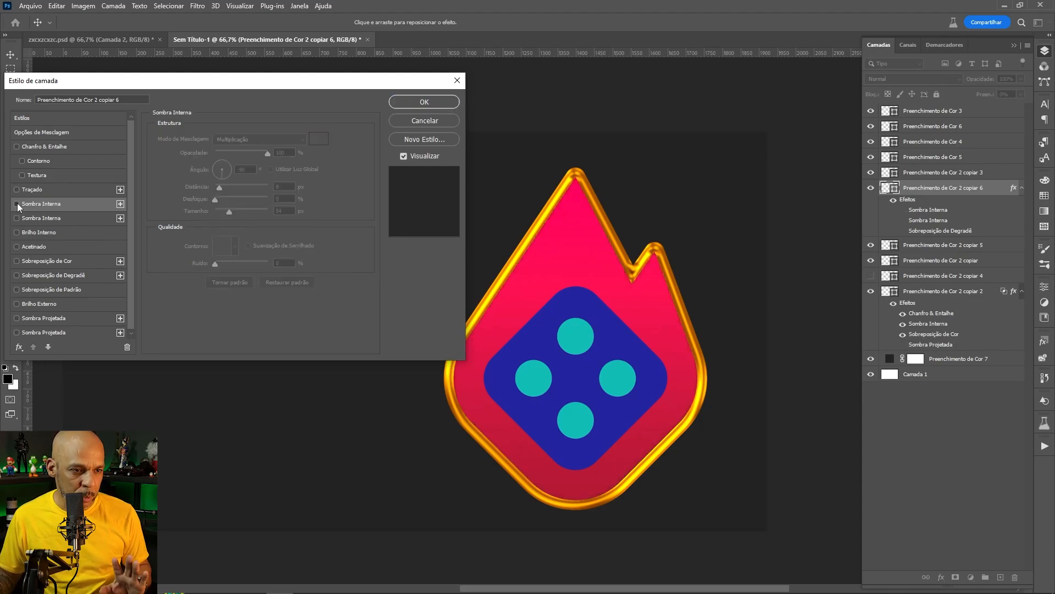
left_click(18, 202)
left_click(19, 219)
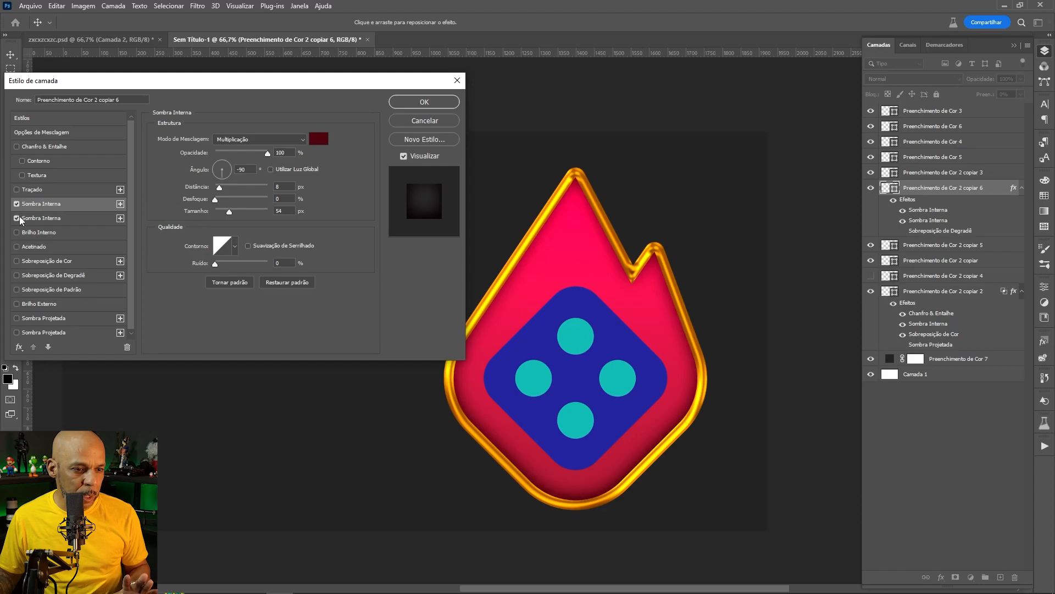
left_click(20, 219)
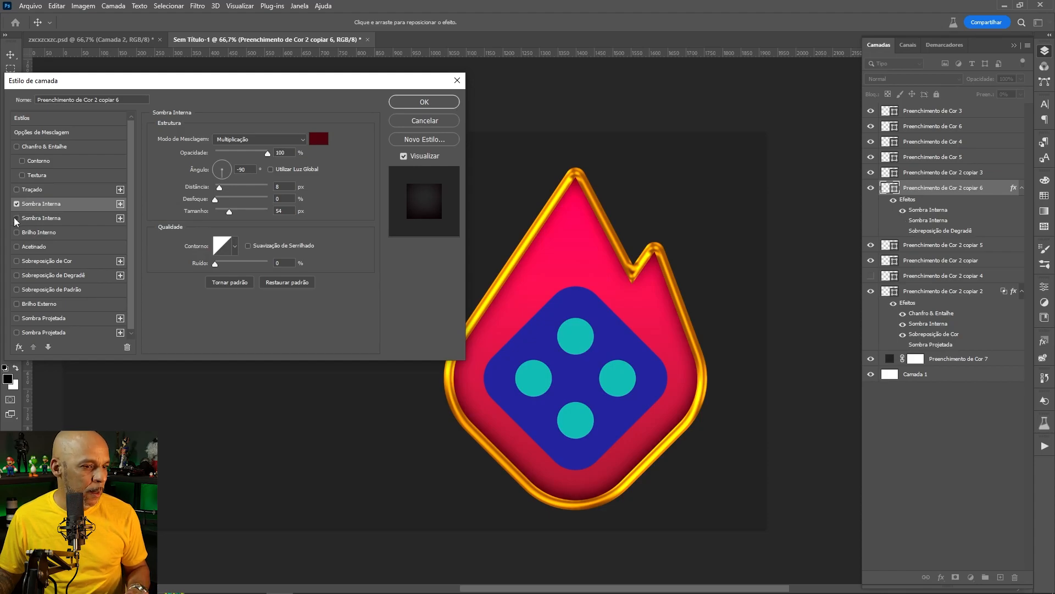
left_click(17, 218)
left_click(19, 218)
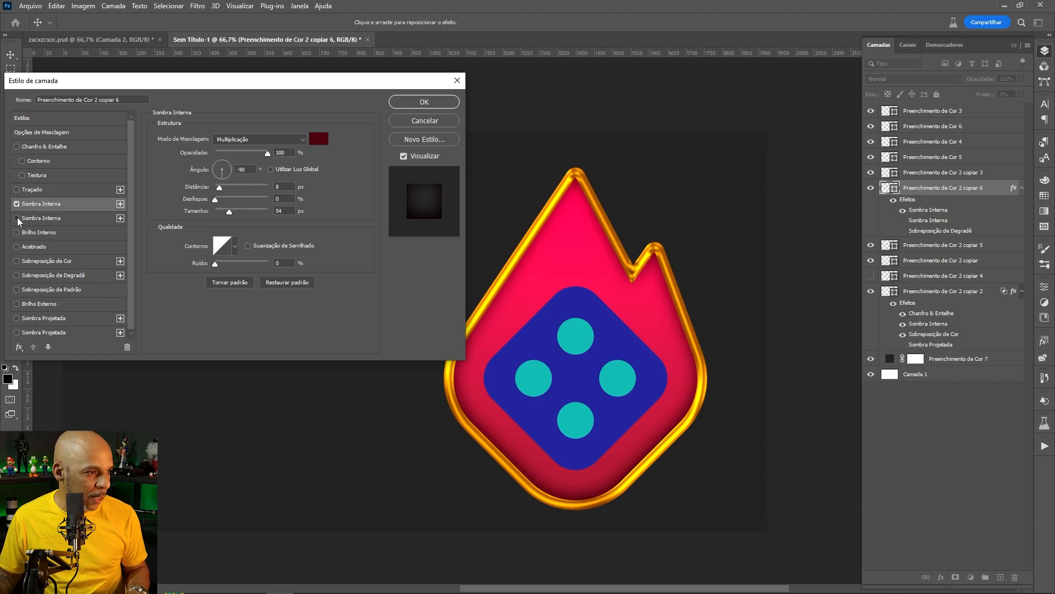
left_click(17, 219)
left_click(18, 219)
left_click(18, 218)
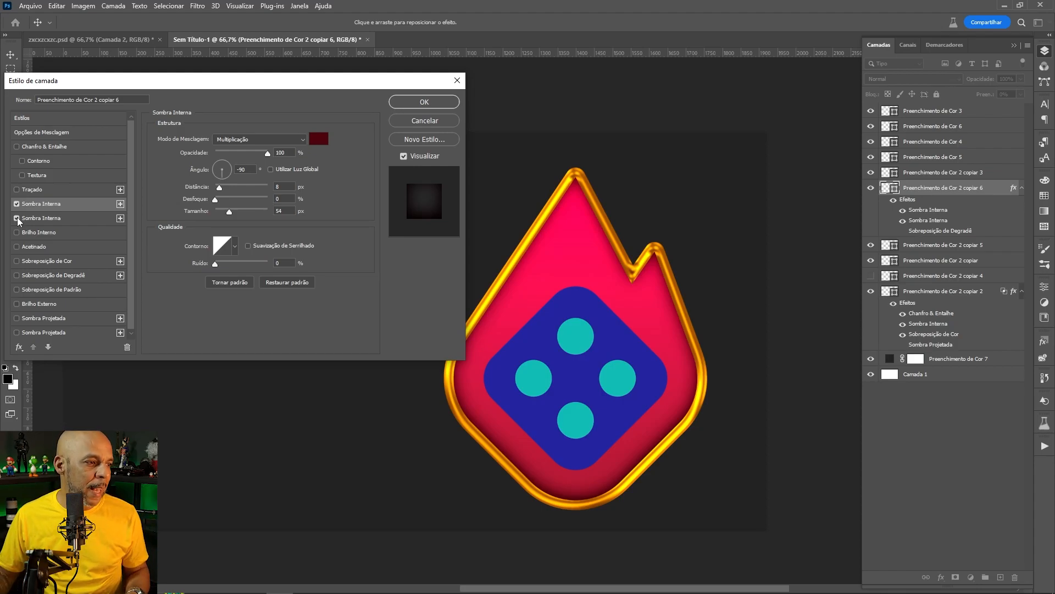
Step: Review the settings of both inner shadows and the second shadow's colour, leaving the values as they are
left_click(36, 217)
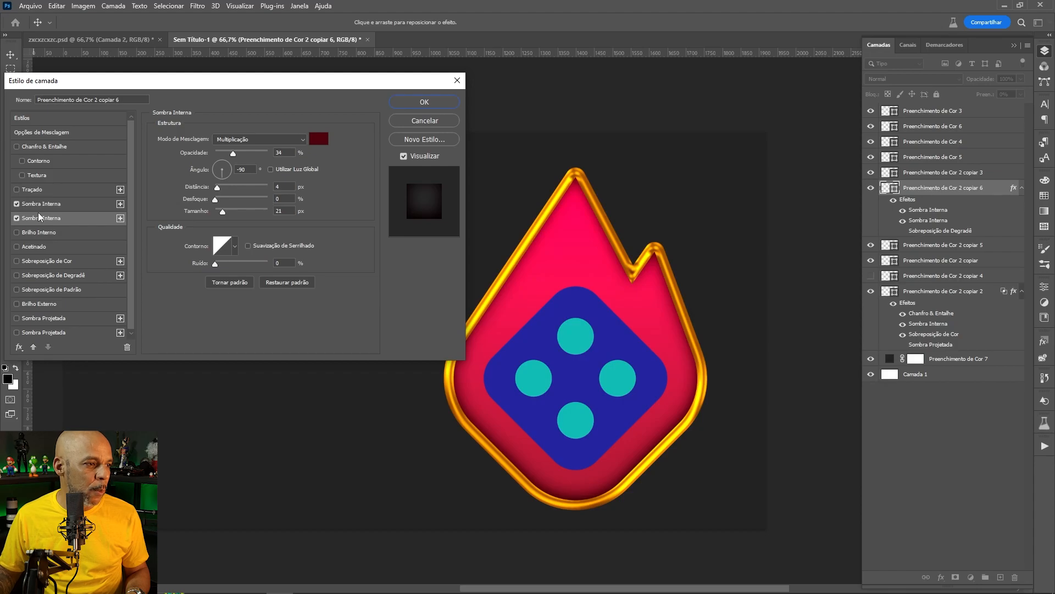
left_click(52, 206)
left_click(52, 219)
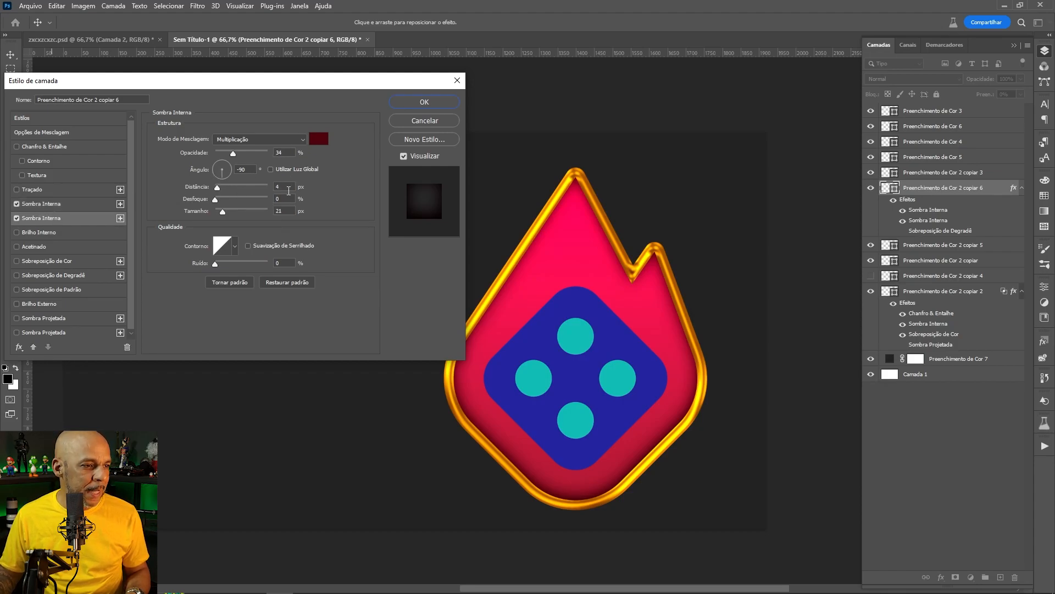
left_click(319, 141)
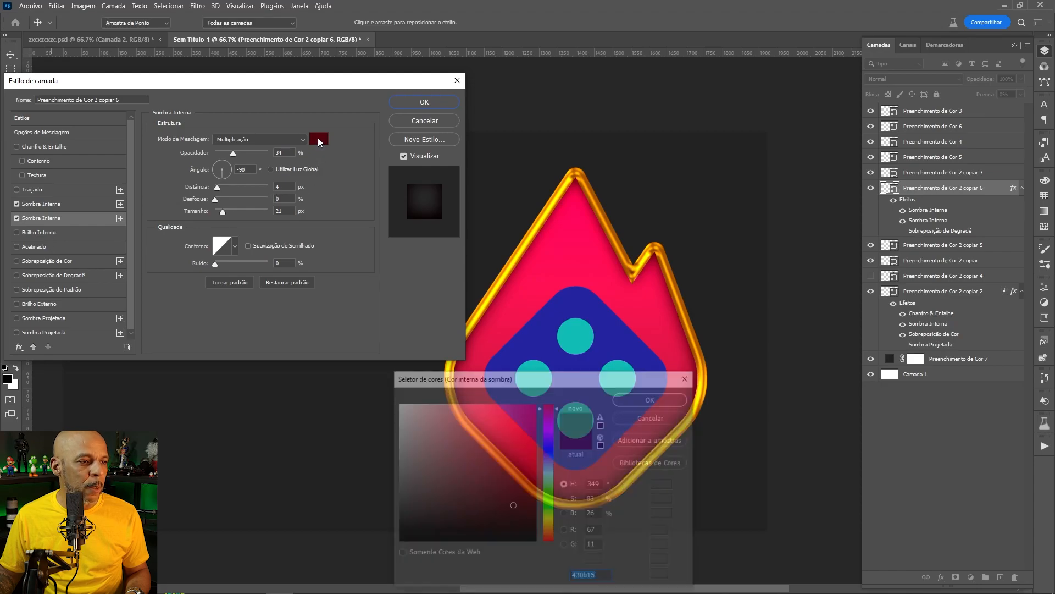
left_click(591, 575)
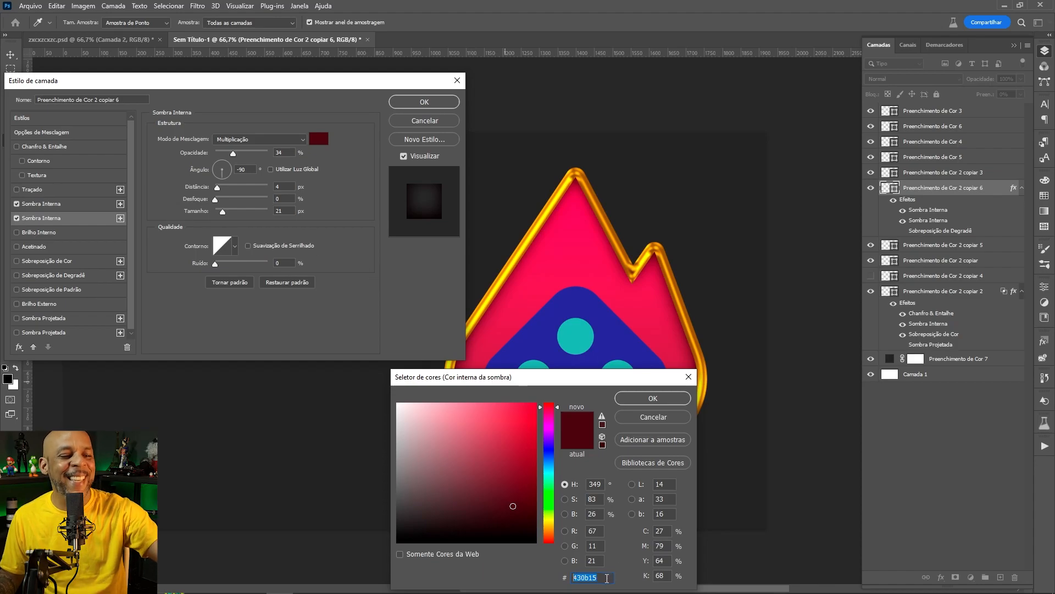
left_click(653, 417)
left_click(417, 103)
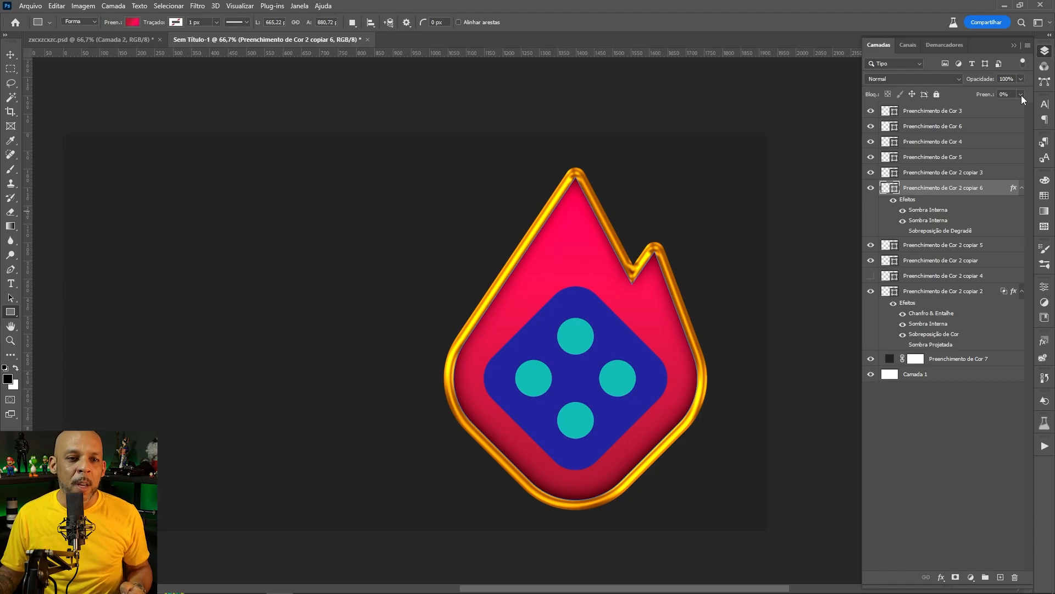
Step: Hide and reshow the pink gradient flame layer, and raise the shadowed copy's fill to 100% and return it to 0%
left_click(870, 245)
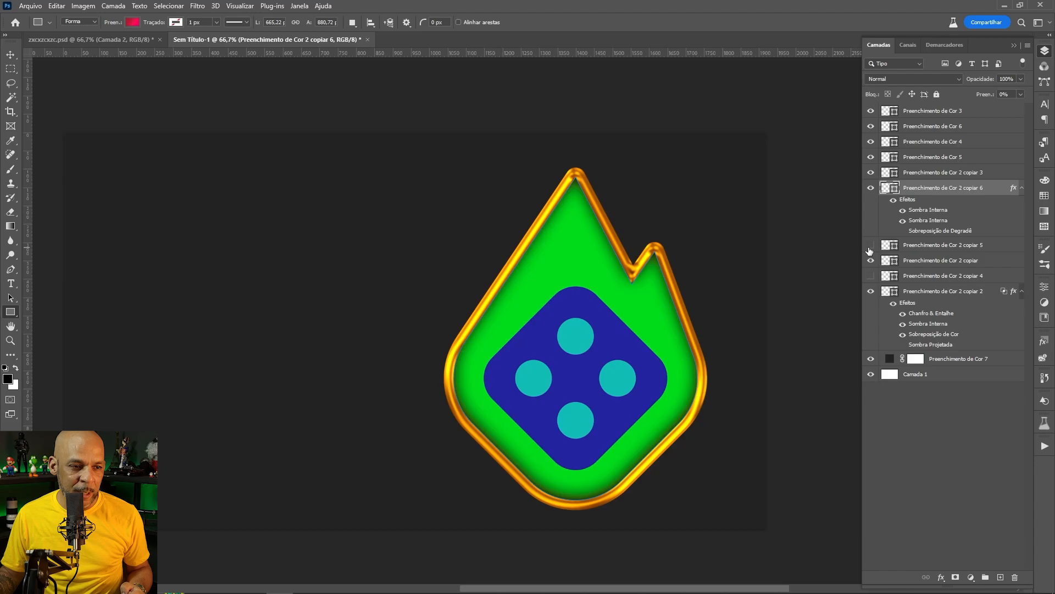
left_click(1020, 96)
left_click_drag(1025, 108, 1030, 109)
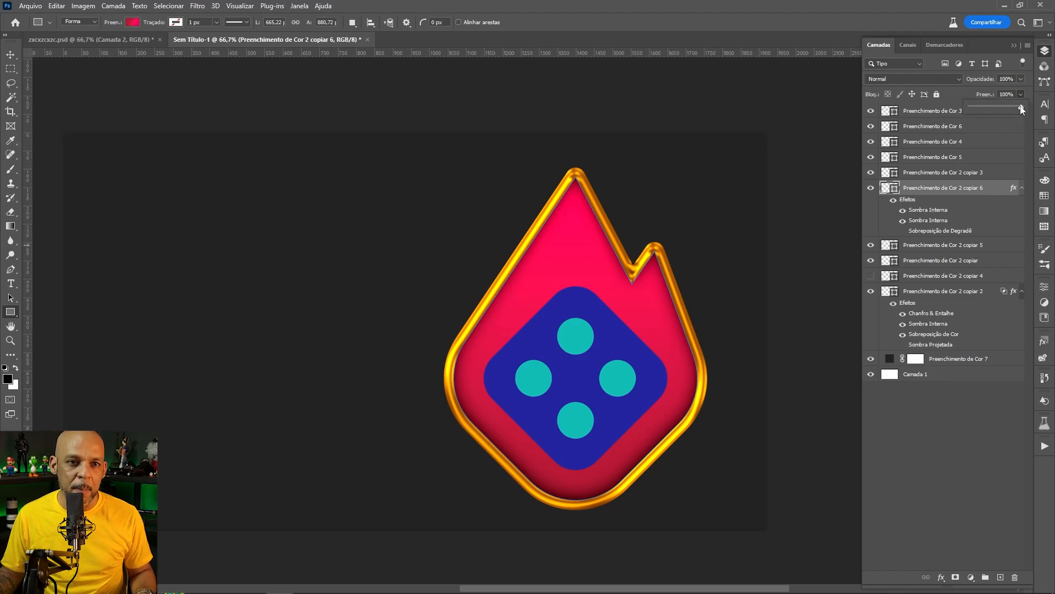
left_click_drag(1022, 109, 959, 107)
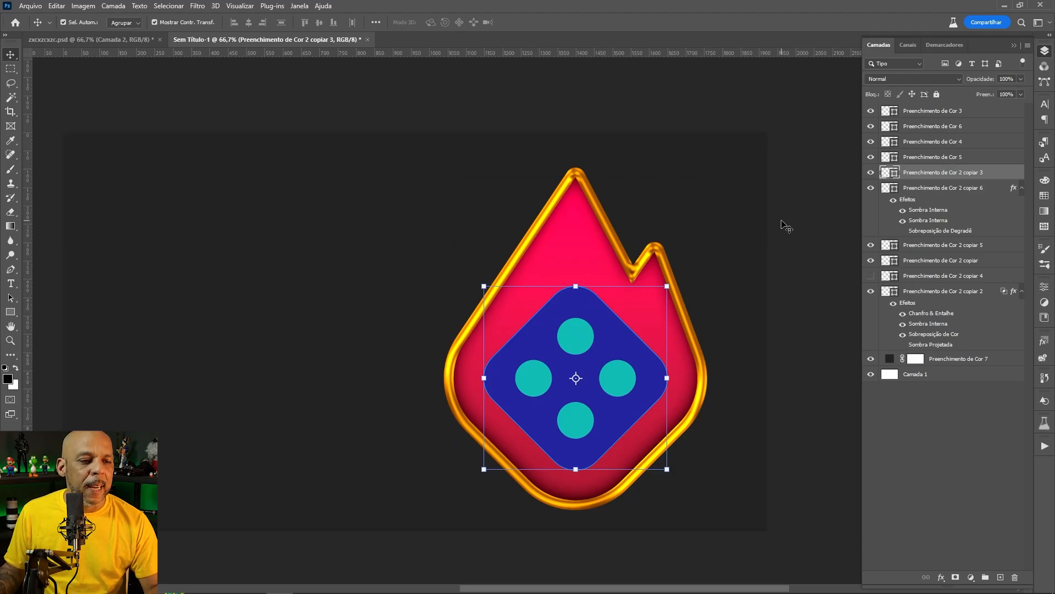
Step: Recolour the blue rounded diamond with the orange #e49400 sampled from the flame's golden border
double_click(891, 173)
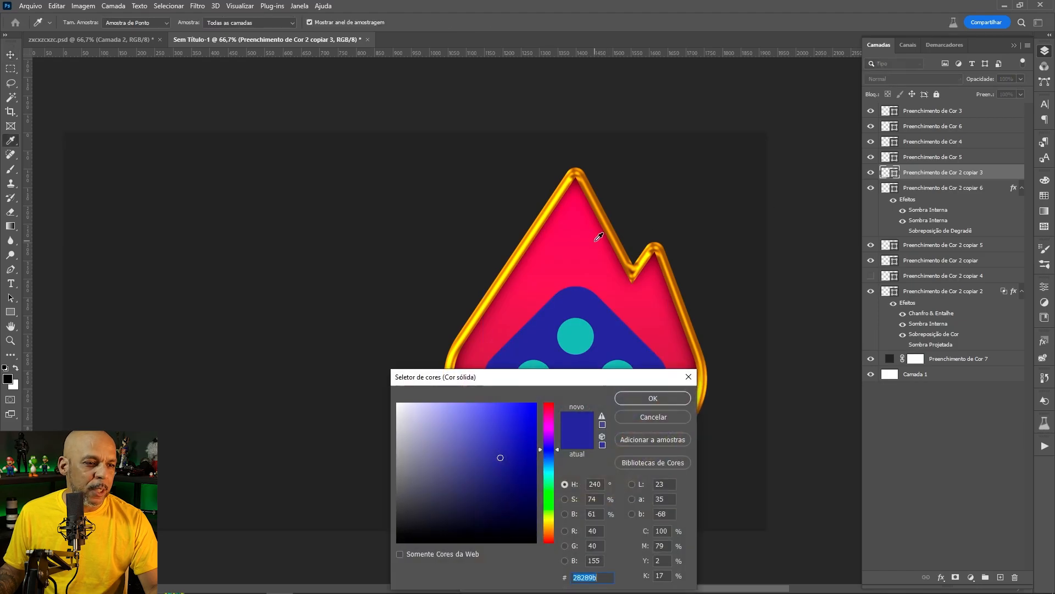
left_click(537, 221)
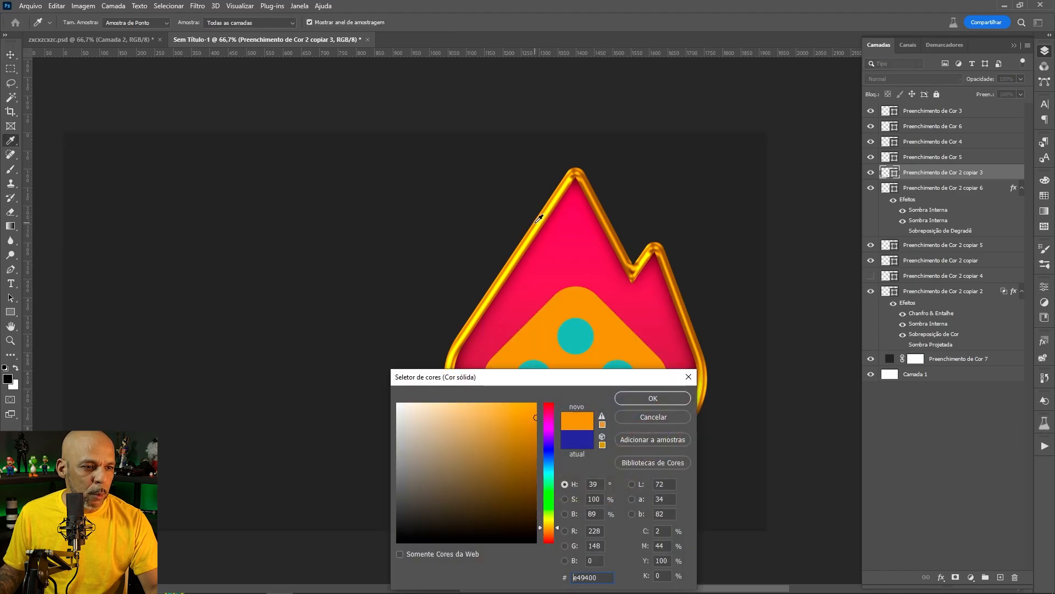
left_click(644, 397)
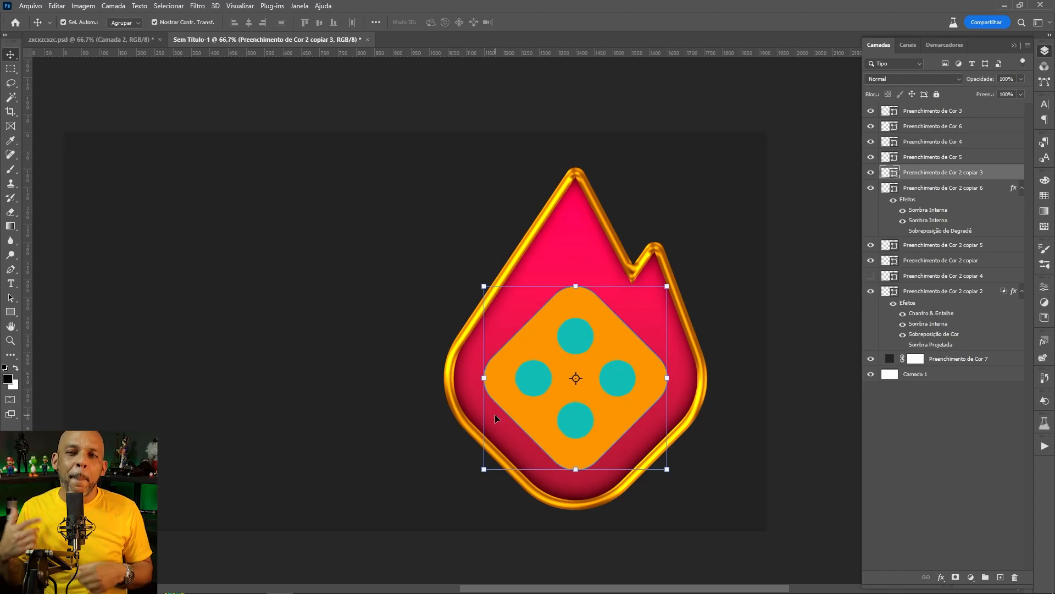
Step: Duplicate the orange diamond layer and shift the copy's hue to the yellower #e4b100
key("ctrl")
left_click(821, 413, "ctrl+alt")
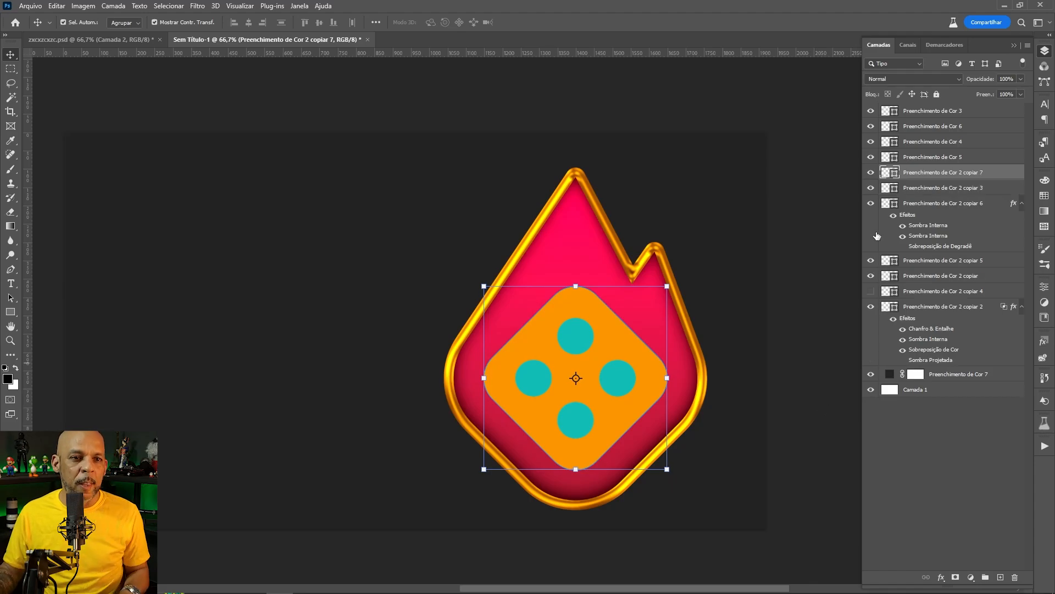
double_click(896, 174)
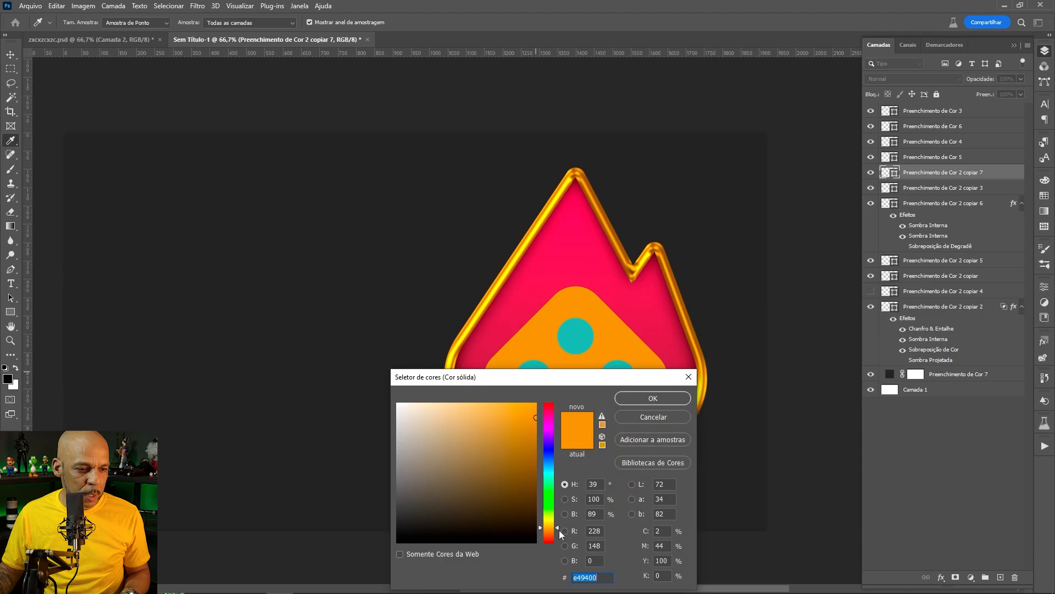
left_click_drag(559, 528, 558, 524)
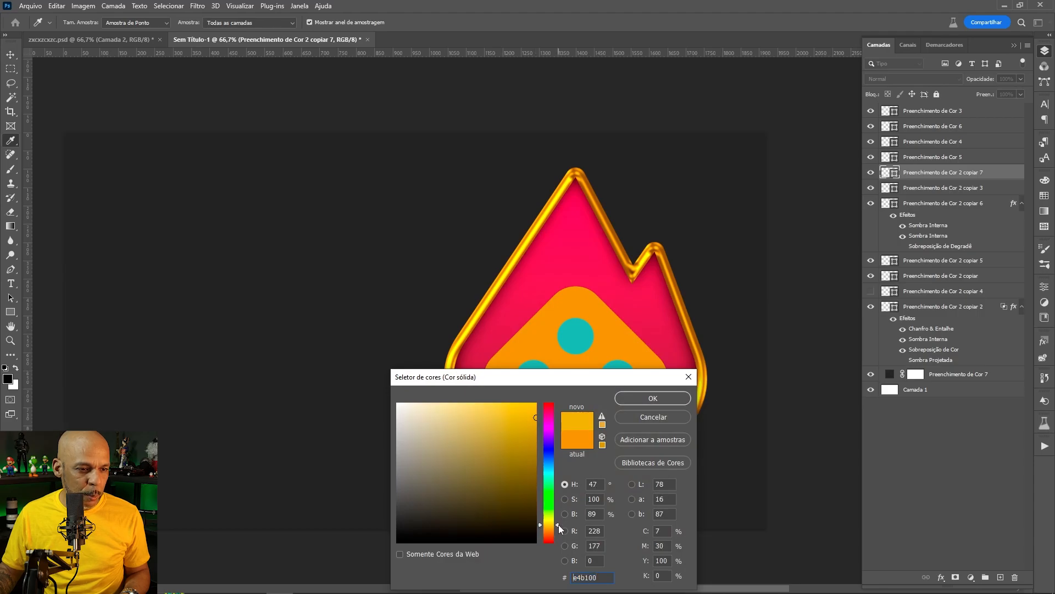
left_click(663, 403)
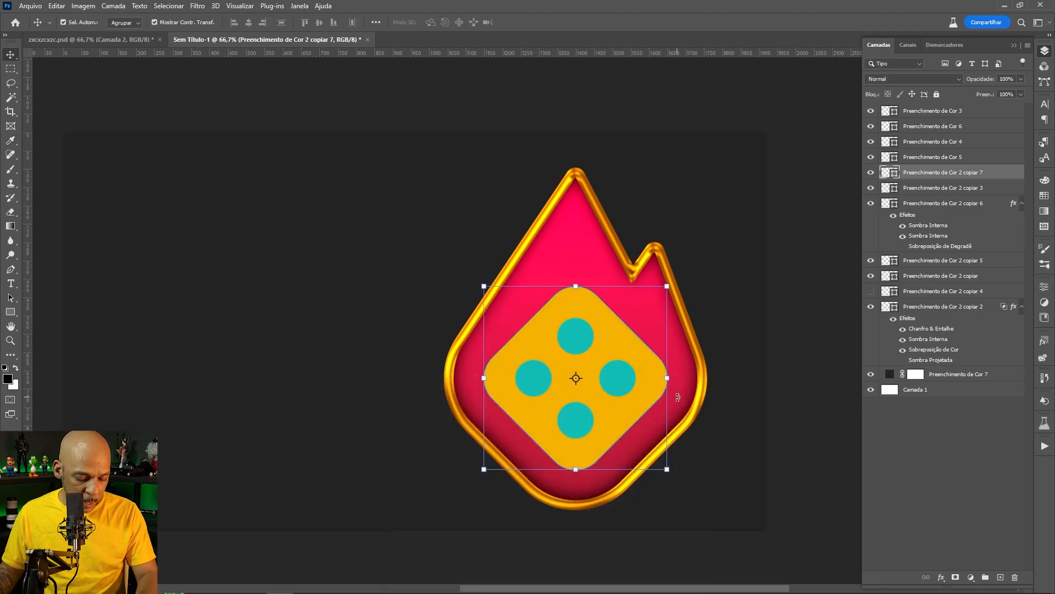
Step: Scale the yellow diamond copy down proportionally about its centre to roughly 81%
left_click_drag(666, 378, 650, 378)
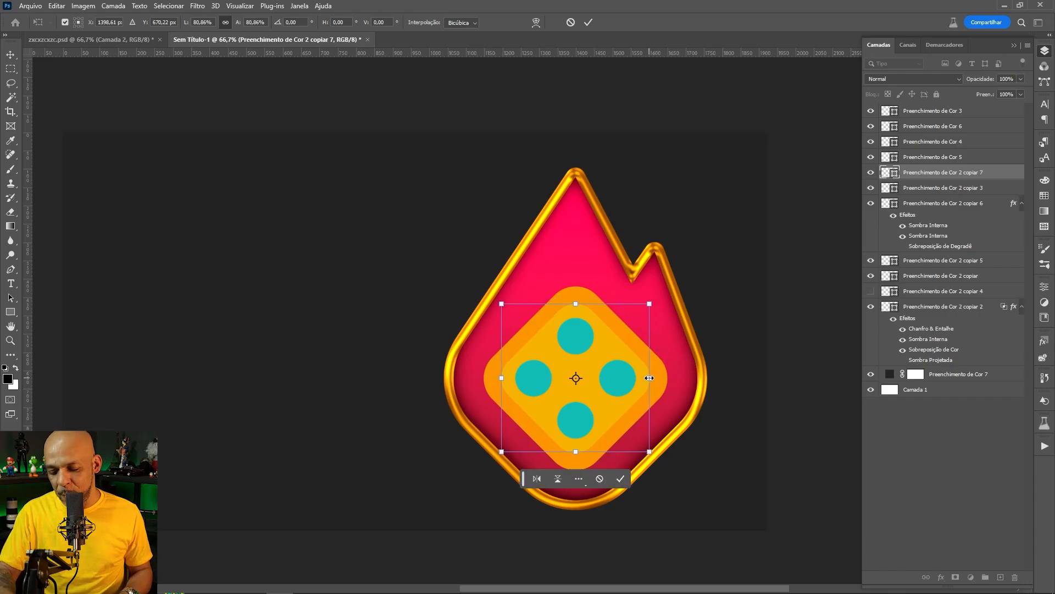
key("Return")
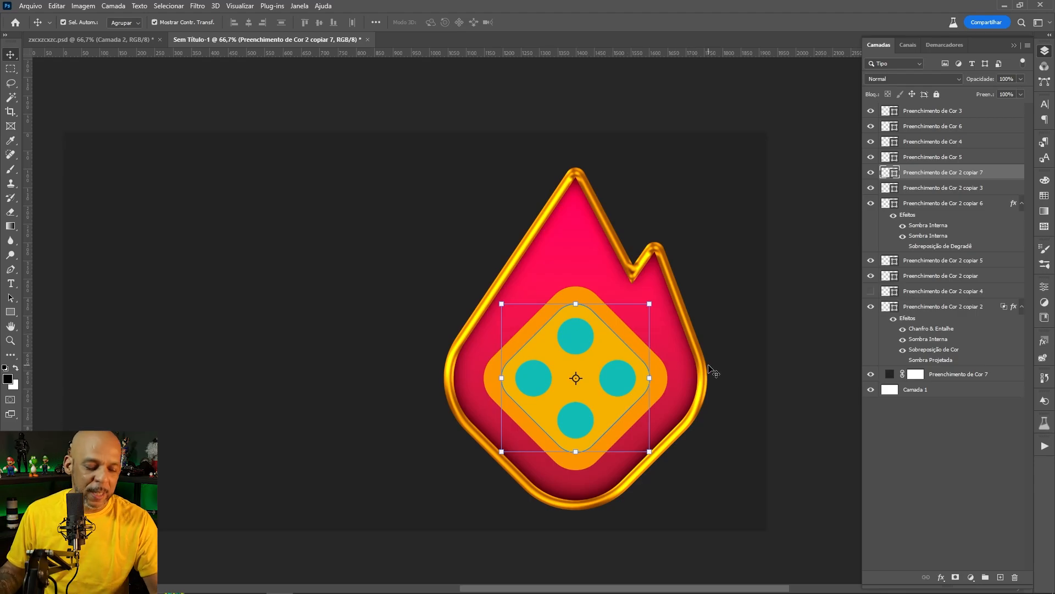
Step: Add a stroke effect to the smaller yellow diamond, positioned inside with a size of 2 px
key("ctrl+plus")
left_click_drag(708, 364, 578, 325)
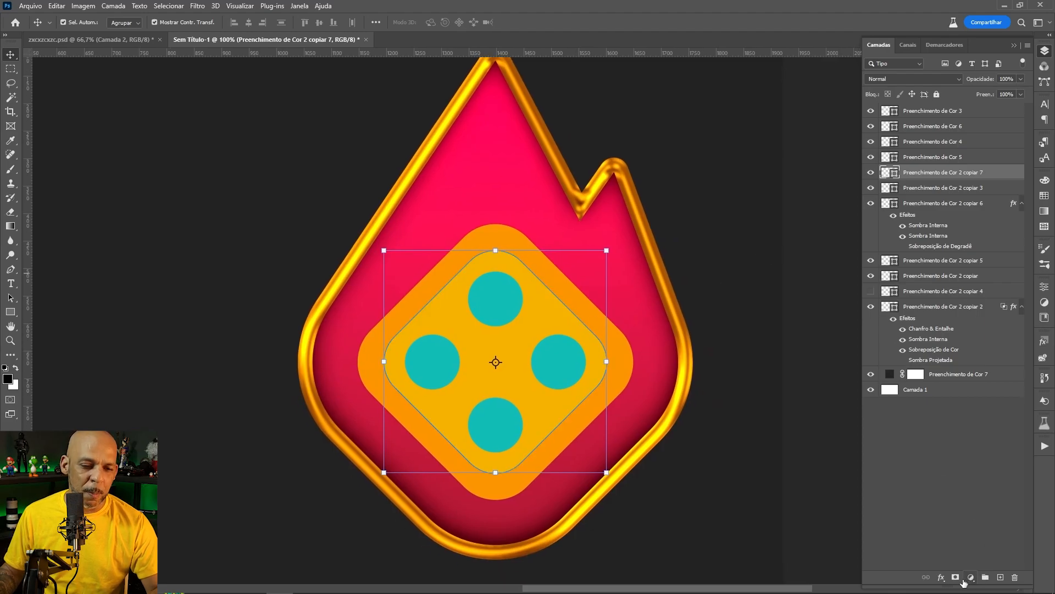
left_click(941, 577)
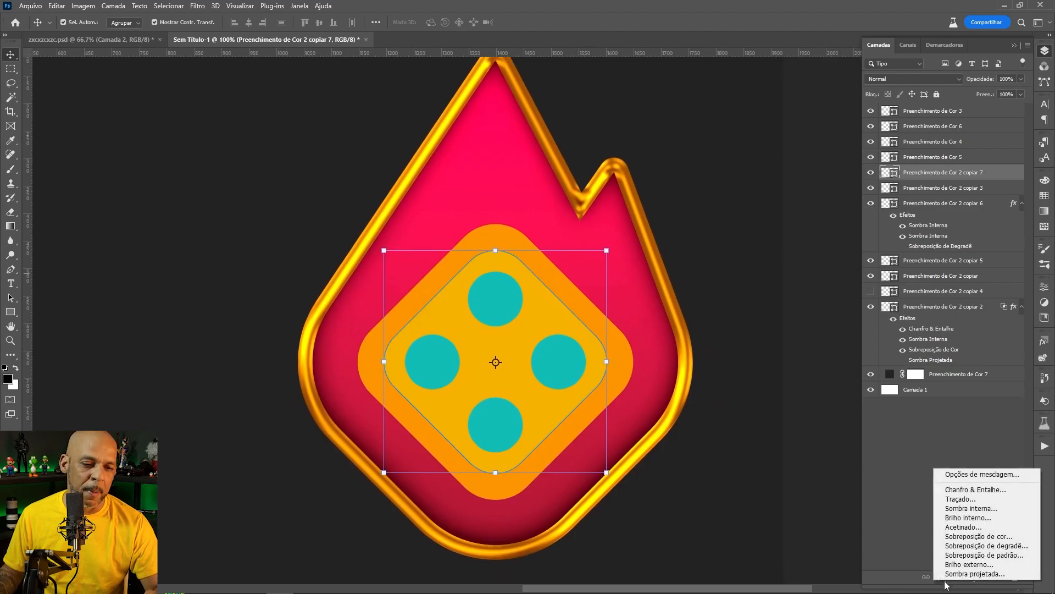
left_click(974, 500)
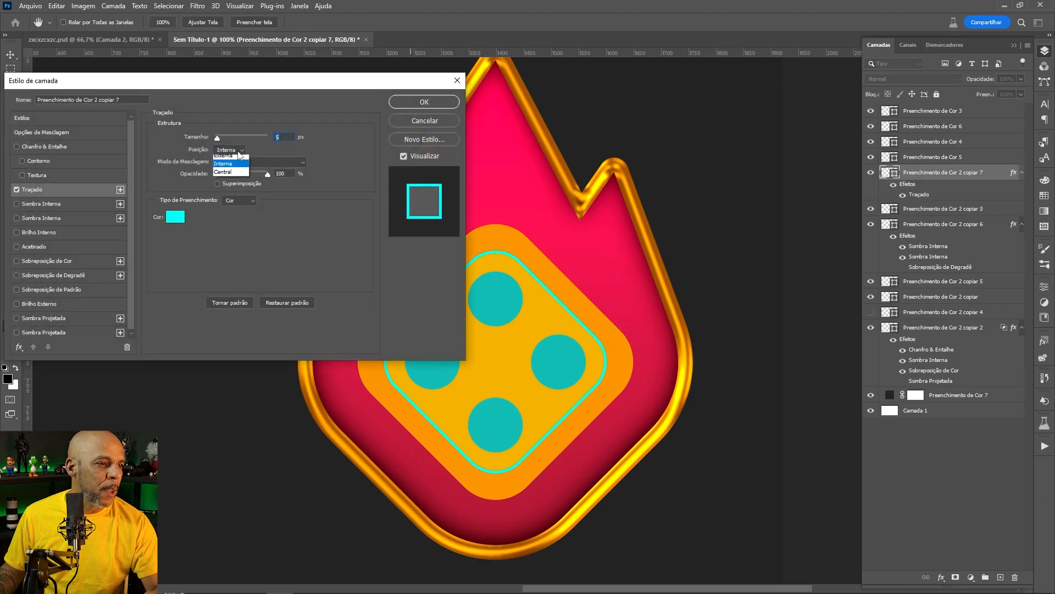
left_click(239, 155)
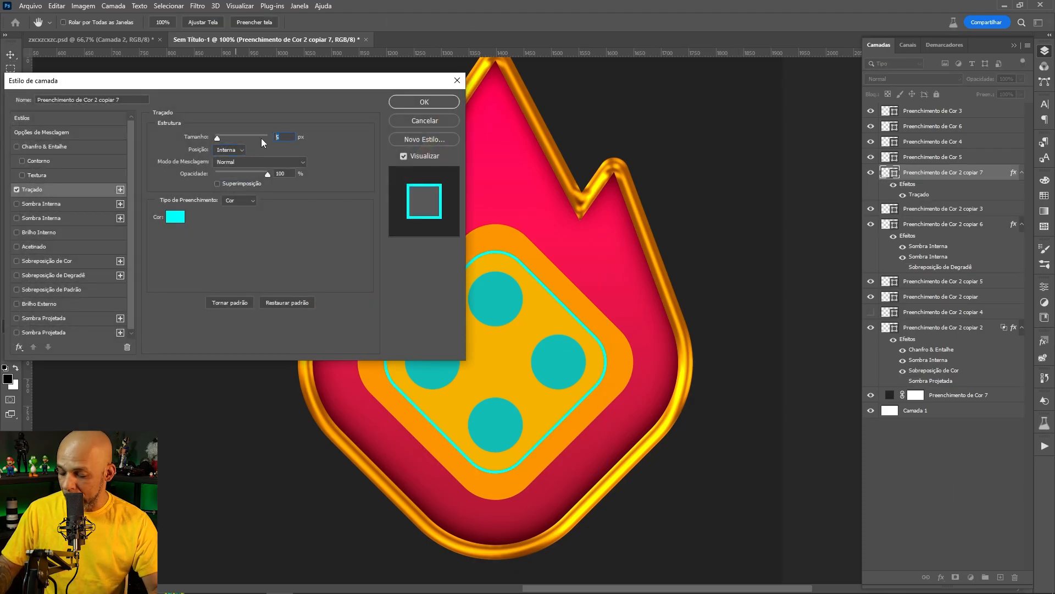
type("2")
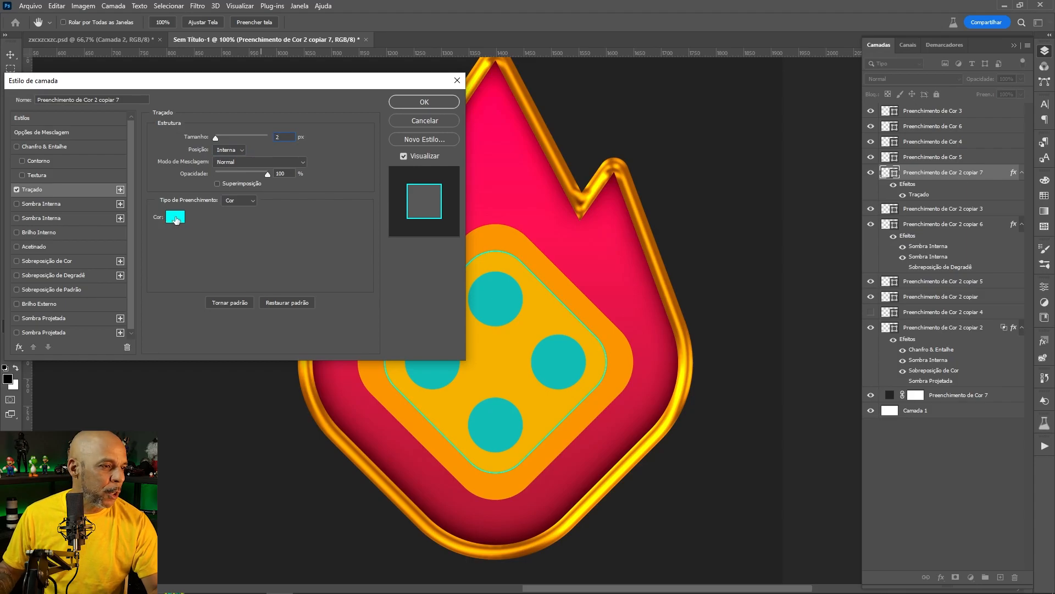
Step: Change the yellow diamond's stroke to a gradient fill and colour its end stop with brown #884e00 sampled from the flame's border
left_click(237, 201)
left_click(234, 214)
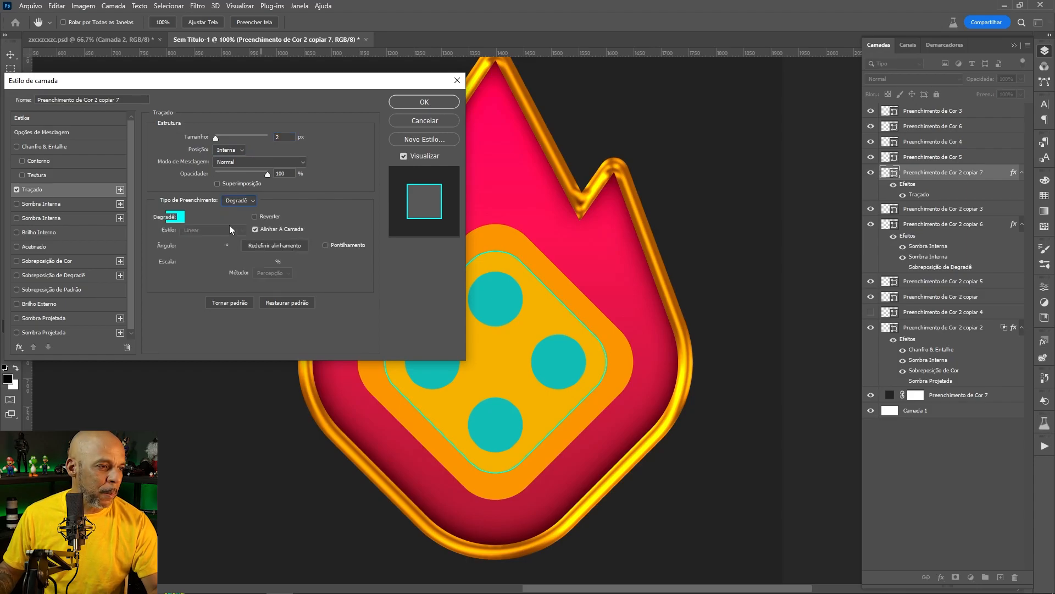
left_click(230, 217)
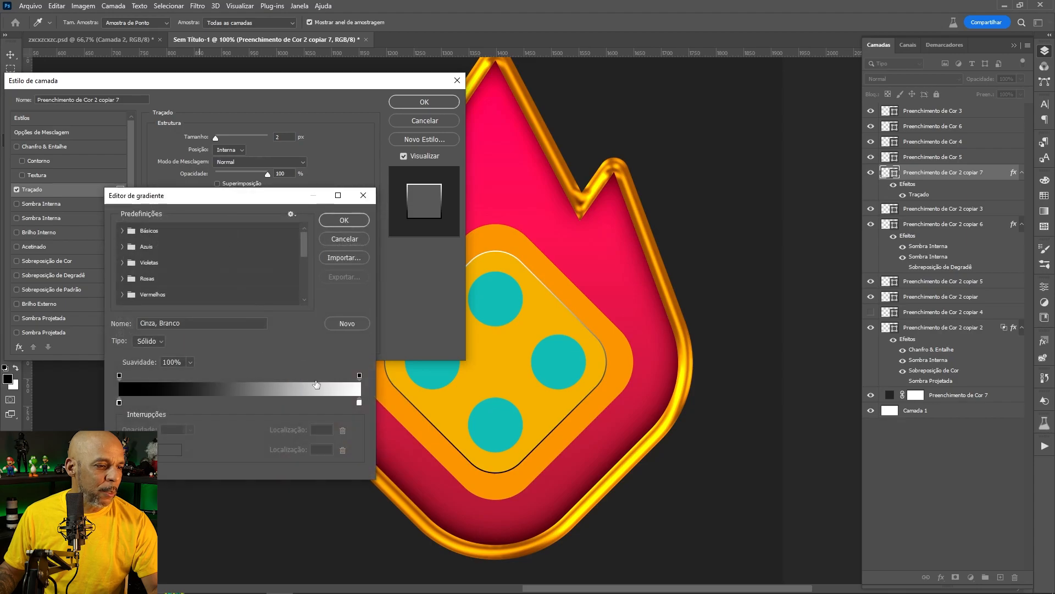
left_click(359, 402)
double_click(359, 402)
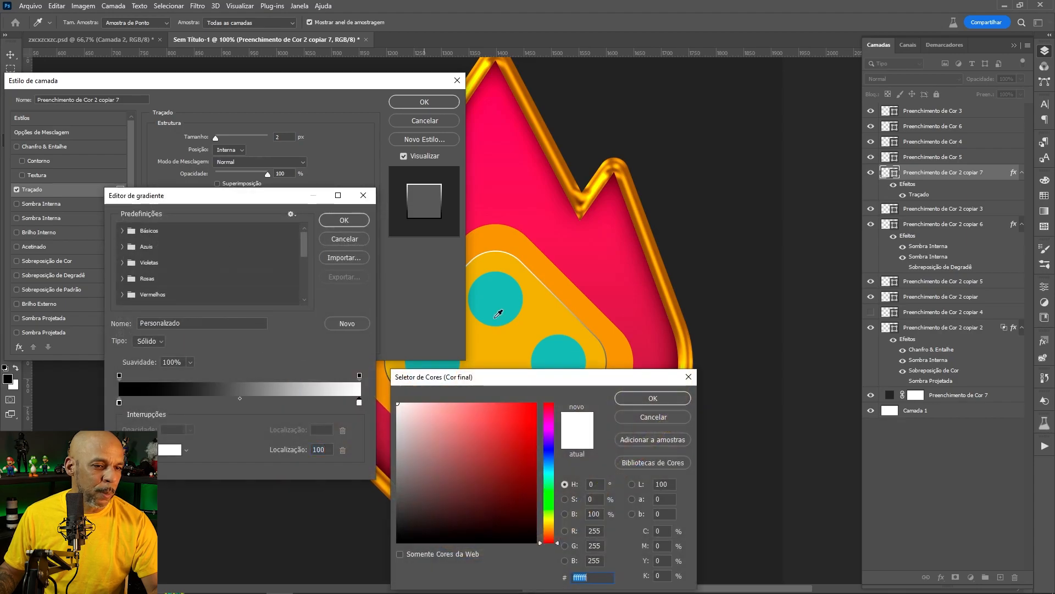
left_click(642, 224)
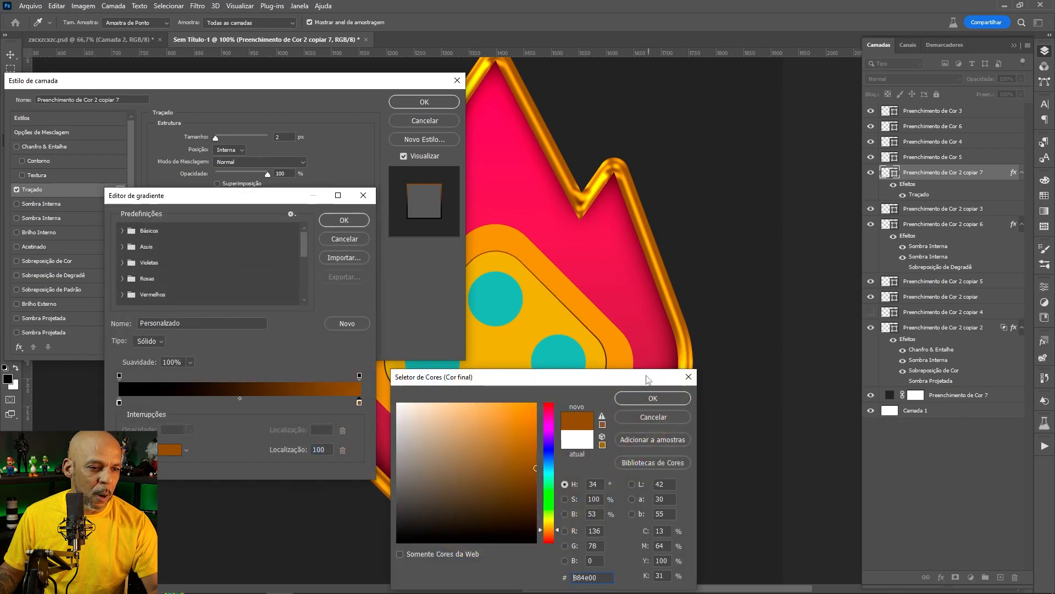
left_click(653, 398)
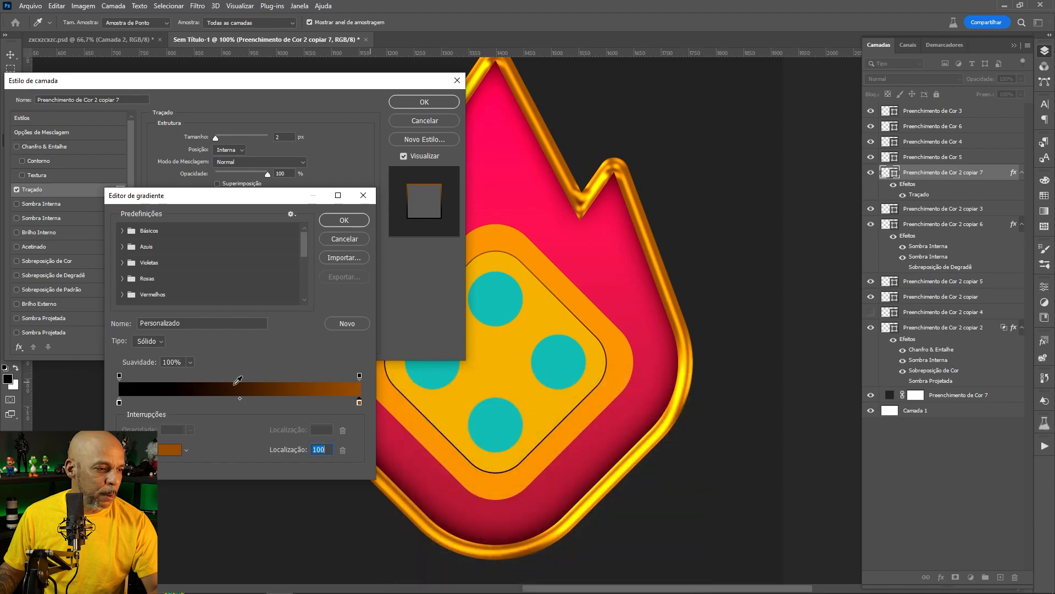
Step: Add a gradient colour stop at 65% and give it the golden #ffb200 sampled from the flame's border
left_click(275, 406)
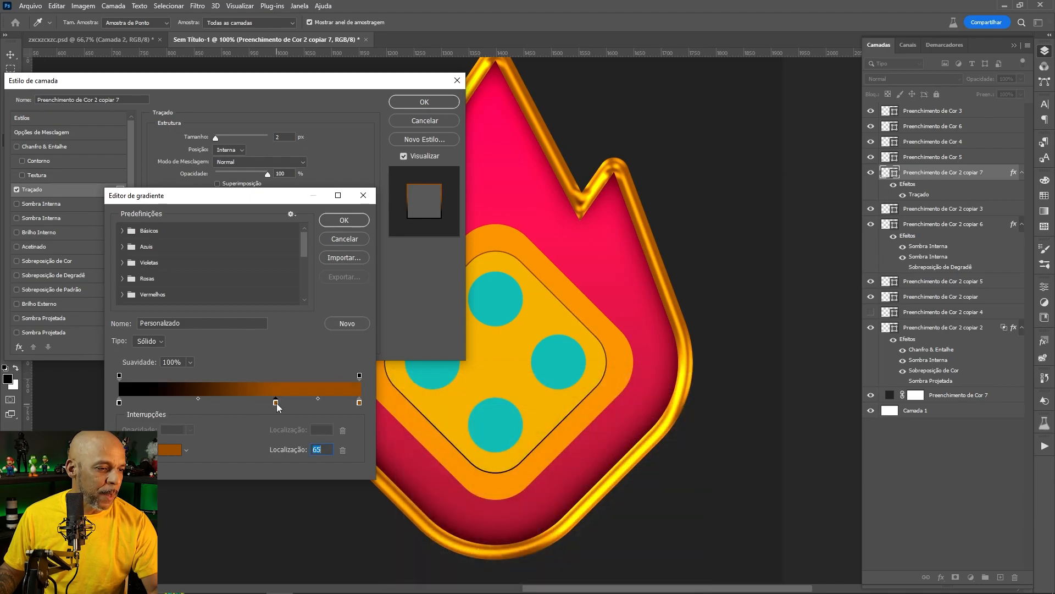
double_click(276, 403)
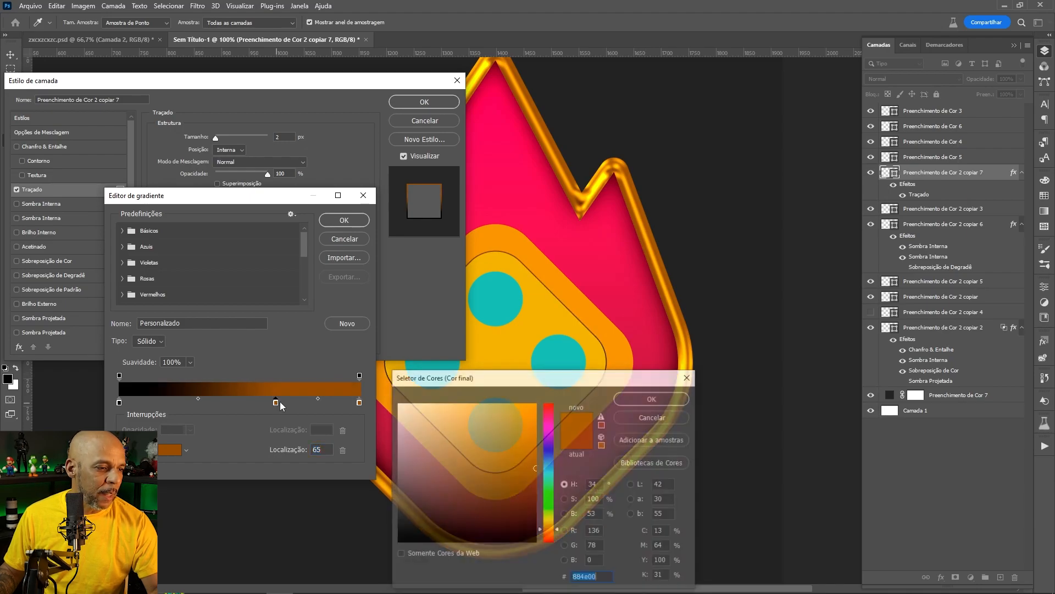
left_click(665, 281)
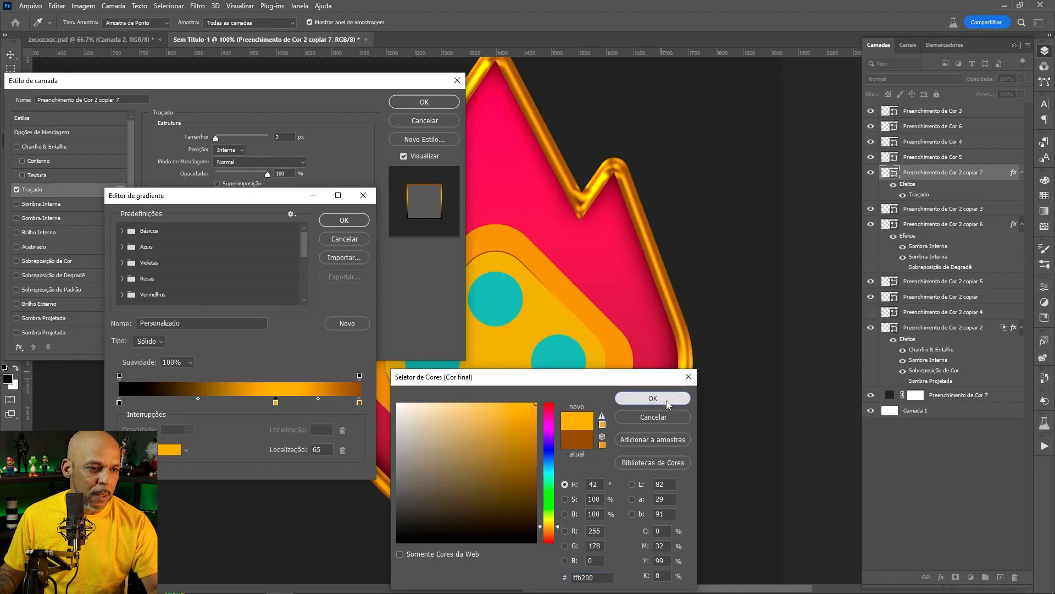
left_click(653, 398)
Step: Rearrange and duplicate the gradient stops to place brown at 90% and 42% and a second golden #ffb200 stop at 21%
left_click_drag(359, 404, 335, 405)
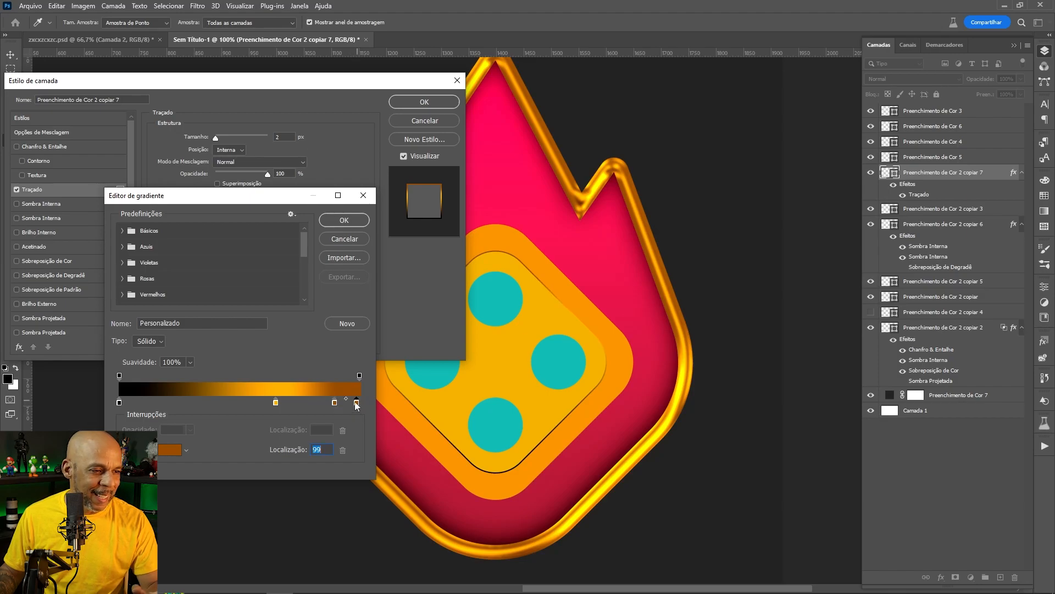
left_click_drag(357, 404, 221, 406)
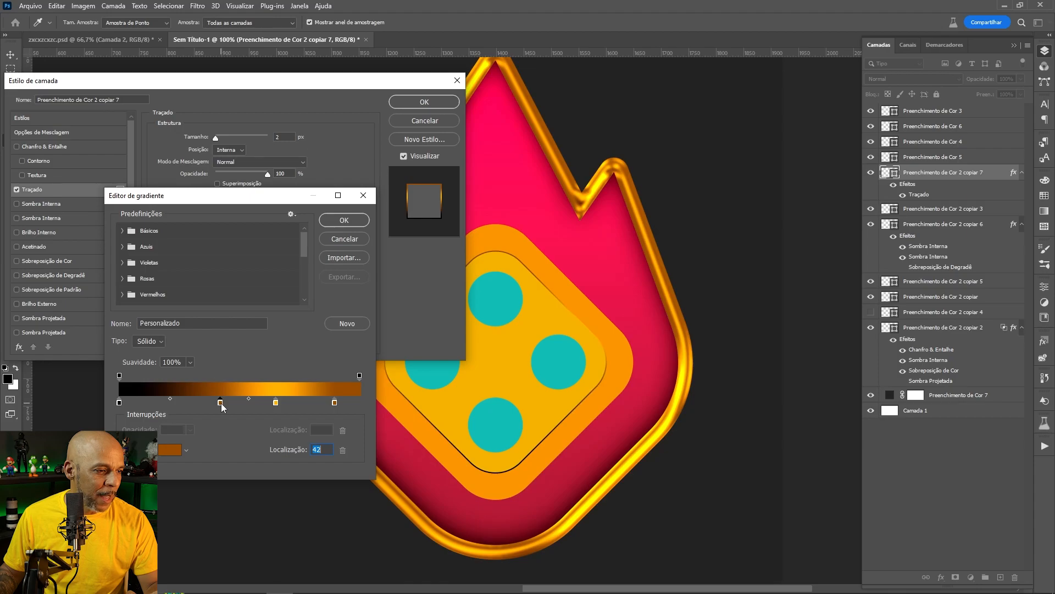
left_click(276, 403)
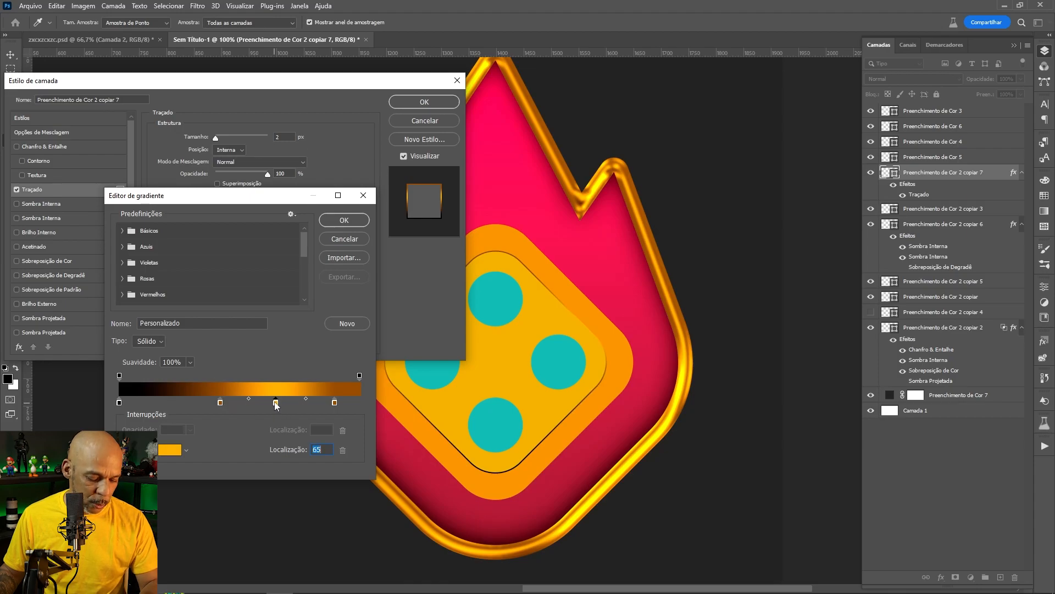
left_click_drag(276, 403, 170, 404)
Step: Replace the gradient's black start stop with a brown one at 0% and move the 90% brown stop to 100%
left_click(120, 402)
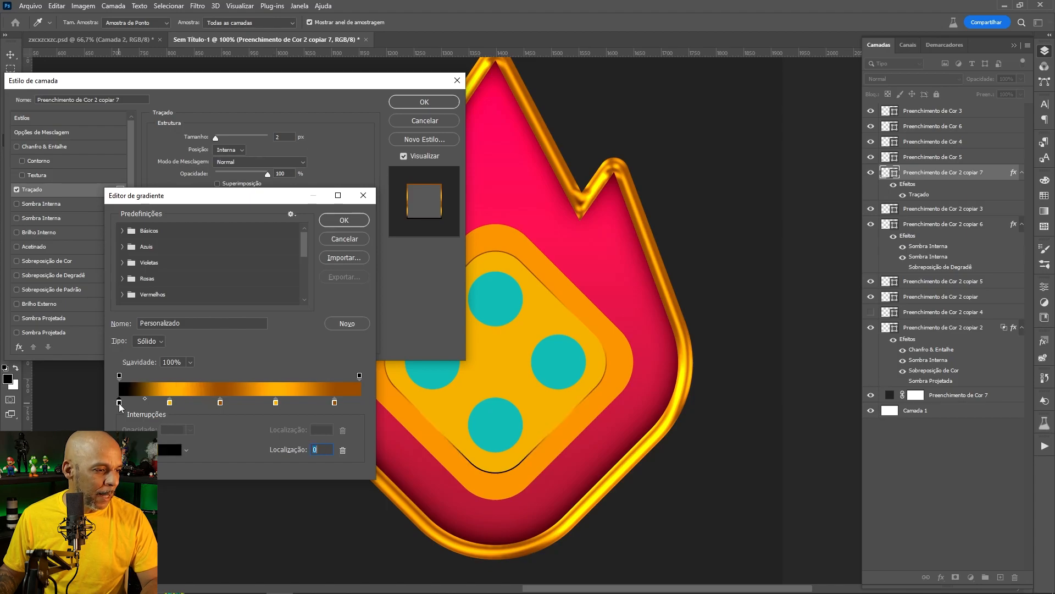
left_click(358, 403)
left_click_drag(358, 403, 357, 424)
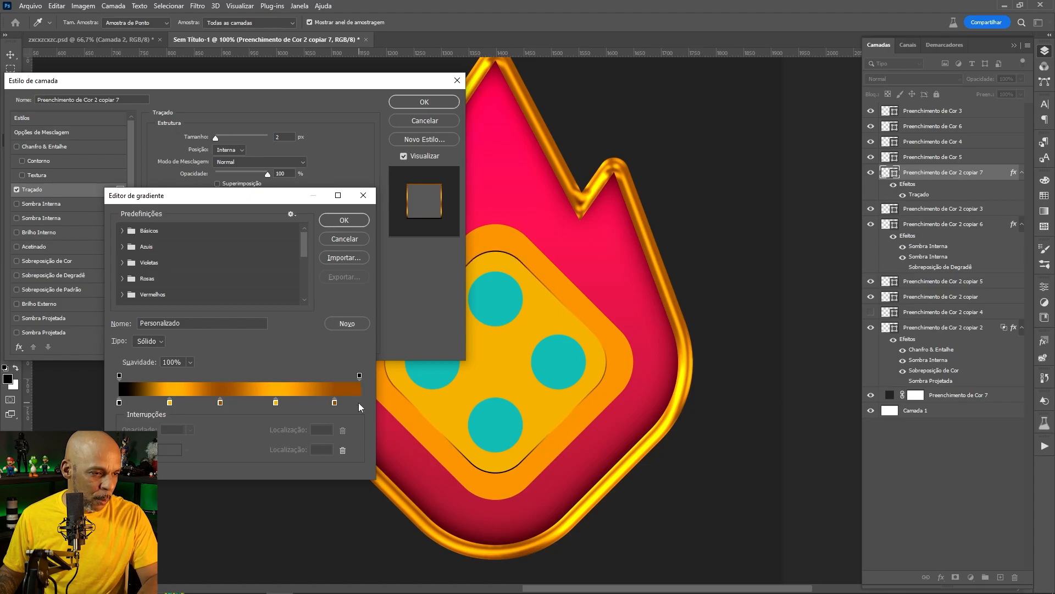
left_click(334, 403)
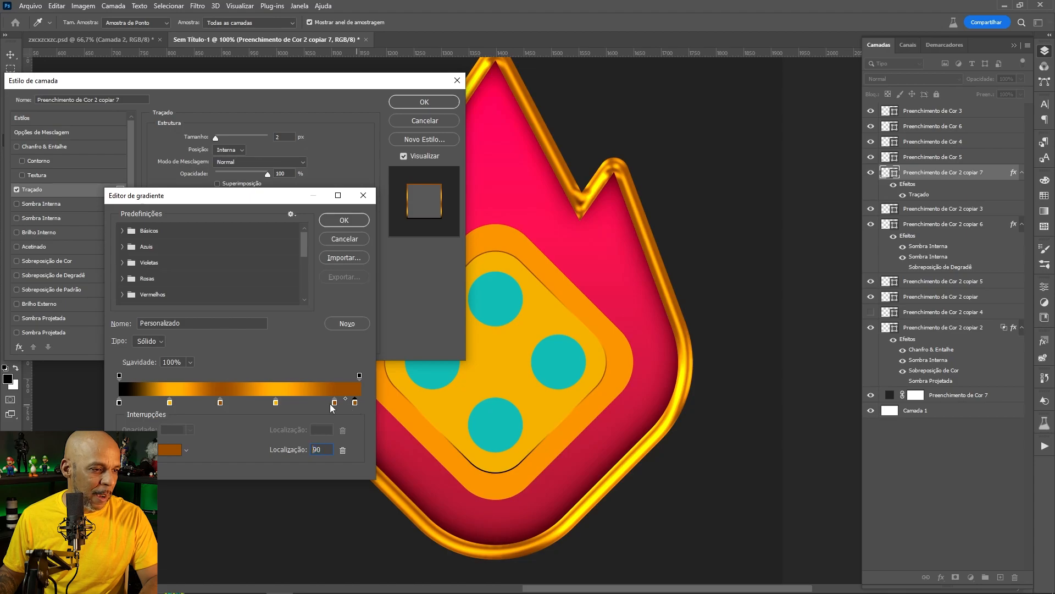
left_click_drag(356, 404, 69, 442)
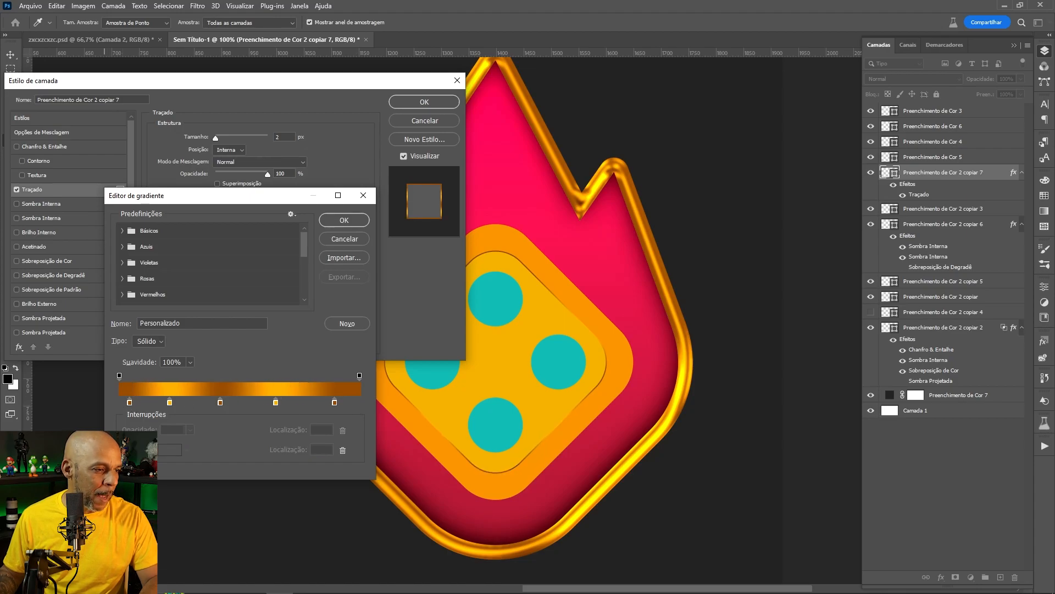
left_click_drag(130, 403, 108, 403)
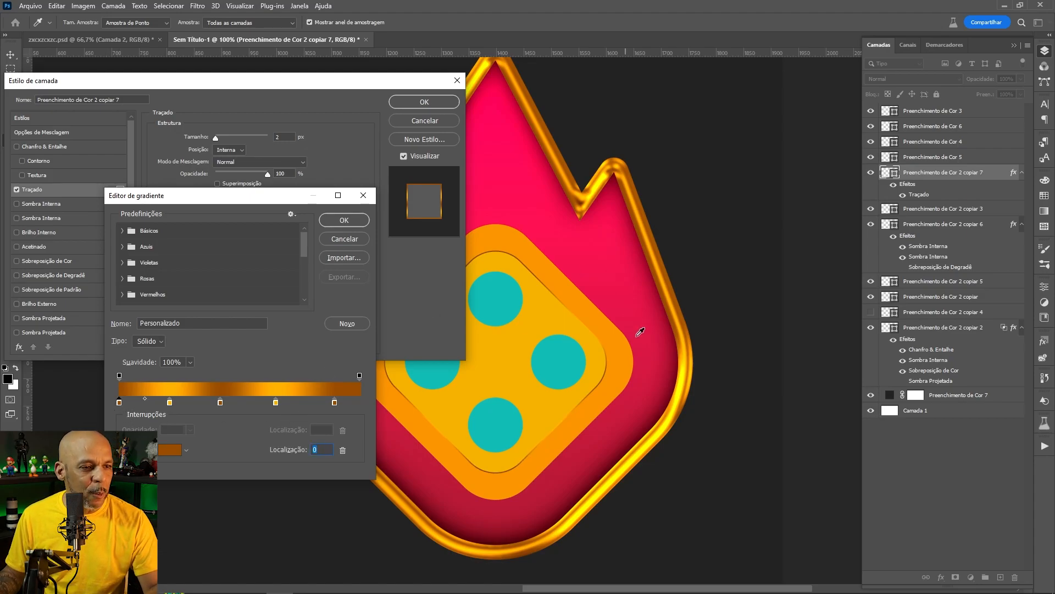
left_click_drag(337, 403, 360, 403)
left_click(334, 403)
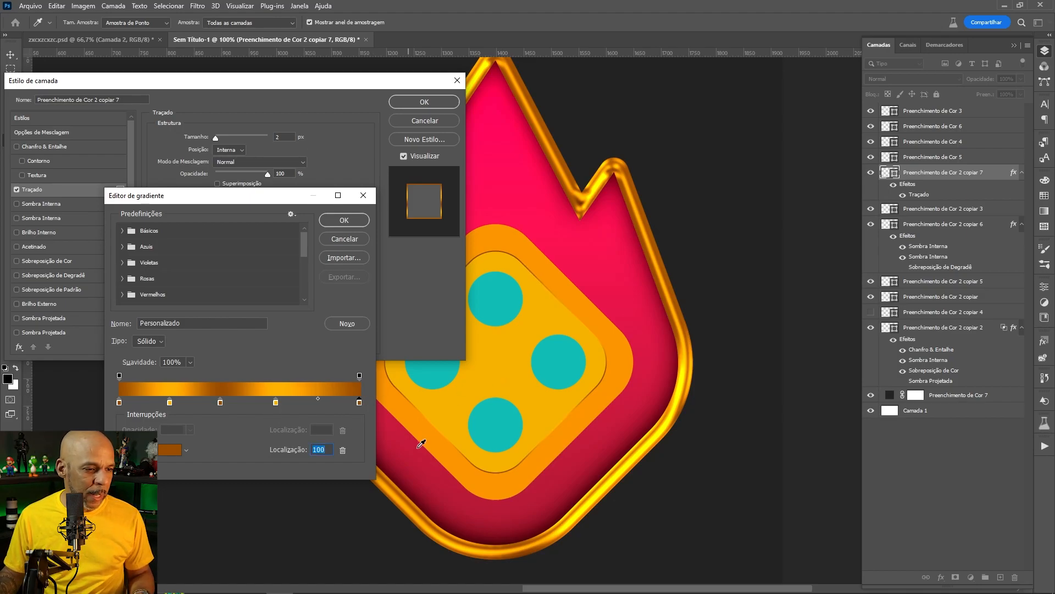
Step: Shift the golden gradient stop at 65% to a slightly yellower hue
double_click(274, 402)
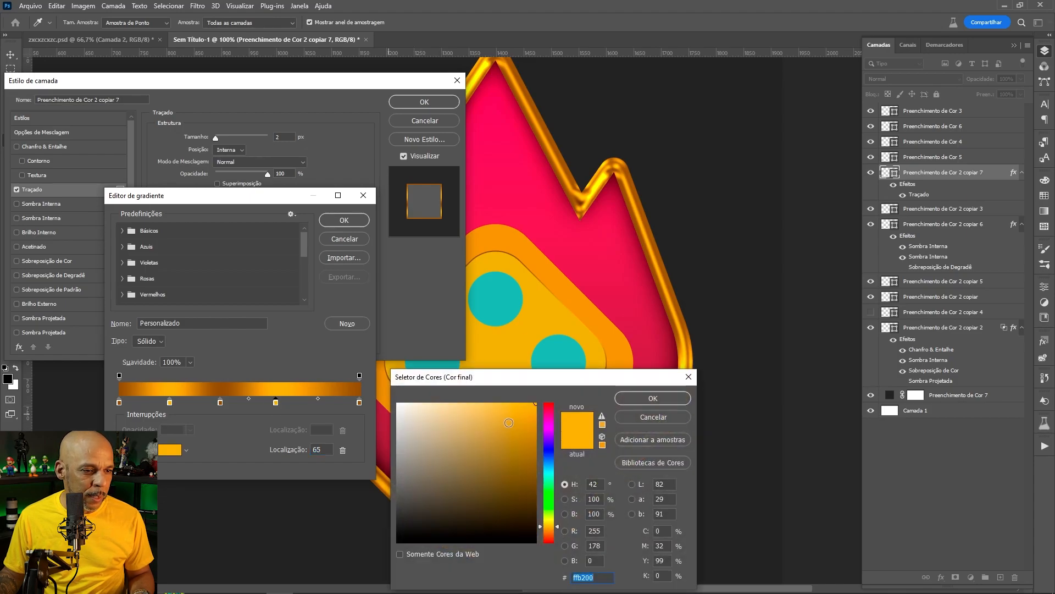
left_click(512, 403)
left_click_drag(518, 384, 603, 338)
left_click(751, 344)
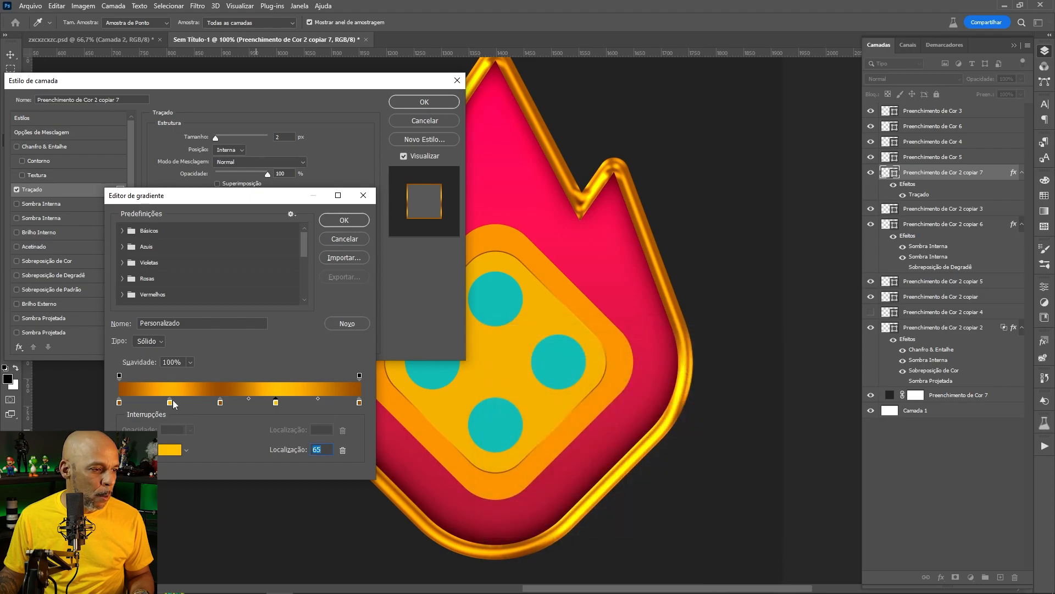
Step: Recolour the golden gradient stop at 21% to yellow #ffde00 and apply the gradient stroke to the smaller diamond
double_click(170, 403)
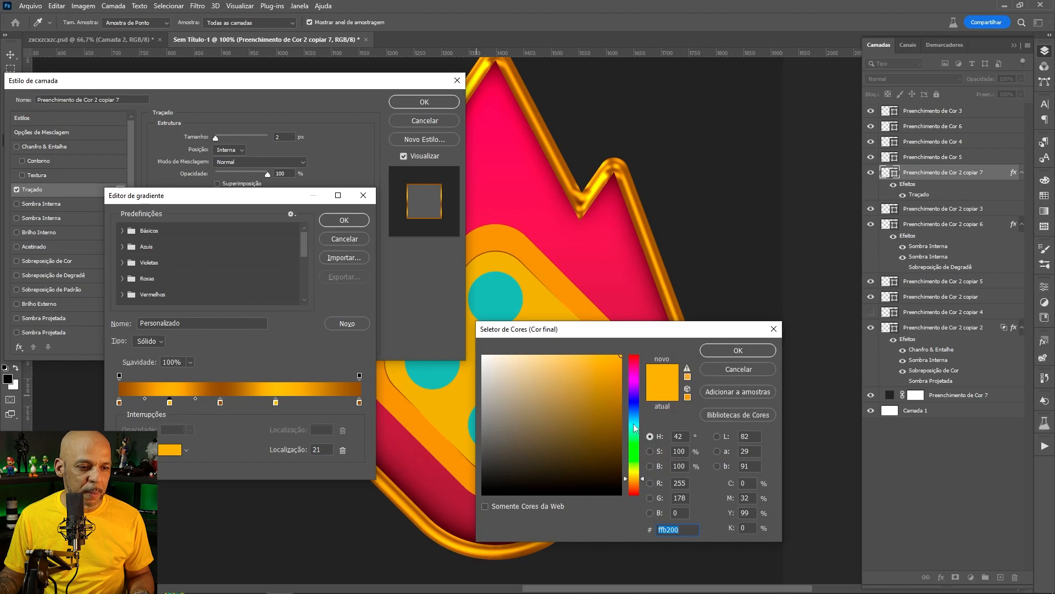
left_click_drag(643, 480, 642, 473)
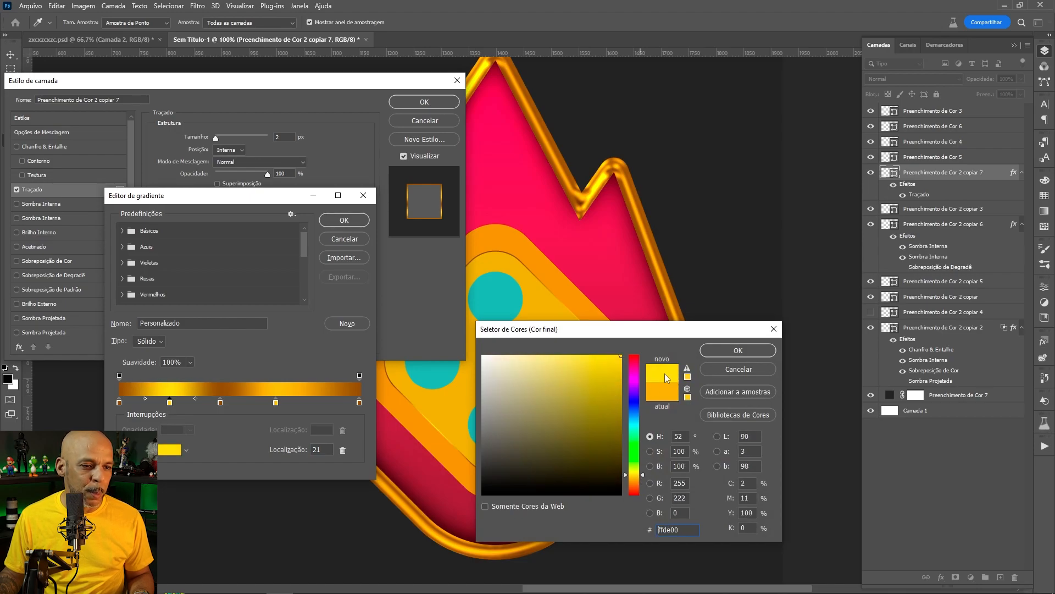
left_click(733, 351)
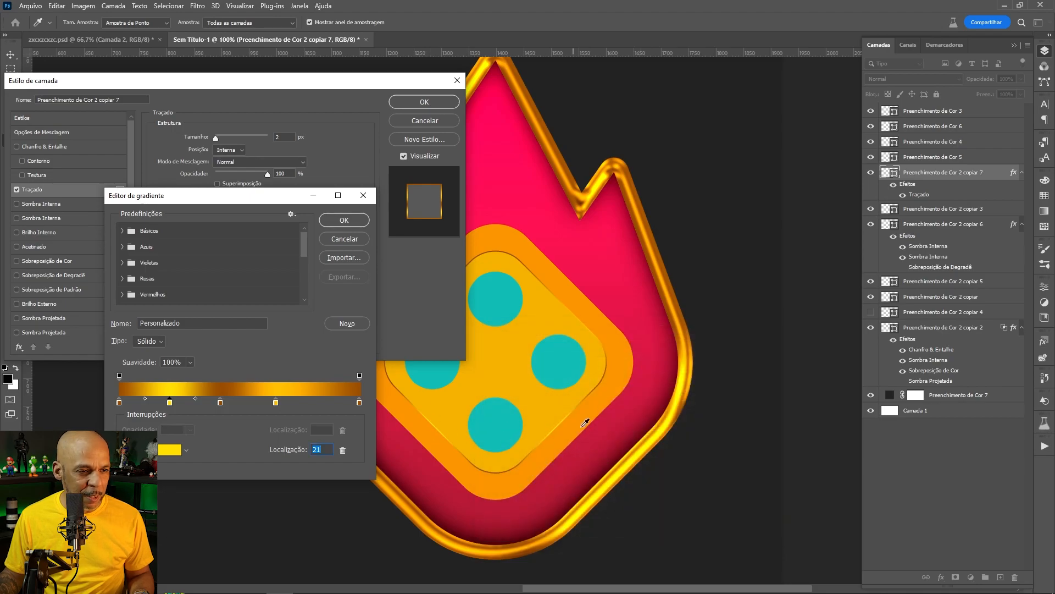
left_click(344, 221)
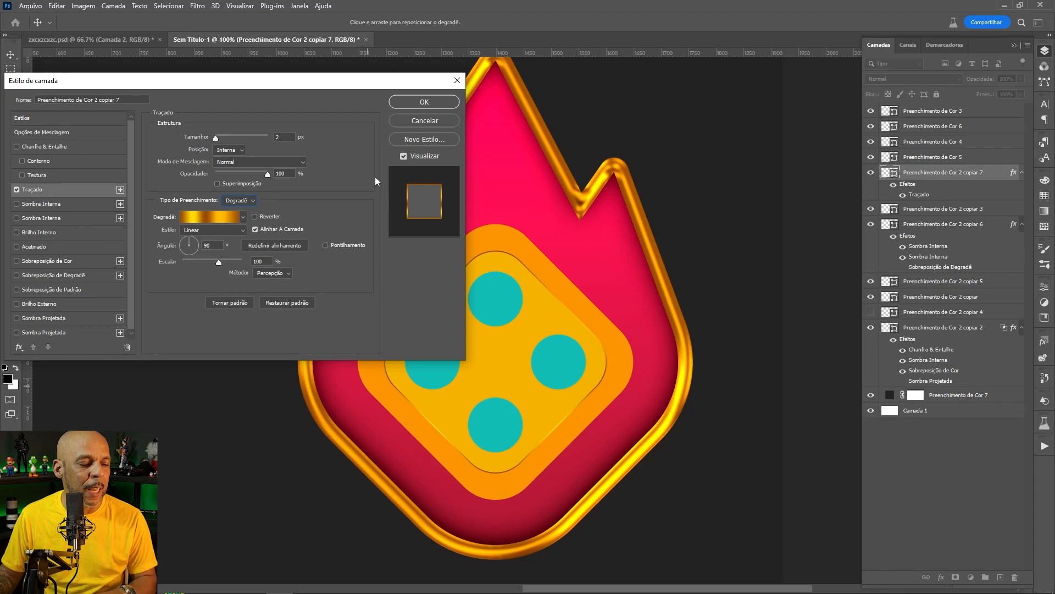
left_click(424, 102)
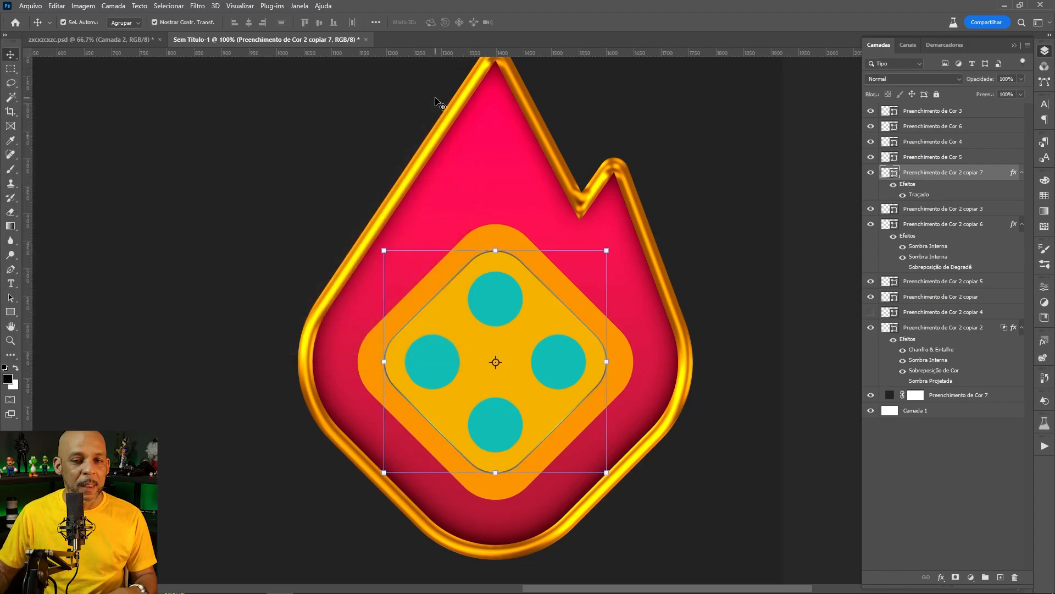
Step: Copy the smaller yellow diamond's layer style and paste it onto the larger orange diamond's layer
left_click(380, 193)
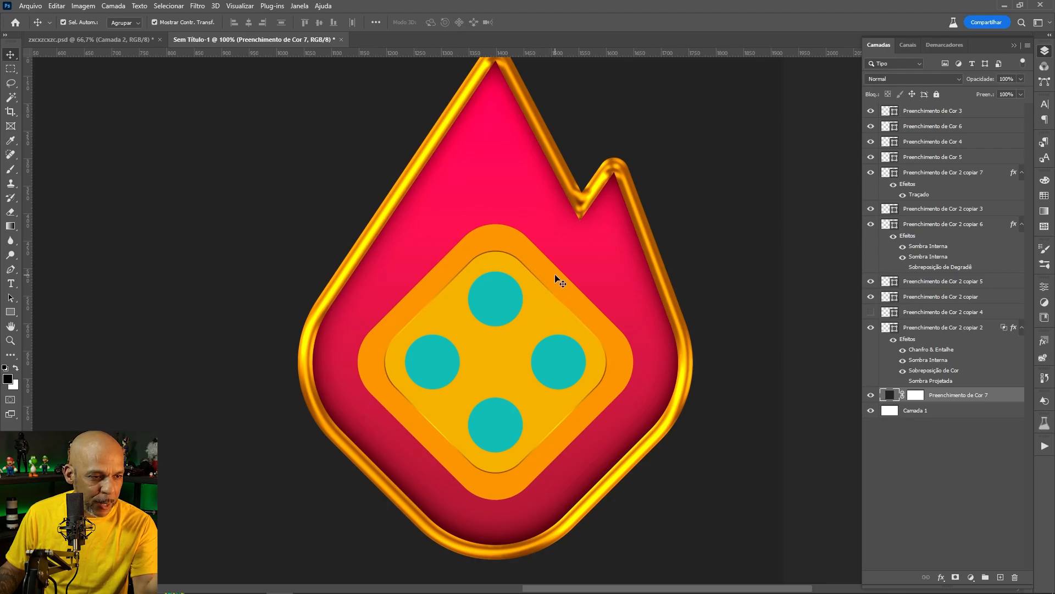
left_click(552, 309)
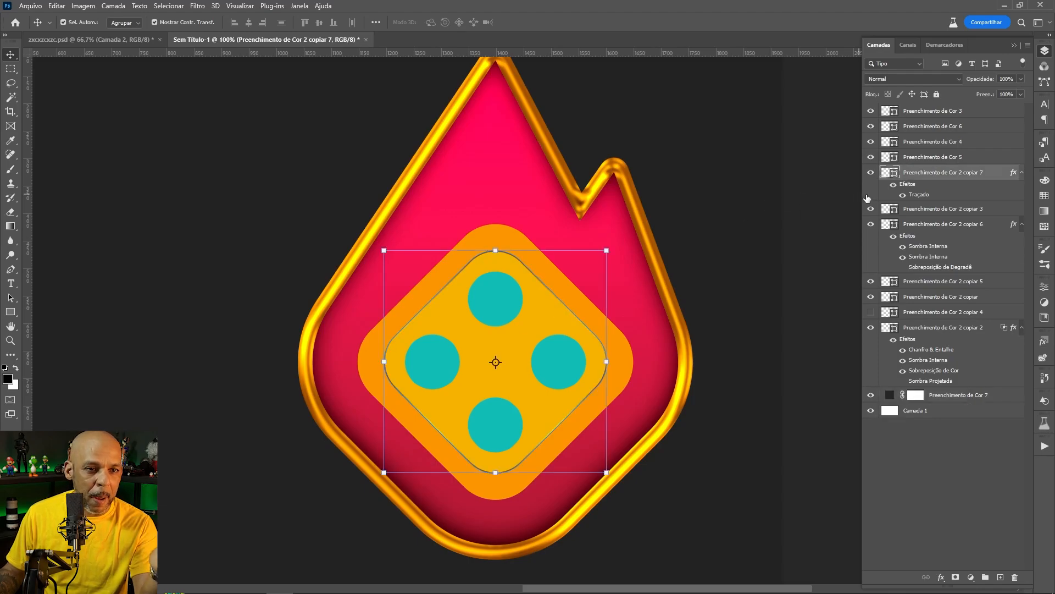
right_click(921, 193)
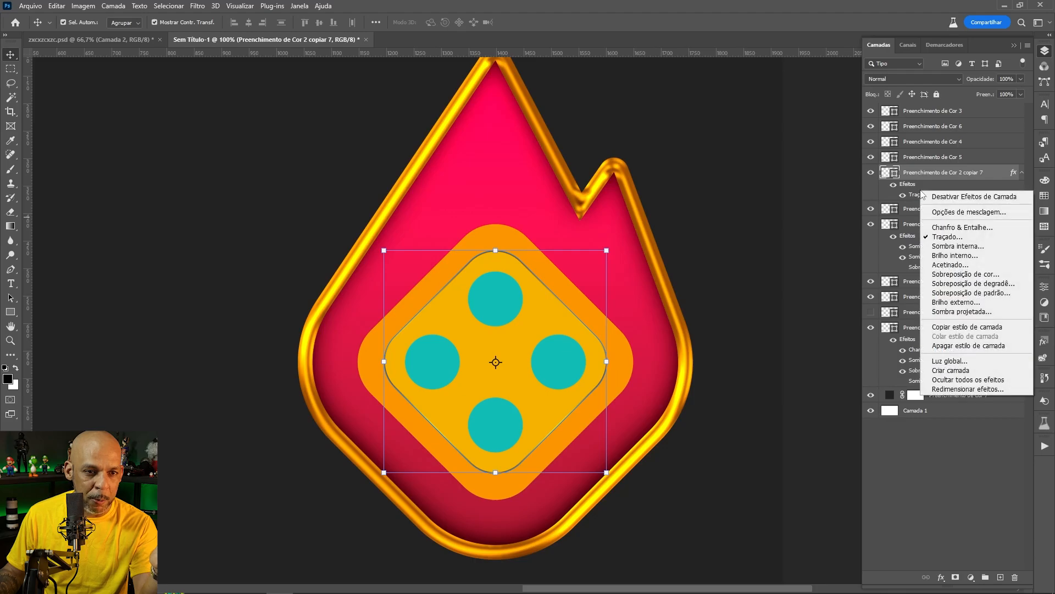
left_click(959, 327)
left_click(542, 271)
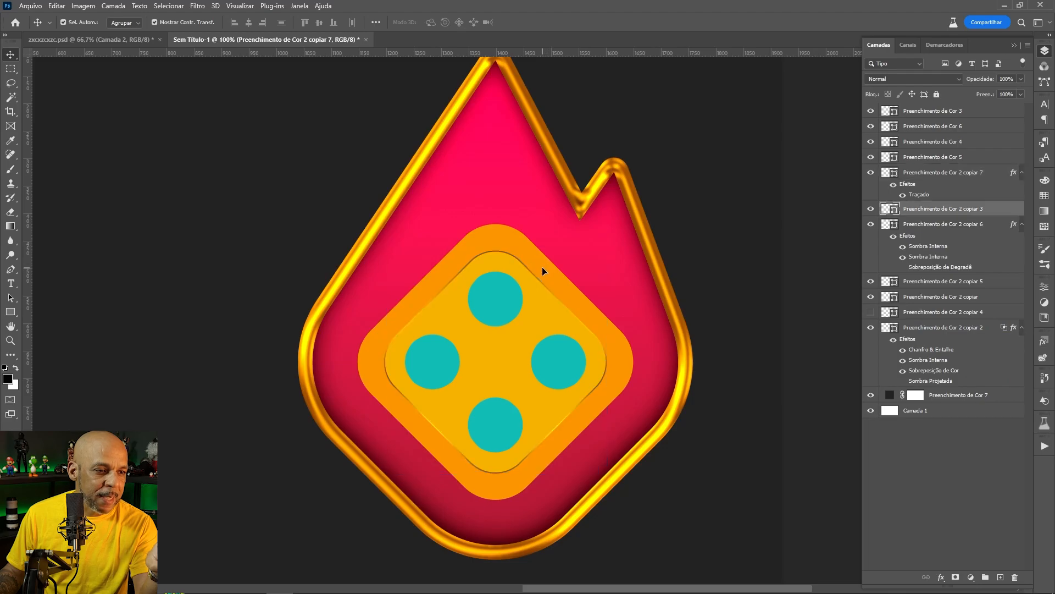
right_click(943, 210)
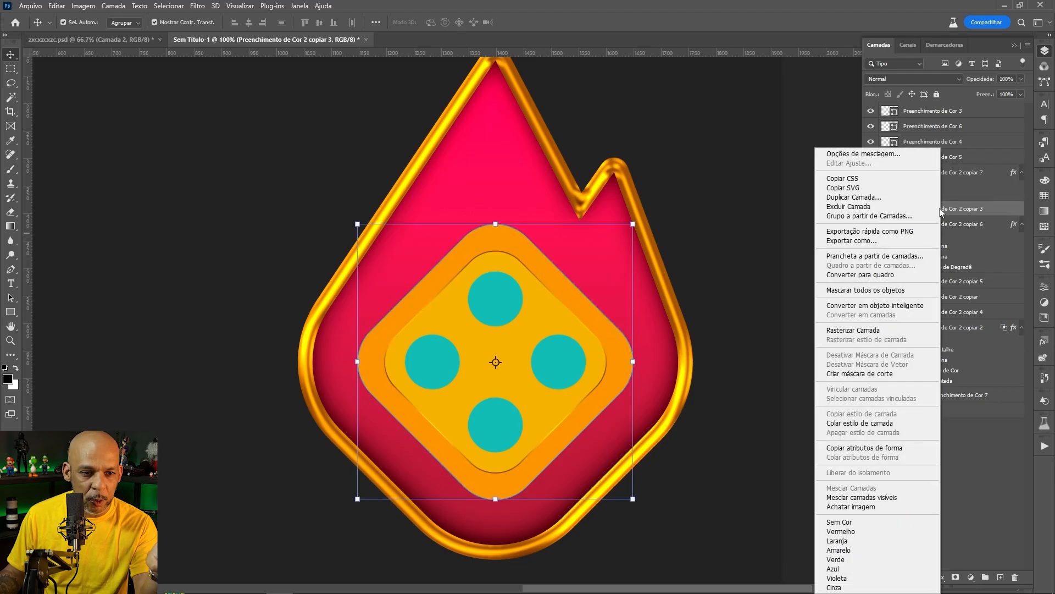
left_click(860, 422)
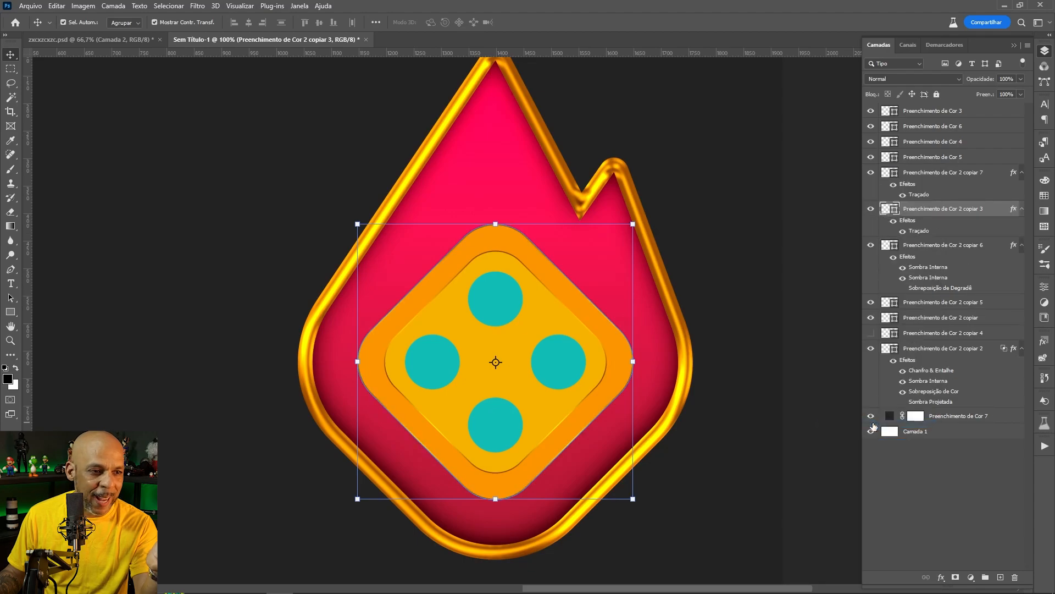
Step: Set the gradient angle of the larger orange diamond's stroke to 150° and apply it
left_click(778, 290)
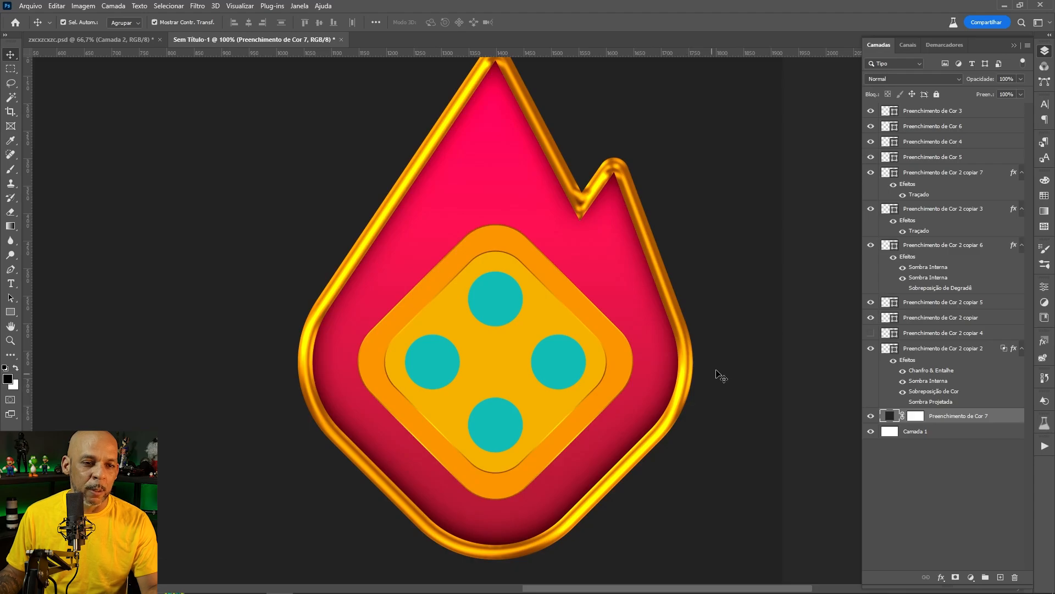
left_click(919, 233)
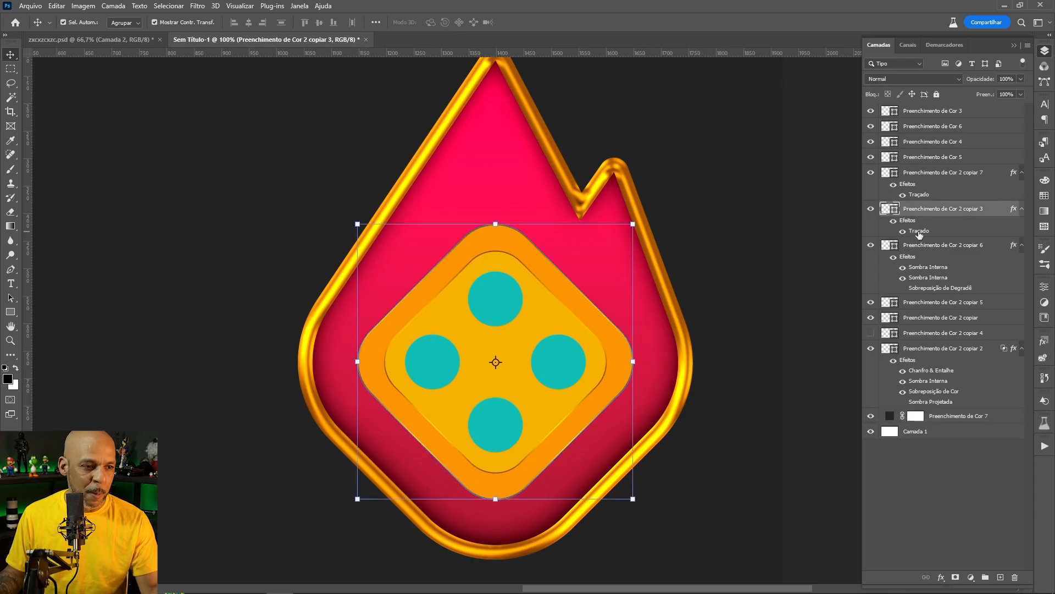
double_click(920, 231)
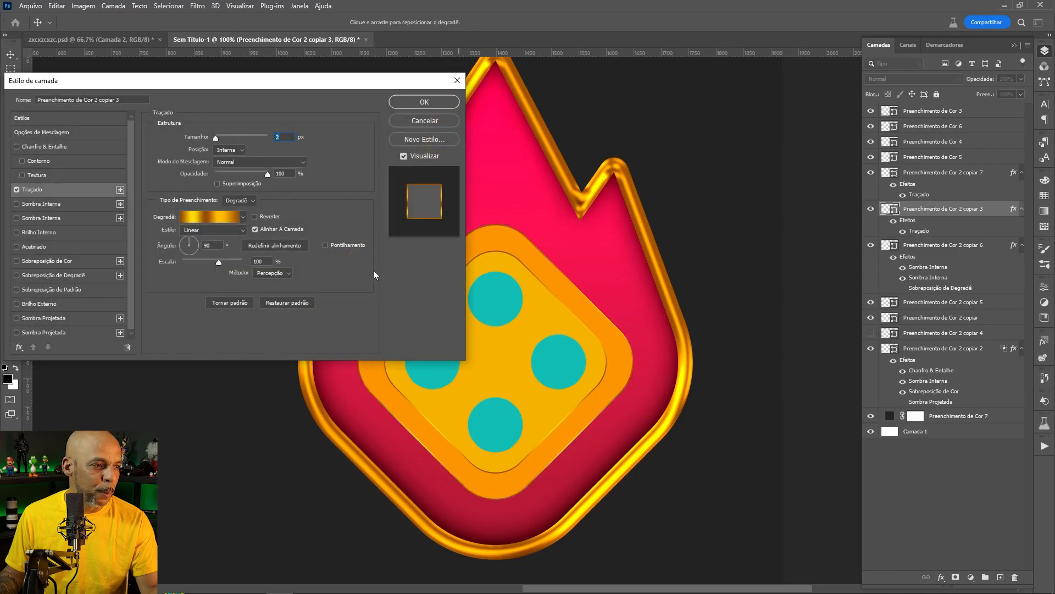
left_click(182, 243)
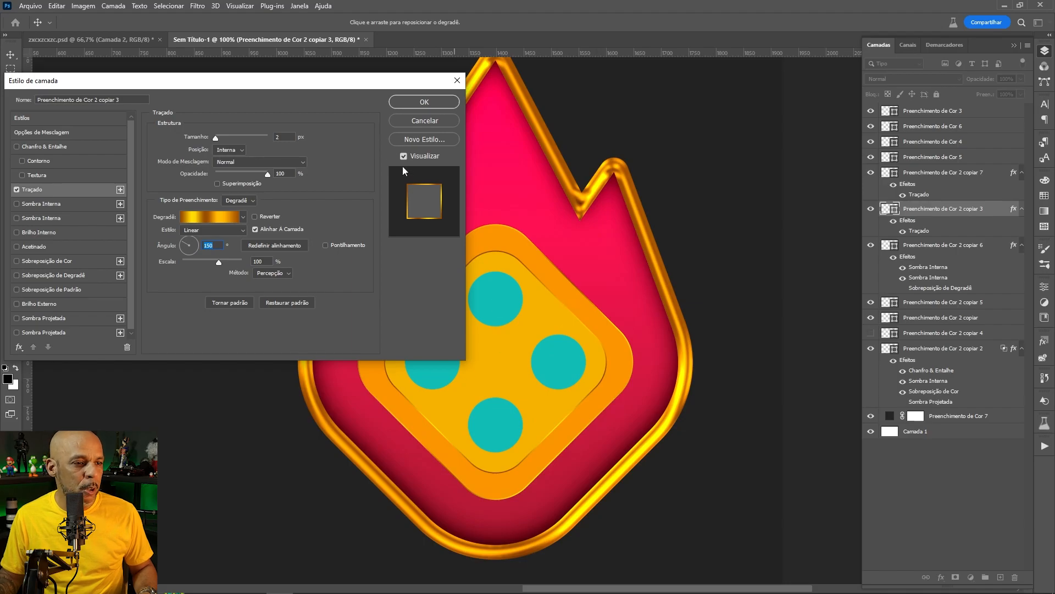
left_click(431, 102)
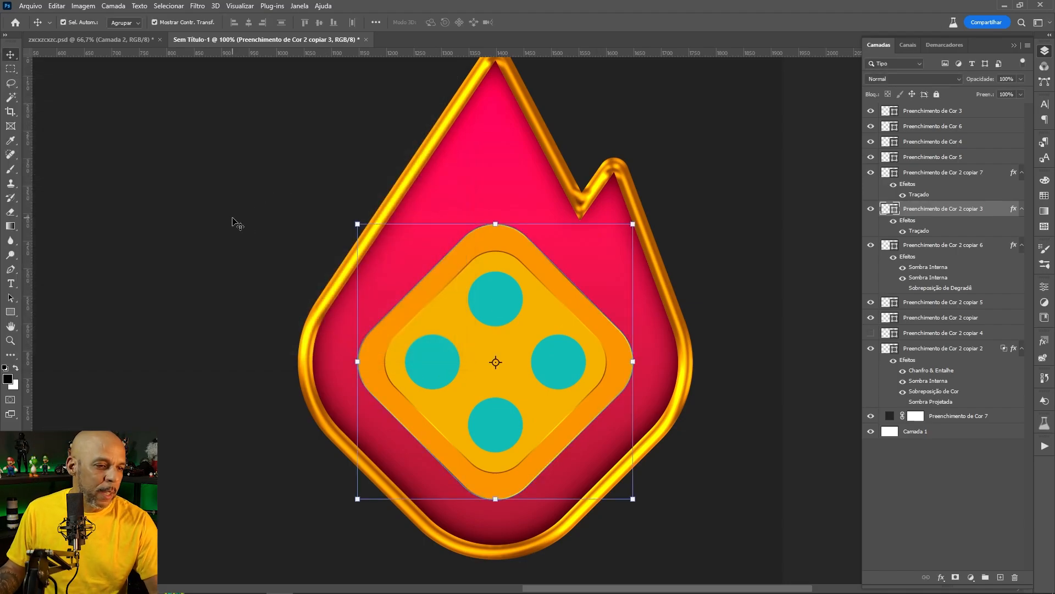
Step: Apply the saved pinkish-grey bevelled style preset to the uppermost teal circle in the diamond
left_click(746, 262)
key("ctrl+0")
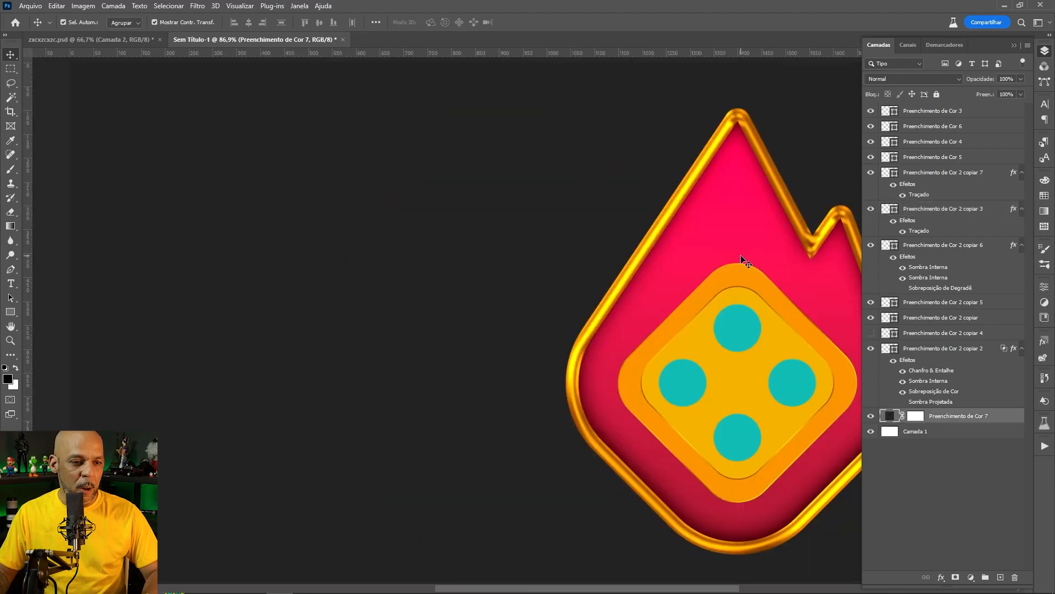
left_click_drag(740, 255, 552, 314)
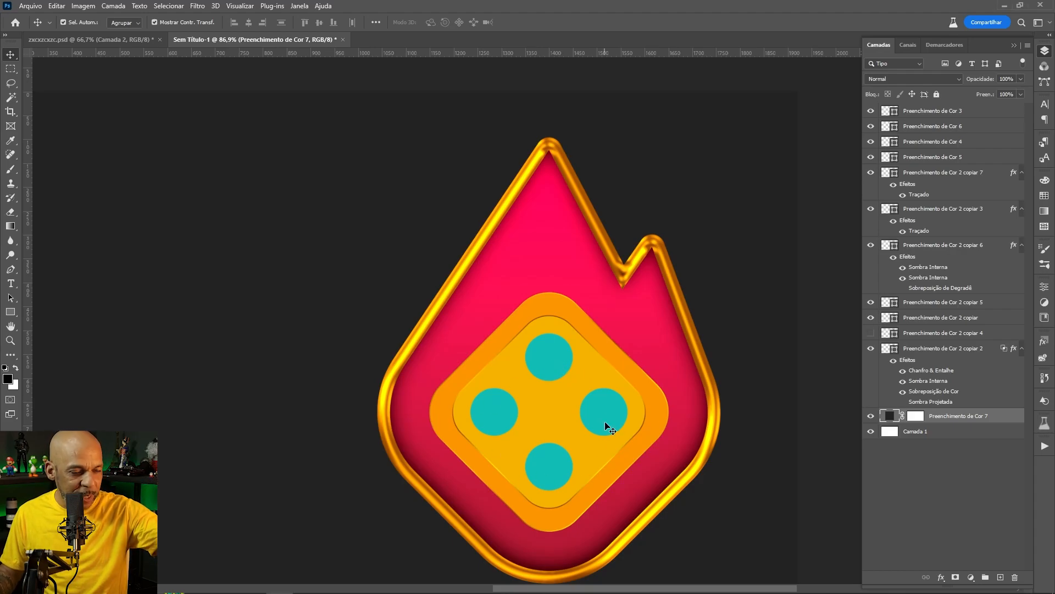
left_click(557, 367)
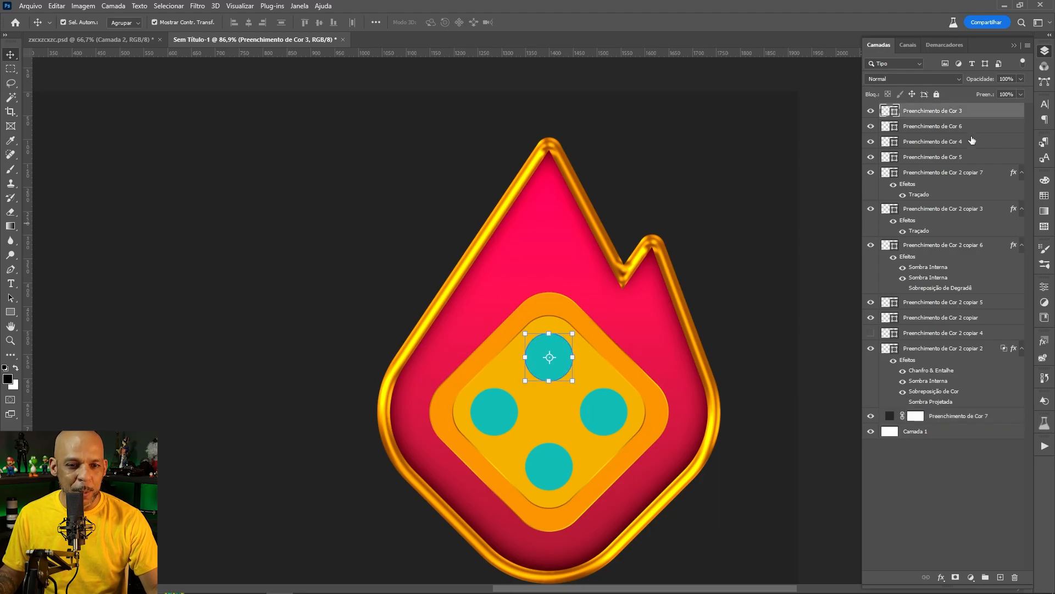
left_click(1044, 340)
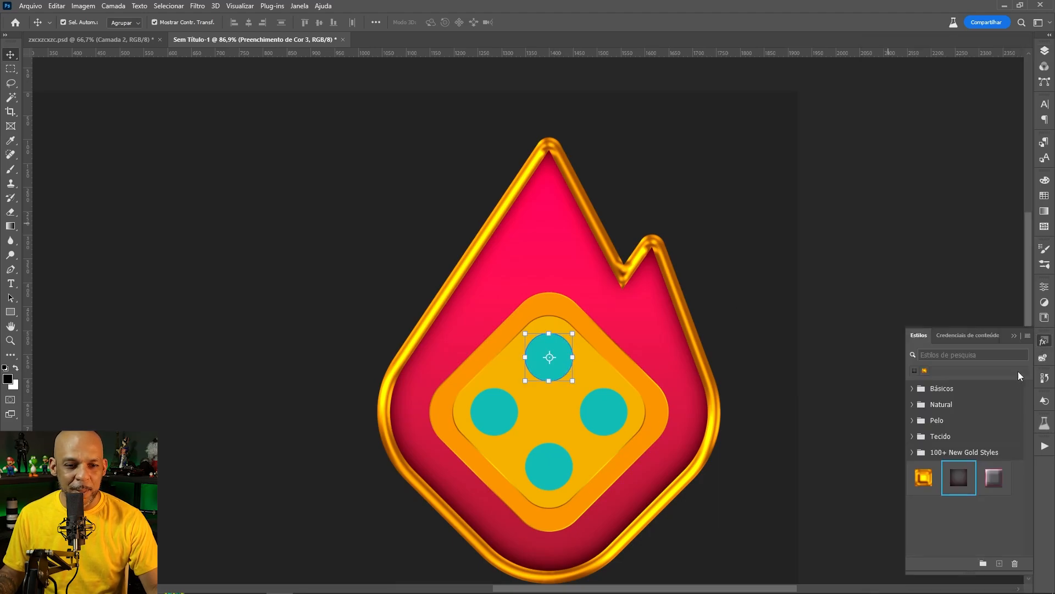
left_click(994, 478)
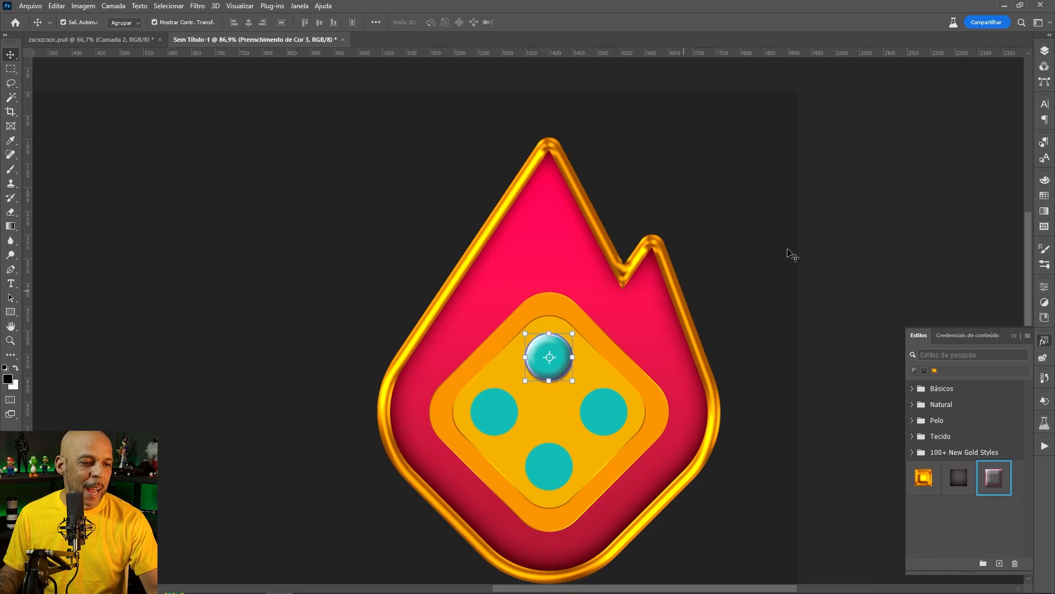
left_click(1044, 53)
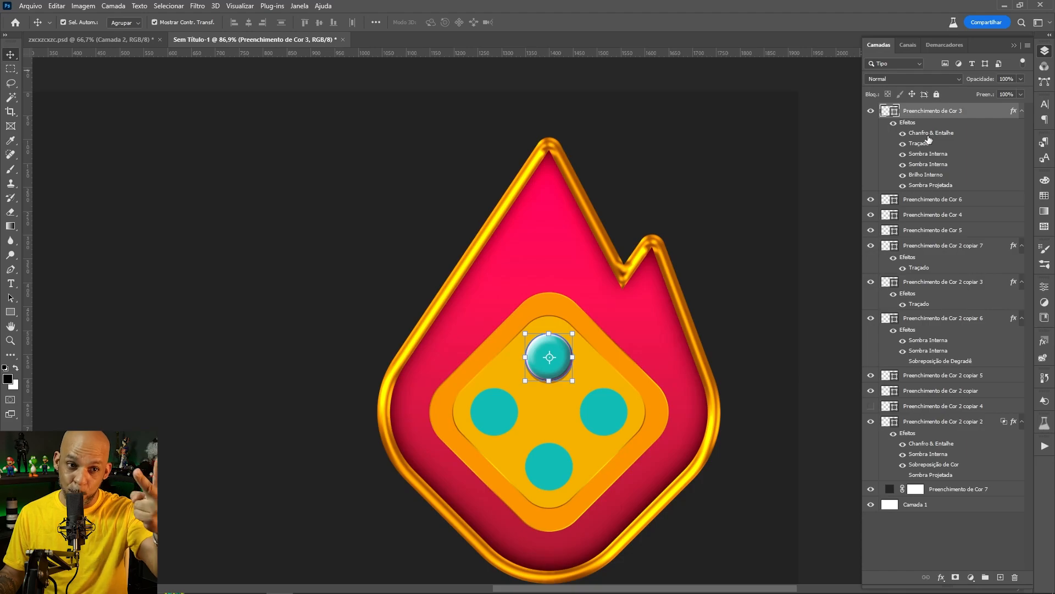
Step: Recolour the fill of the uppermost circle to pink #e31b66
double_click(894, 113)
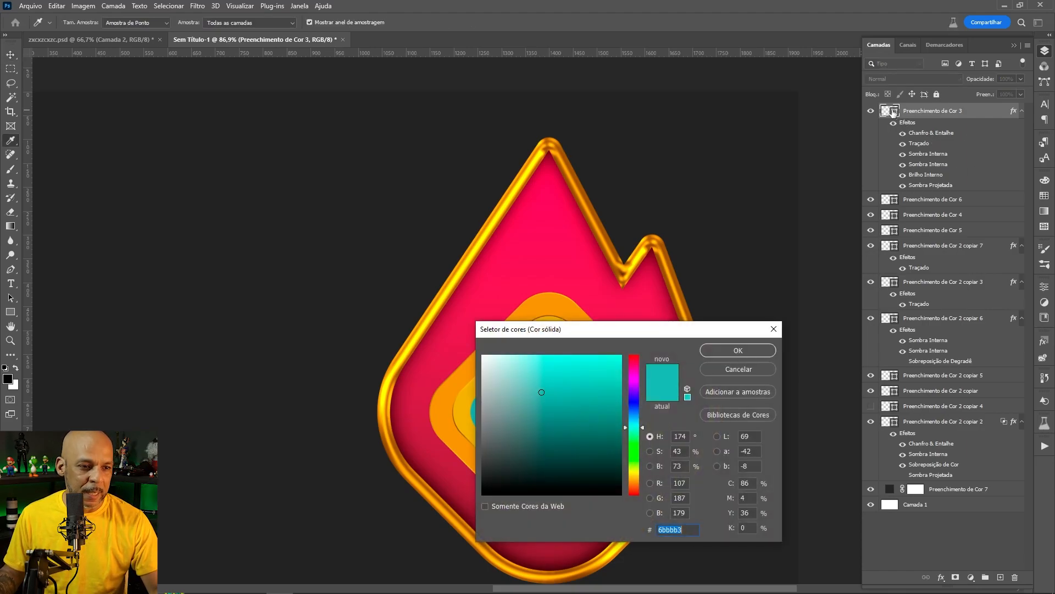
left_click_drag(659, 336, 343, 202)
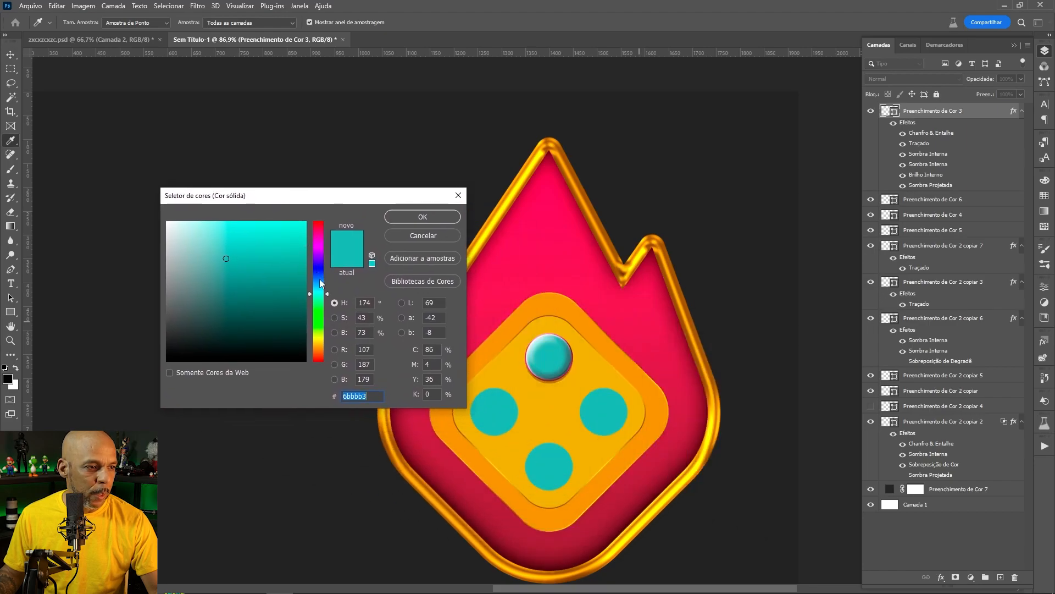
left_click_drag(328, 295, 278, 255)
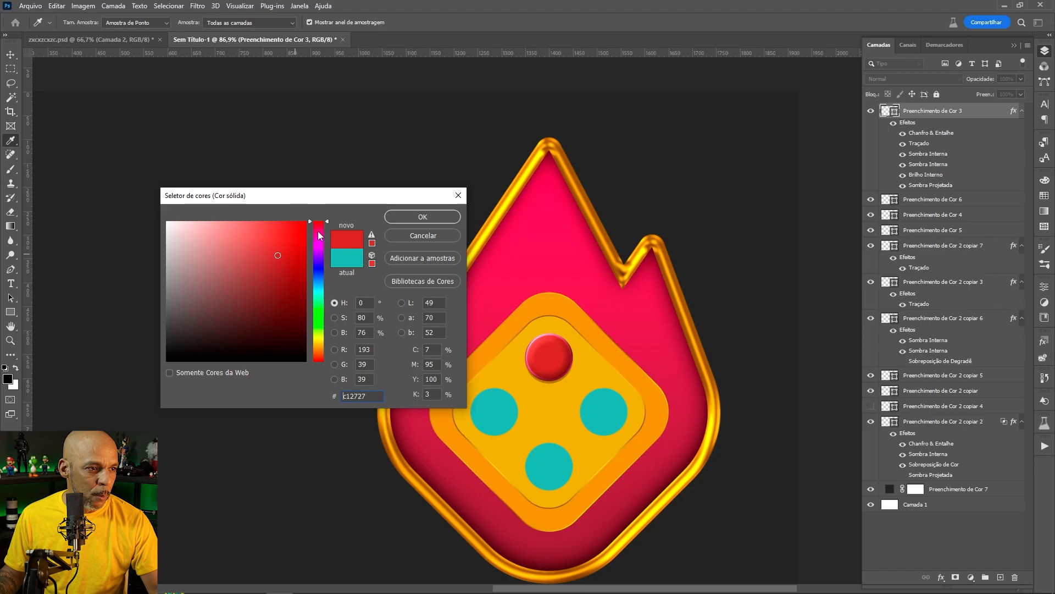
left_click(317, 230)
left_click(293, 237)
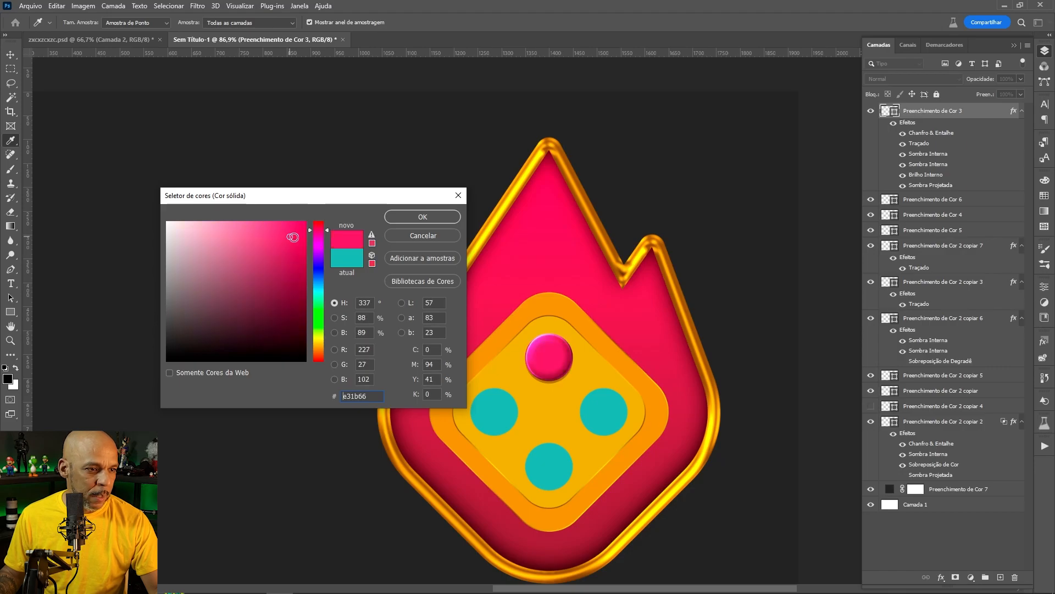
left_click_drag(319, 226, 317, 230)
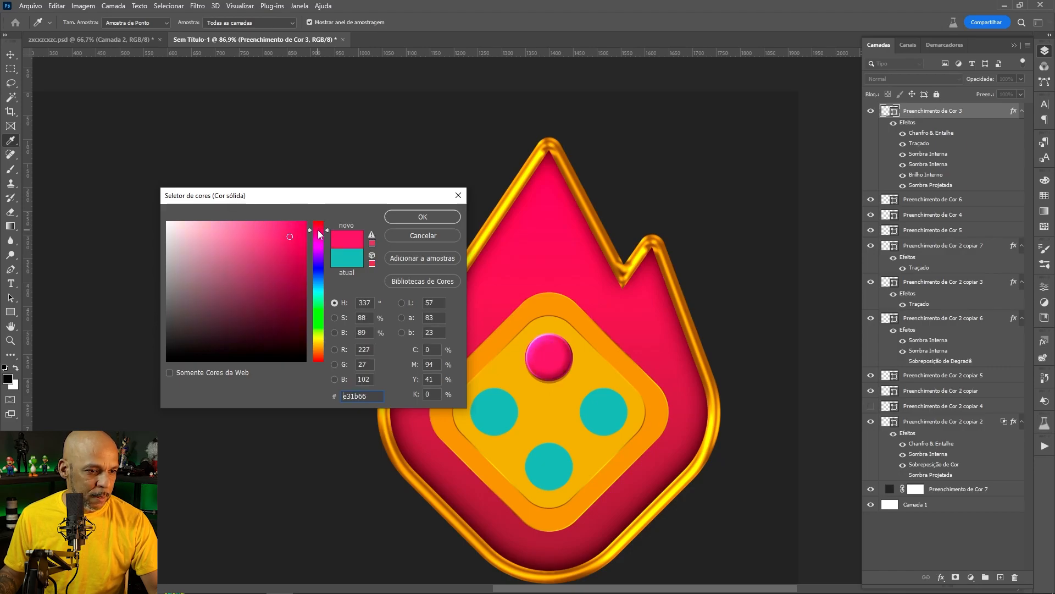
left_click(441, 215)
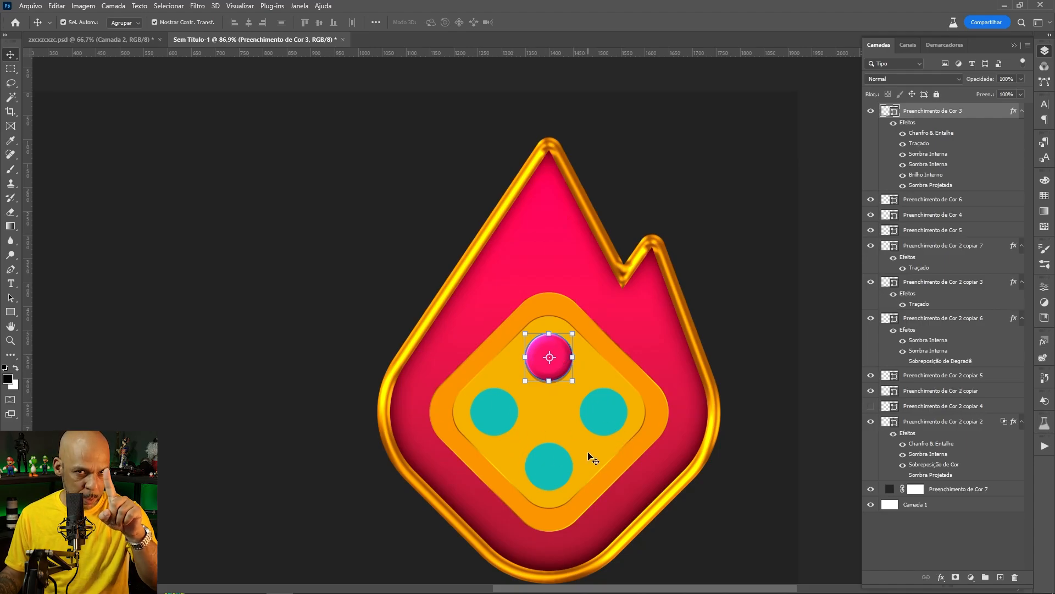
Step: Copy the pink circle's layer style and paste it onto the three remaining teal circles
right_click(932, 132)
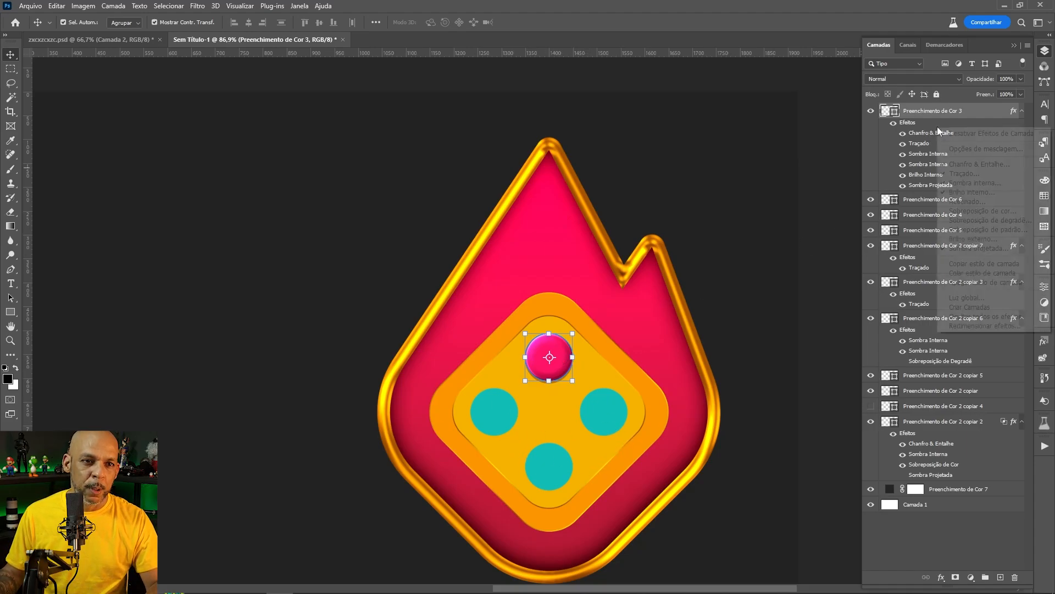
left_click(972, 268)
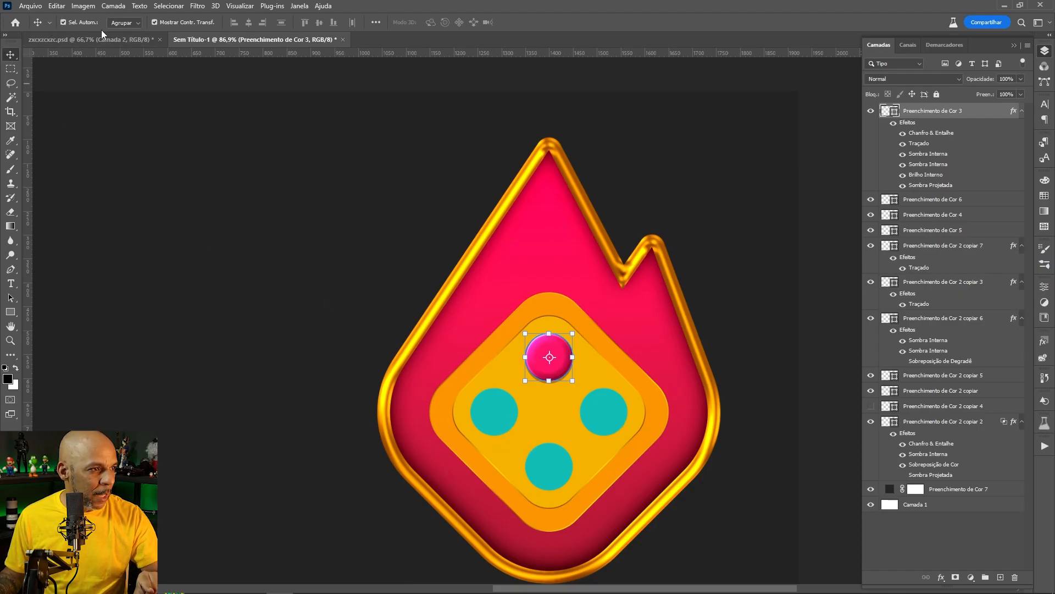
left_click(504, 419)
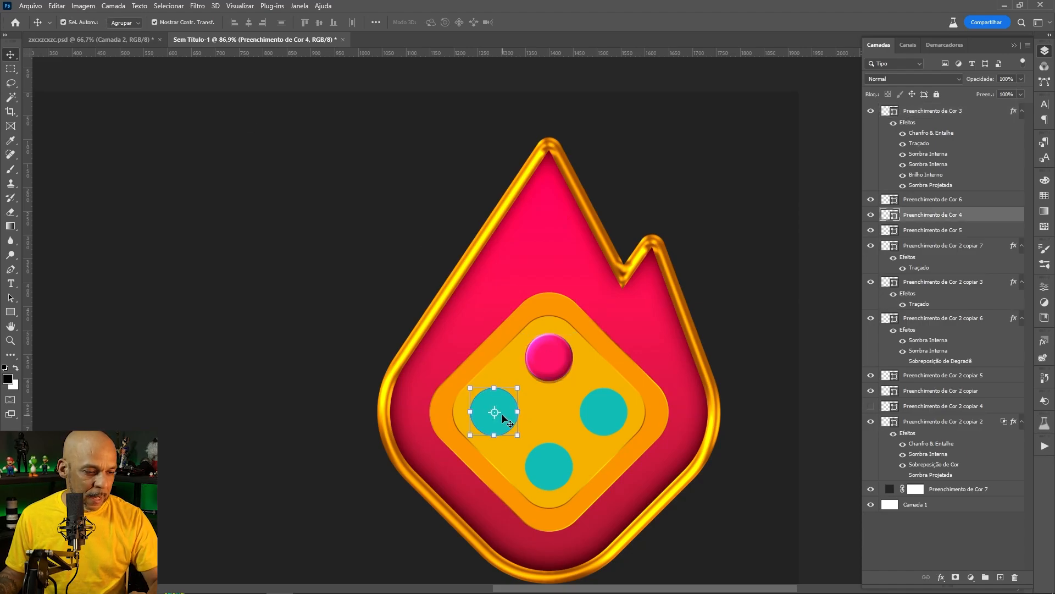
left_click(618, 420, "shift")
left_click(562, 470, "shift")
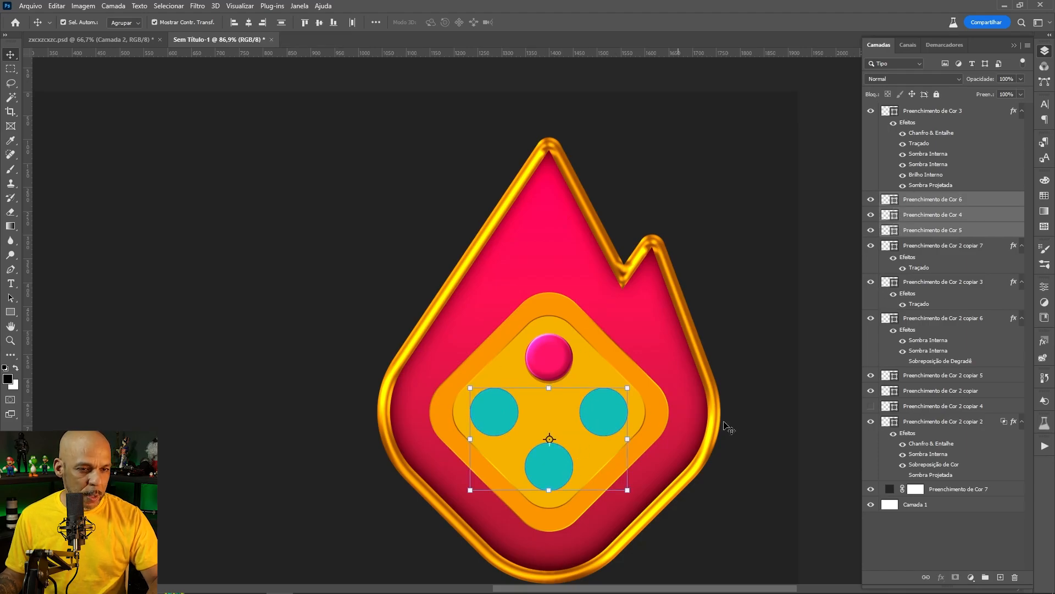
right_click(965, 222)
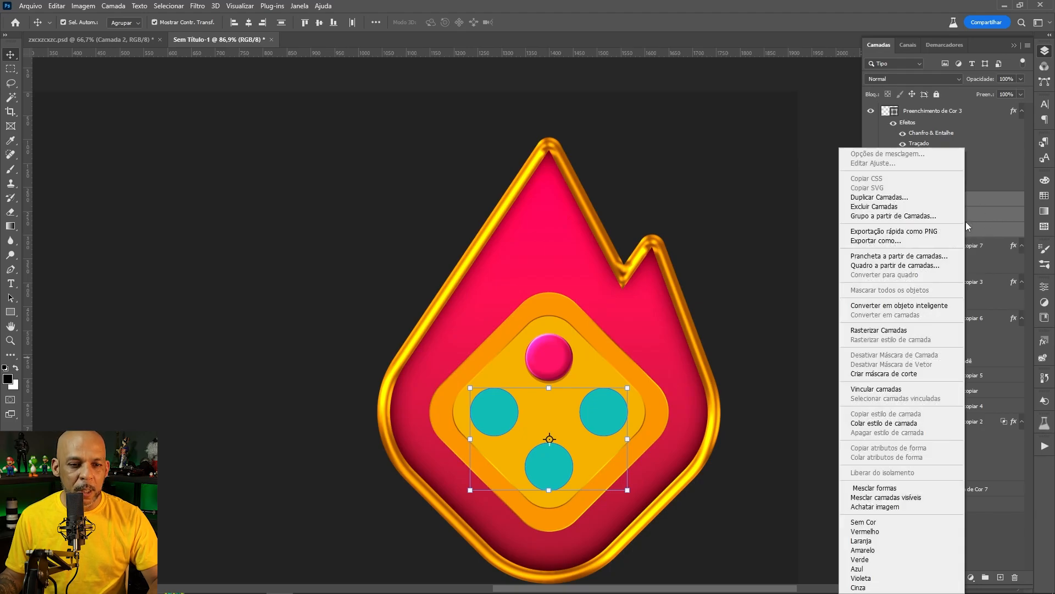
left_click(897, 423)
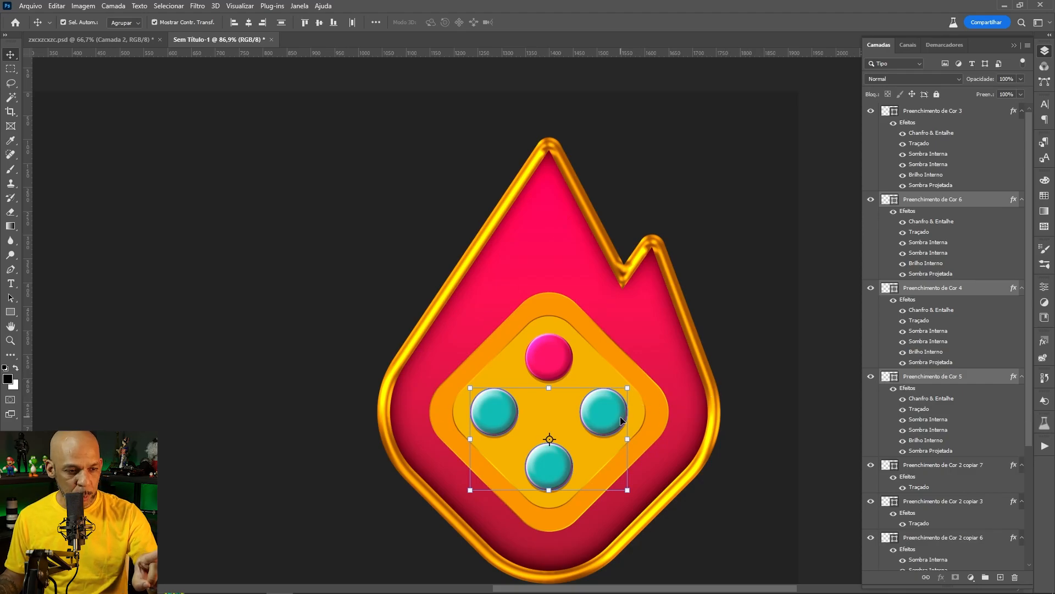
Step: Copy the pink circle's shape attributes and paste them onto the other three circle layers, Preenchimento de Cor 6, 4 and 5
left_click(558, 367)
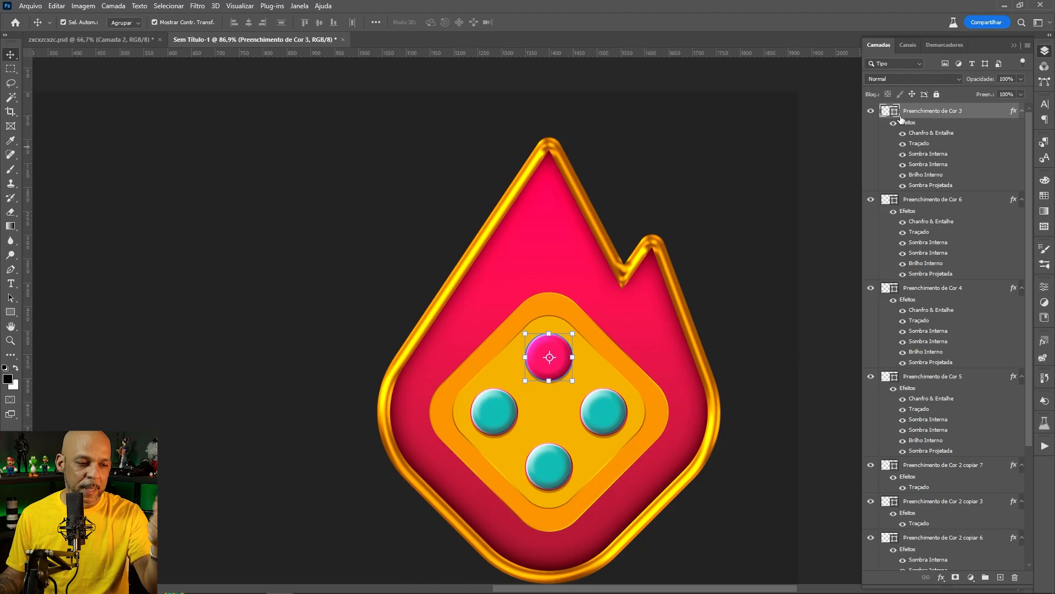
right_click(965, 147)
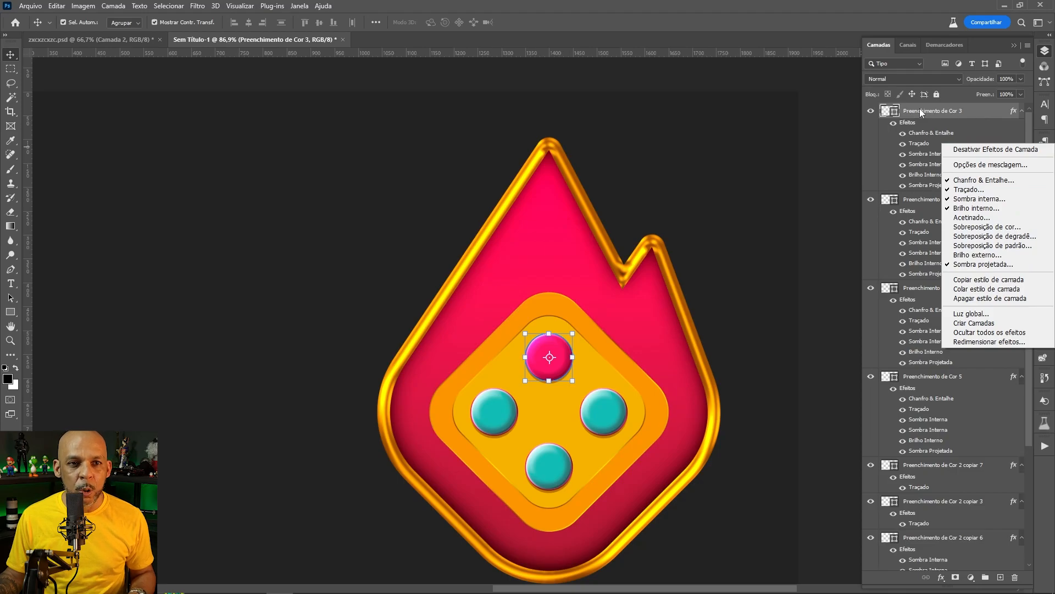
right_click(978, 110)
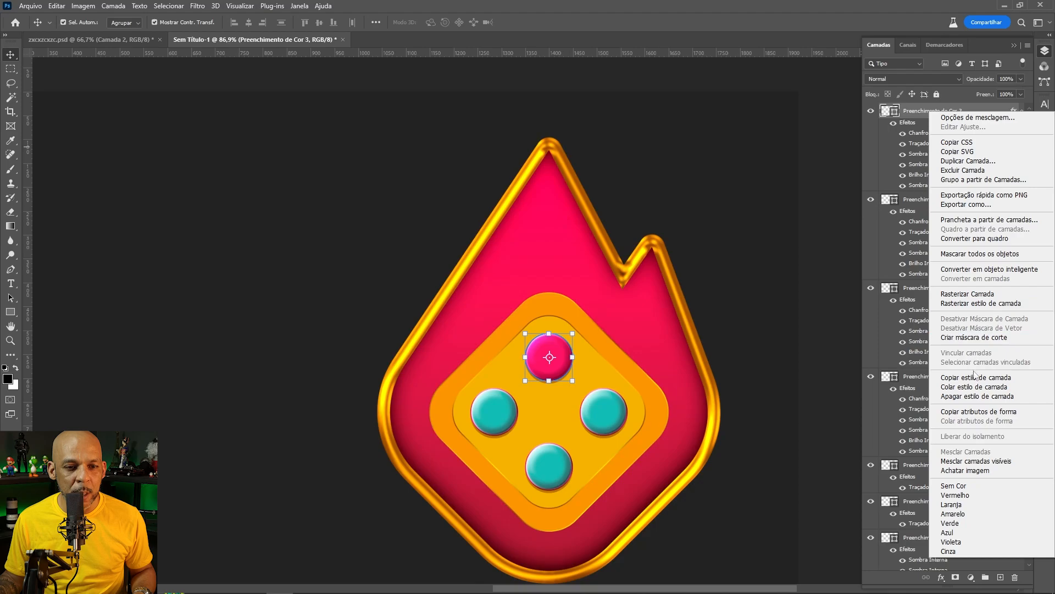
left_click(981, 413)
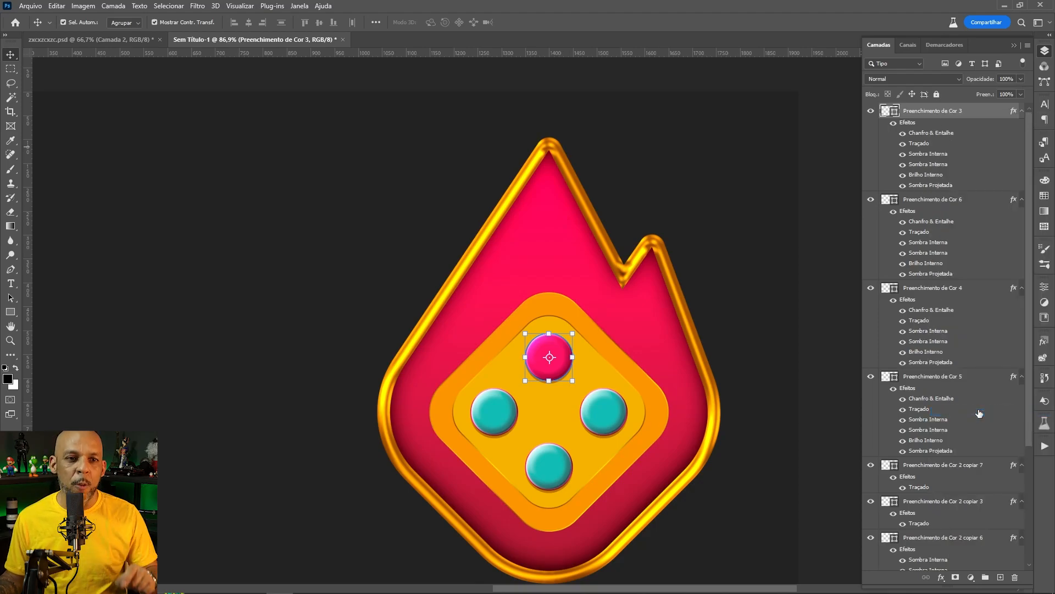
left_click(925, 202)
left_click(931, 290, "ctrl")
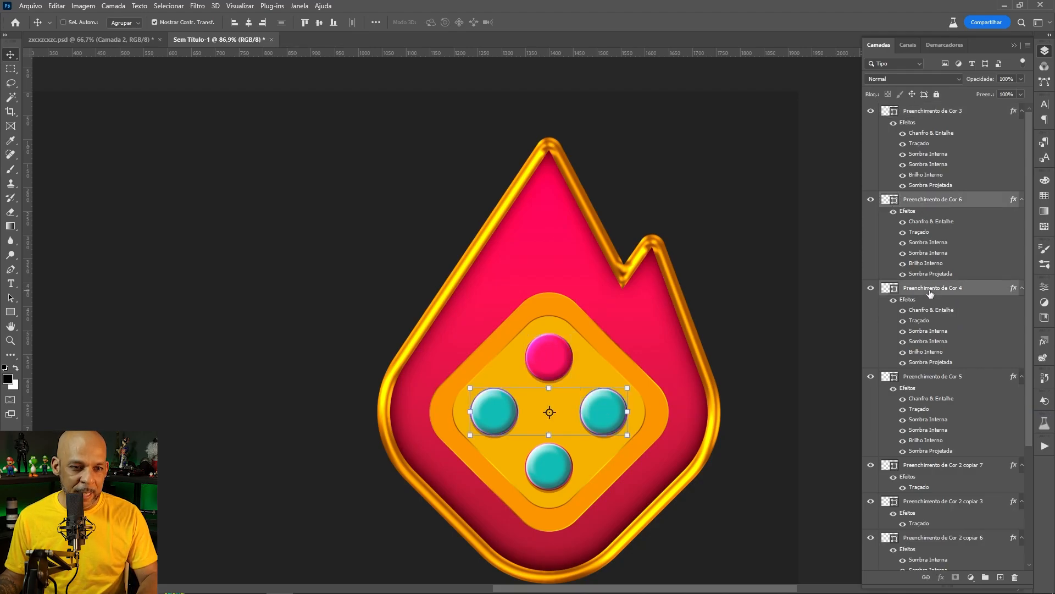
left_click(937, 378, "ctrl")
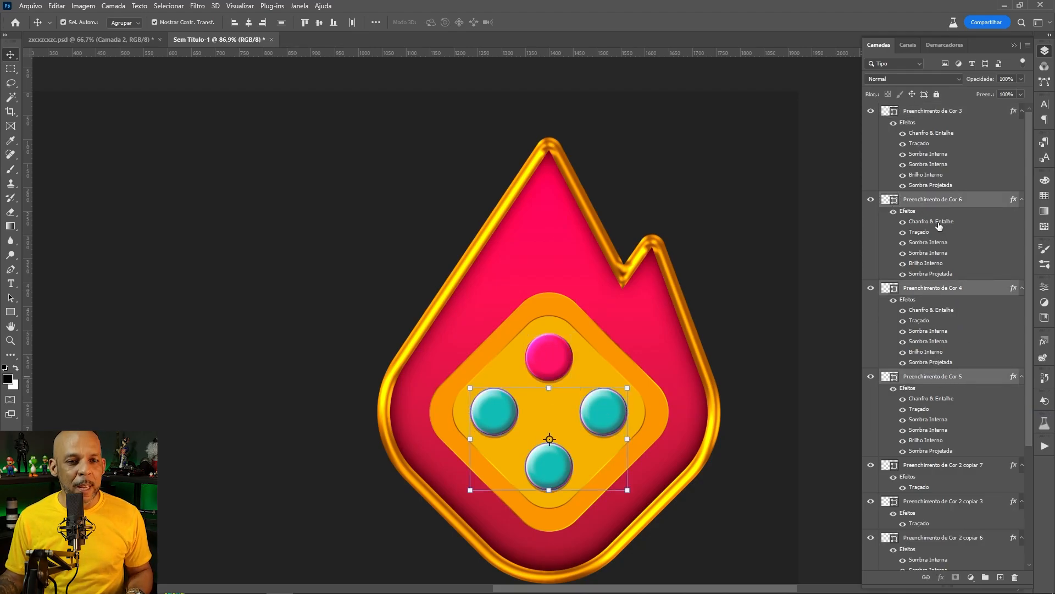
right_click(983, 204)
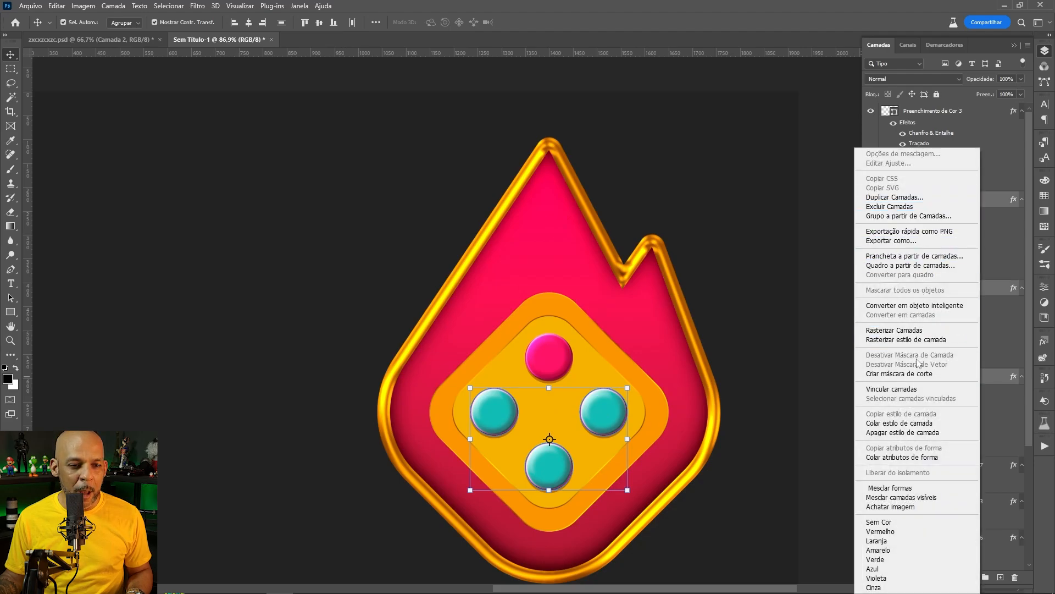
left_click(924, 457)
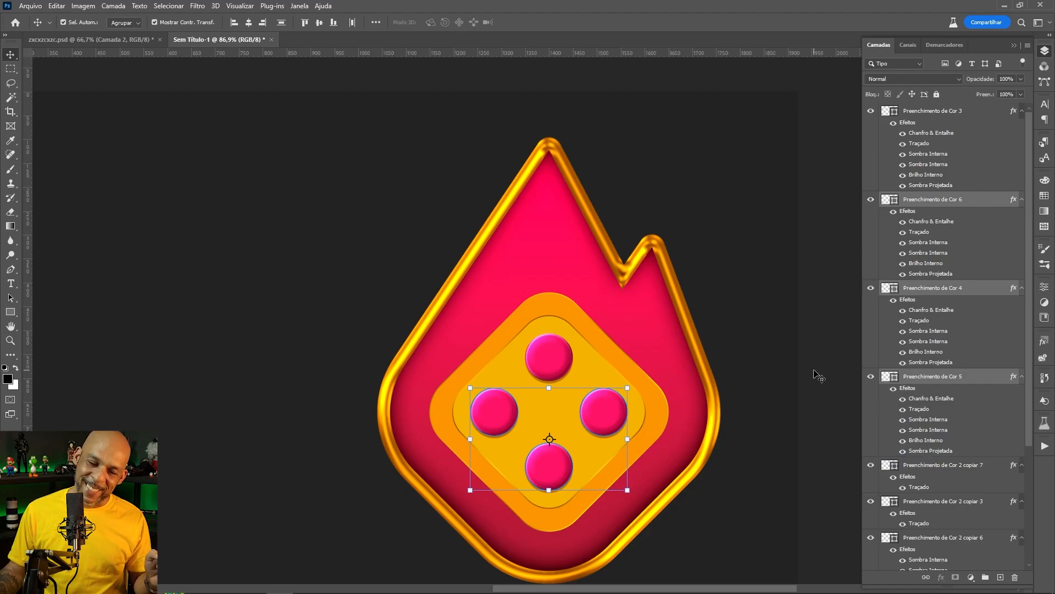
left_click(763, 316)
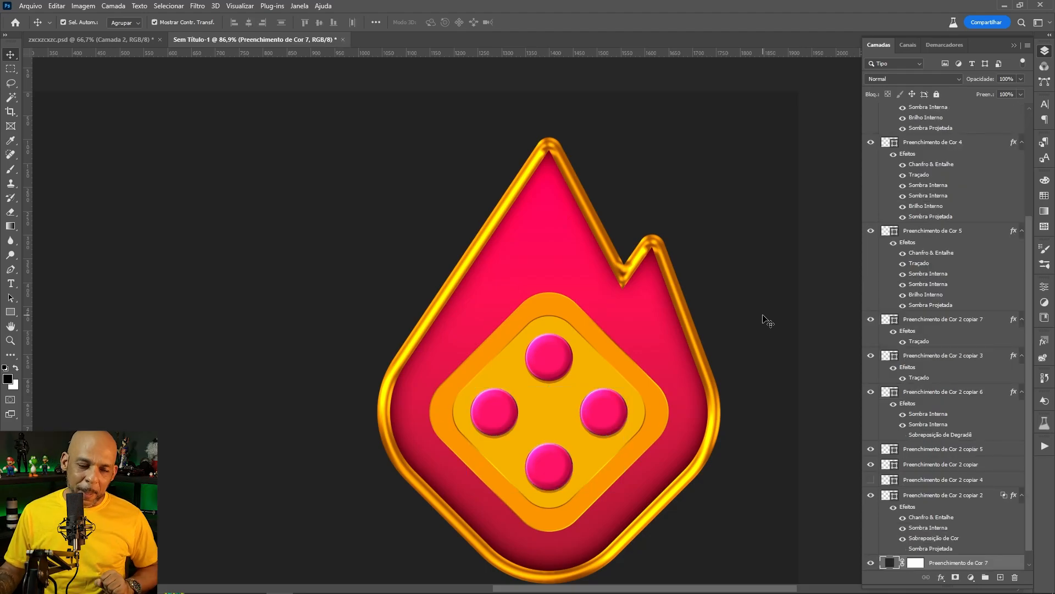
Step: Open the uppermost pink circle's layer style and view its Bevel & Emboss settings
left_click(556, 367)
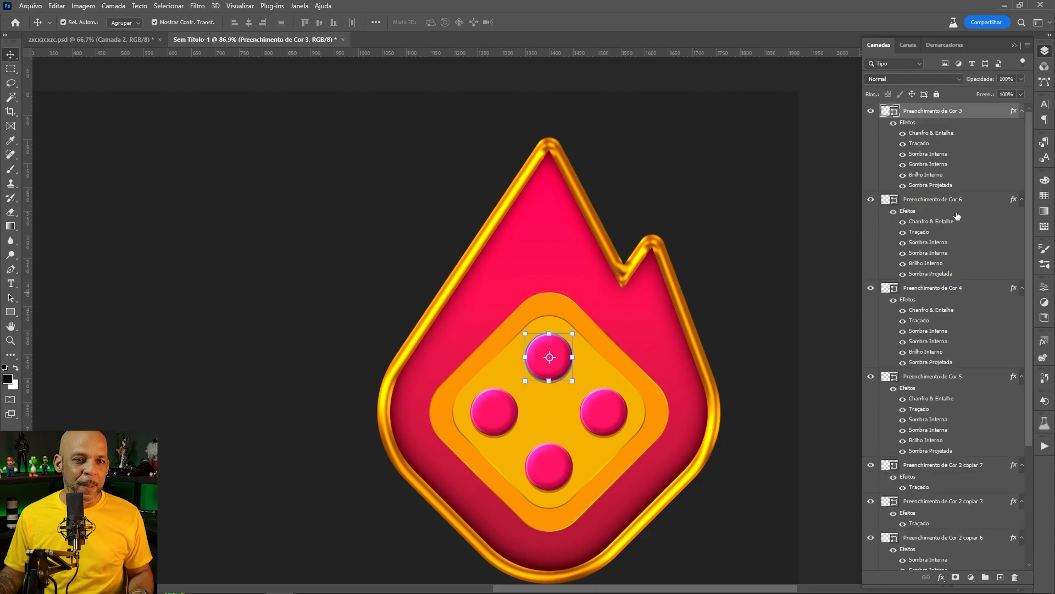
double_click(912, 123)
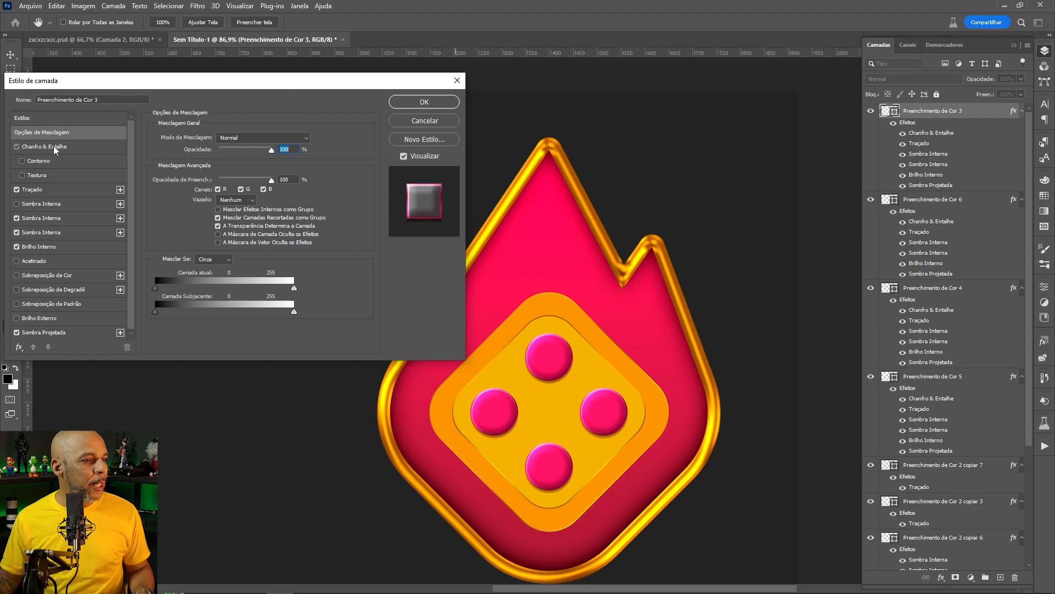
left_click(58, 146)
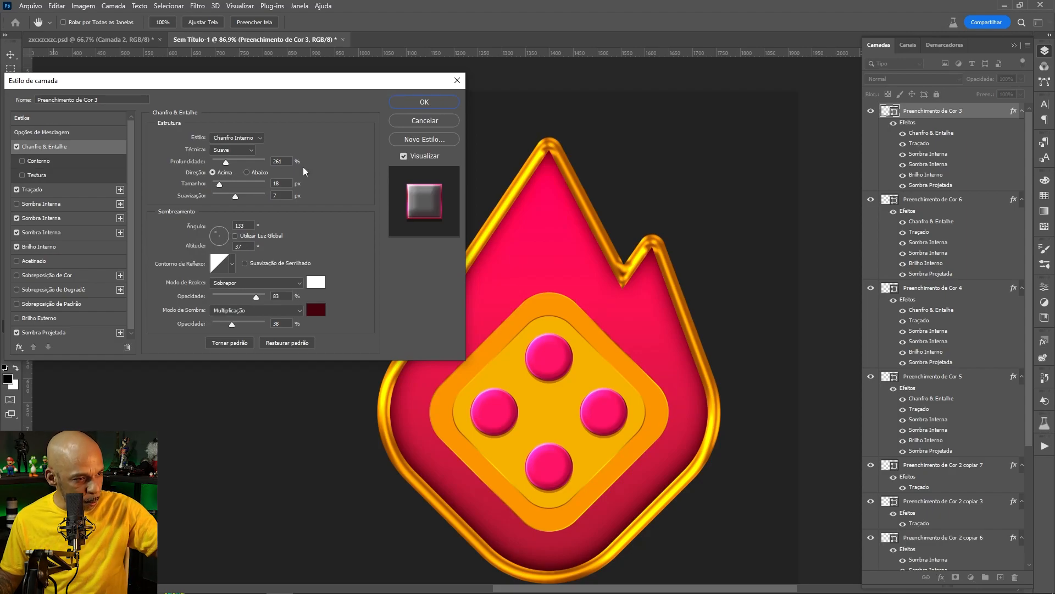
left_click(317, 317)
type("073b0c")
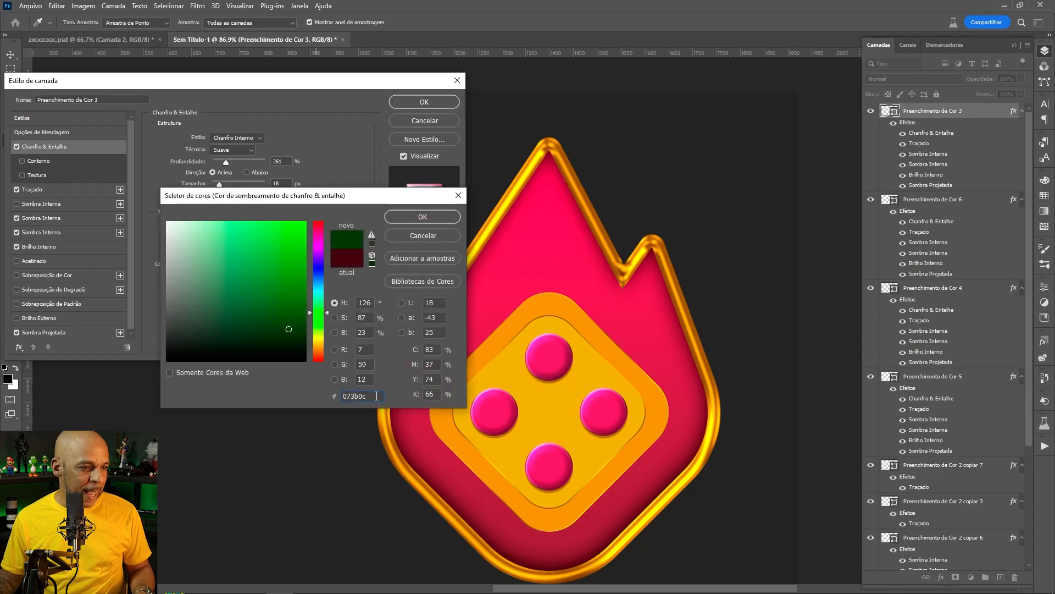
key("ctrl+a")
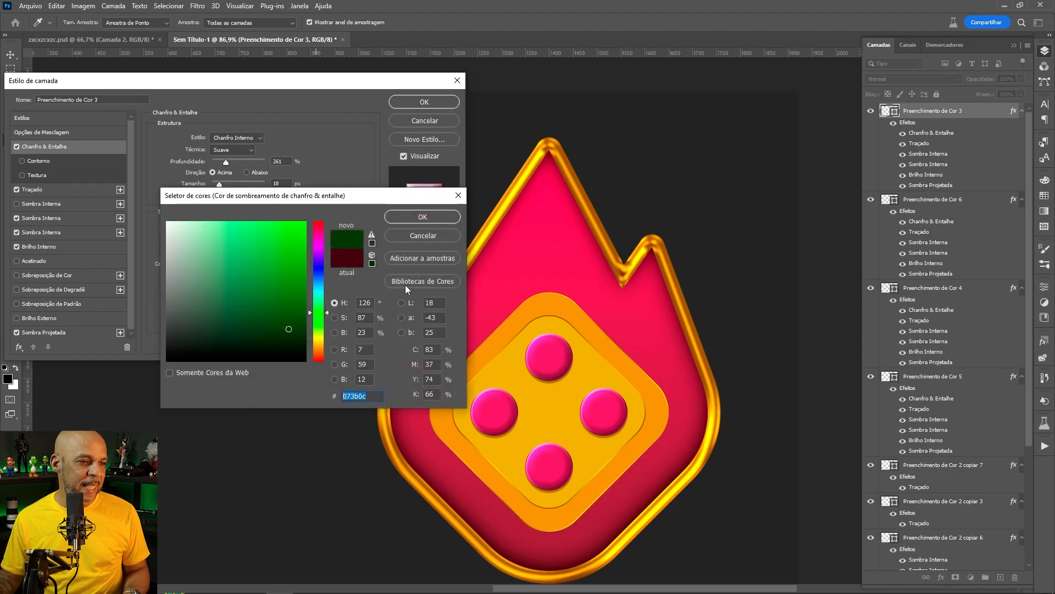
left_click(427, 236)
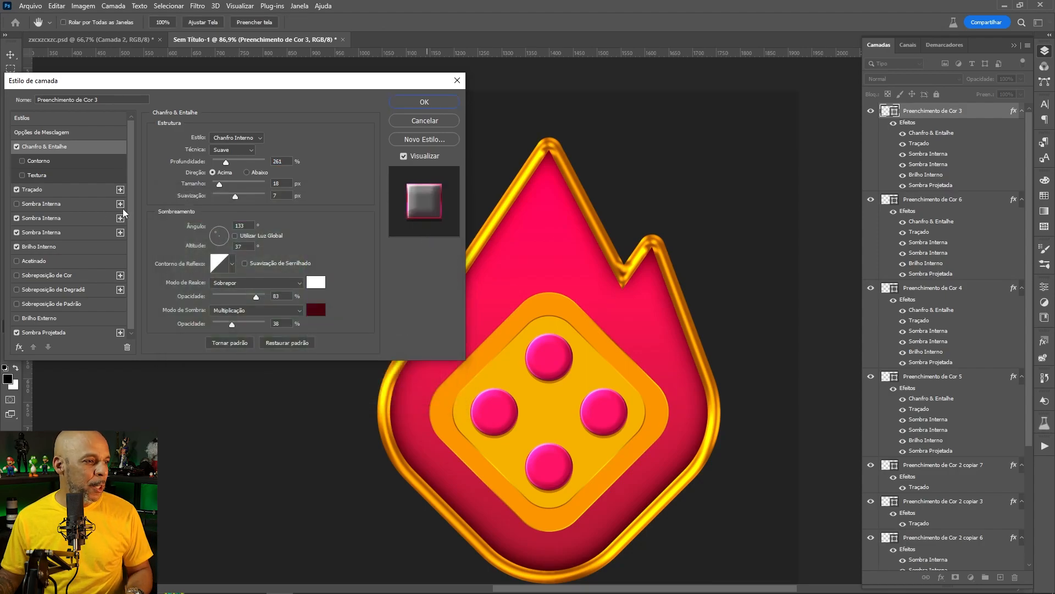
Step: Examine the uppermost circle's gradient stroke settings, including the colours and locations of its two dark red stops
left_click(40, 188)
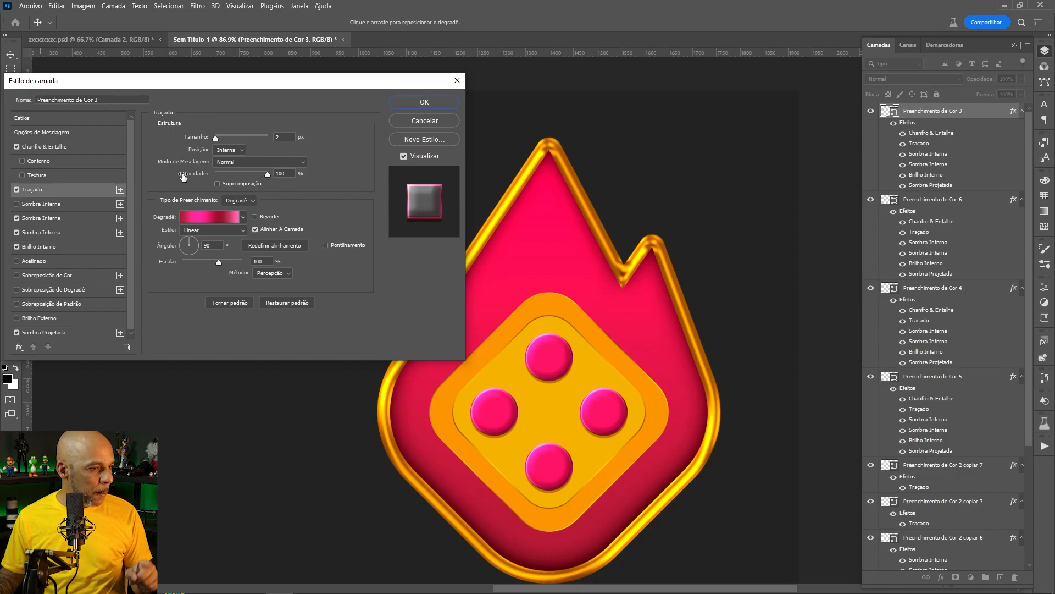
left_click(210, 216)
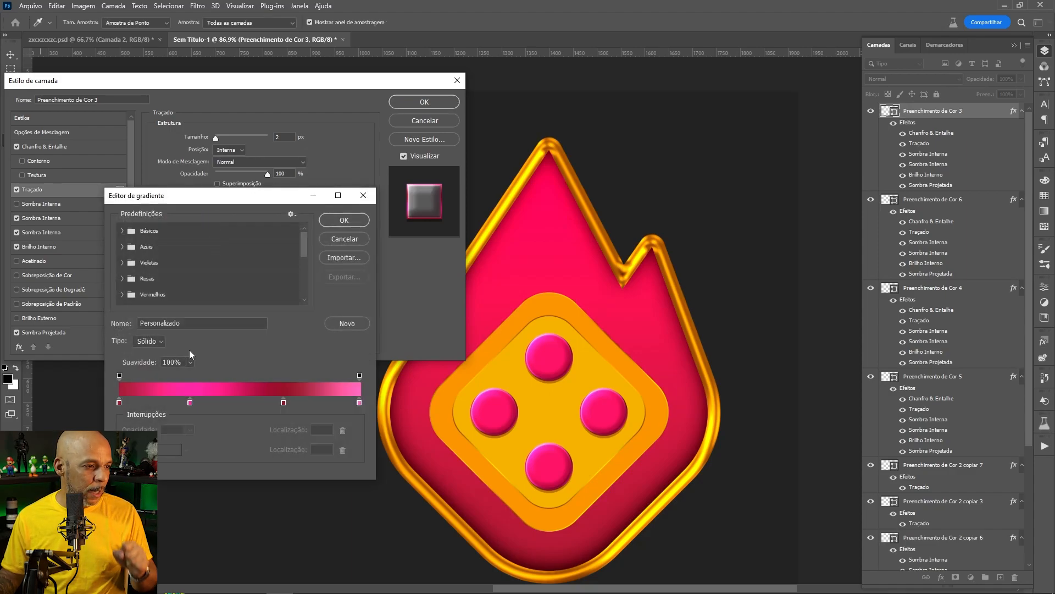
left_click(119, 403)
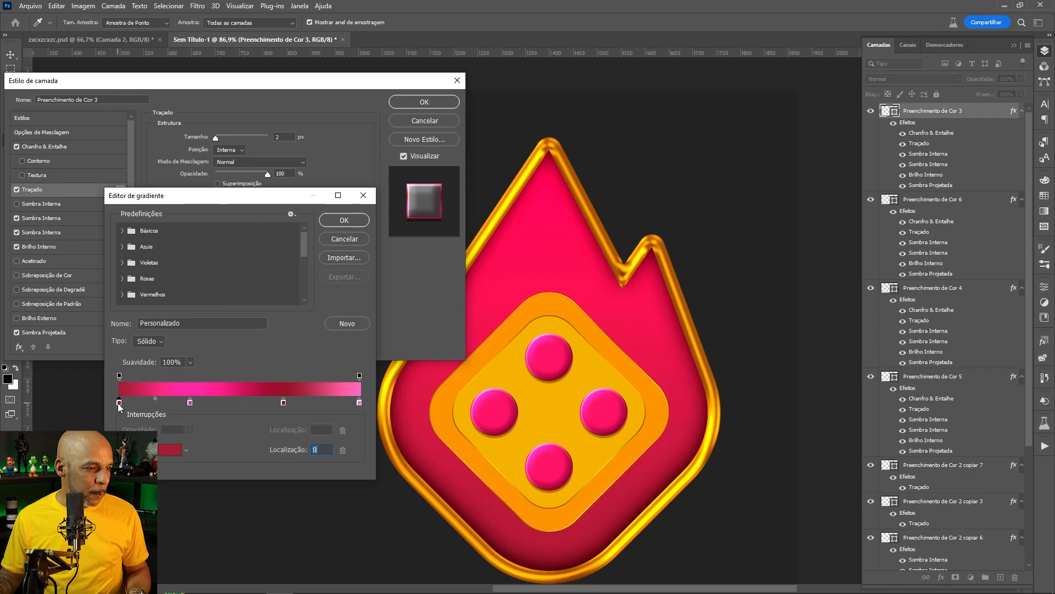
left_click(176, 450)
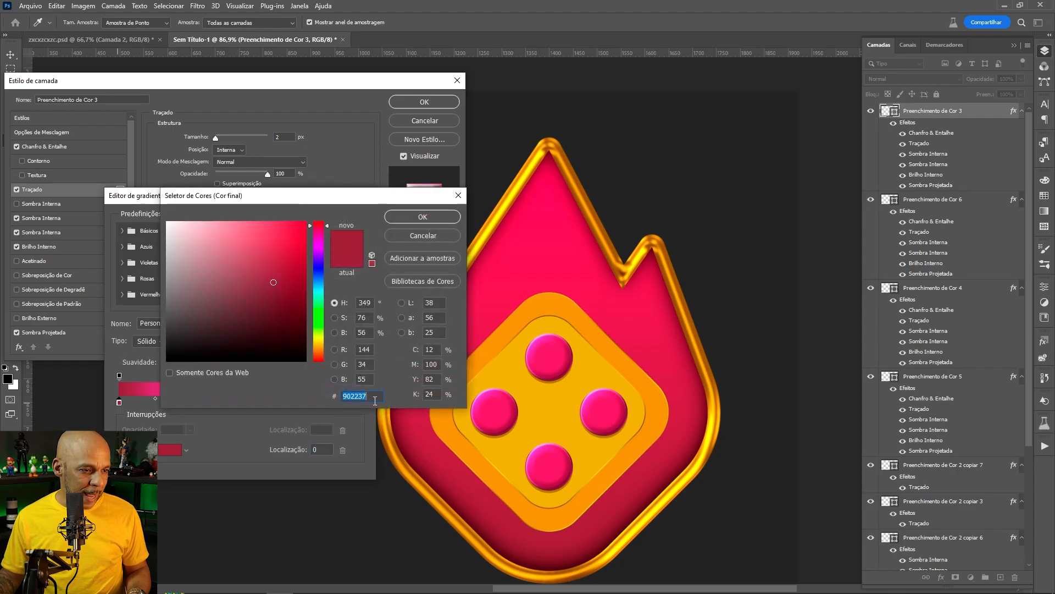
left_click(421, 236)
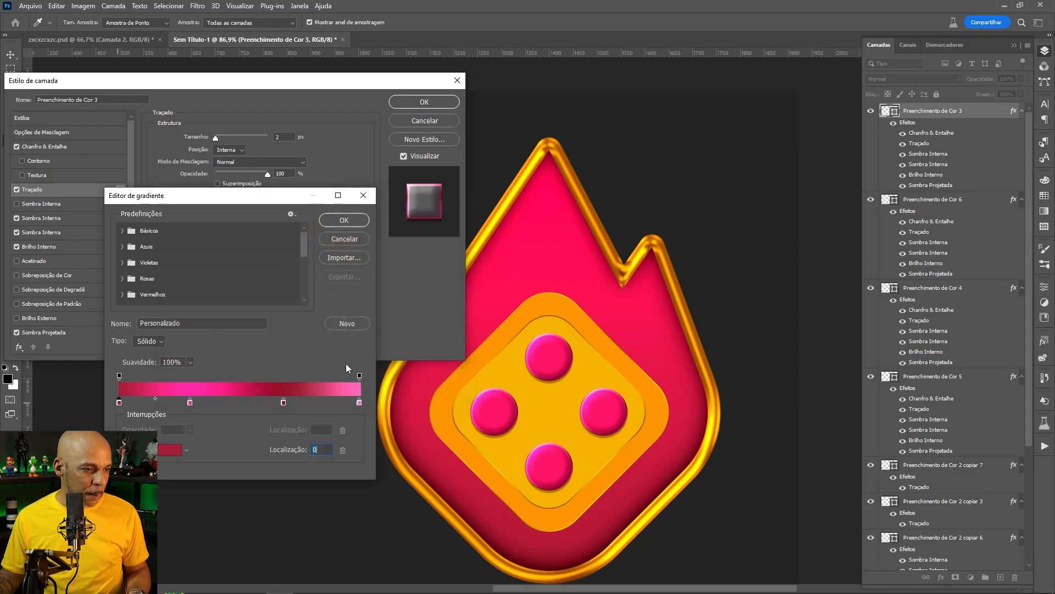
double_click(283, 401)
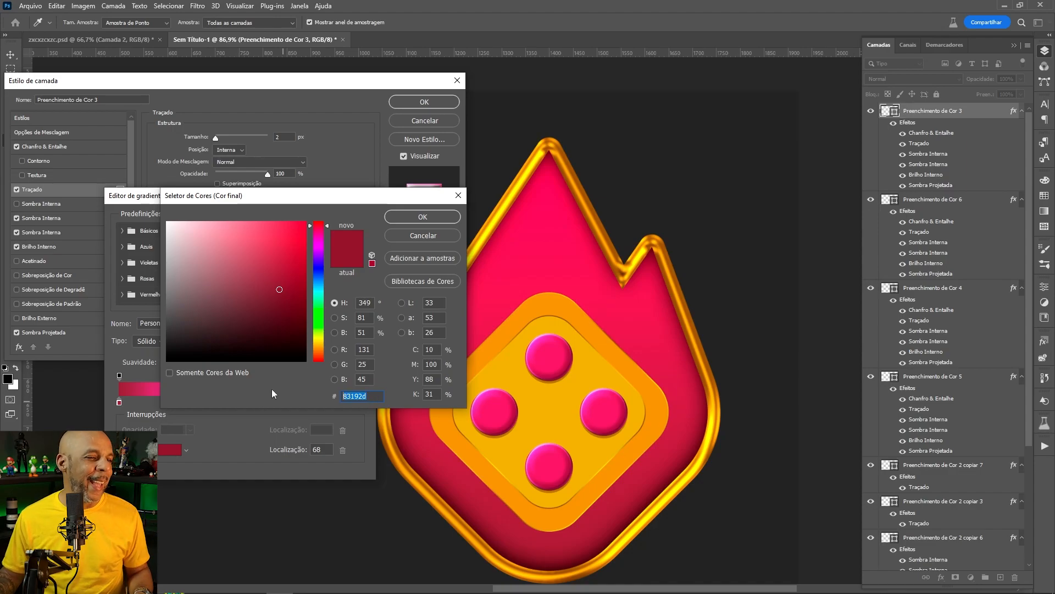
left_click(426, 238)
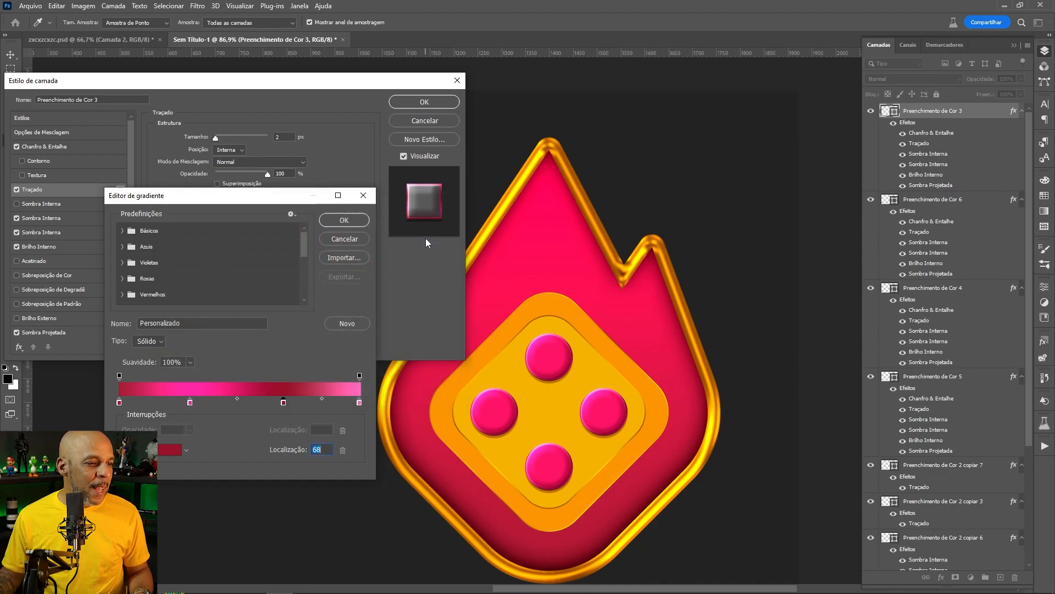
left_click(119, 402)
left_click(319, 449)
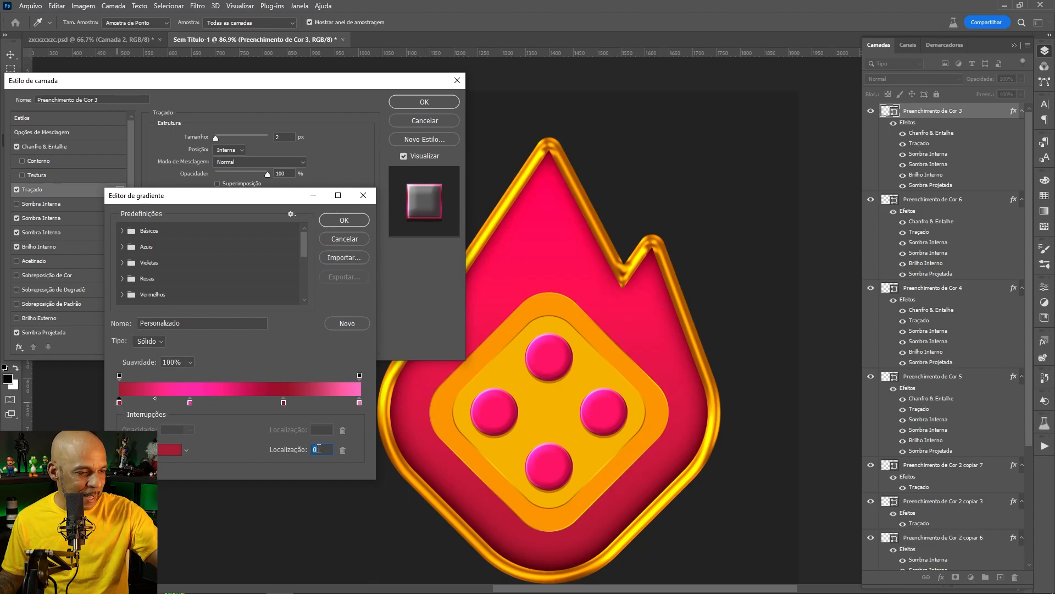
left_click(284, 403)
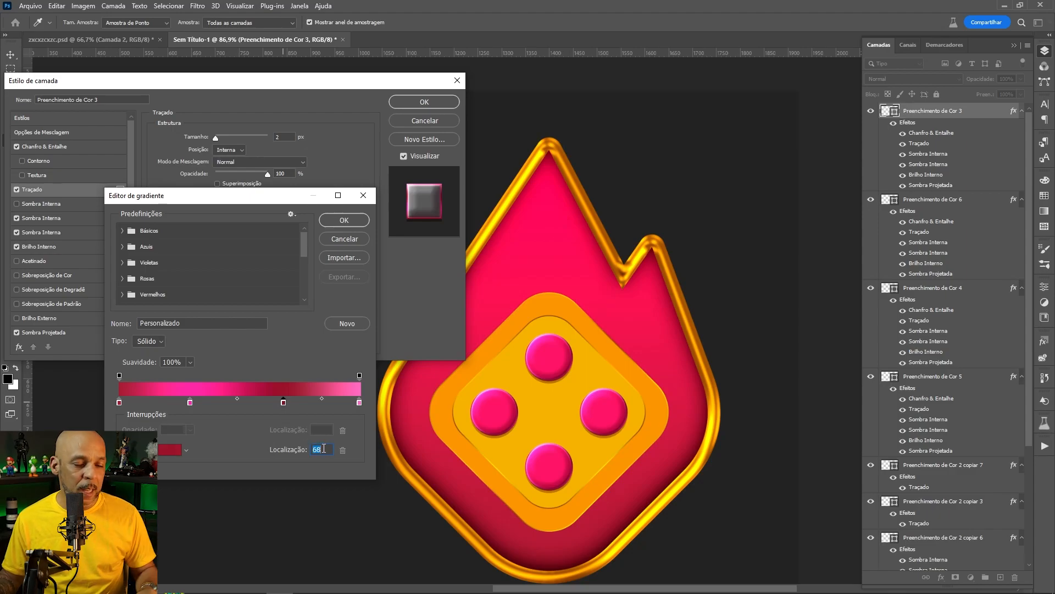
Step: Try moving the gradient midpoint between the pink and second dark red stops to 10%, and undo the move
left_click(237, 403)
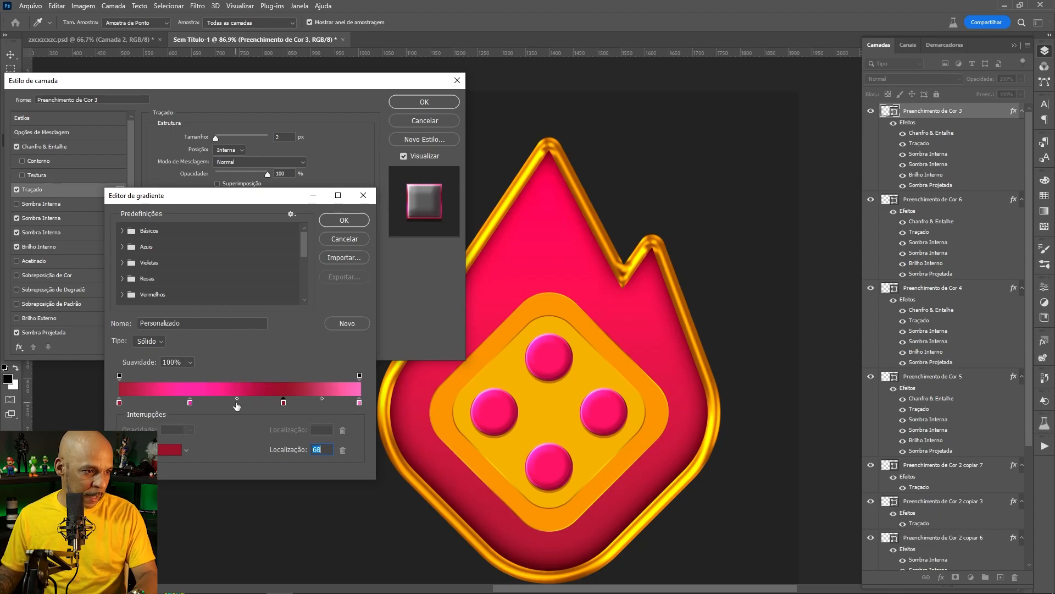
left_click(236, 399)
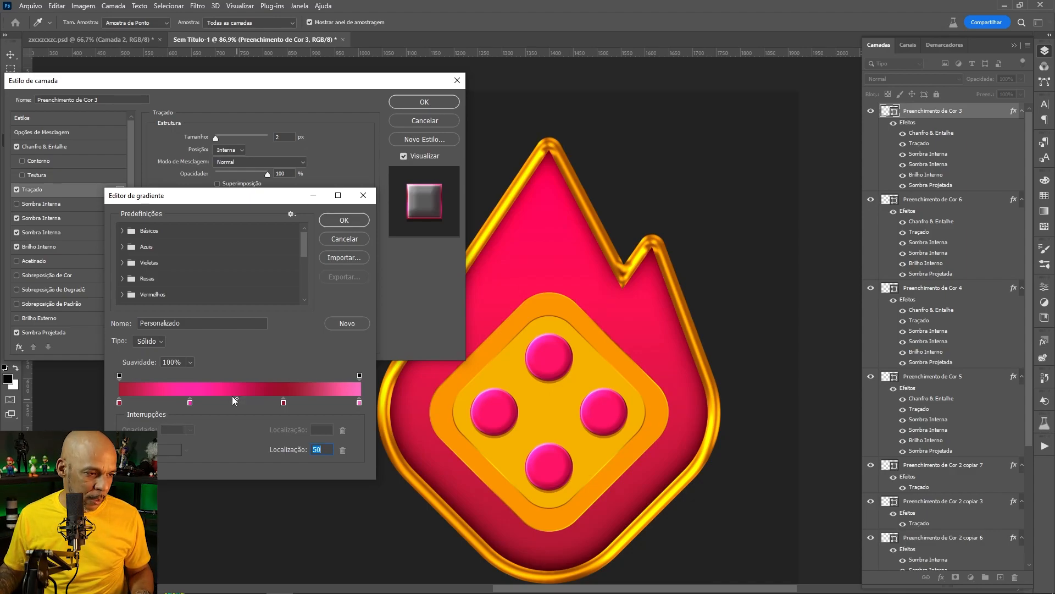
left_click_drag(235, 396, 213, 397)
key("Down")
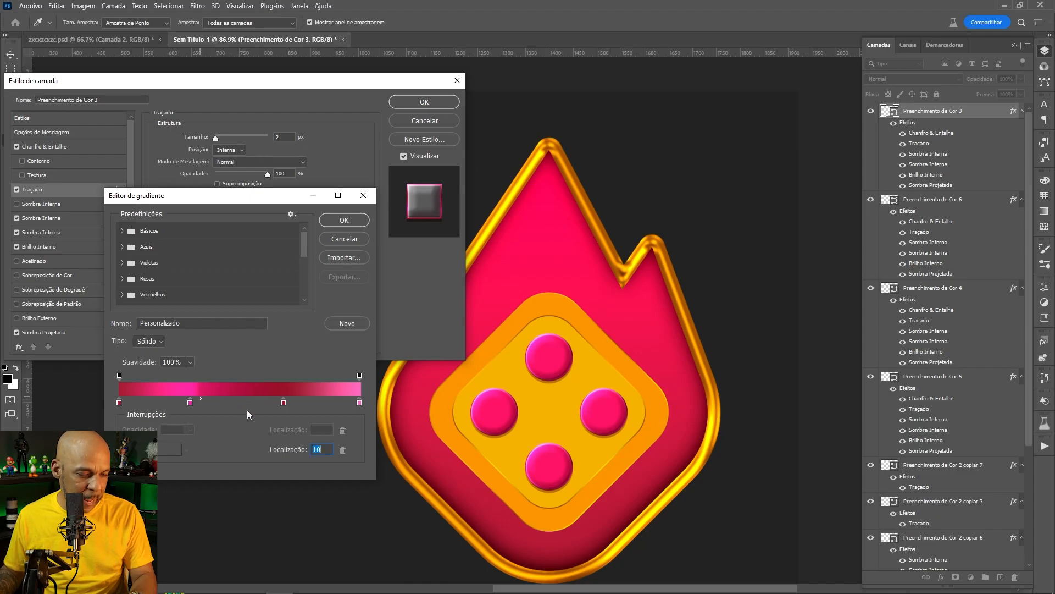
key("ctrl+z")
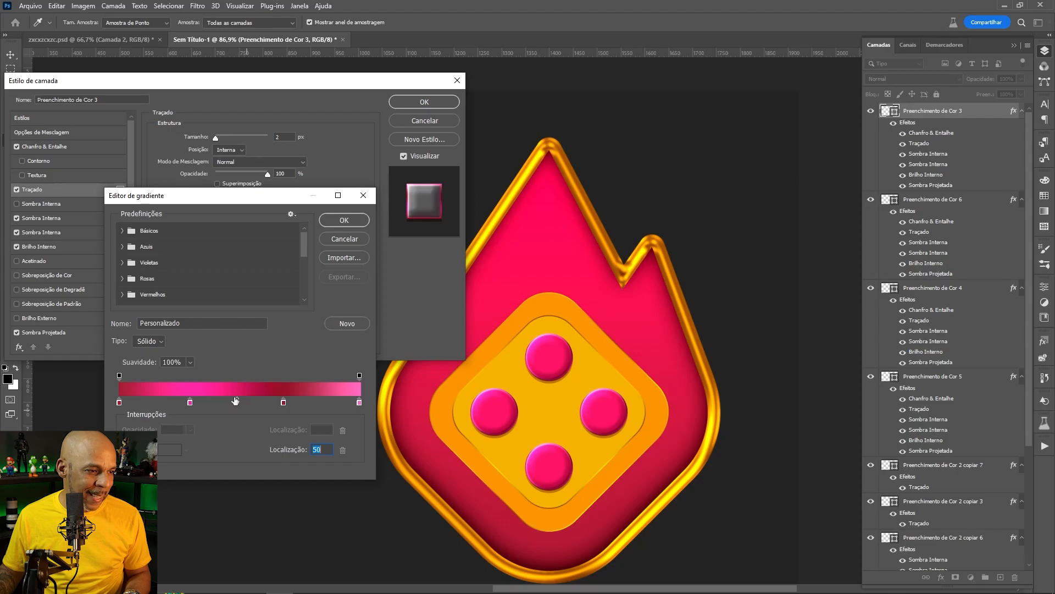
Step: Examine the colours of the stroke gradient's two pink stops and close the gradient editor without changes
double_click(191, 402)
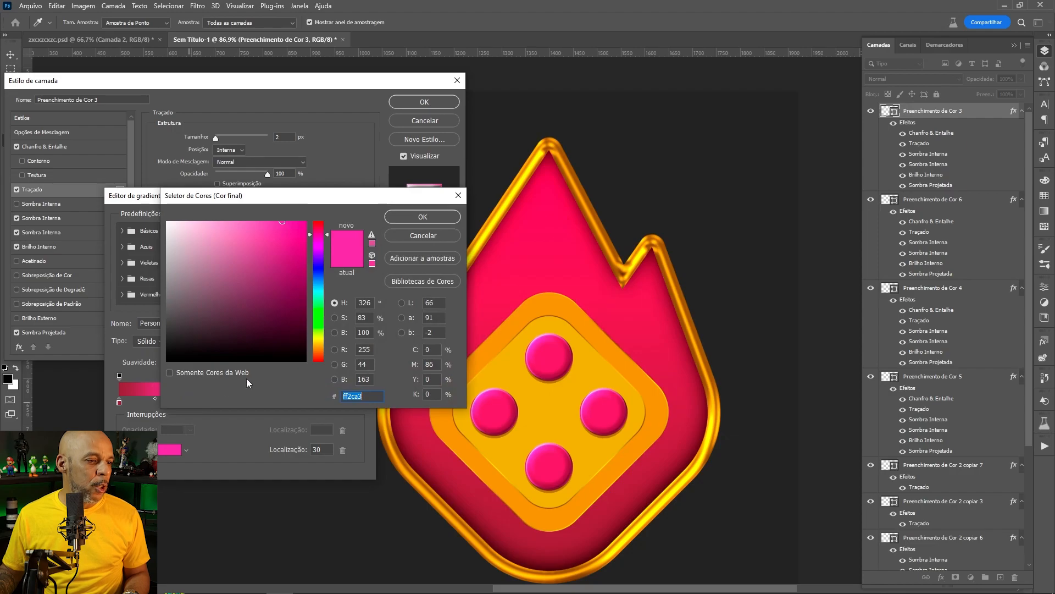
left_click(373, 396)
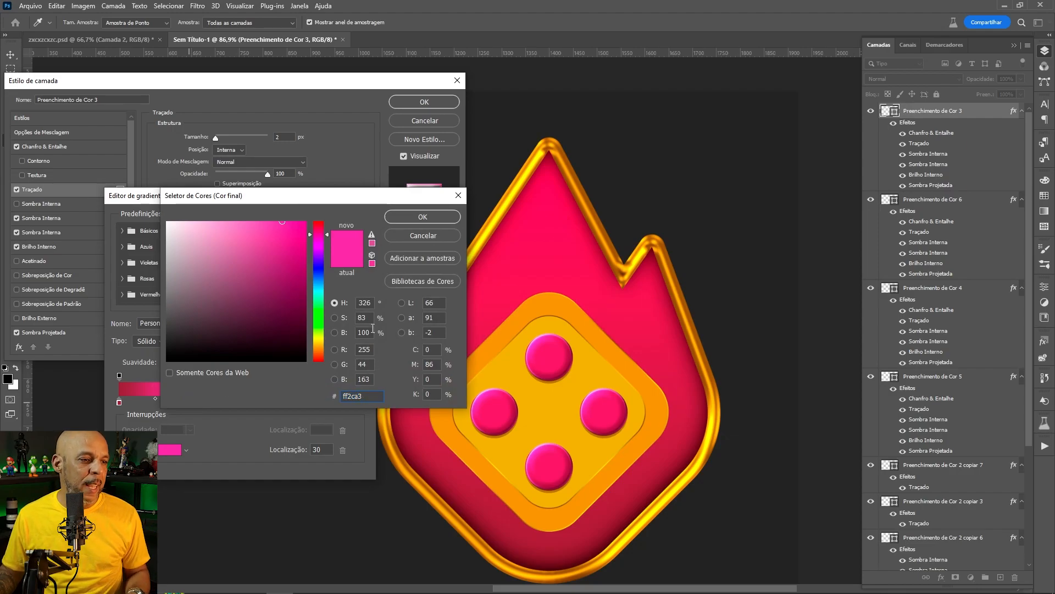
left_click(409, 235)
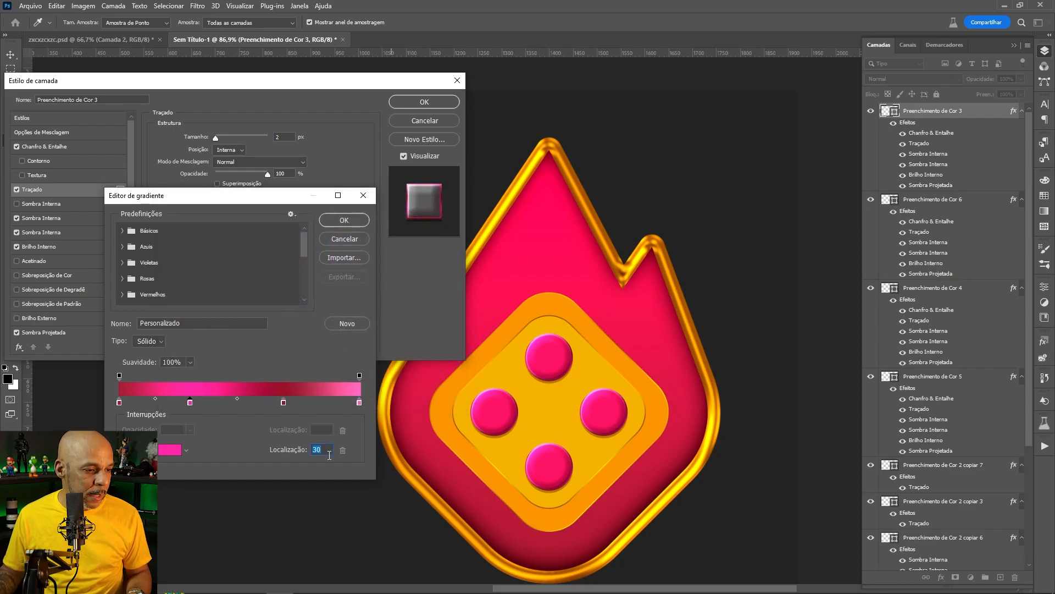
double_click(360, 403)
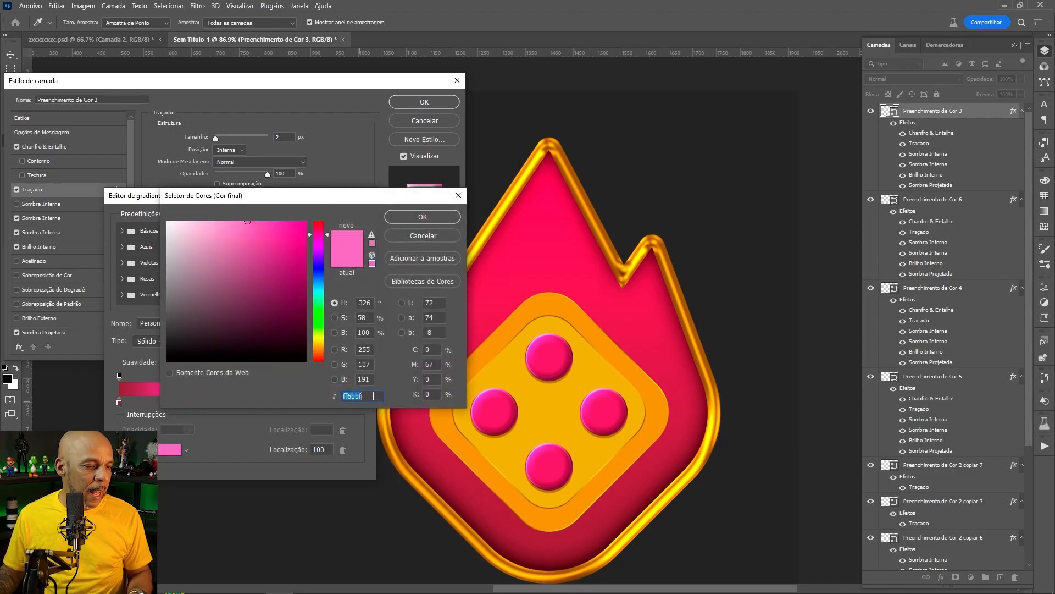
left_click(373, 396)
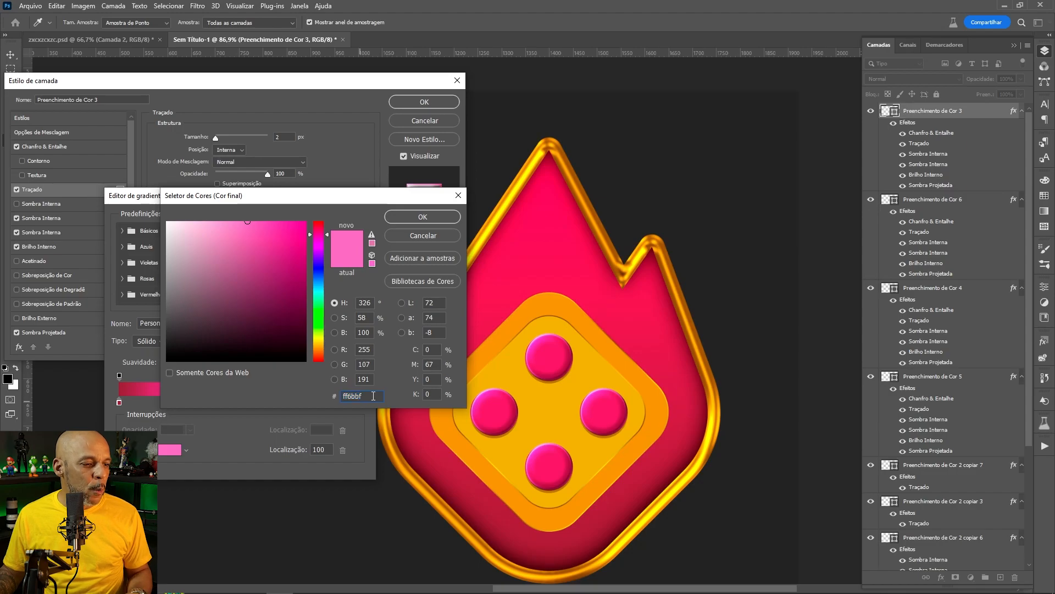
left_click(418, 235)
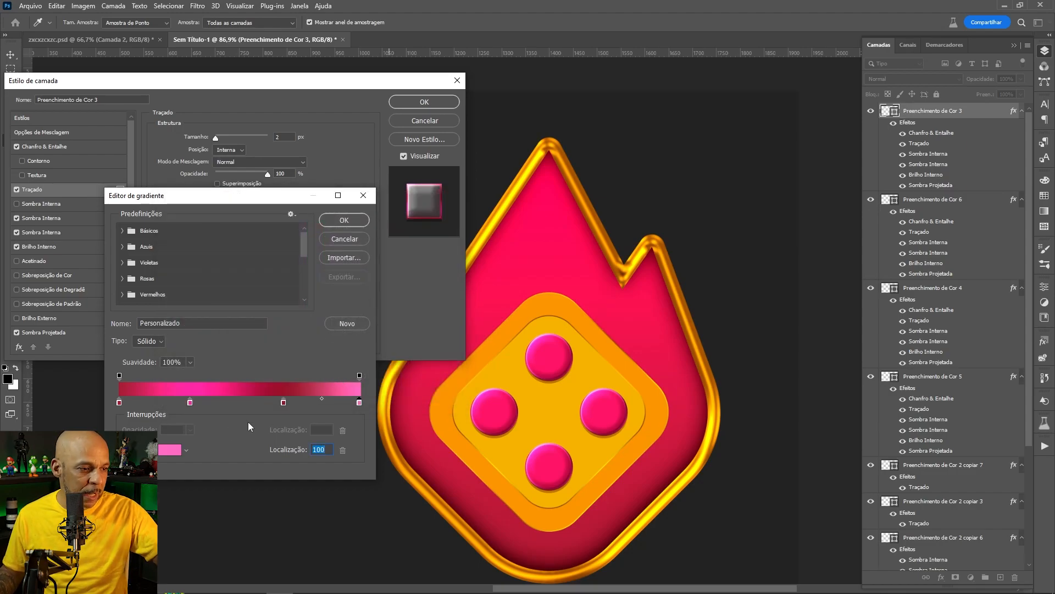
left_click(348, 239)
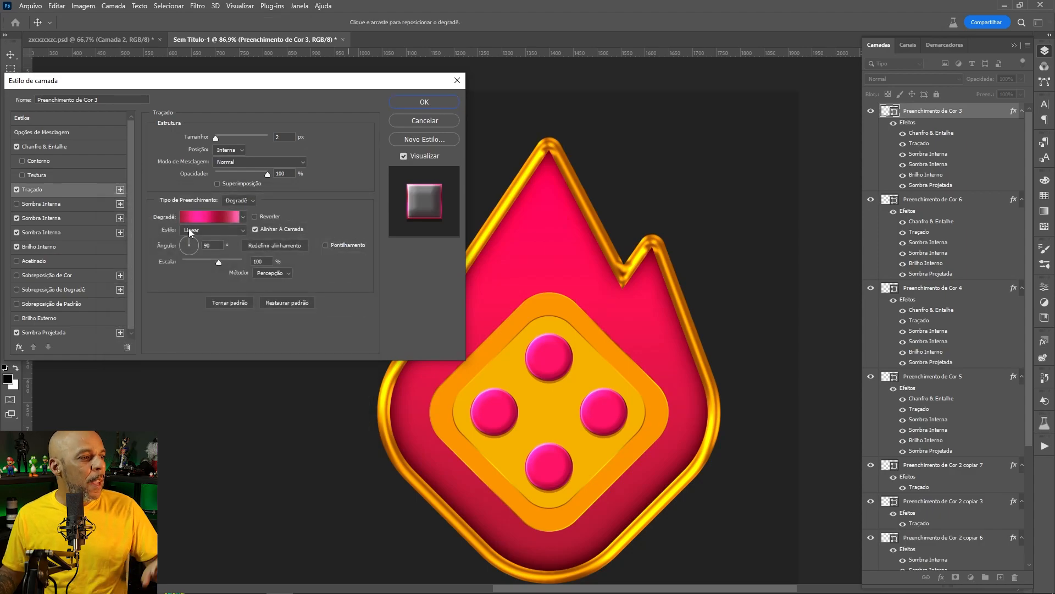
Step: Examine the circle's two active inner shadows, including the colour of the Multiply one
left_click(45, 218)
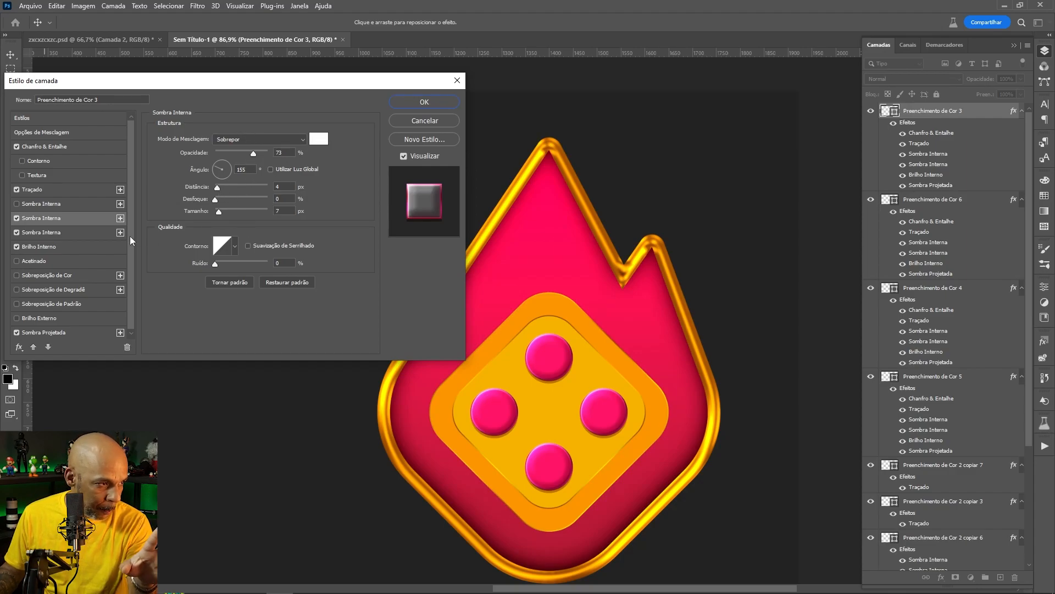
left_click(70, 231)
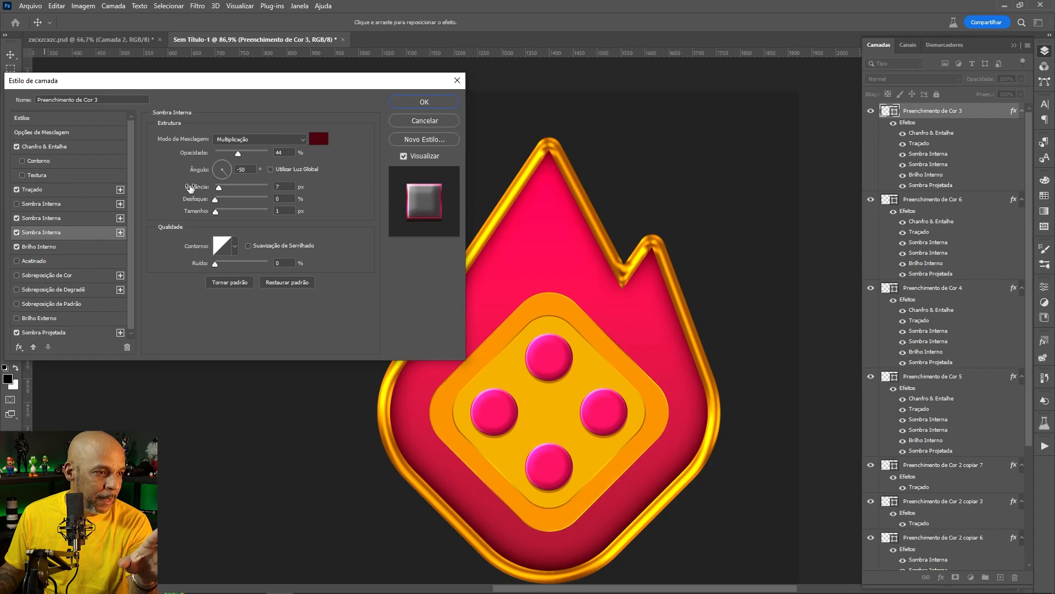
left_click(318, 140)
left_click(372, 396)
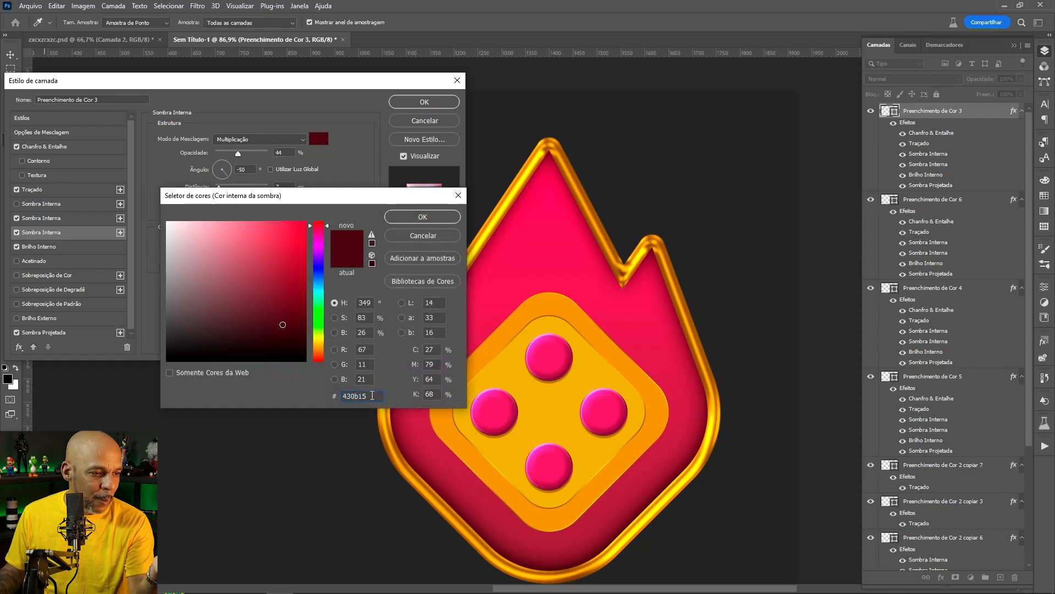
left_click(416, 237)
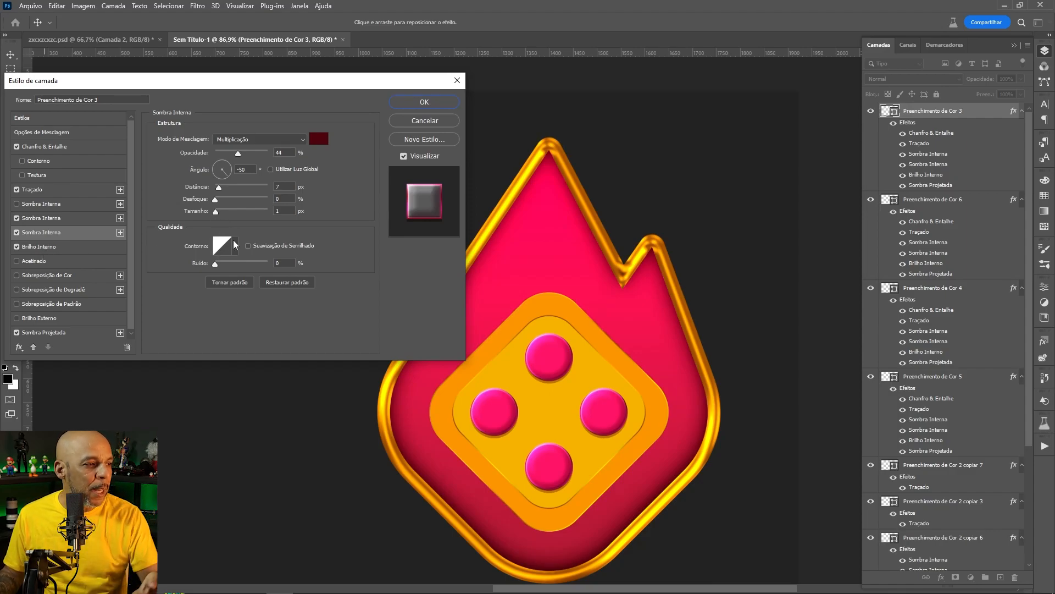
Step: Examine the circle's Inner Glow settings and the glow's colour code
left_click(35, 245)
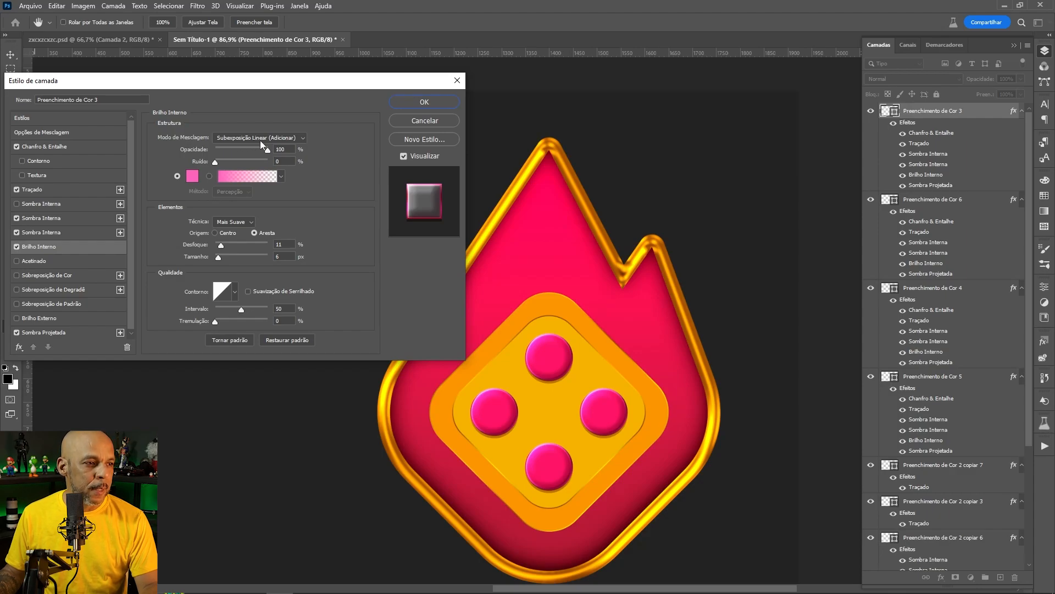
left_click(191, 177)
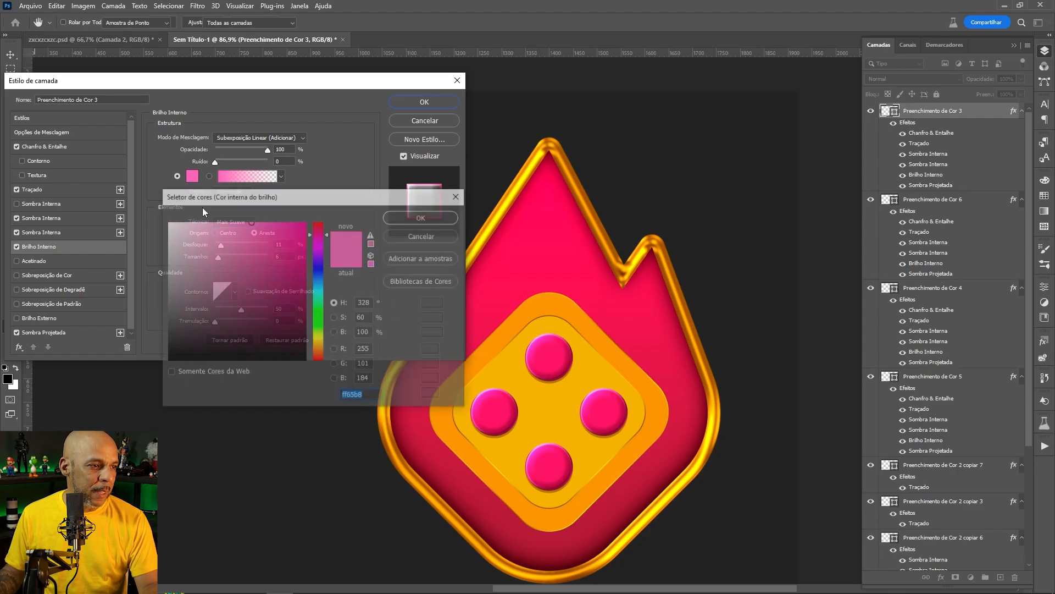
left_click(366, 395)
left_click(419, 236)
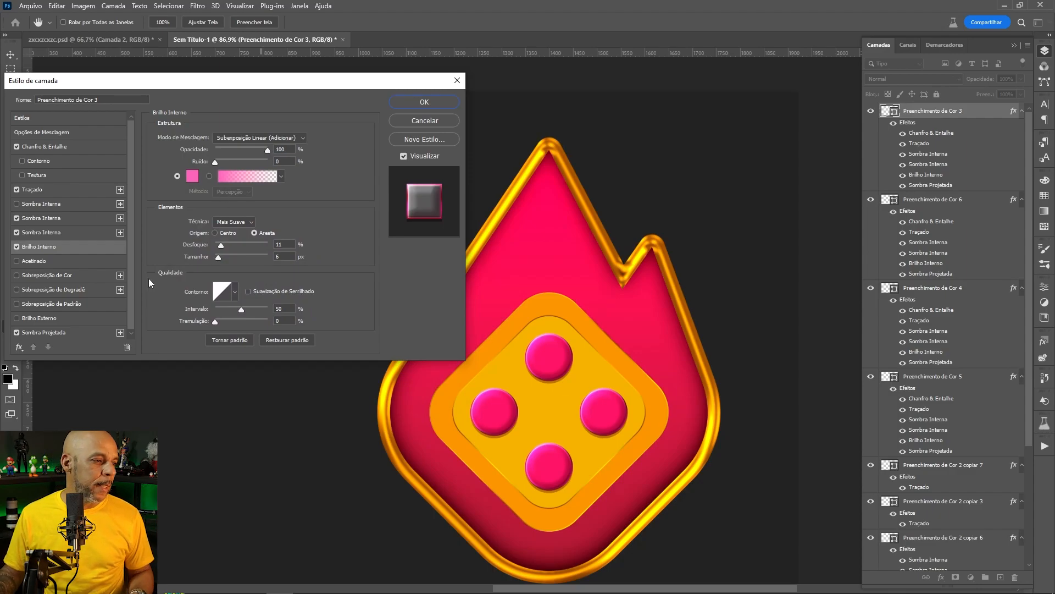
Step: Check the circle's drop shadow colour and turn off Use Global Light for that shadow
left_click(54, 333)
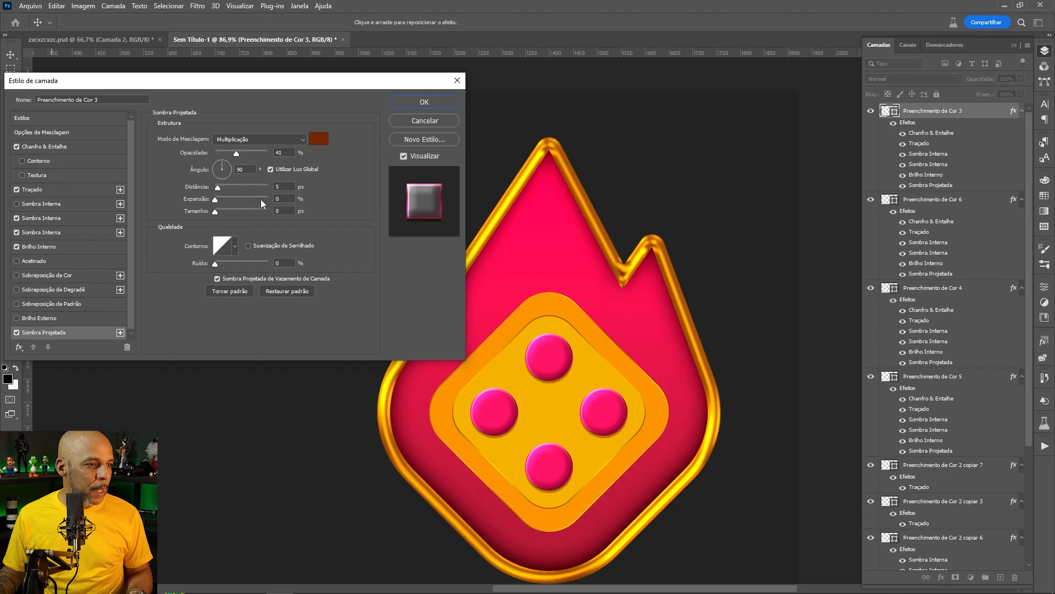
left_click(319, 139)
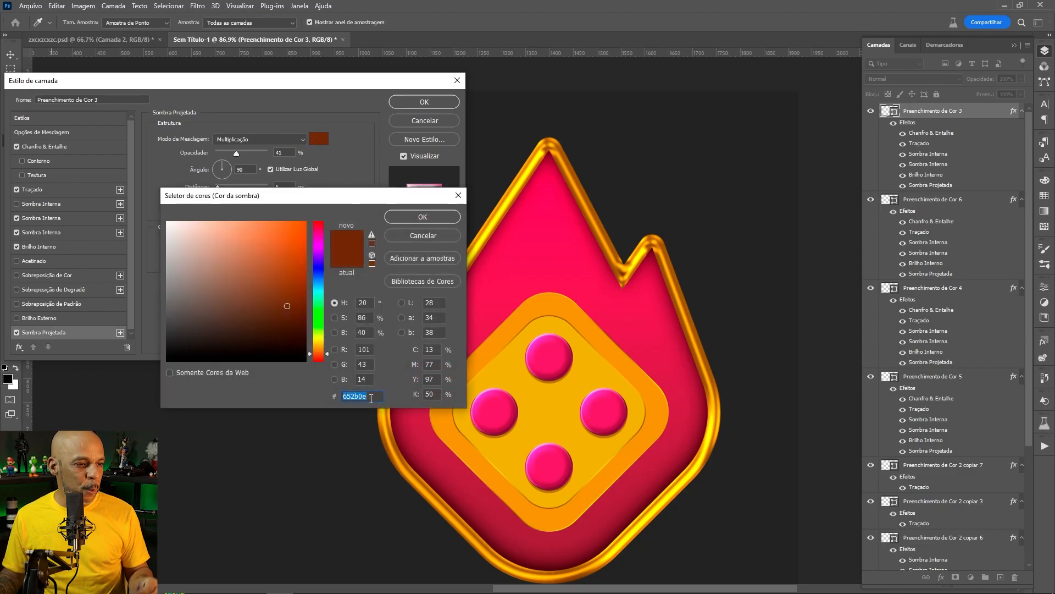
left_click(407, 238)
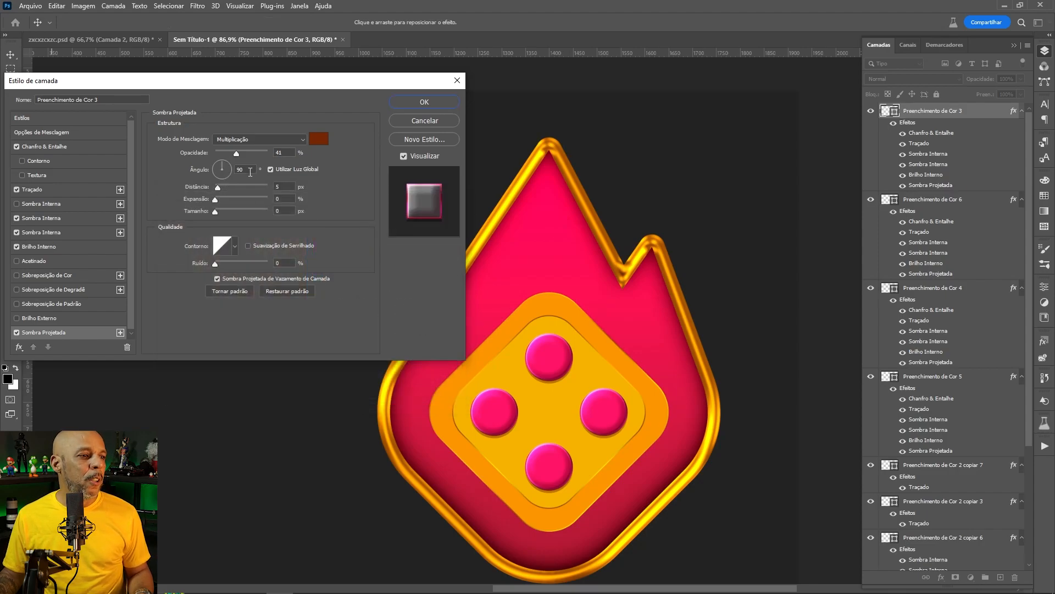
left_click(270, 170)
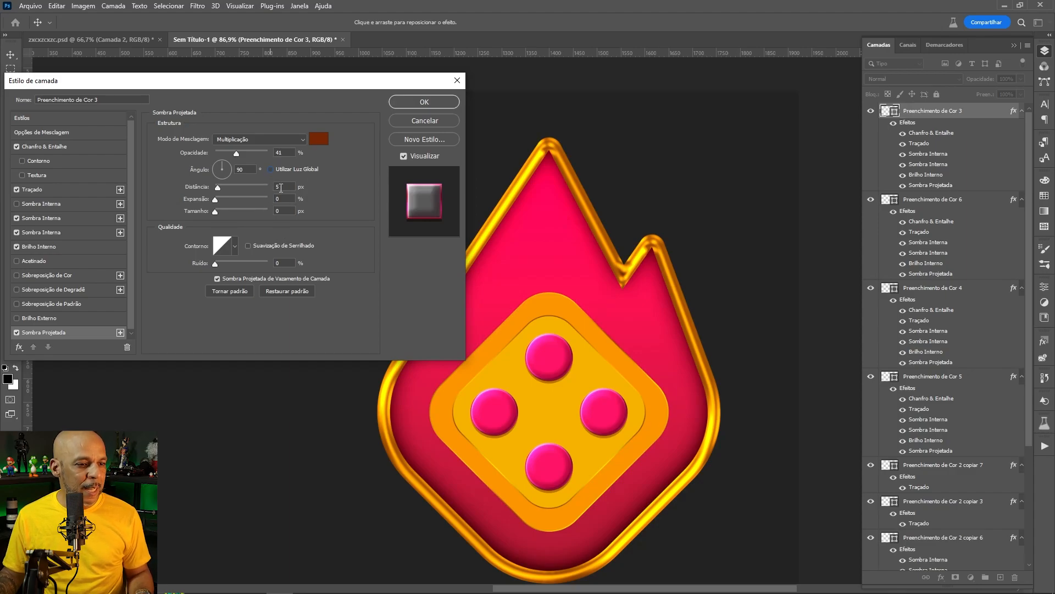
Step: Compare the circle with and without its drop shadow, and try a 29 px shadow size before resetting it to 0
scroll(475, 336, "up", 4)
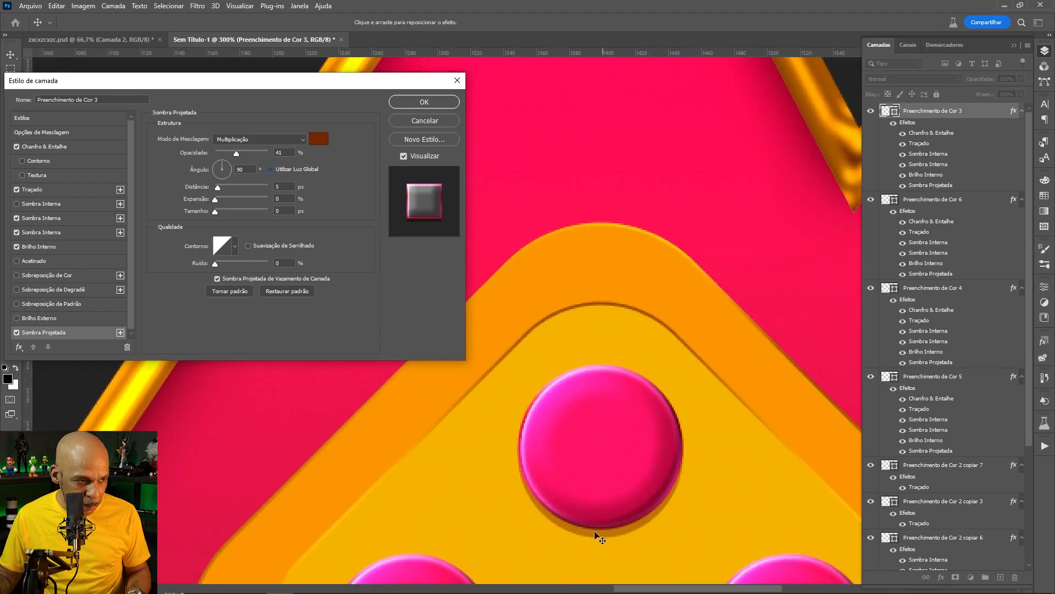
left_click(17, 332)
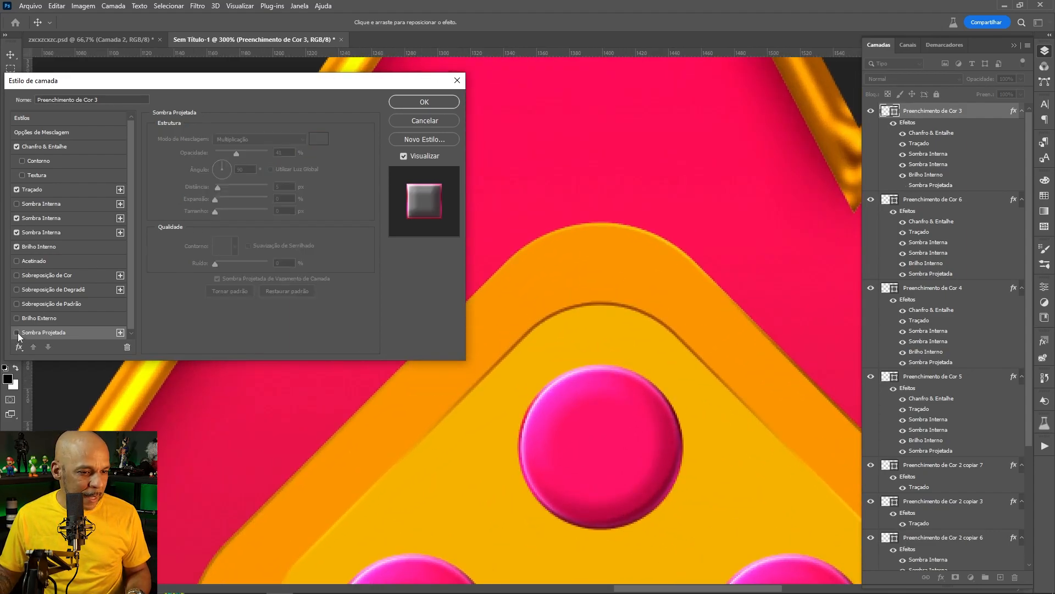
left_click(17, 333)
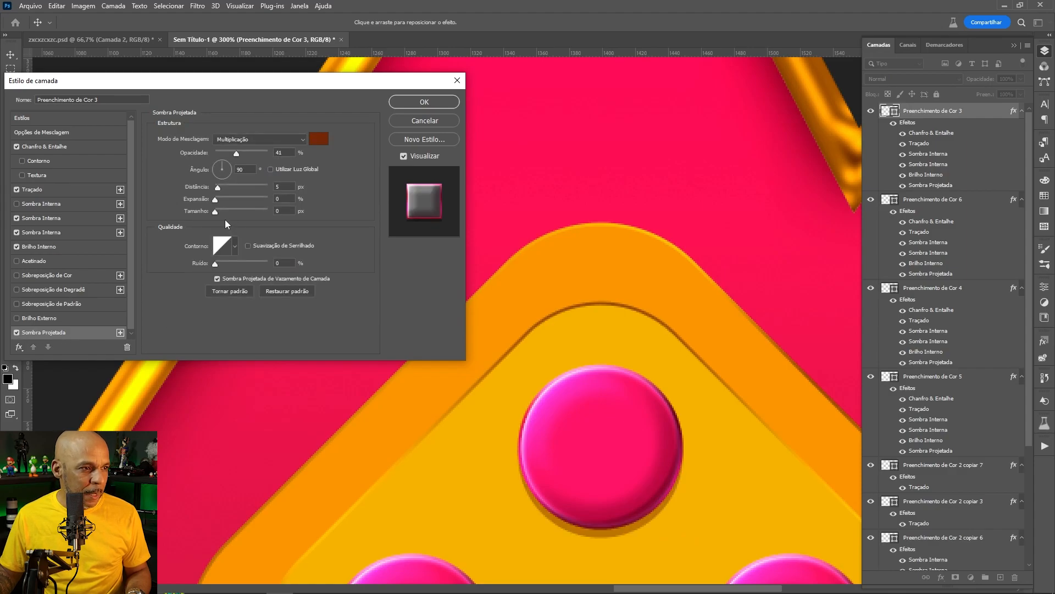
left_click_drag(219, 213, 225, 216)
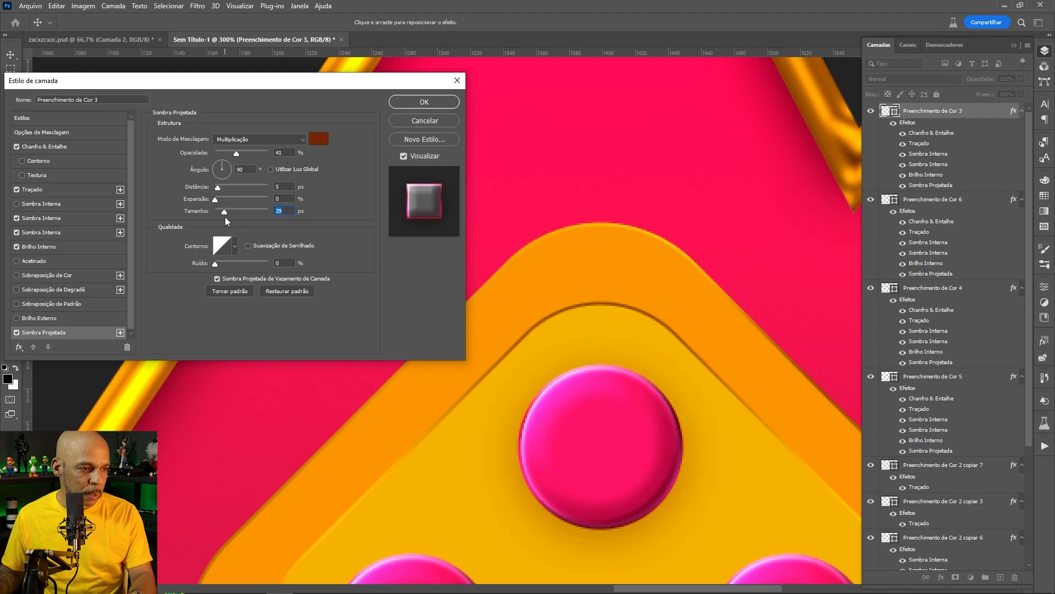
type("0")
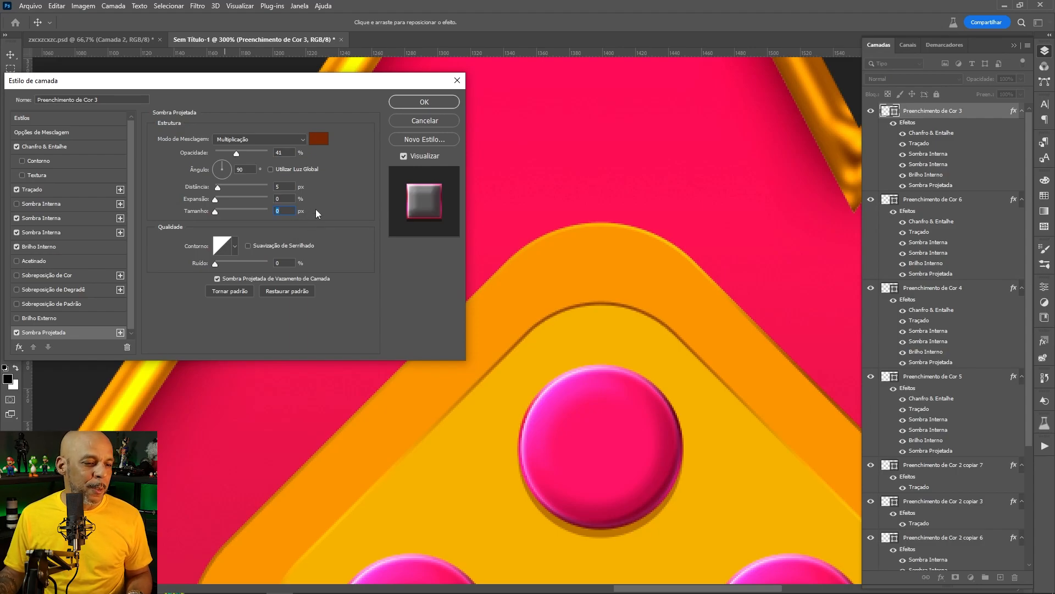
Step: Set the drop shadow's size to 1 px, apply the layer style, and select the background layer Preenchimento de Cor 7
left_click(285, 209)
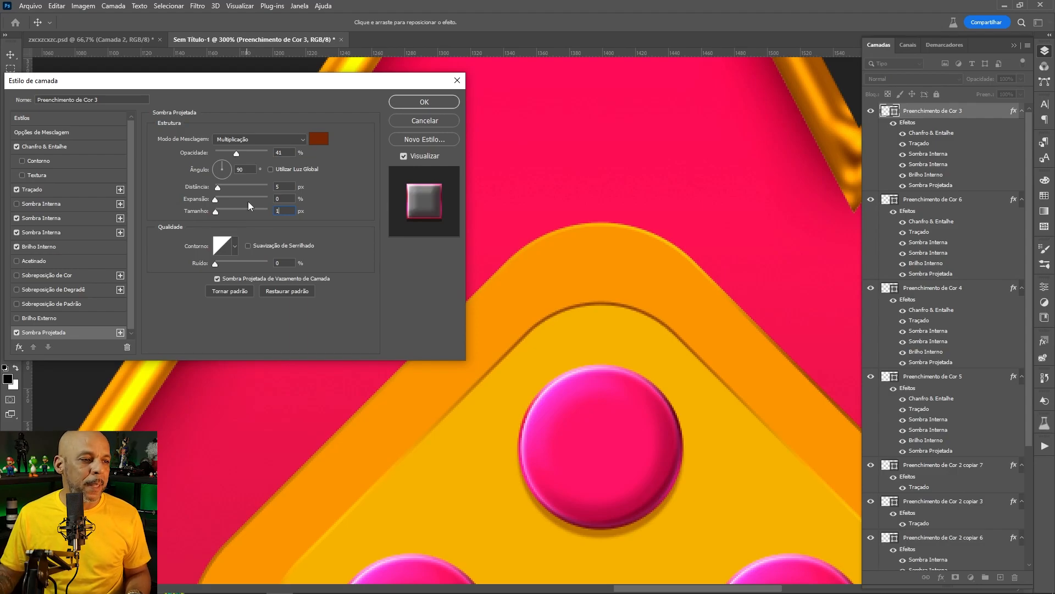
left_click(409, 103)
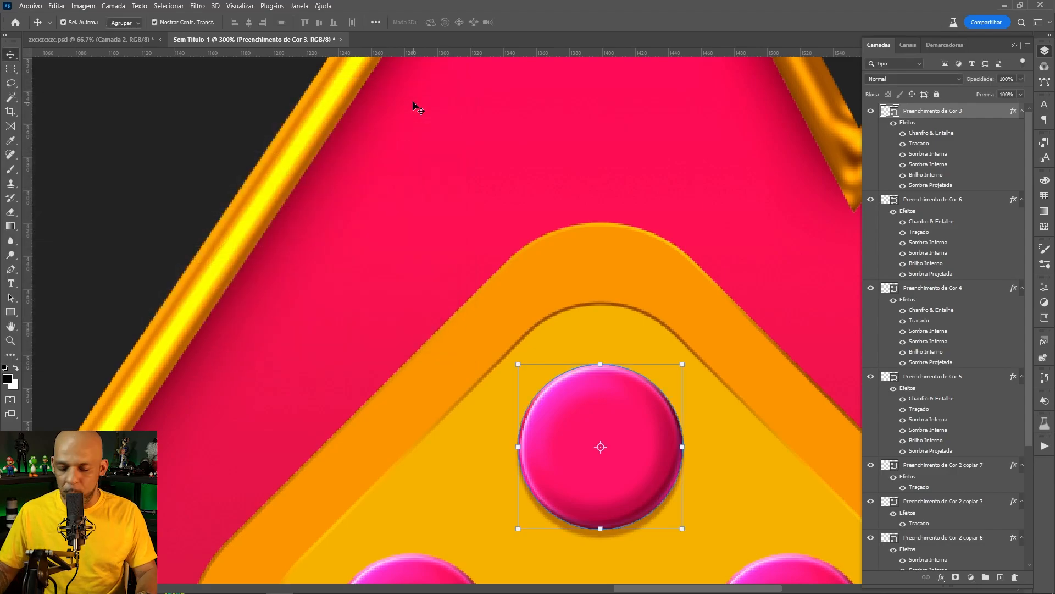
key("ctrl+minus")
key("ctrl+minus")
key("ctrl+minus")
key("ctrl+minus")
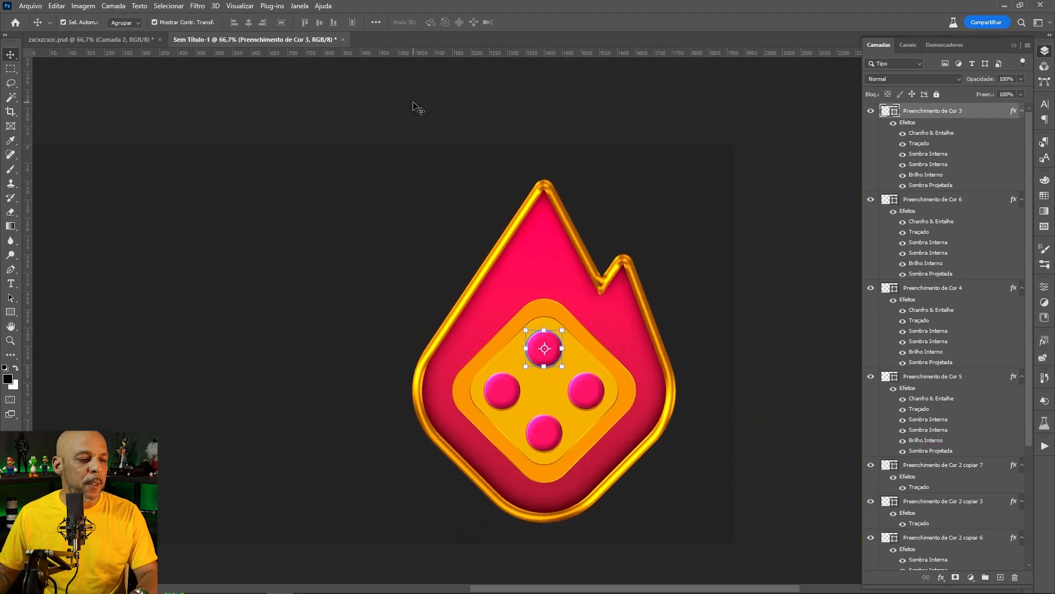
left_click(399, 288)
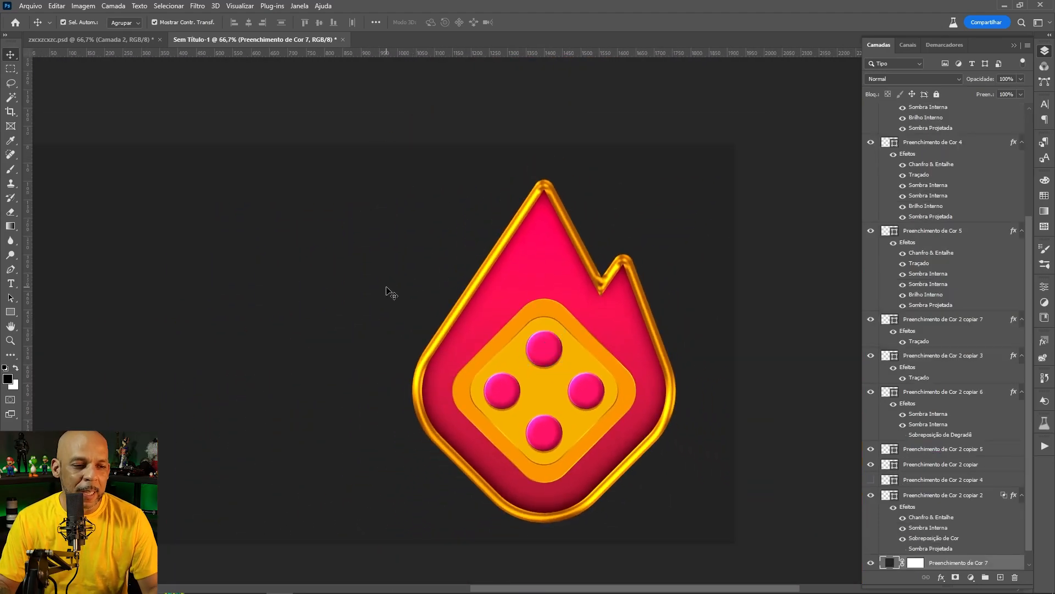